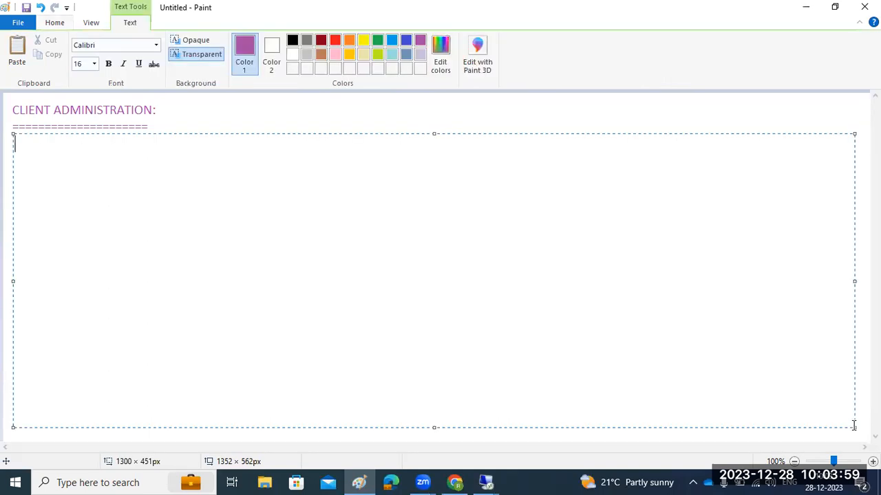
Type the note lines 'SCC4 -', 'SALE or BD54 - logical system creation' and 'To login to the neewly created client :'
type("SCC4")
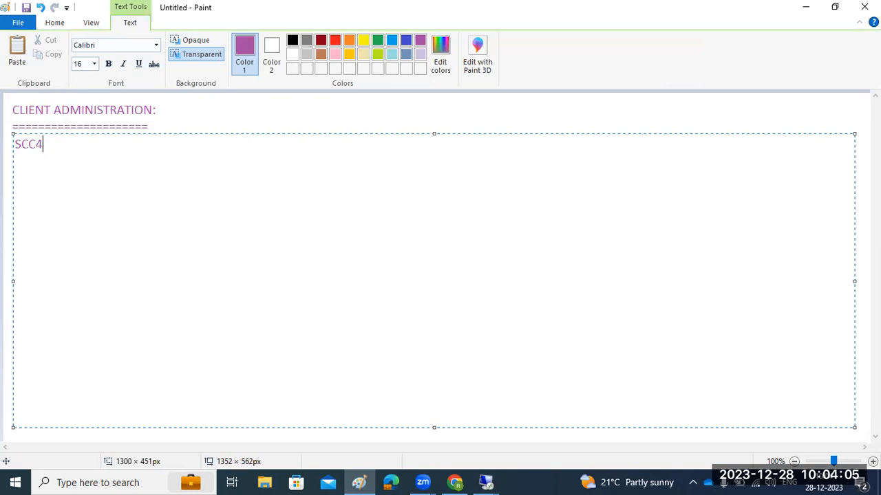
type("-")
key("Return")
type("SA")
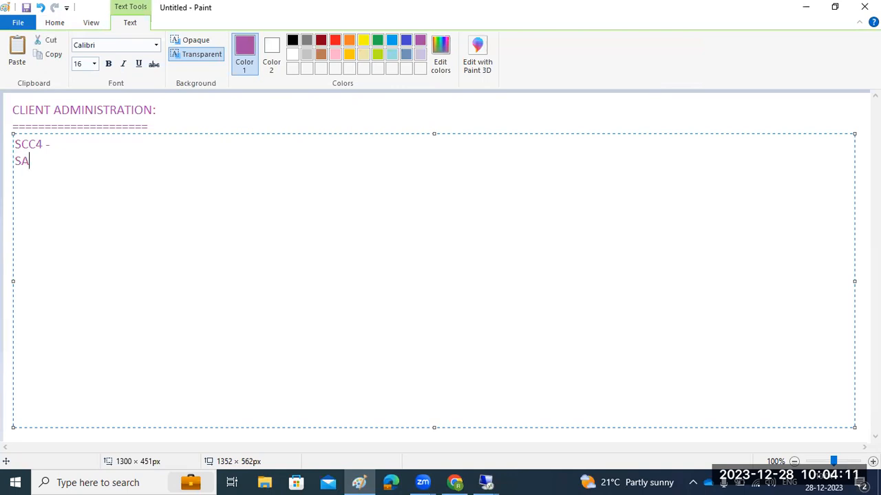
type("LE or BD54 - logical system creation")
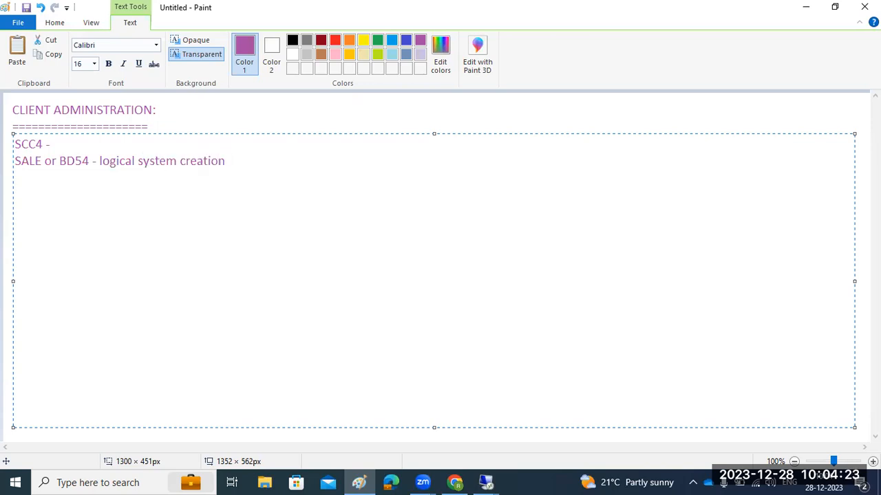
key("Return")
key("Return")
type("To login to the neewl")
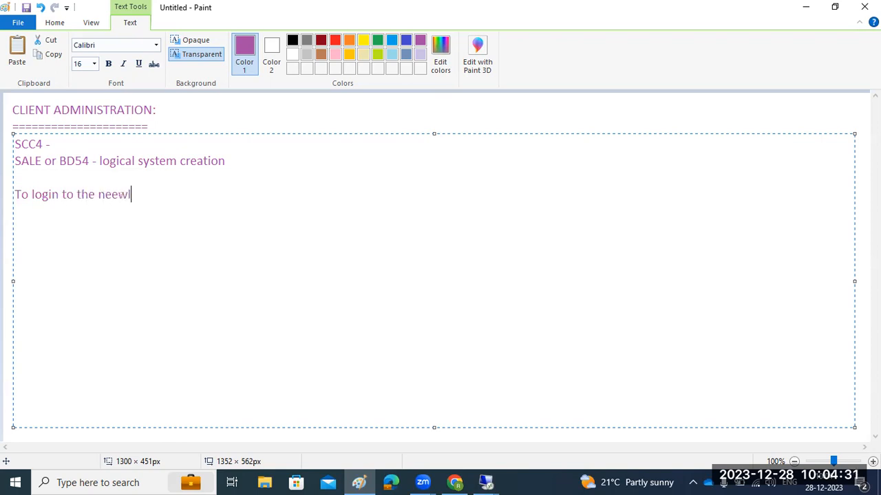
type("y created client :")
key("Return")
key("Return")
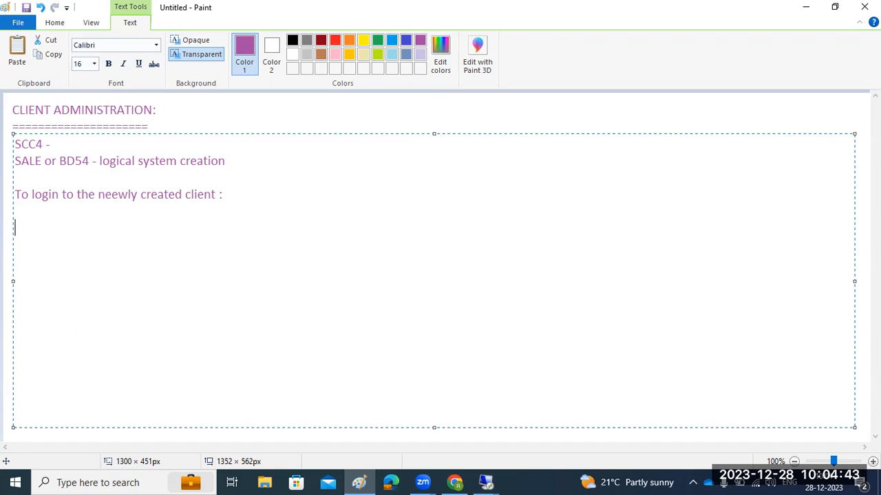
Add the note lines 'RZ10/RZ11 -' and 'Parameter :' below the client-login line
type("RZ10/RZ111")
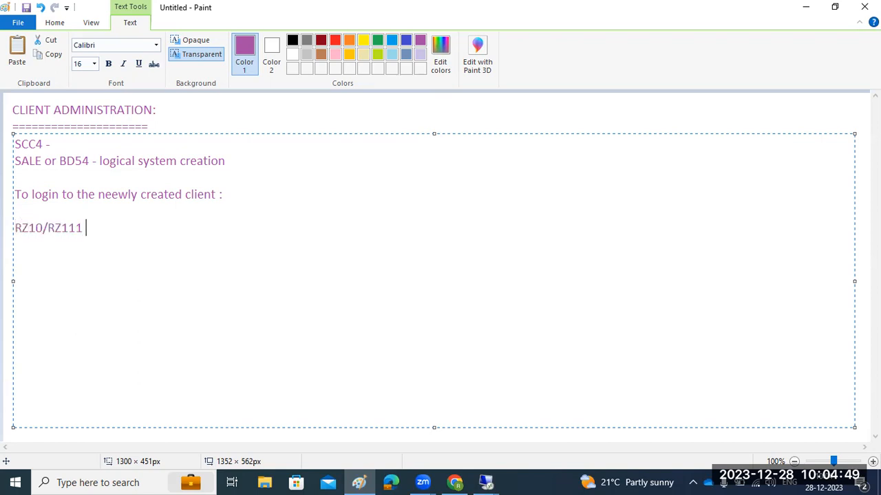
key("BackSpace")
key("BackSpace")
type("-")
key("Return")
key("Return")
type("Parameter ")
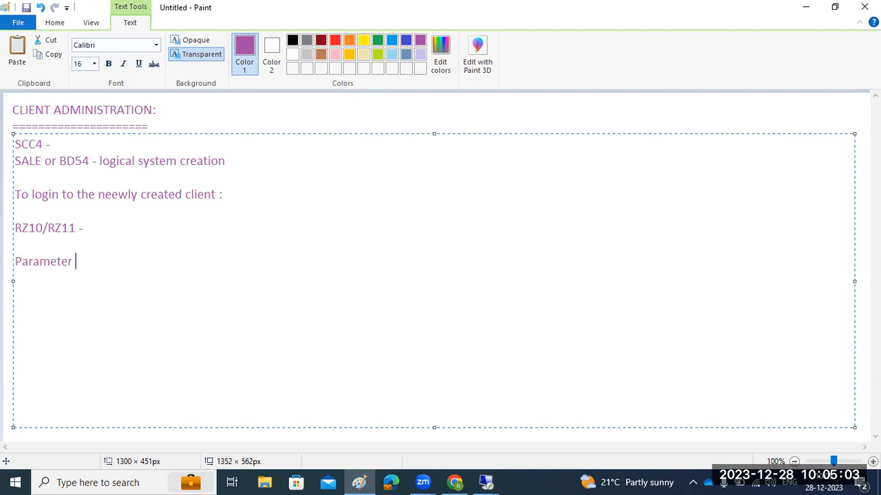
type(":")
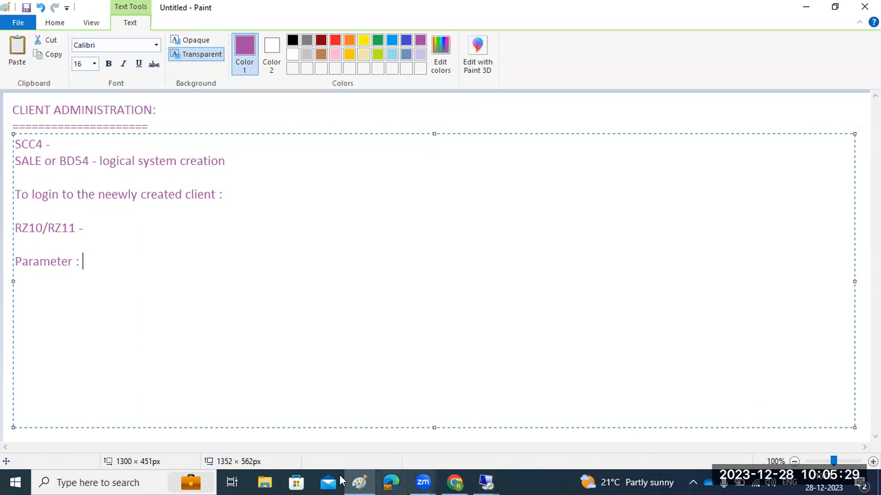
left_click(63, 143)
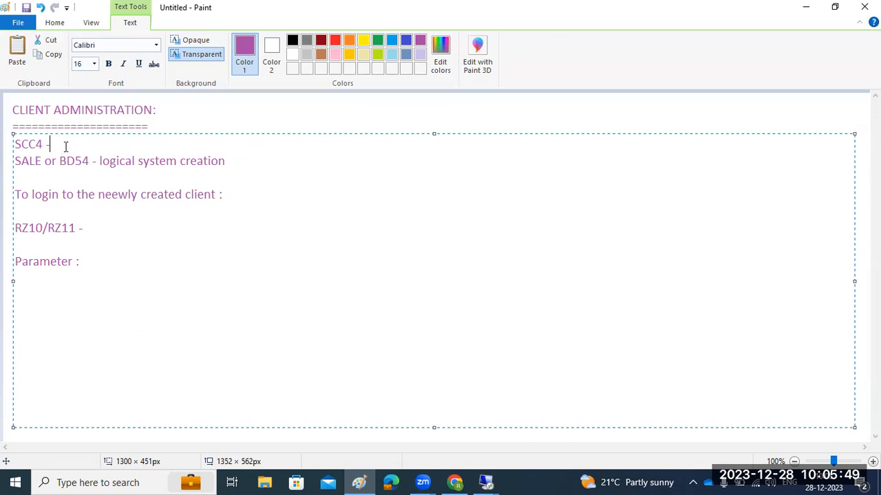
Finish the parameter line as 'login/no_automatic_user_sapstar =0' and add the line 'sap* - pass'
left_click_drag(42, 194, 191, 196)
left_click(125, 263)
type("login/no_n")
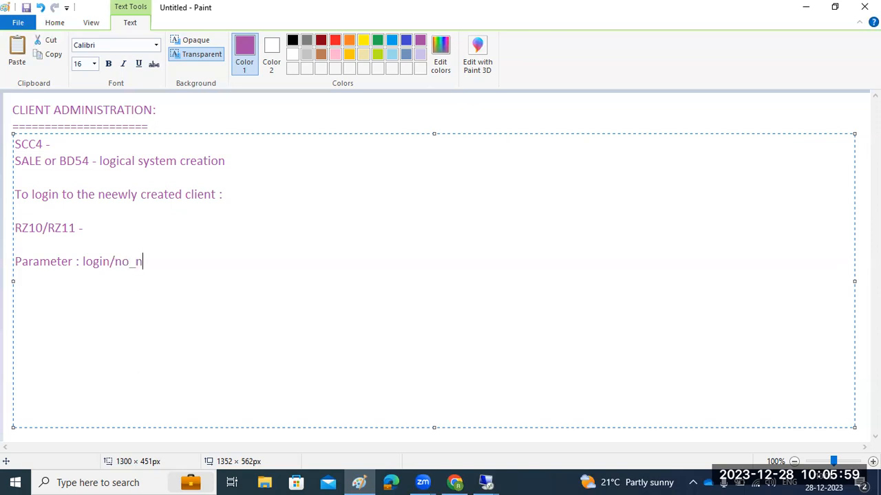
key("BackSpace")
type("automatic")
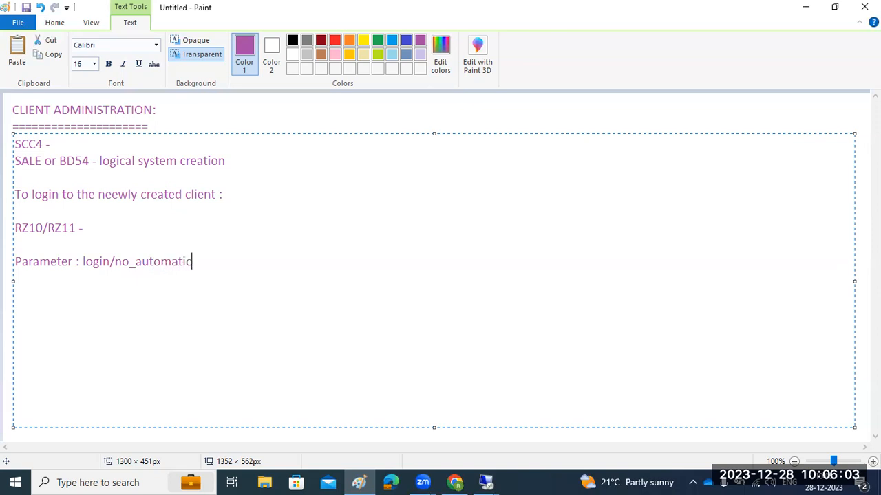
type("_user_sapstar ")
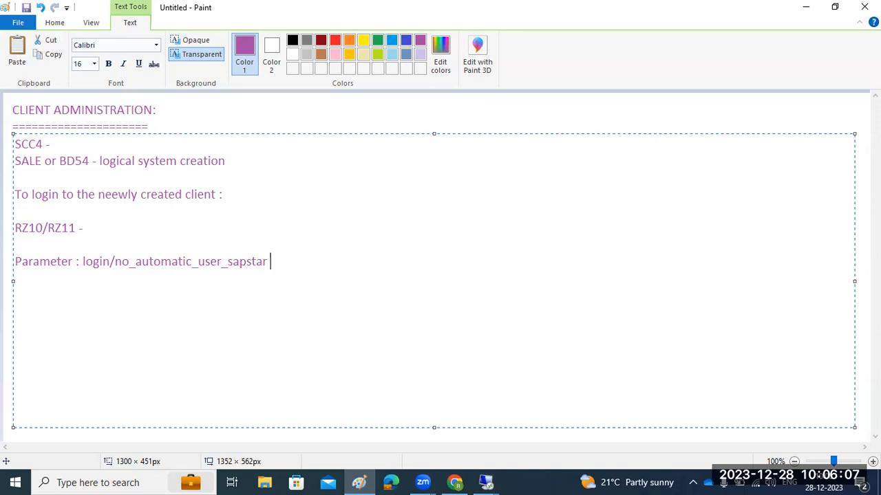
type("=0")
key("Return")
key("Return")
type("sap* - pass")
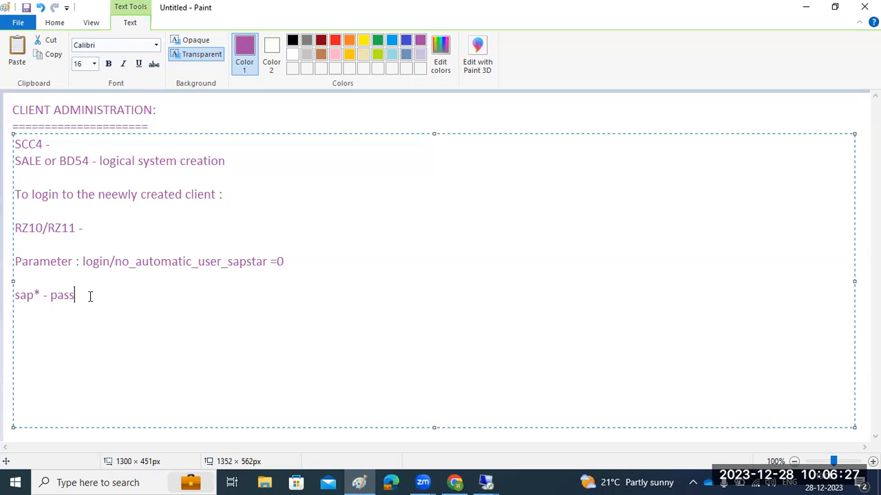
left_click_drag(90, 297, 38, 289)
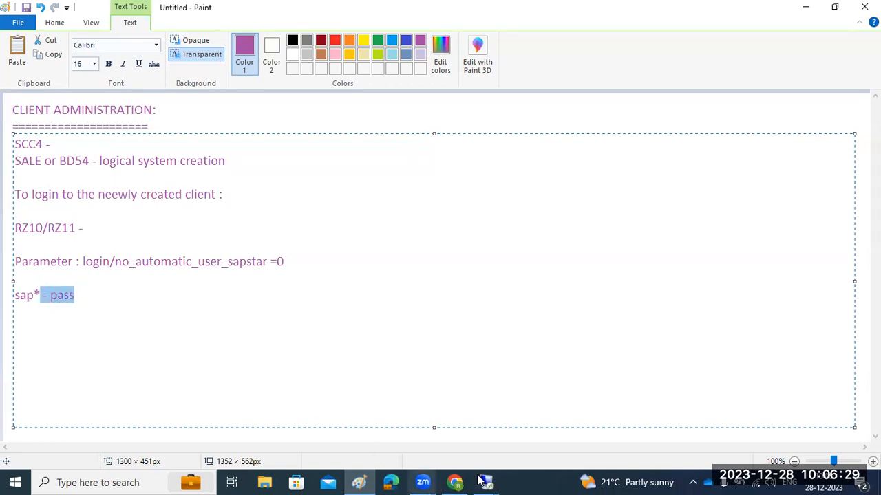
Log on to SAPNWD in client 001 and run SCC4 to list clients 000, 001, 100 and 105
mouse_move(486, 482)
left_click(550, 421)
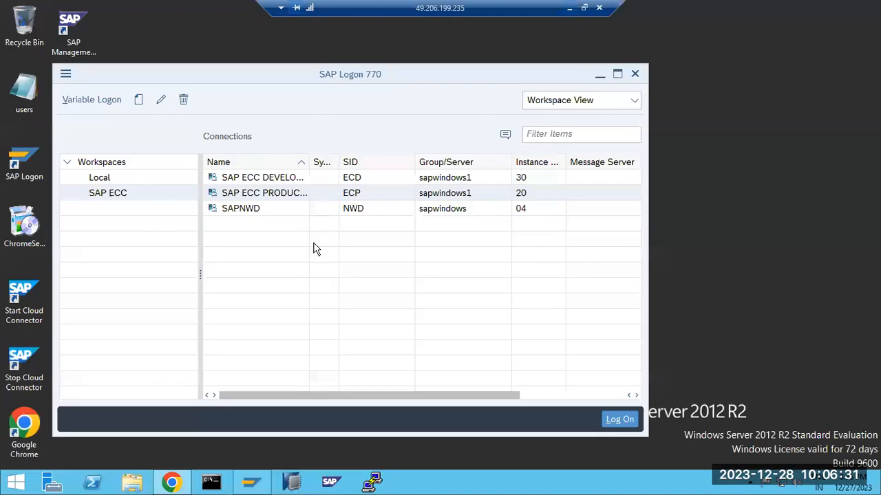
left_click(269, 214)
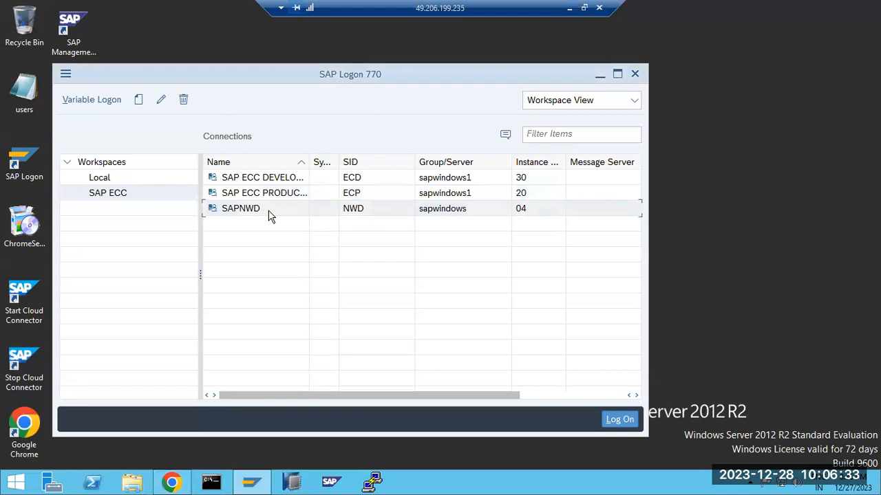
double_click(269, 213)
type("basis")
key("Tab")
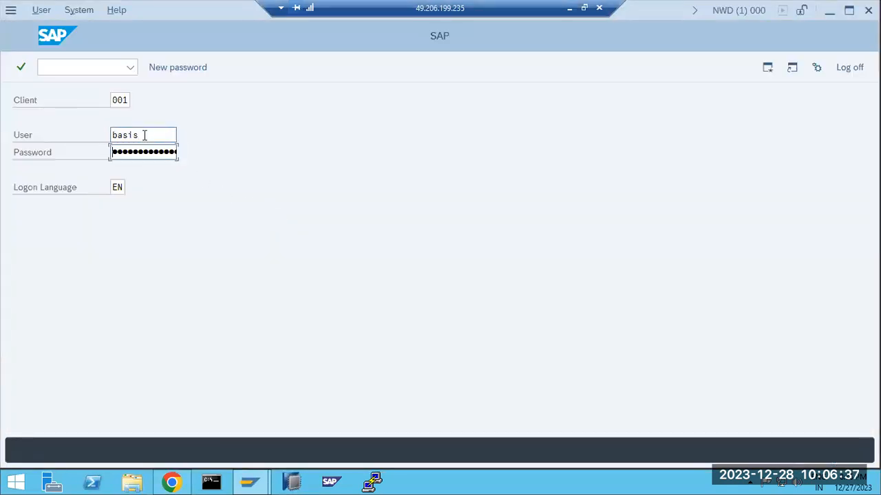
type("•••••••••")
key("Return")
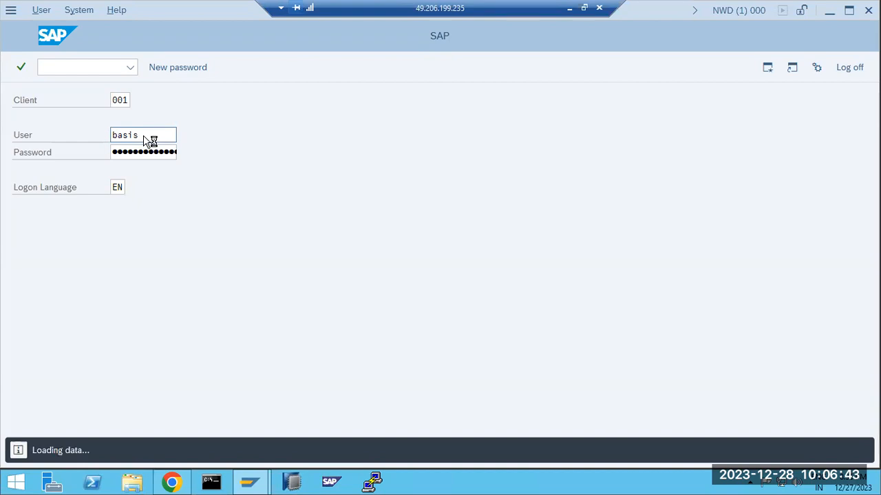
type("scc4")
key("Return")
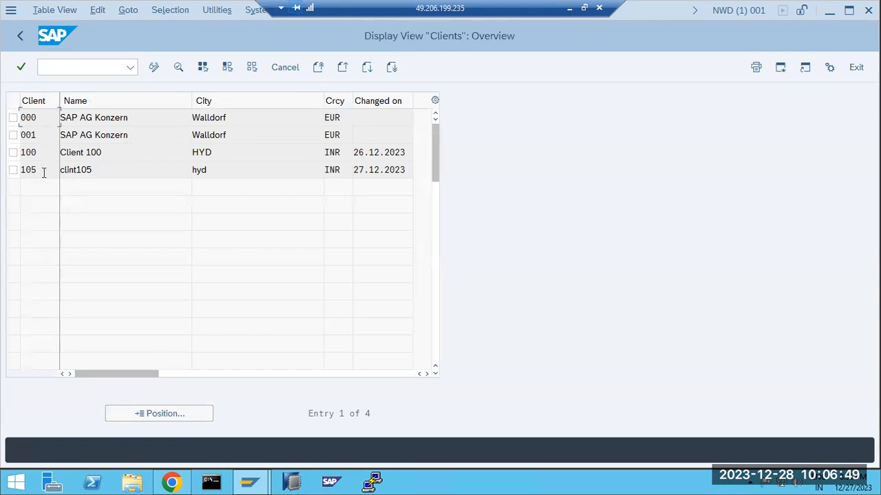
Inspect client 105's details, including logical system NWDCLNT105, then go back to SAP Easy Access
left_click_drag(39, 170, 29, 170)
left_click(44, 172)
double_click(43, 174)
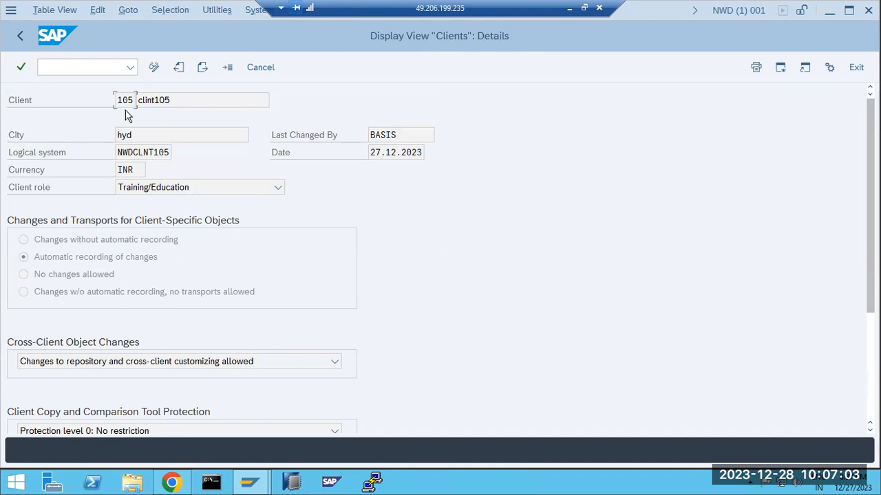
left_click_drag(116, 99, 131, 101)
left_click_drag(118, 152, 170, 155)
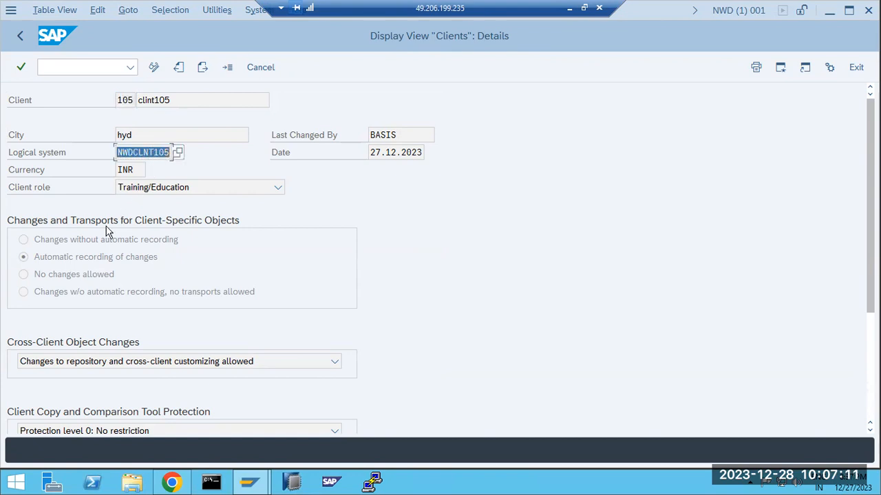
left_click(19, 37)
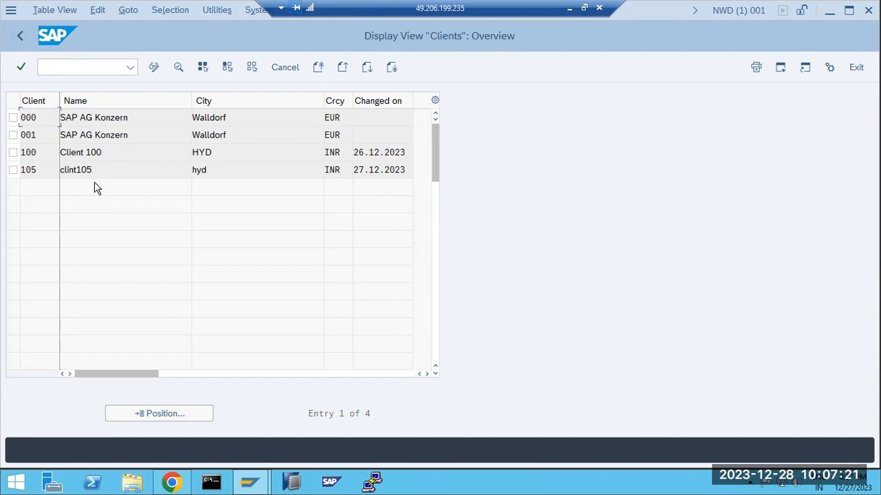
left_click(20, 35)
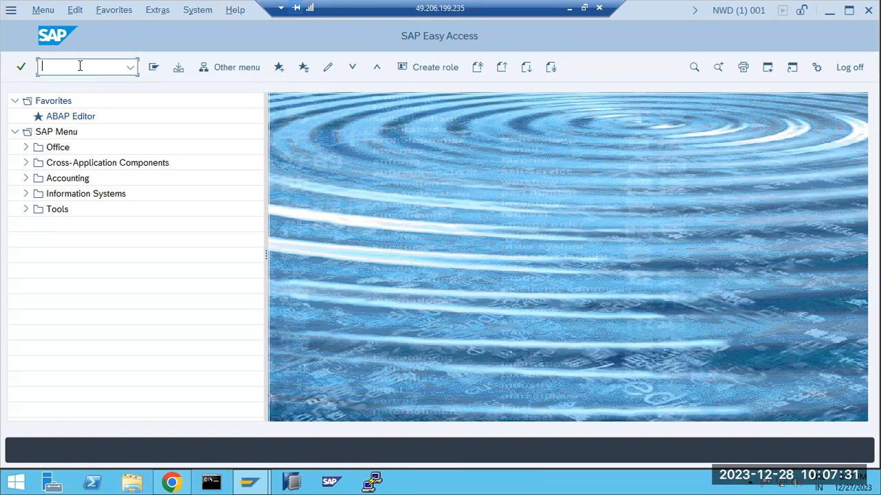
Run RZ10 and list the profiles: DEFAULT and three NWD instance profiles
type("rz10")
key("Return")
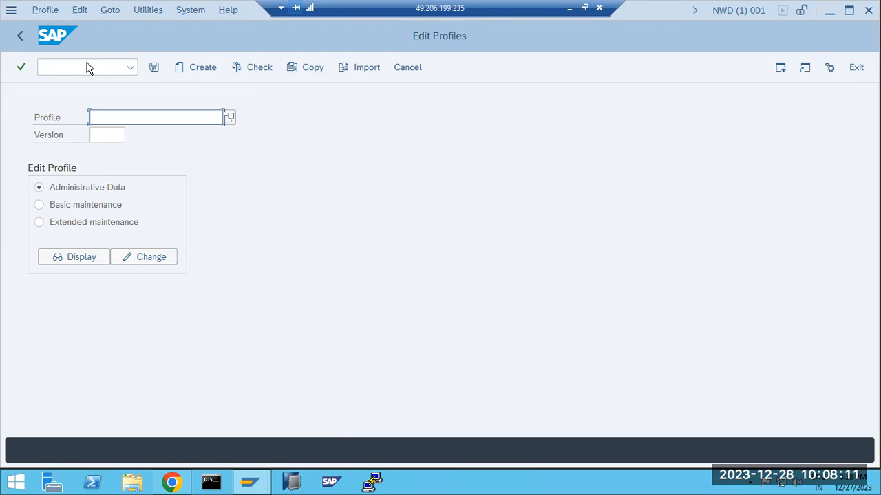
left_click(231, 119)
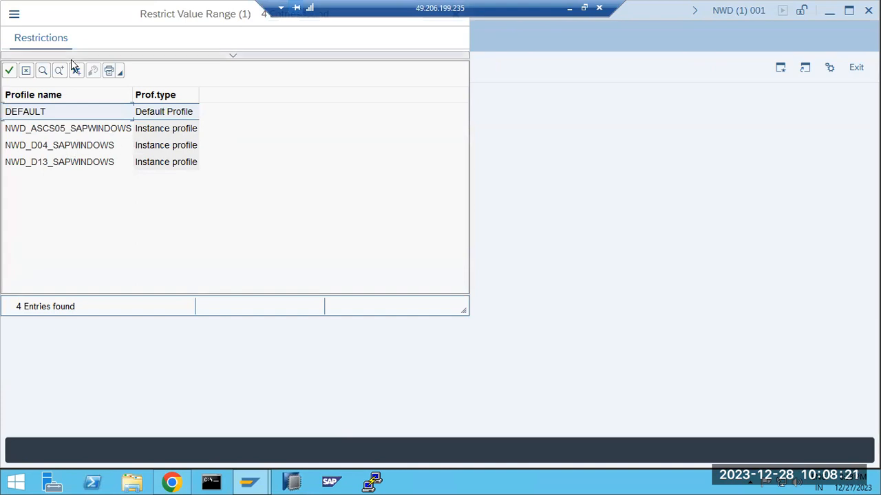
left_click_drag(71, 59, 261, 104)
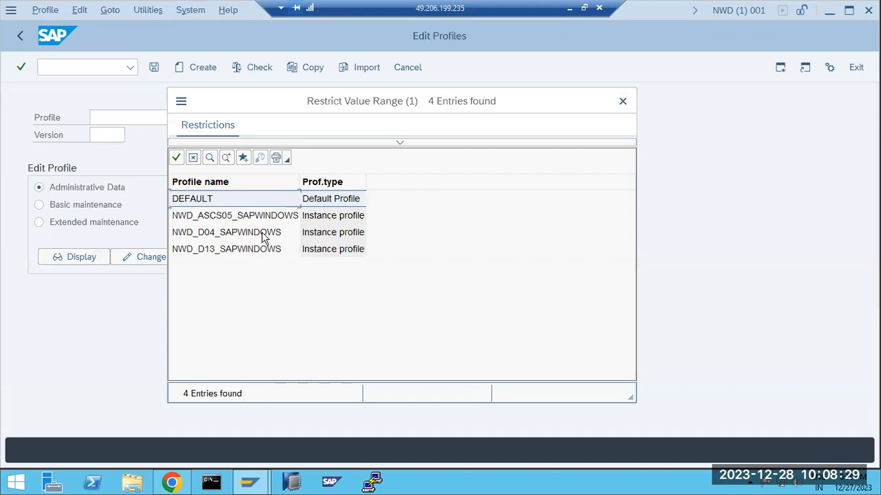
Display the DEFAULT profile's active parameters in extended maintenance
left_click(212, 233)
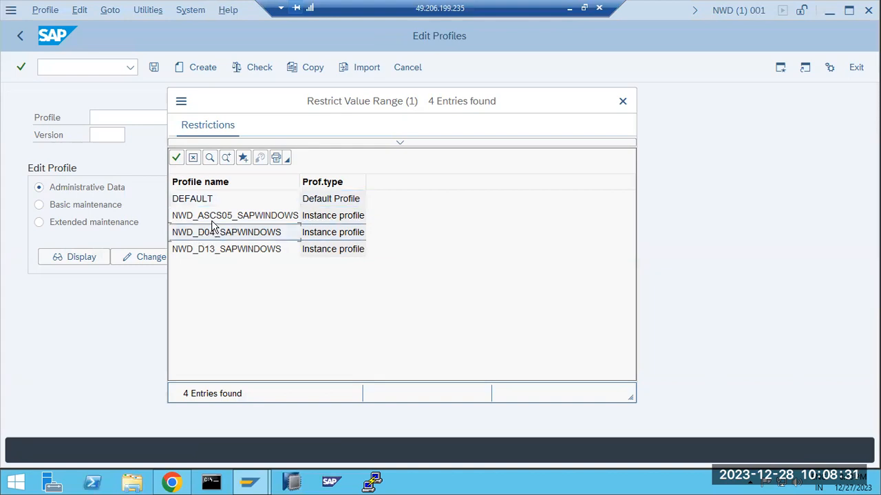
left_click(324, 202)
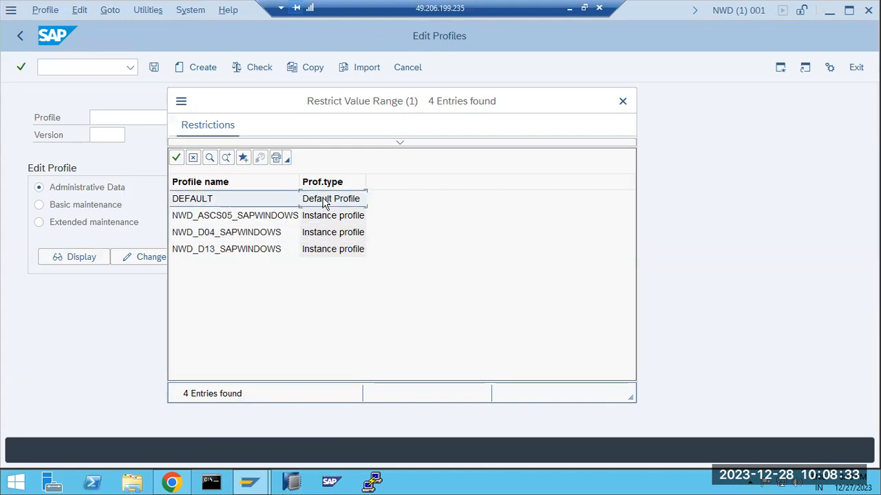
double_click(324, 201)
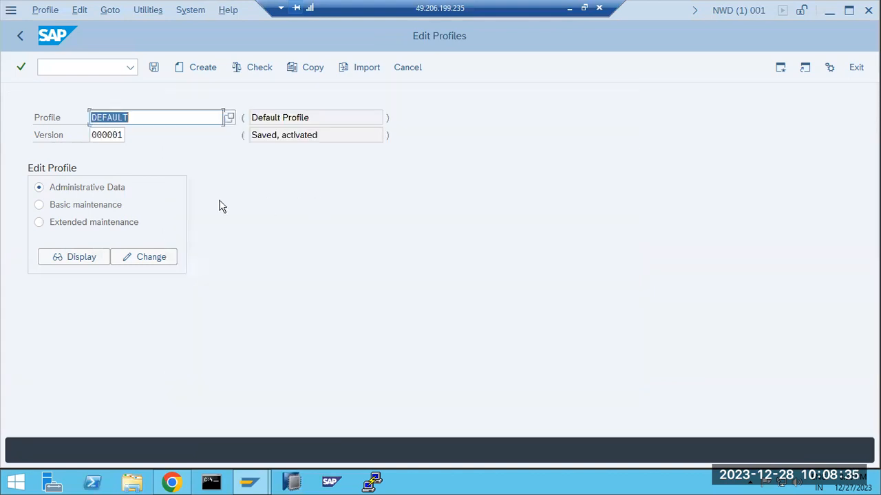
left_click(103, 222)
left_click(75, 257)
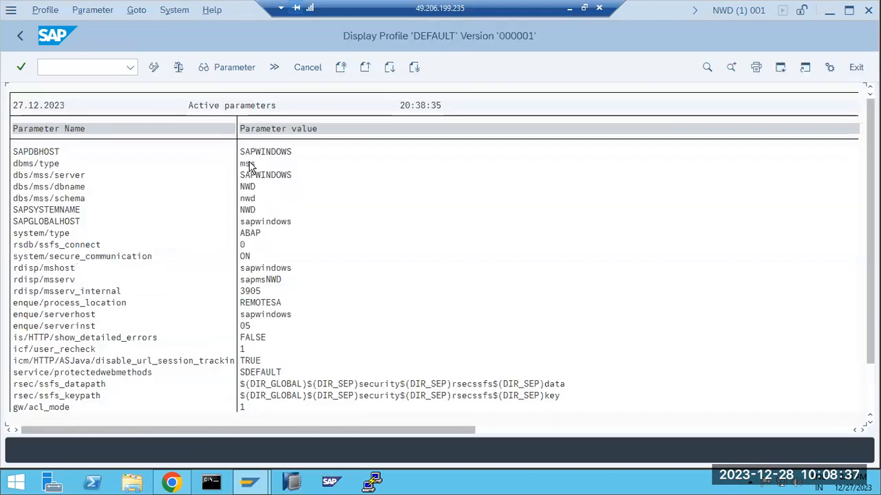
scroll(231, 336, "down", 5)
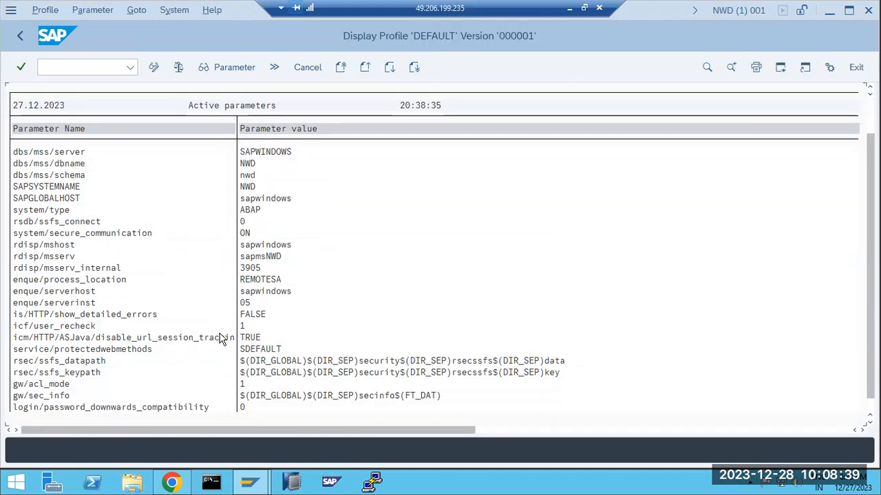
scroll(224, 337, "up", 2)
scroll(220, 336, "up", 3)
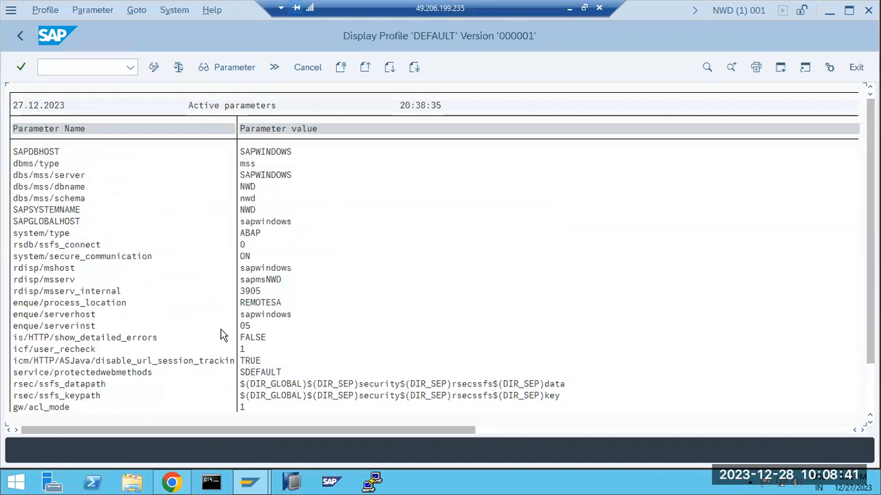
scroll(220, 336, "down", 5)
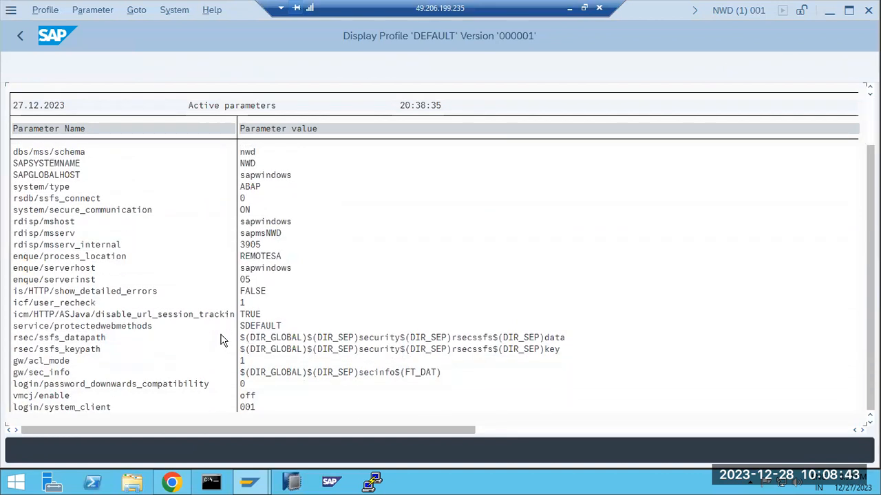
scroll(172, 289, "up", 5)
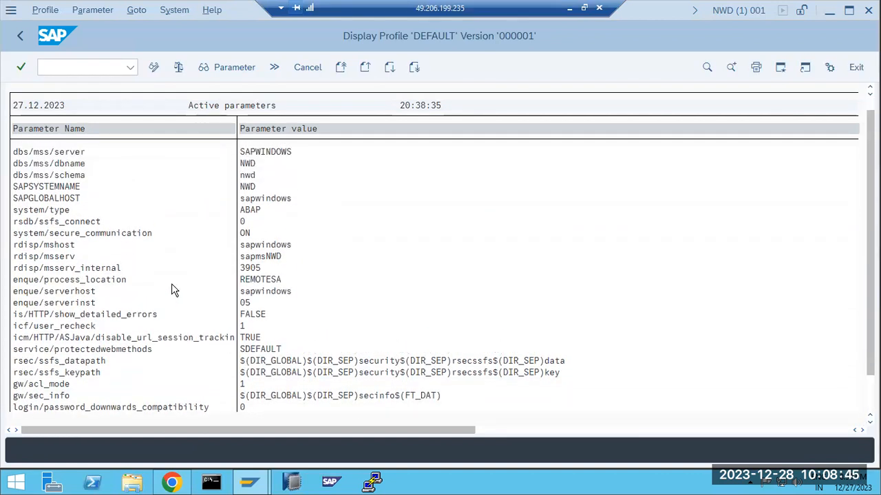
Display the NWD_D04_SAPWINDOWS instance profile's parameters instead
left_click(21, 39)
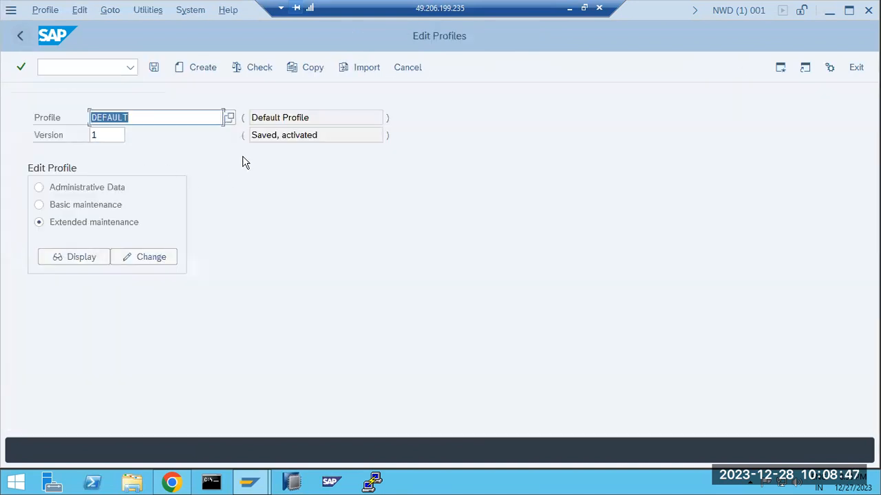
left_click(231, 121)
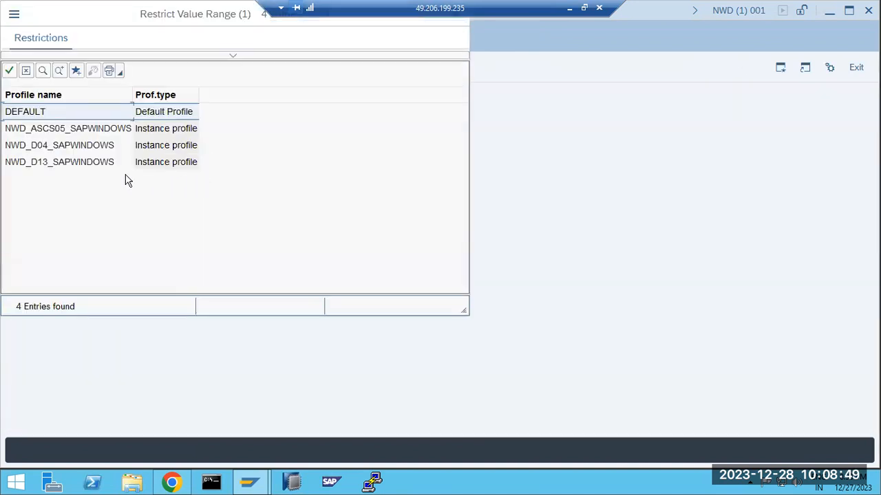
double_click(38, 153)
left_click(75, 253)
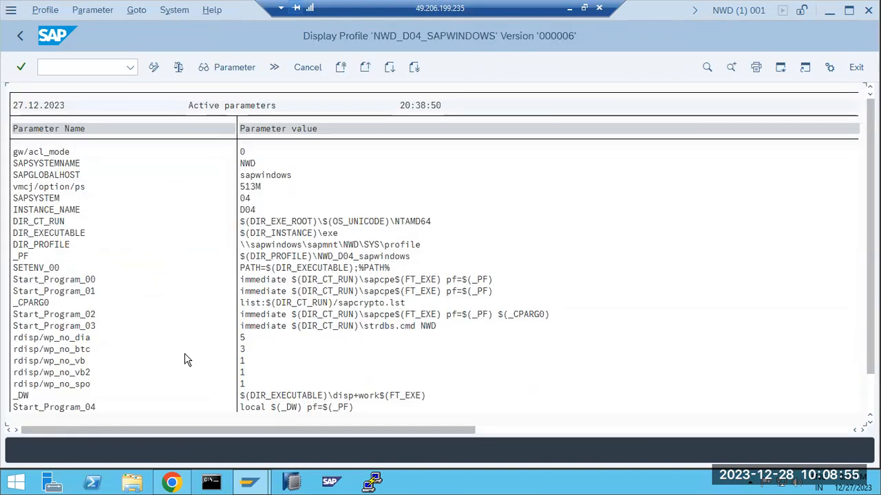
scroll(138, 287, "down", 2)
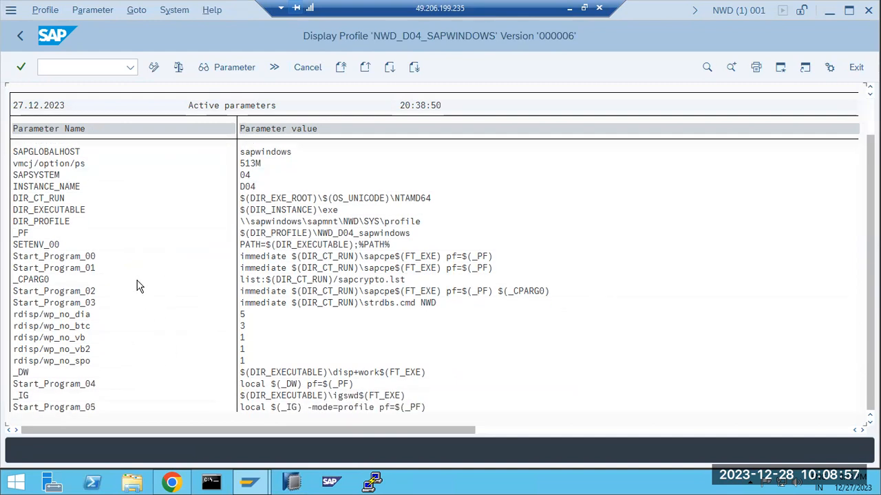
scroll(141, 291, "up", 2)
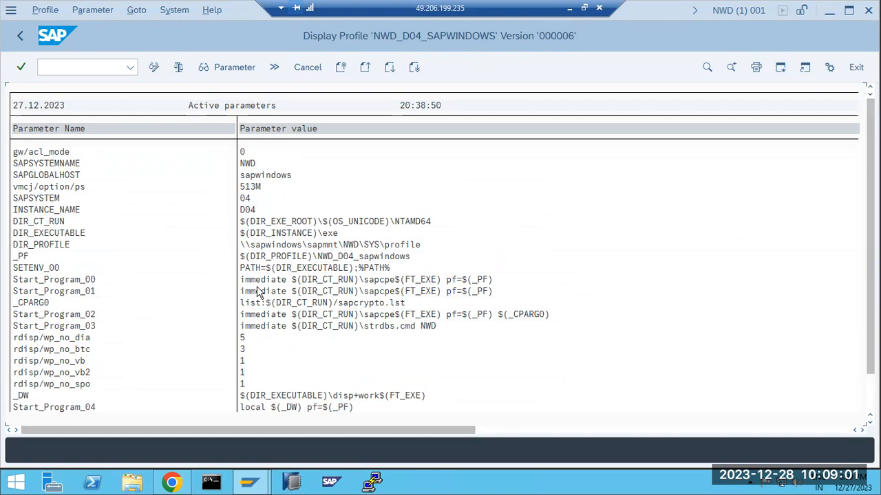
Open the NWD_D04_SAPWINDOWS profile's parameter list in change mode
left_click(20, 36)
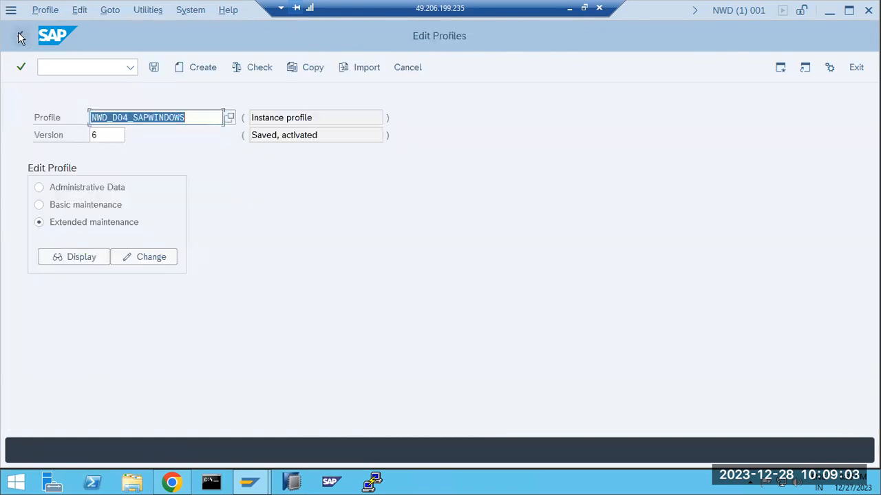
left_click(119, 259)
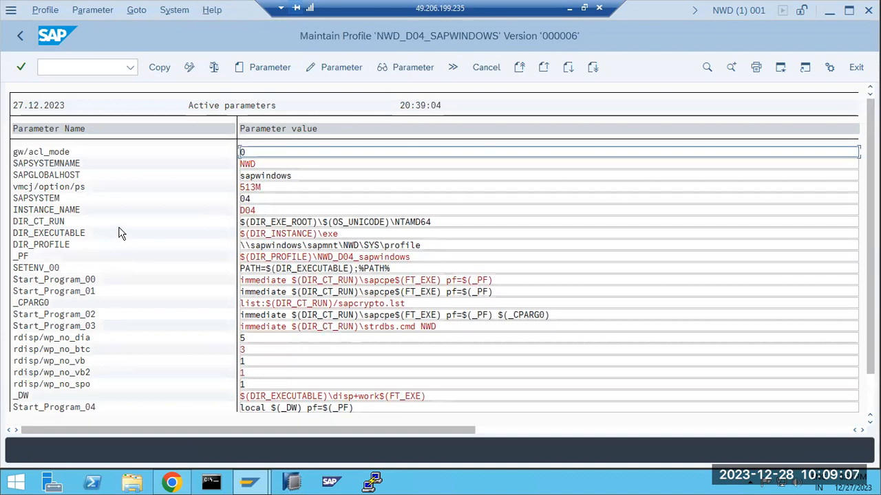
left_click(330, 484)
left_click(189, 405)
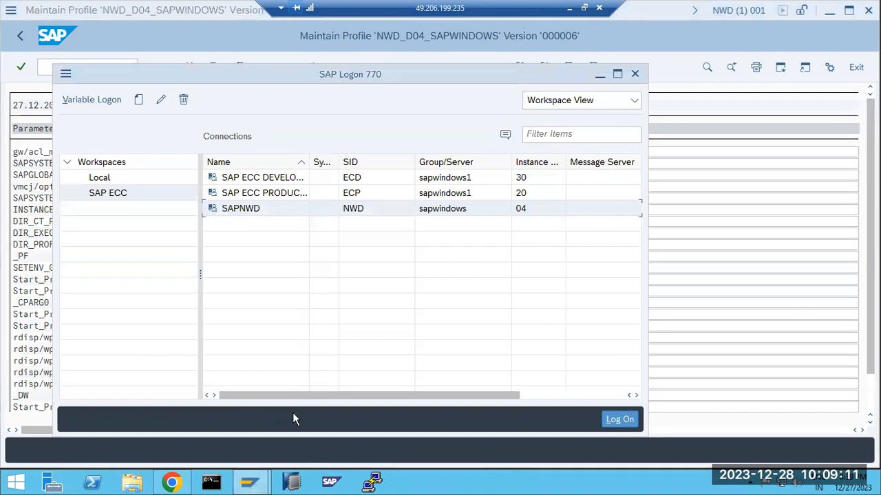
left_click(727, 300)
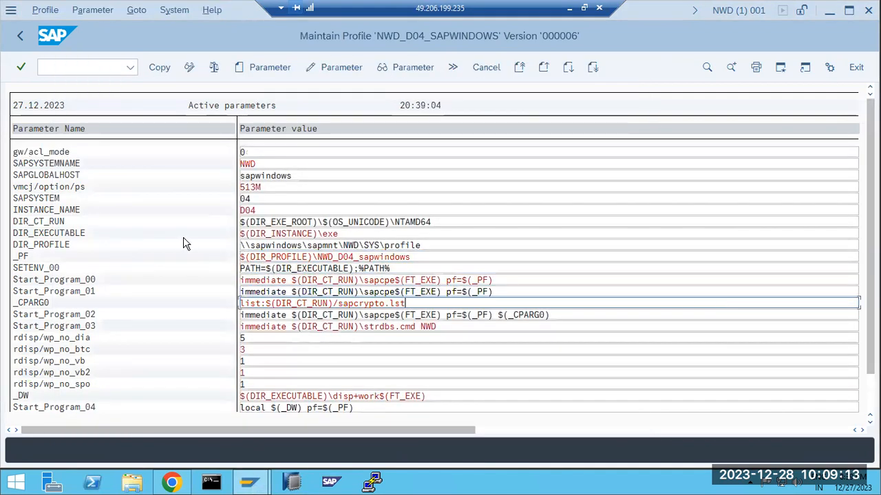
Create parameter login/no_automatic_user_sapstar with value 0 and copy it into the profile
left_click(238, 66)
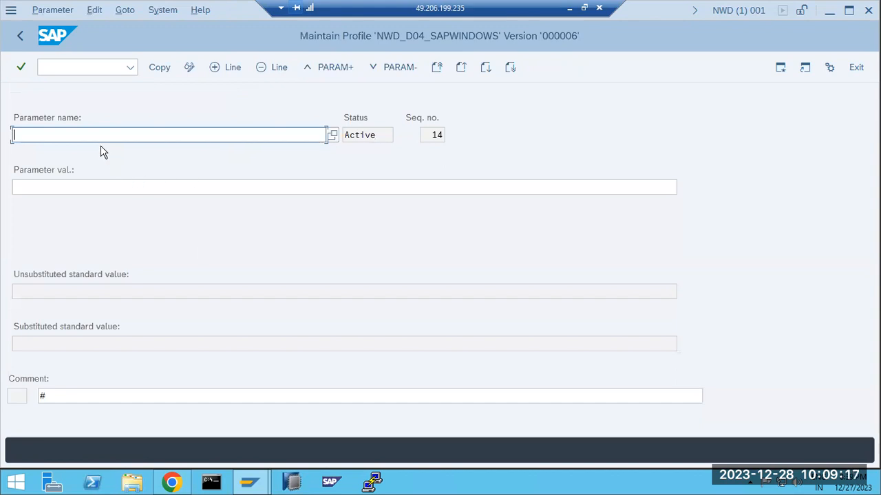
type("login/no_auto")
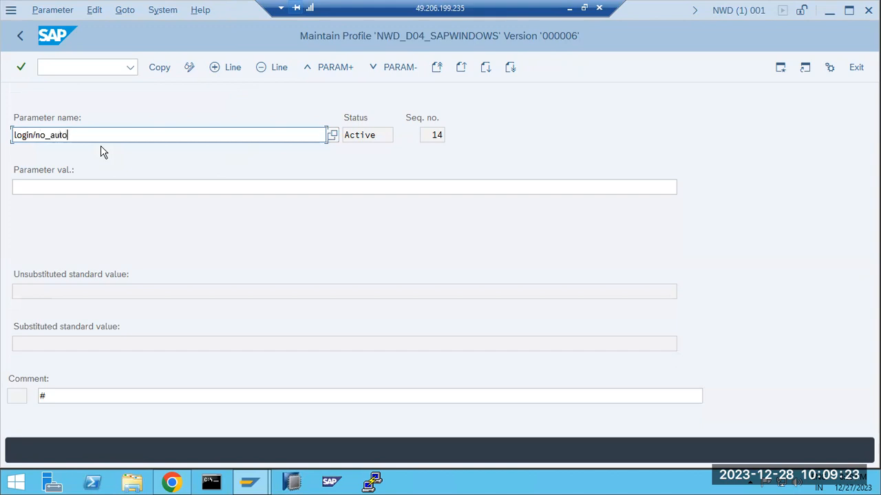
type("matic_user_sapstar")
key("Return")
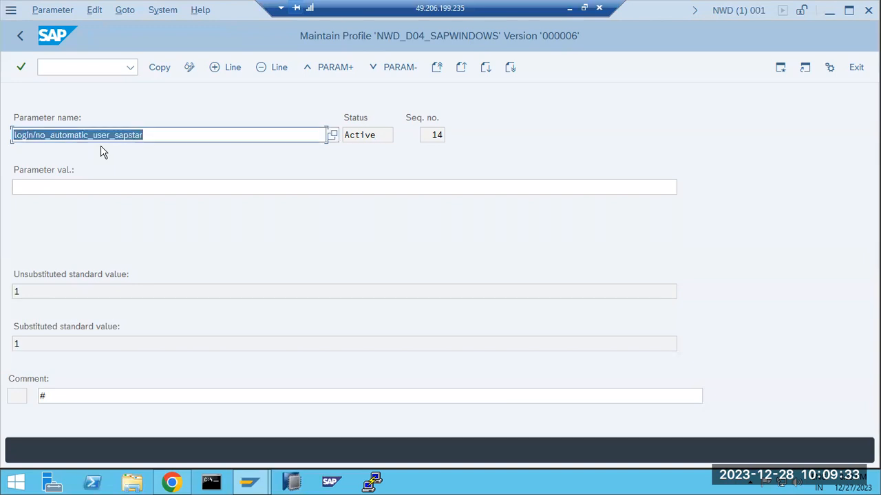
left_click(91, 185)
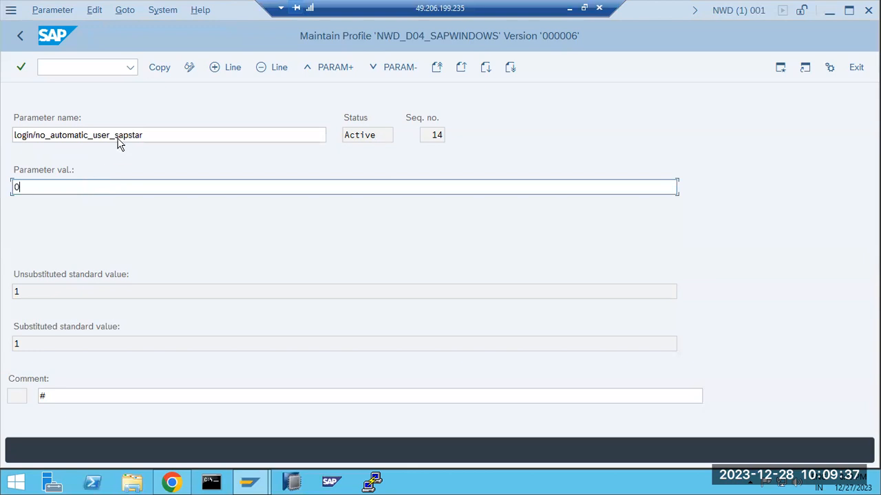
left_click(155, 70)
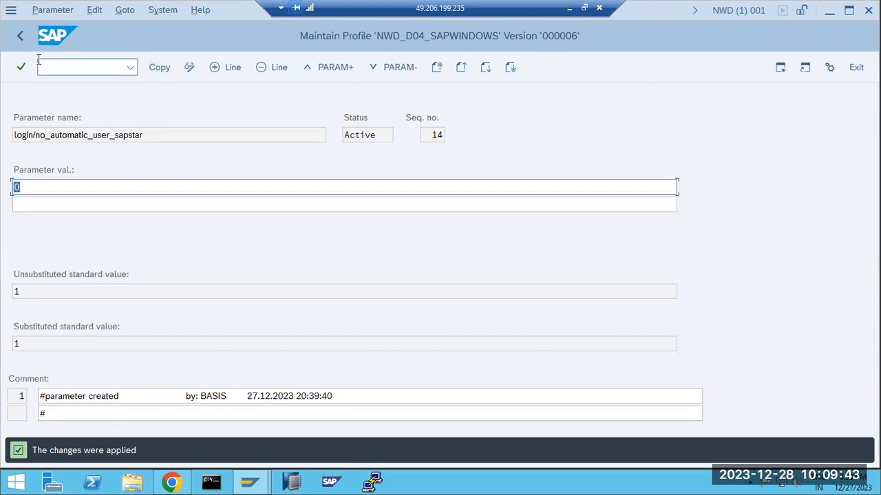
left_click(20, 38)
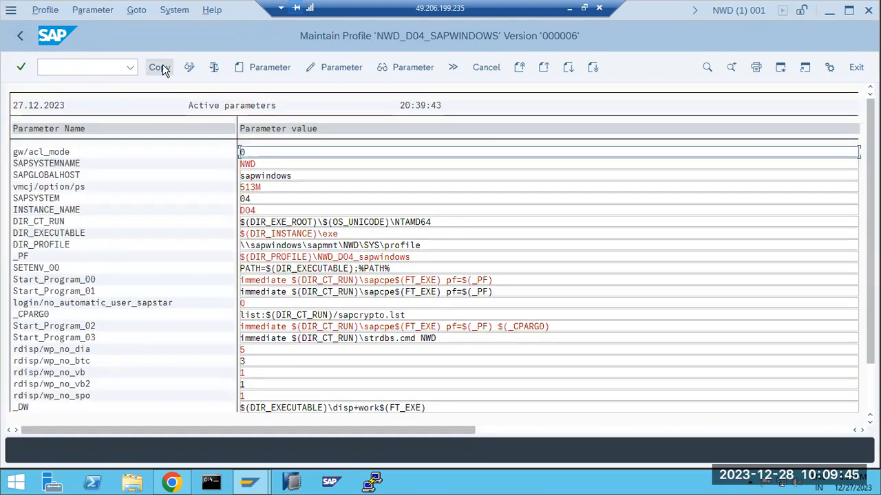
left_click(158, 68)
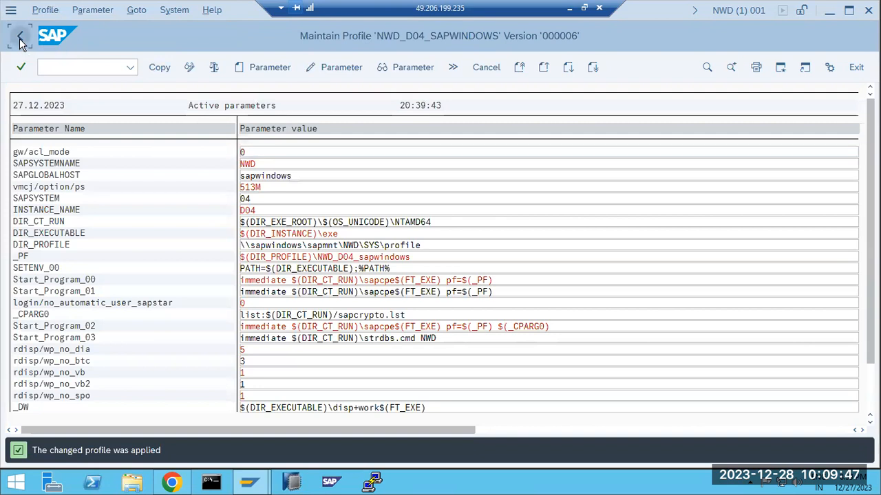
left_click(20, 36)
Save and activate NWD_D04_SAPWINDOWS as version 000007, dismissing the information and note messages
left_click(154, 67)
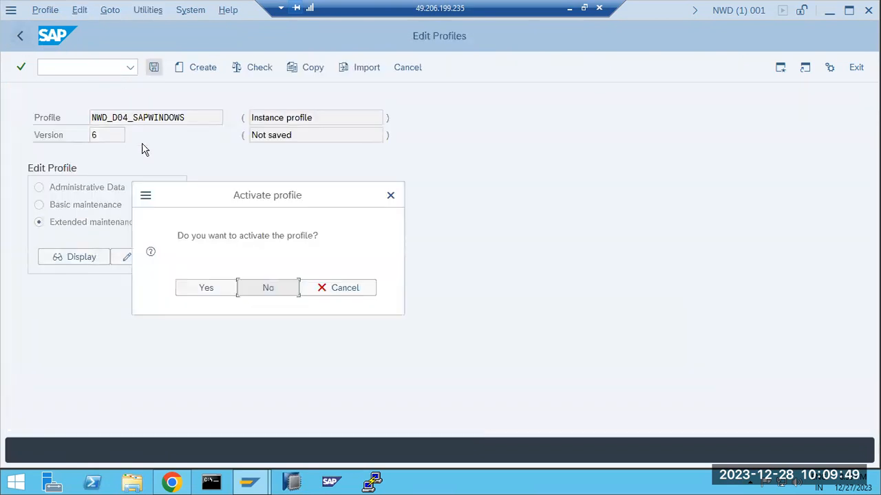
left_click(195, 291)
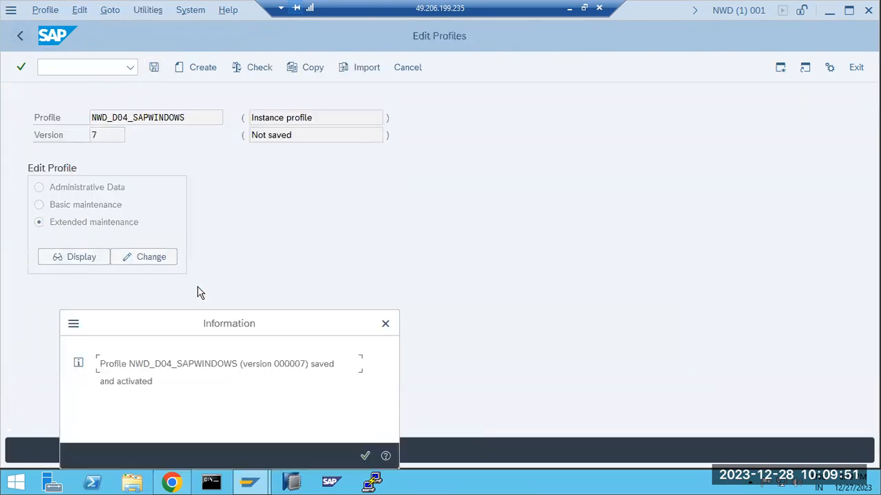
left_click(364, 459)
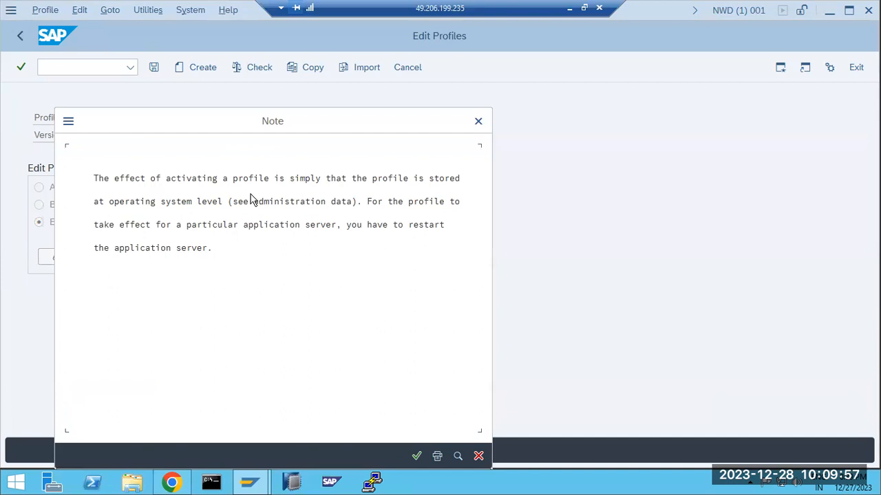
left_click(359, 228)
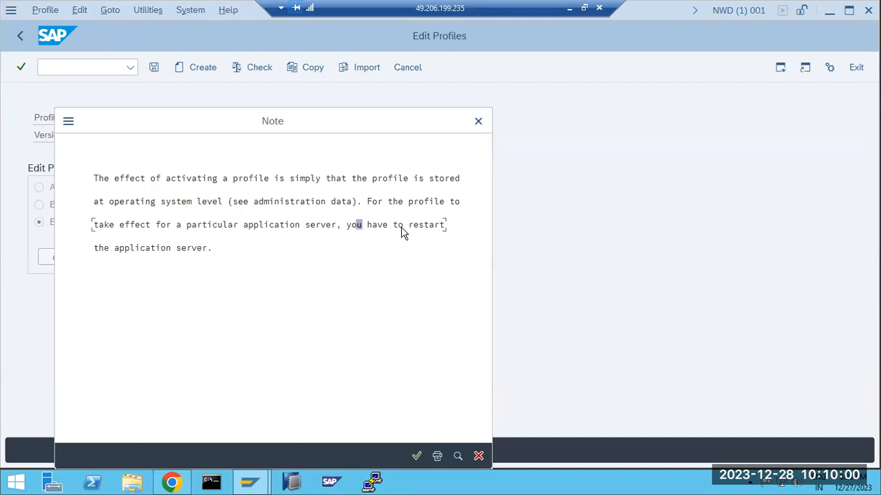
left_click(416, 456)
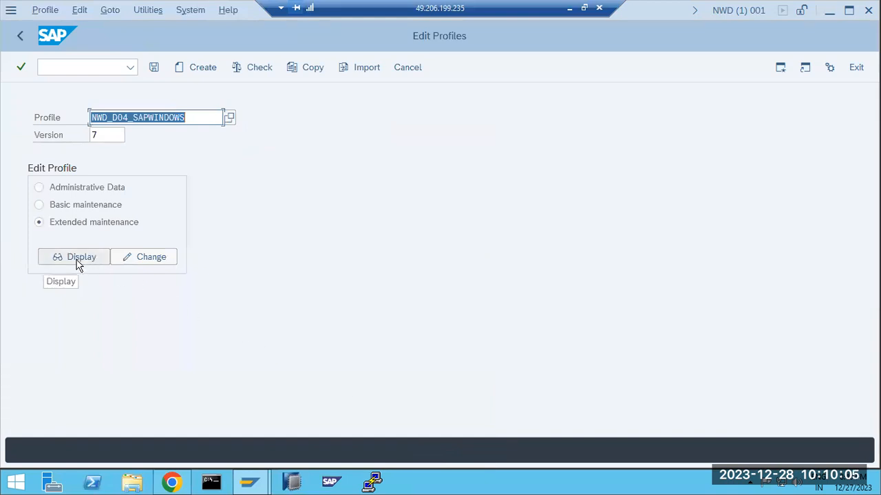
Reselect NWD_D04_SAPWINDOWS, open version 000007 for changes, and begin a new parameter entry
left_click_drag(126, 117, 154, 117)
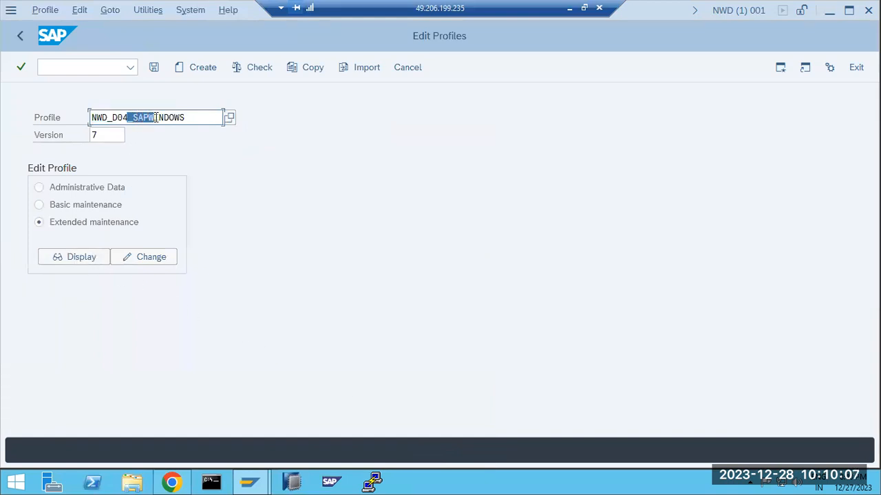
left_click(229, 118)
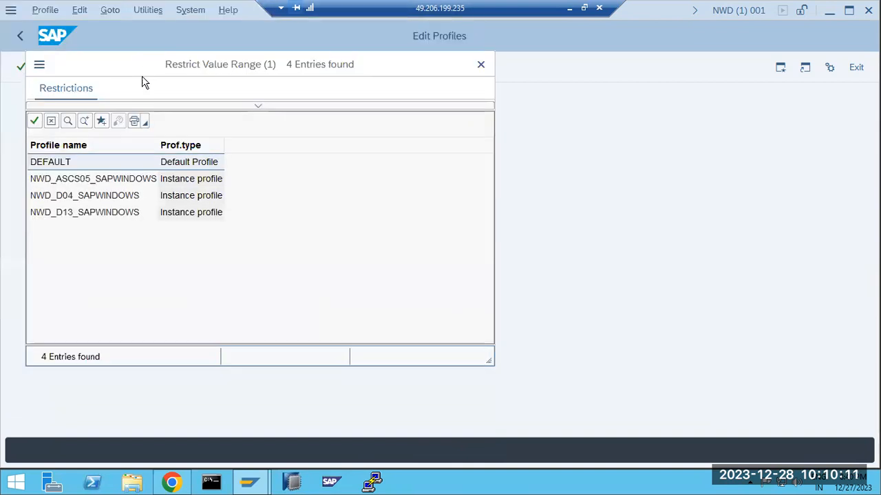
double_click(100, 199)
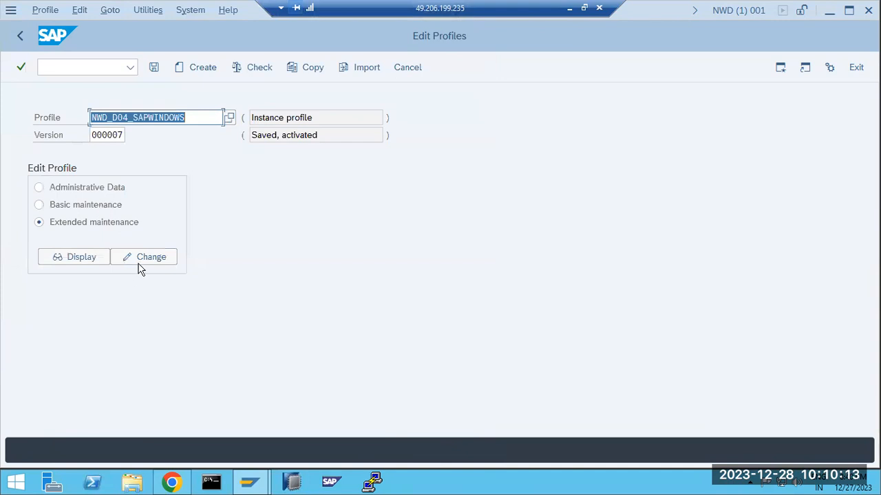
left_click(142, 258)
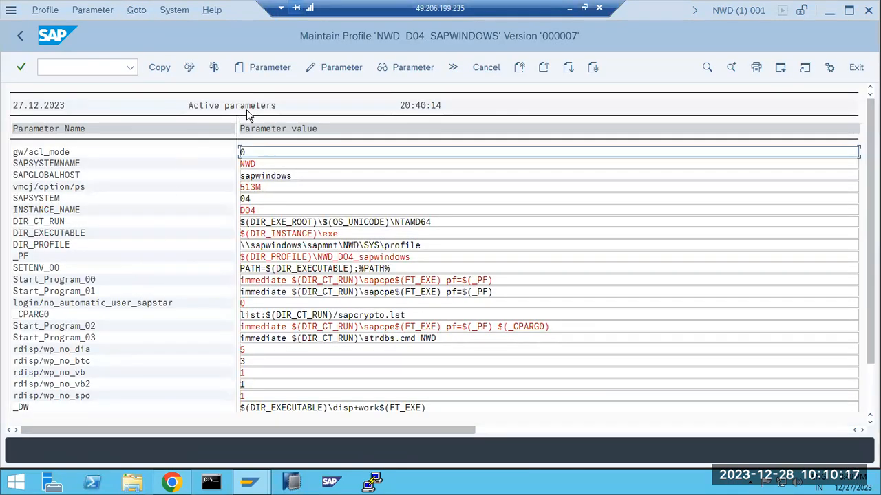
left_click(246, 70)
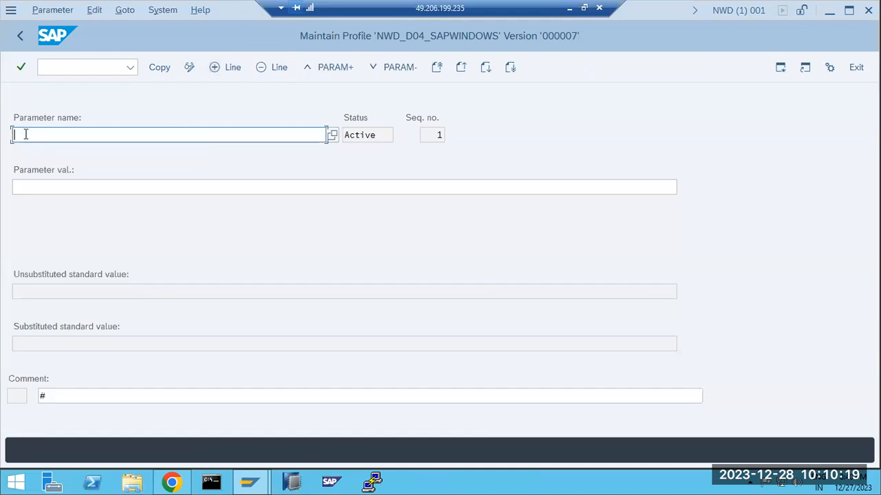
Restrict the parameter name value list to parameters starting with login*
left_click(332, 136)
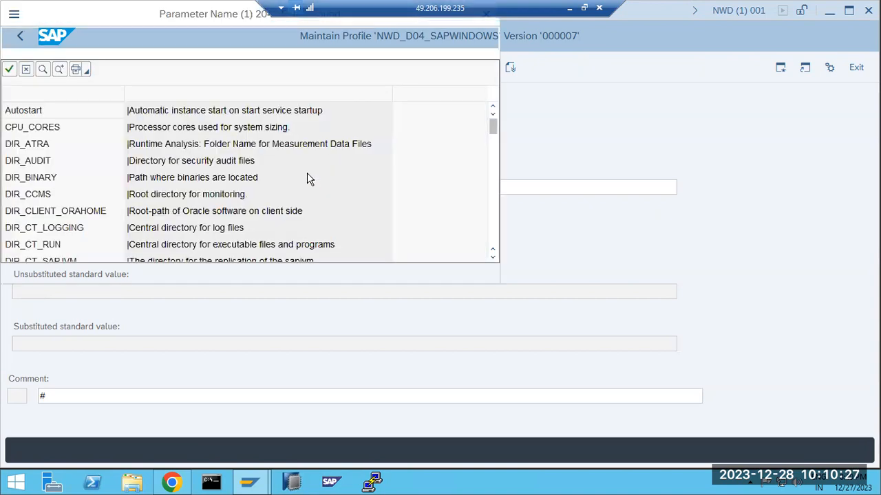
left_click_drag(149, 14, 262, 86)
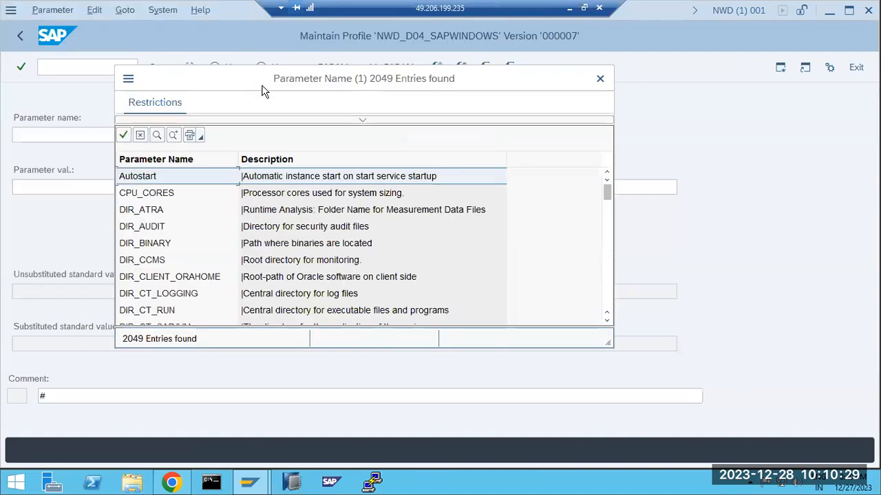
left_click(358, 121)
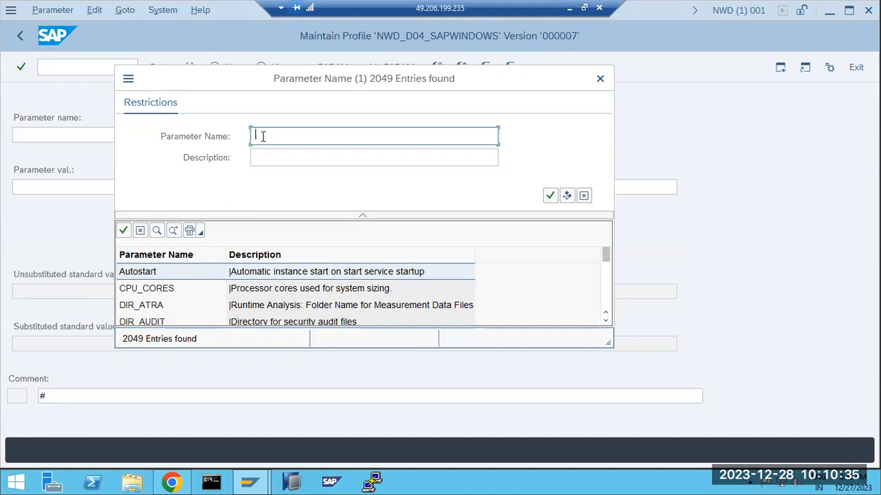
type("login*")
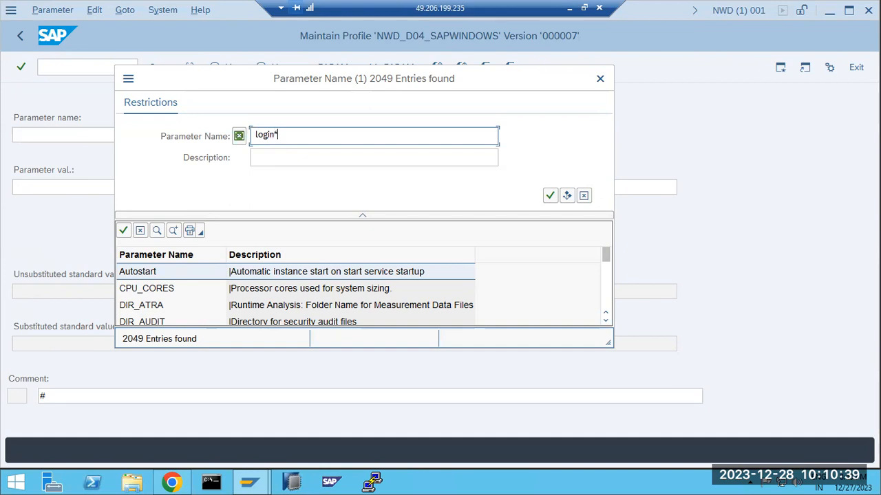
key("Return")
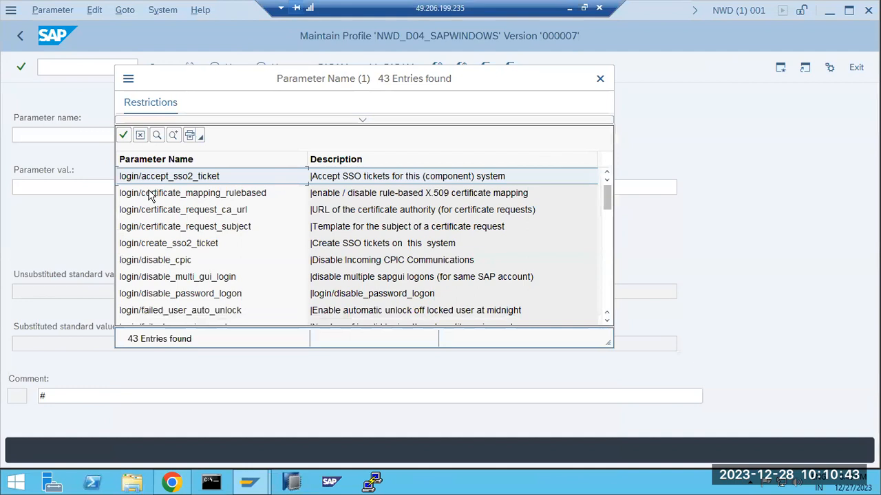
Pick login/fails_to_user_lock from the 43 login parameters in the list
scroll(151, 254, "down", 7)
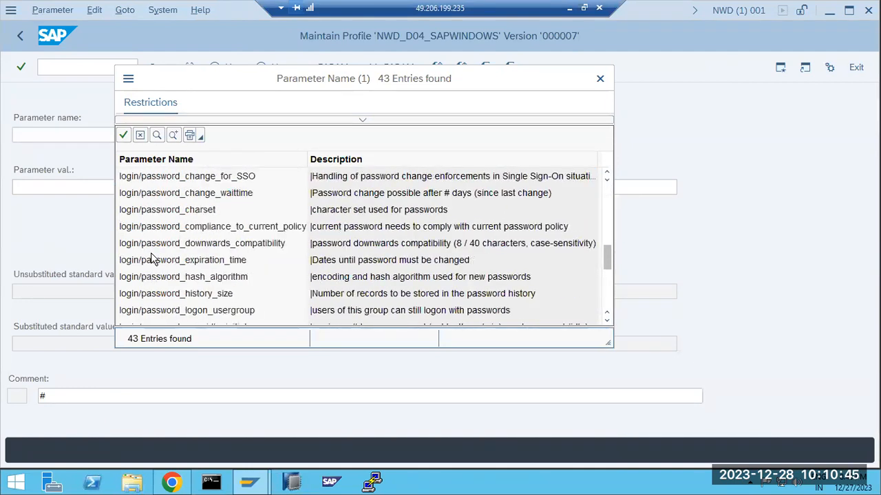
scroll(153, 258, "down", 2)
left_click(188, 231)
scroll(191, 248, "up", 2)
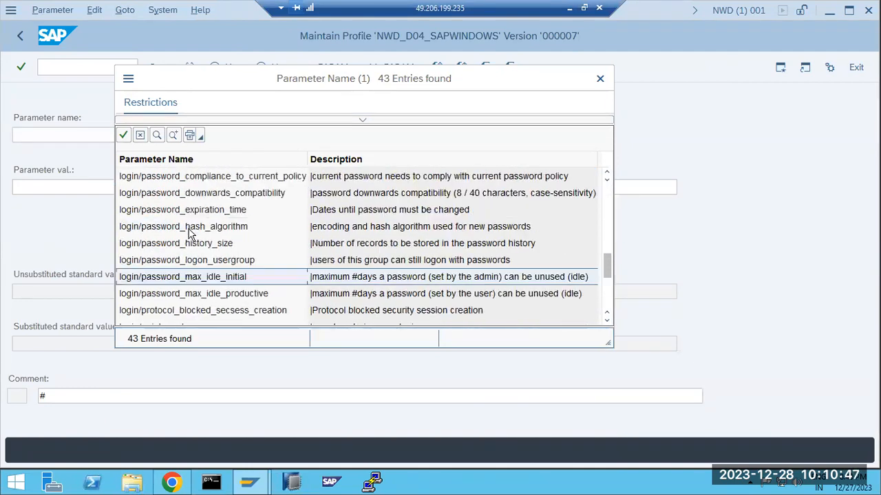
scroll(196, 255, "up", 2)
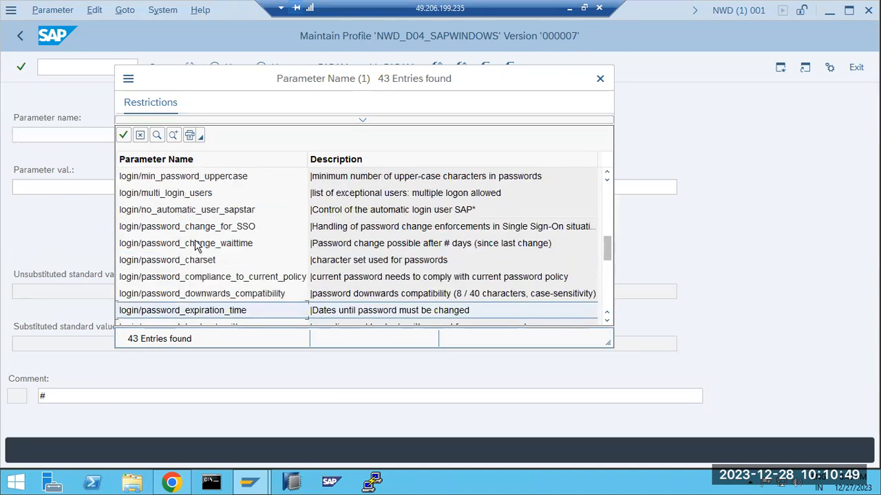
scroll(192, 234, "up", 1)
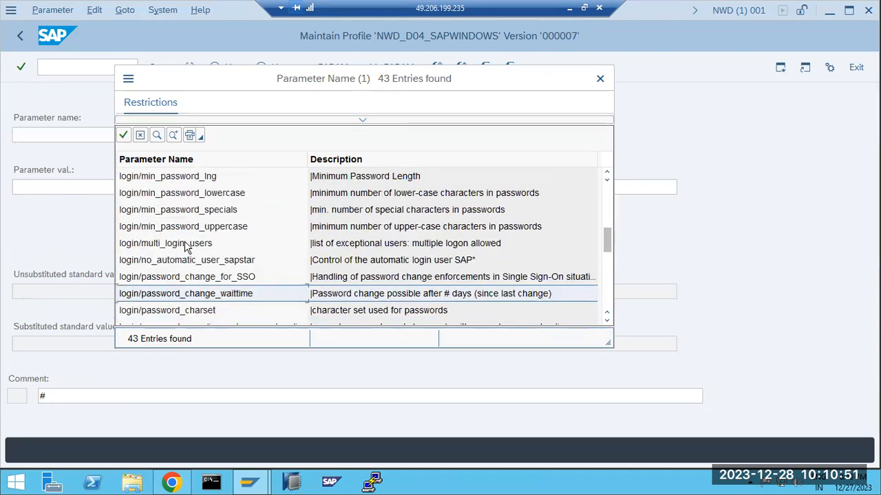
scroll(187, 224, "up", 1)
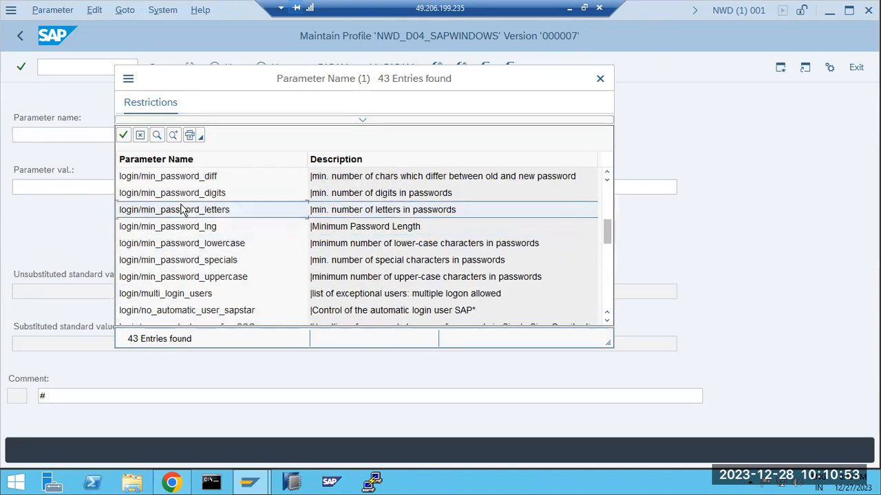
scroll(184, 199, "up", 1)
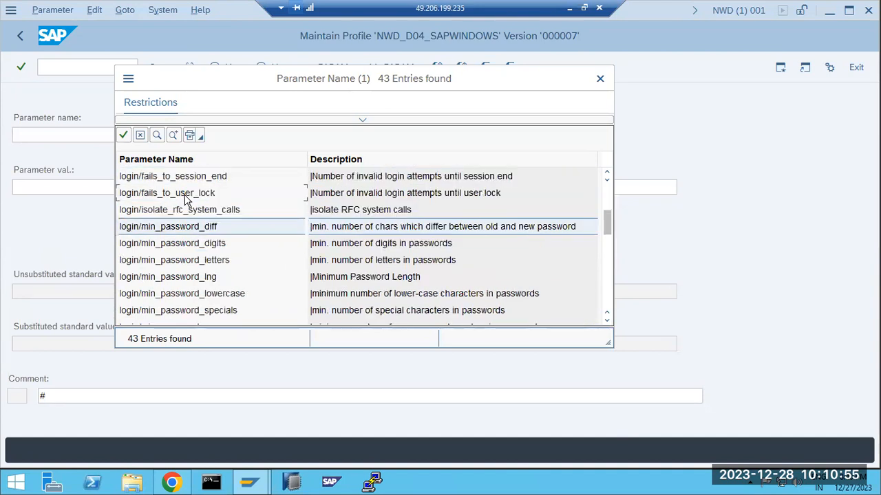
scroll(184, 199, "down", 9)
scroll(187, 256, "up", 7)
scroll(186, 256, "up", 4)
scroll(186, 260, "down", 2)
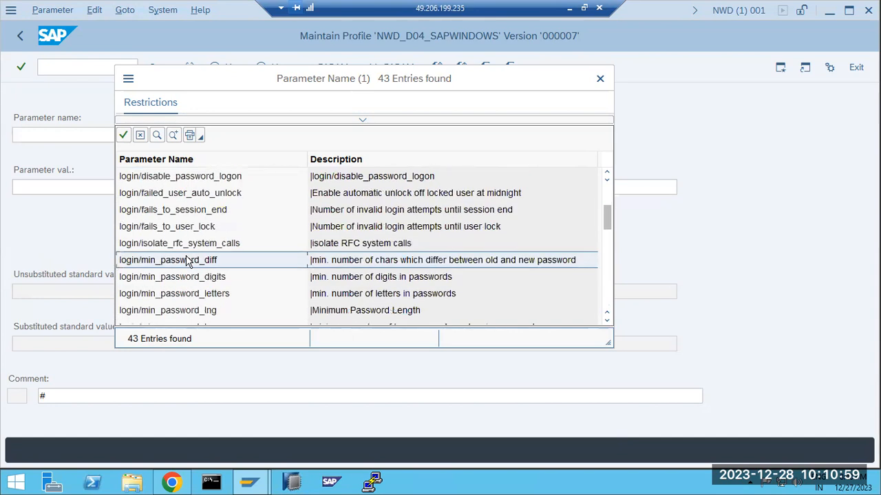
double_click(146, 228)
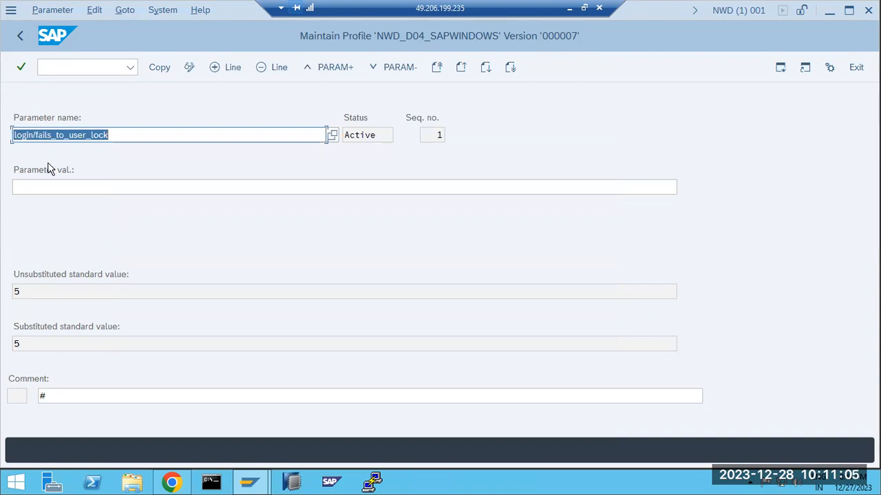
Enter 7 for login/fails_to_user_lock, replacing standard value 5, and copy it into the profile
left_click(38, 136)
left_click_drag(37, 135, 135, 136)
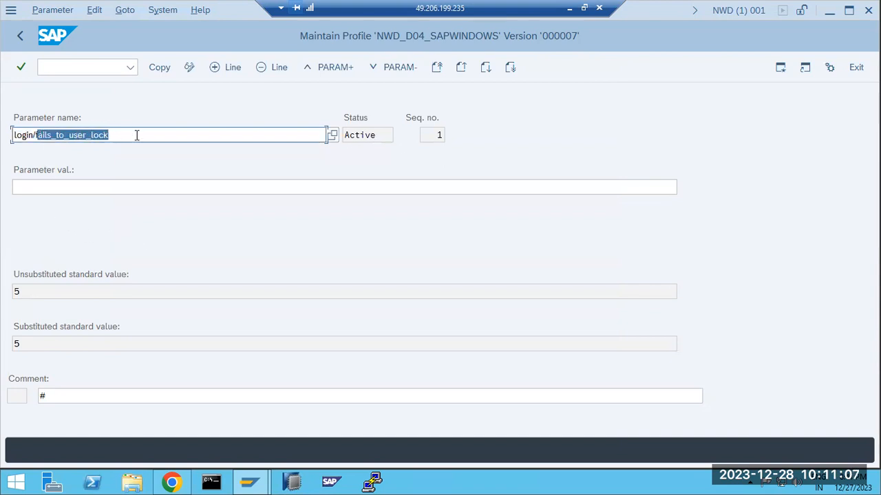
left_click(63, 188)
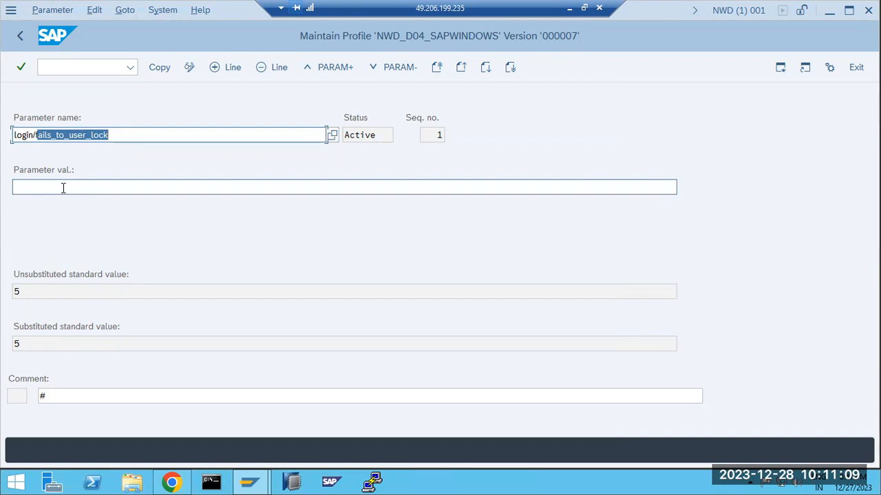
left_click_drag(21, 292, 7, 294)
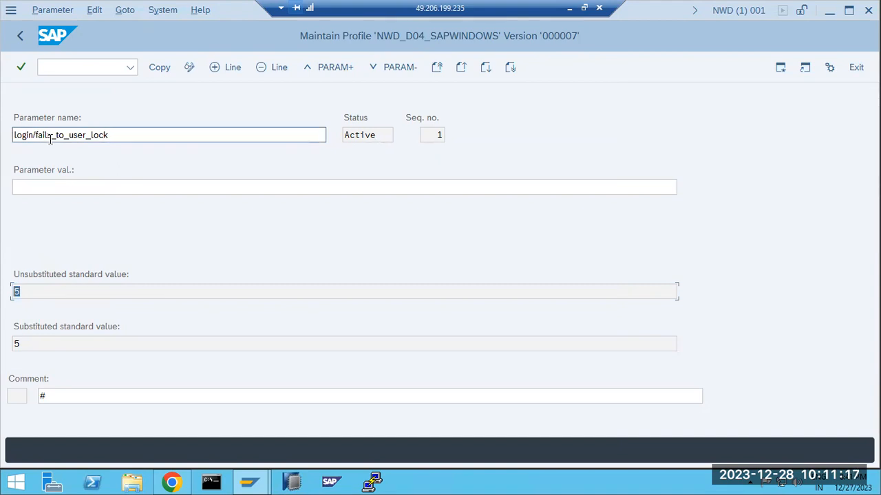
left_click(87, 191)
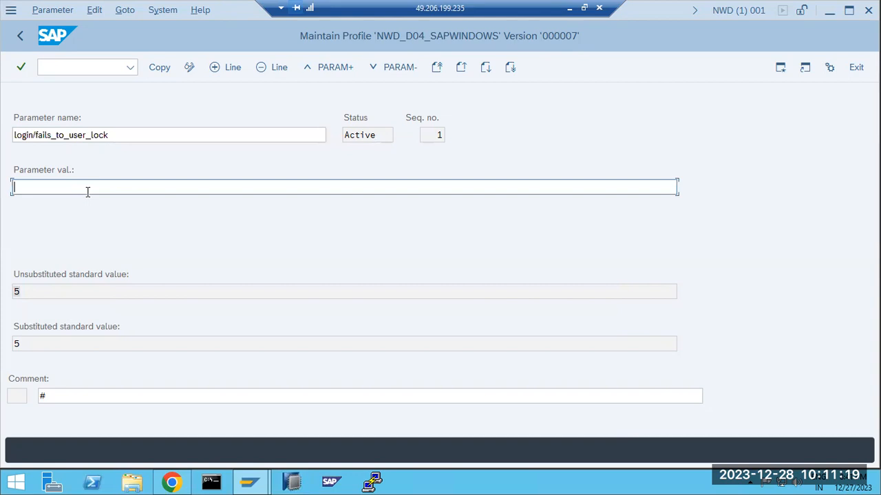
left_click(161, 68)
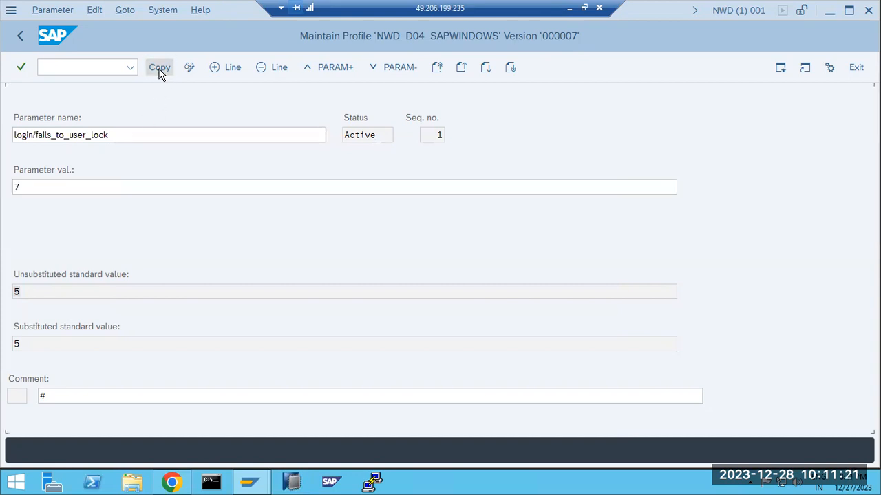
Go back to the Edit Profiles screen and save the changed profile
left_click(18, 33)
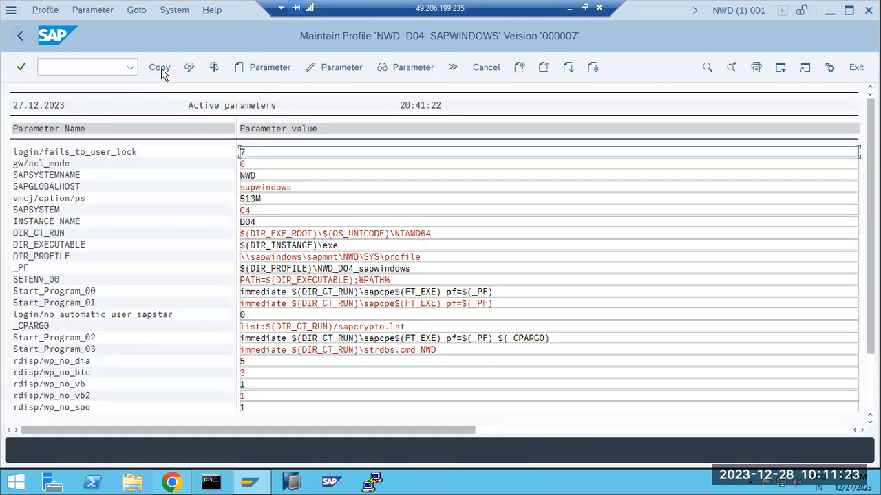
left_click(161, 68)
left_click(20, 38)
left_click(153, 66)
Activate profile NWD_D04_SAPWINDOWS, acknowledge the saved and restart notes, and return to Easy Access
left_click(198, 286)
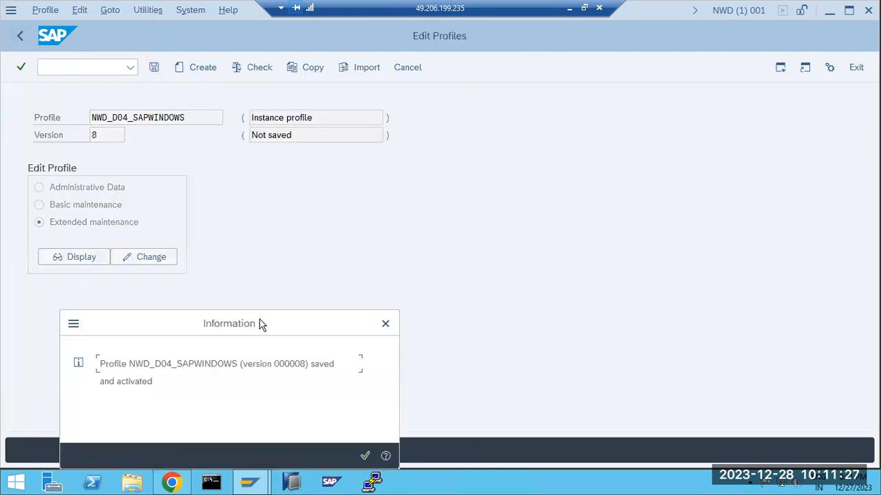
left_click(365, 456)
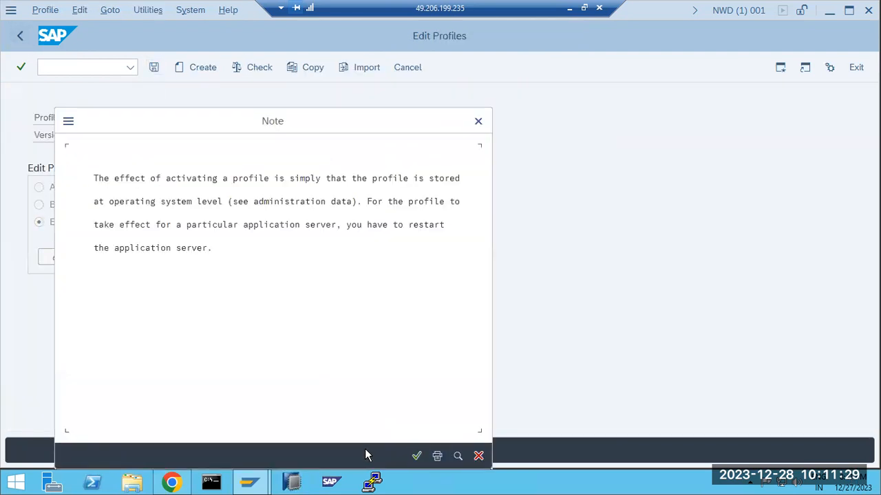
left_click(416, 454)
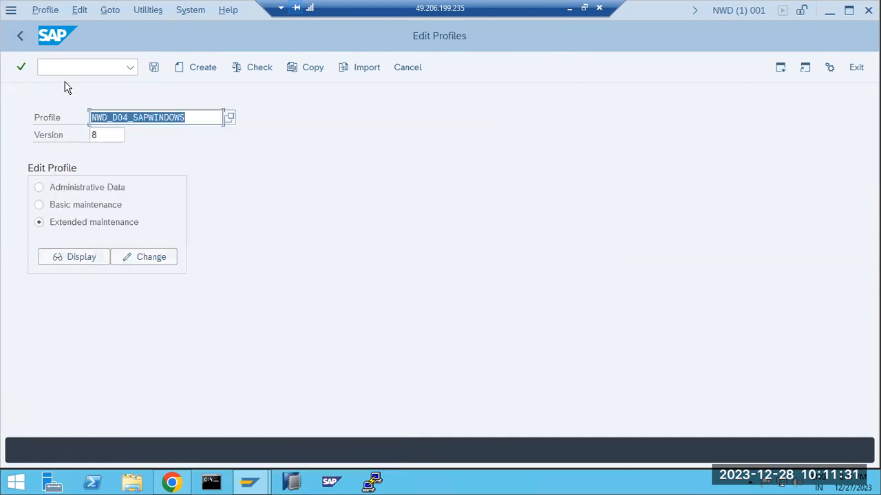
left_click(20, 39)
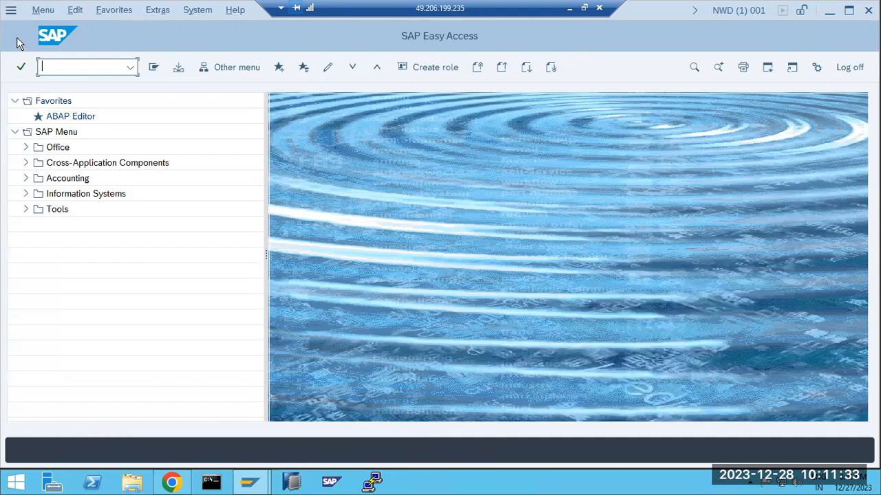
right_click(440, 483)
In SAP MMC, expand SAP Systems and NWD and select instance sapwindows 4
left_click(486, 439)
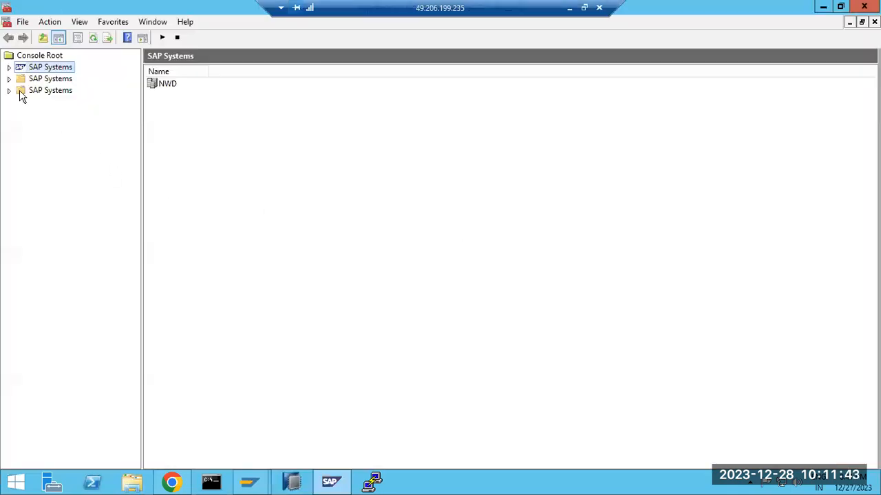
left_click(9, 67)
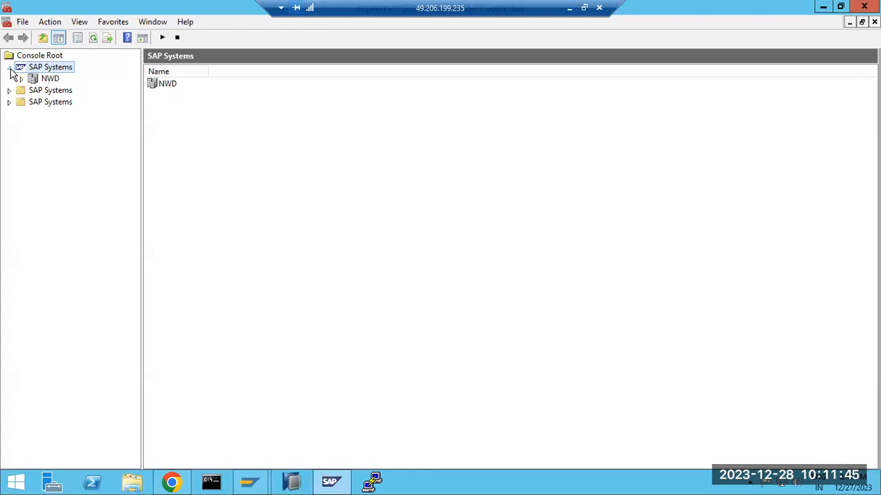
left_click(21, 78)
left_click(33, 125)
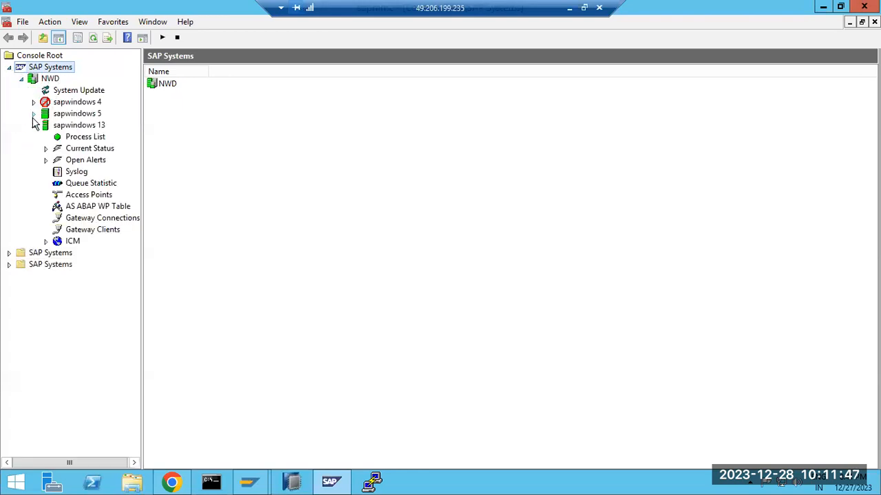
left_click(33, 103)
left_click(33, 102)
left_click(33, 126)
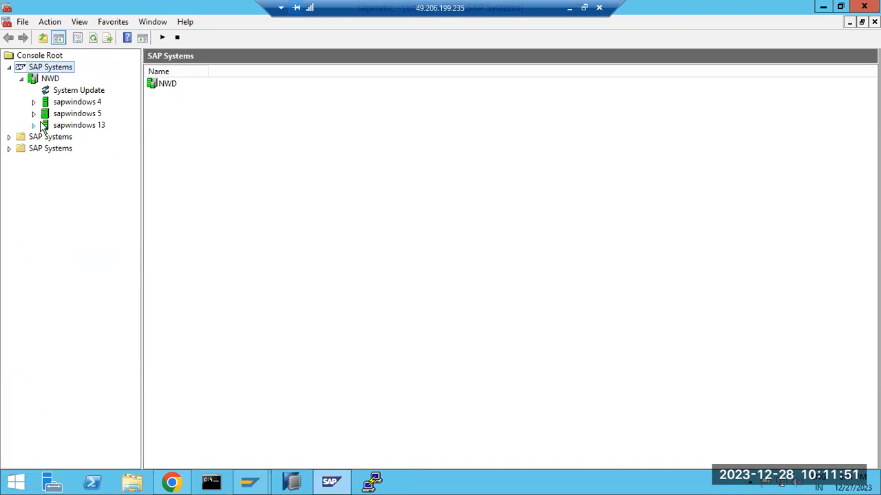
left_click(68, 104)
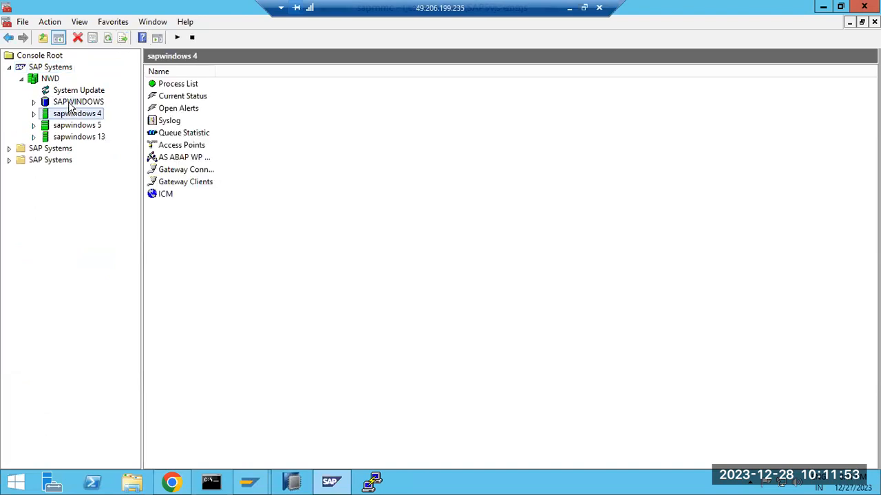
Restart instance sapwindows 4, confirming and entering the OS password
right_click(61, 115)
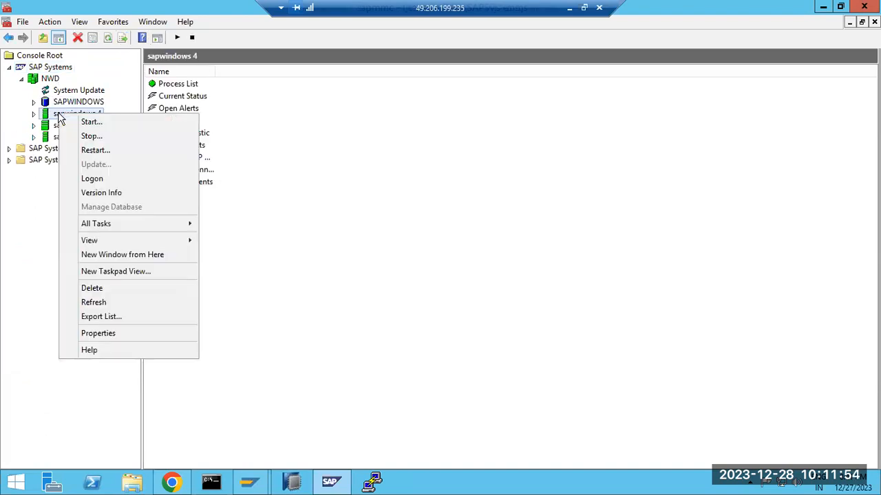
left_click(99, 150)
left_click(386, 364)
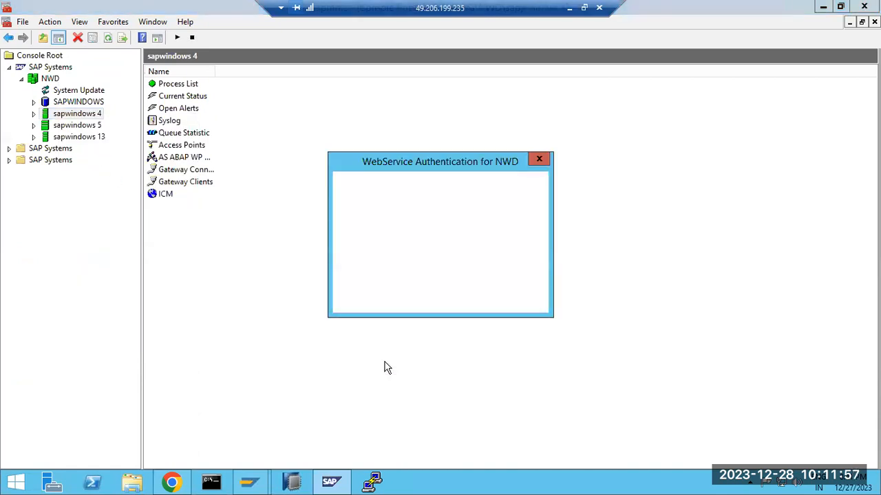
left_click(404, 255)
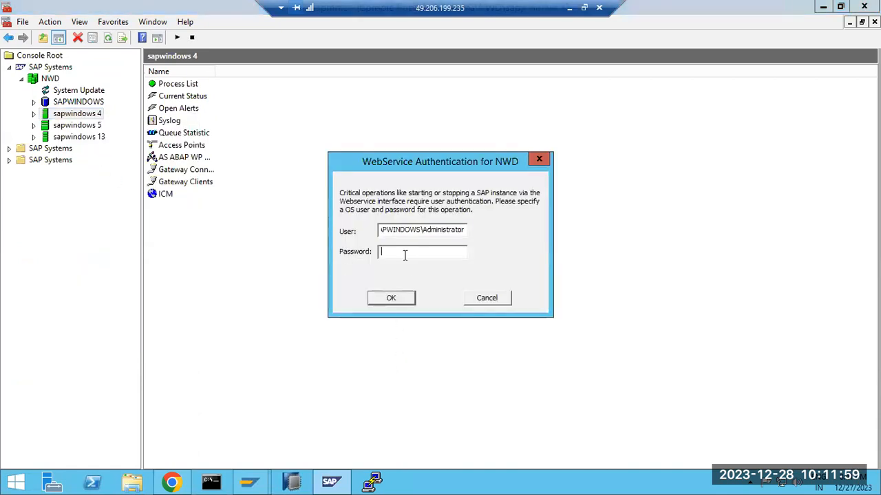
type("********")
key("Return")
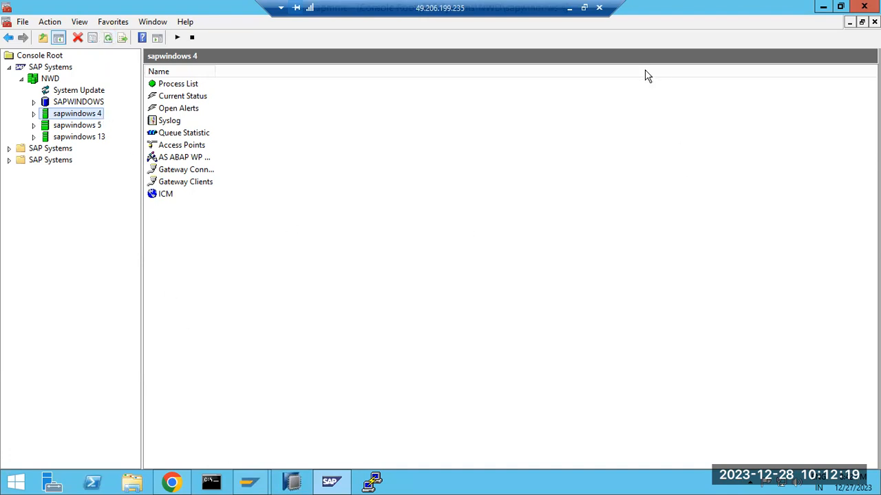
Review the Paint notes, highlighting the login/no_automatic_user_sapstar parameter
key("alt+Tab")
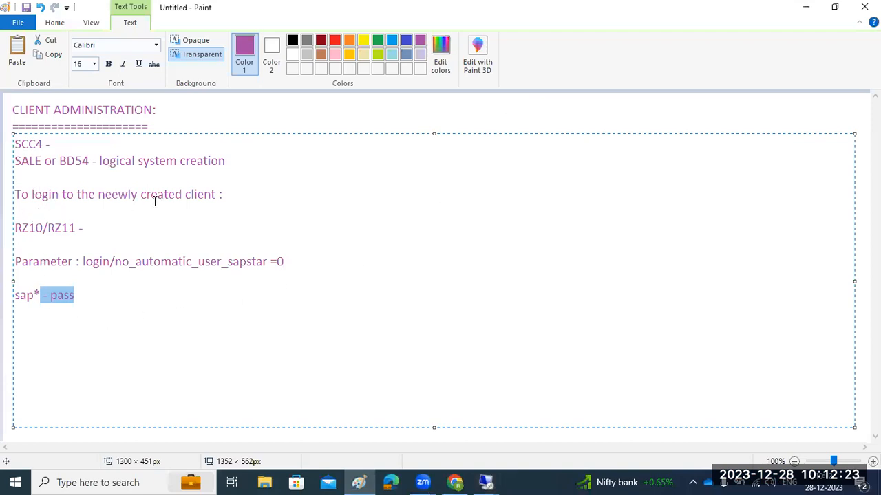
left_click_drag(155, 199, 195, 198)
left_click_drag(82, 262, 284, 260)
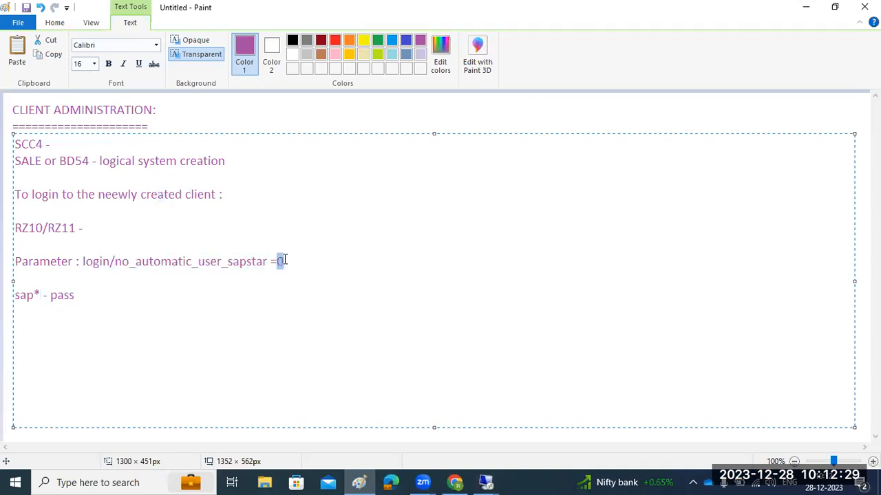
In the remote session, decline the SAP GUI shutdown error and open sapwindows 4's Process List
left_click(486, 482)
left_click(513, 438)
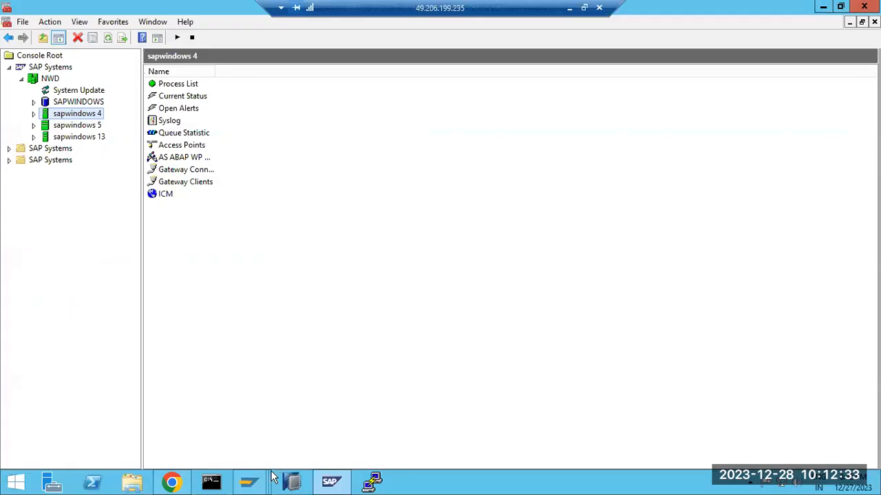
left_click(262, 481)
left_click(398, 409)
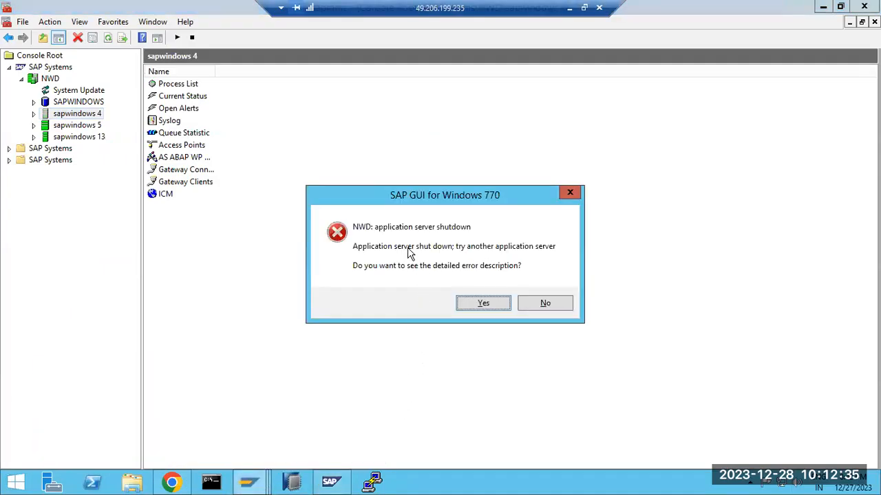
left_click(545, 304)
left_click(33, 113)
left_click(60, 125)
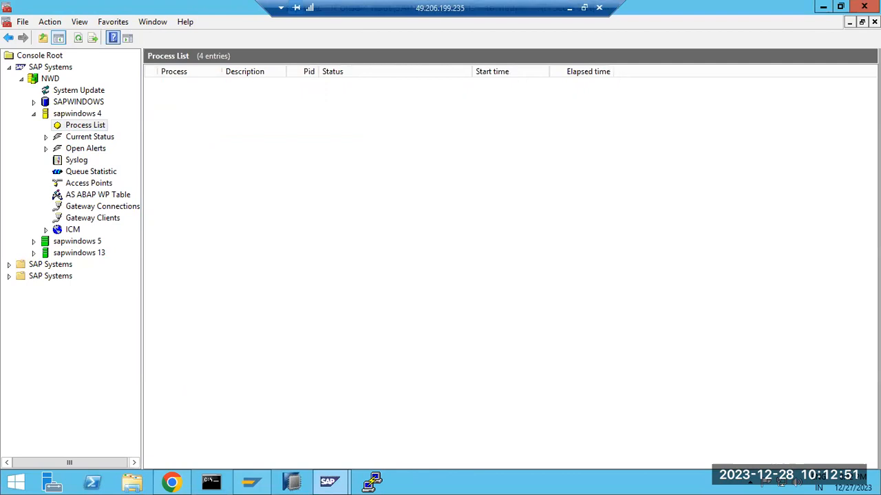
Close the help window over the sapwindows 4 process list and switch to SAP GUI
left_click(861, 8)
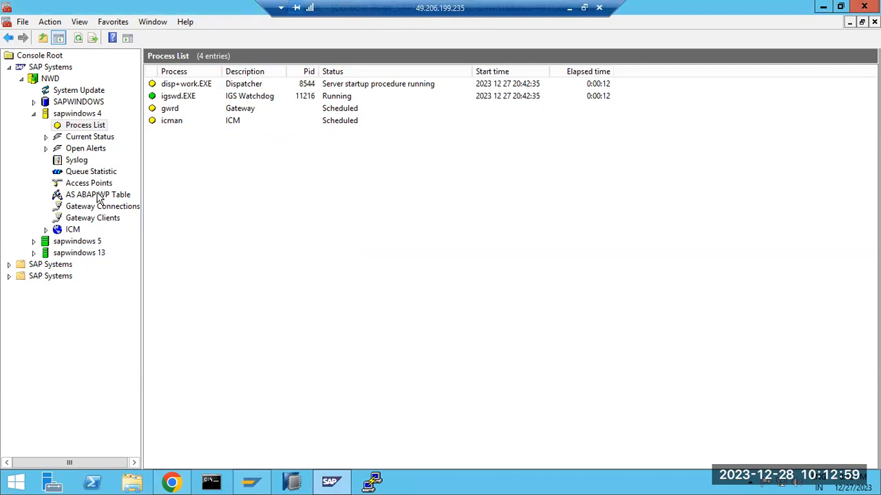
key("super+d")
key("super+d")
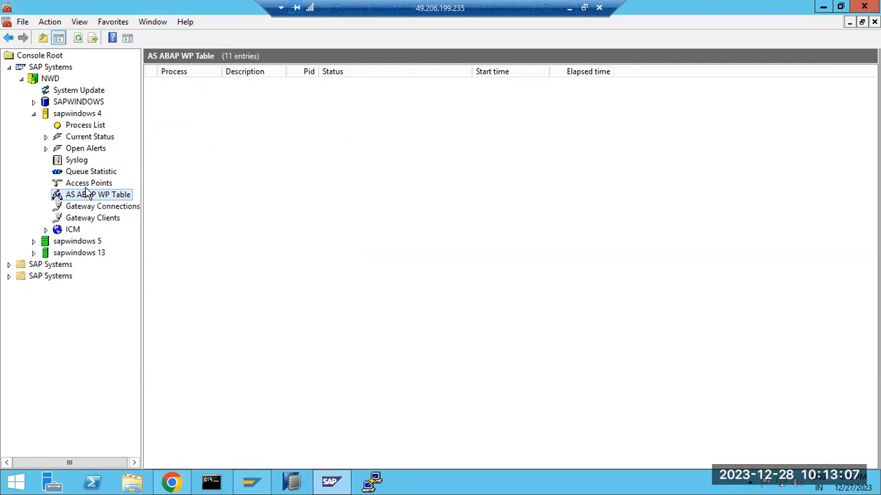
left_click(246, 484)
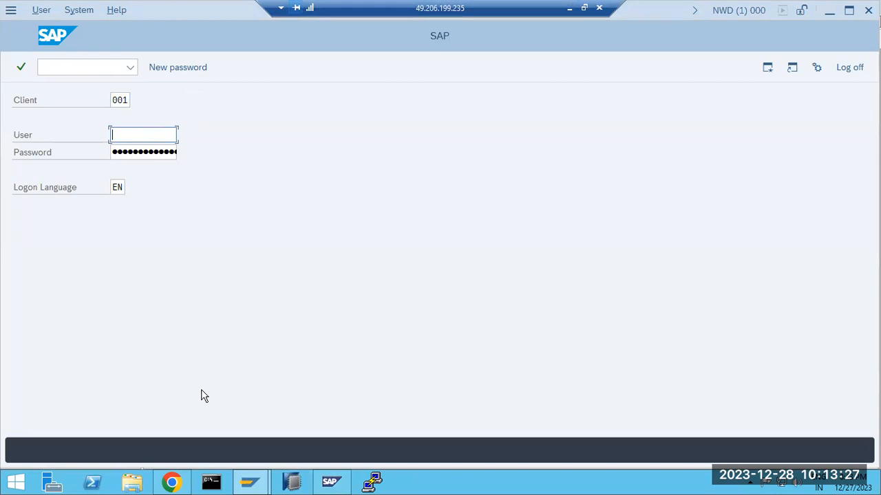
Check the management console, then bring the SAP logon screen forward
left_click(253, 483)
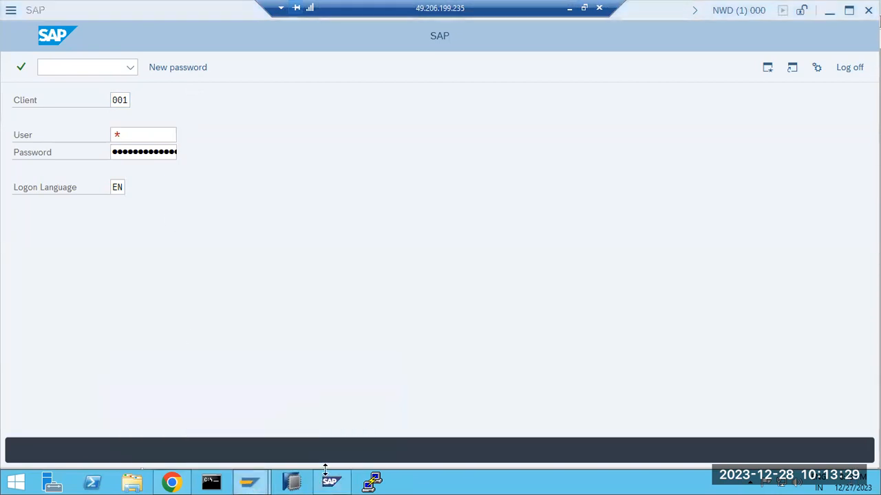
left_click(330, 480)
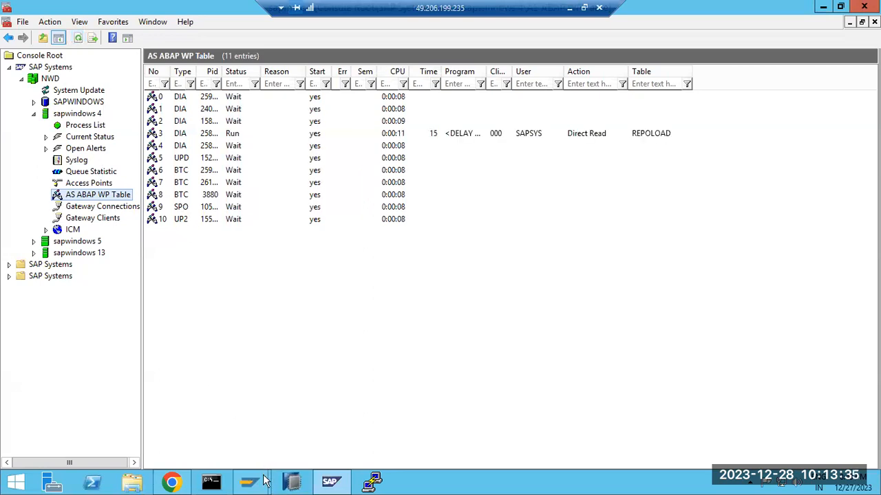
mouse_move(250, 482)
left_click(268, 371)
Log on to client 100 as user sap* and dismiss the copyright notice
left_click(121, 100)
double_click(129, 101)
type("100")
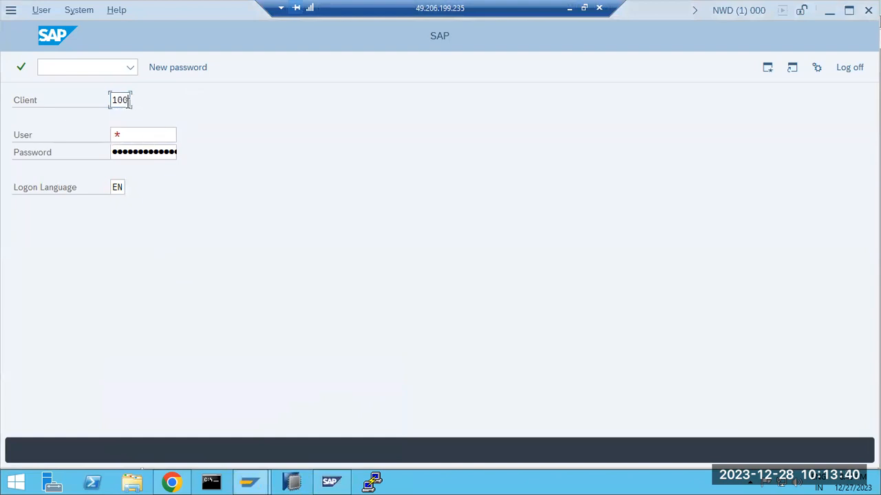
key("Tab")
type("sap*")
key("Tab")
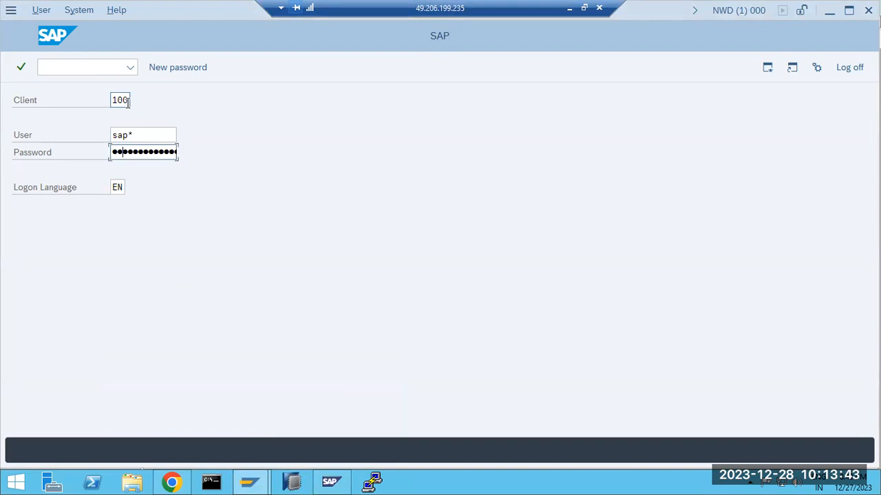
key("Return")
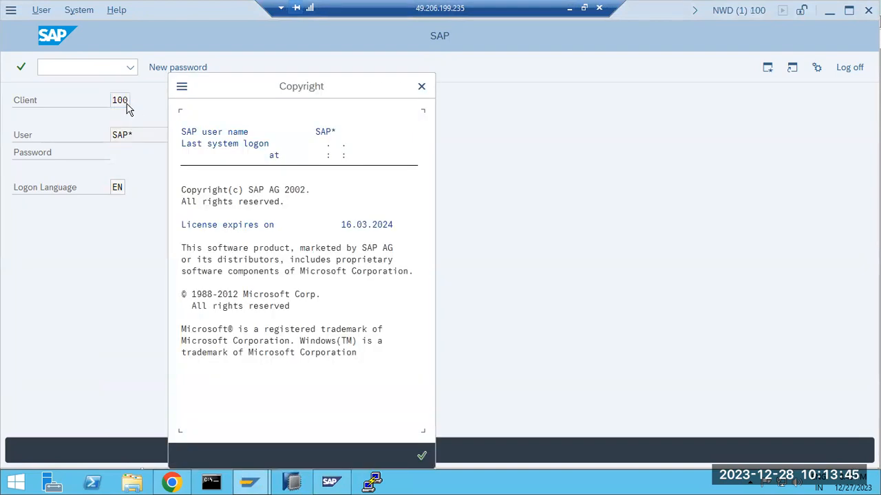
key("Return")
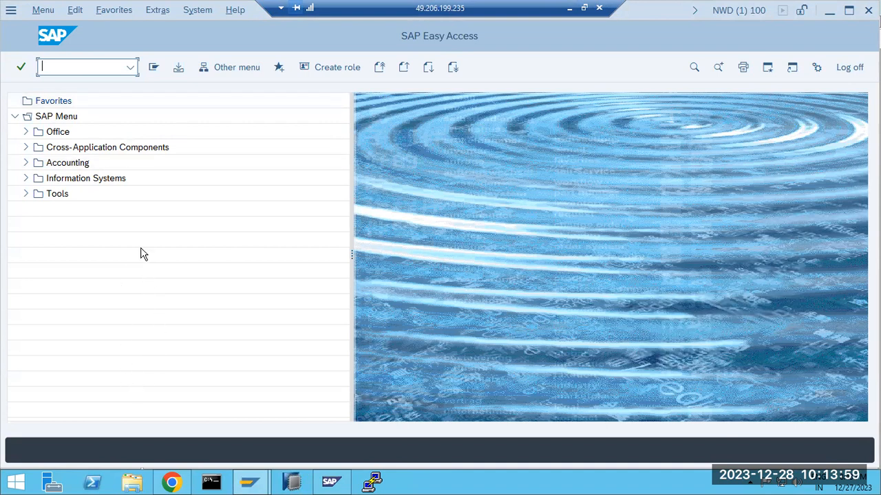
Run transaction RZ11 by editing rz10 recalled from the command history
left_click(132, 72)
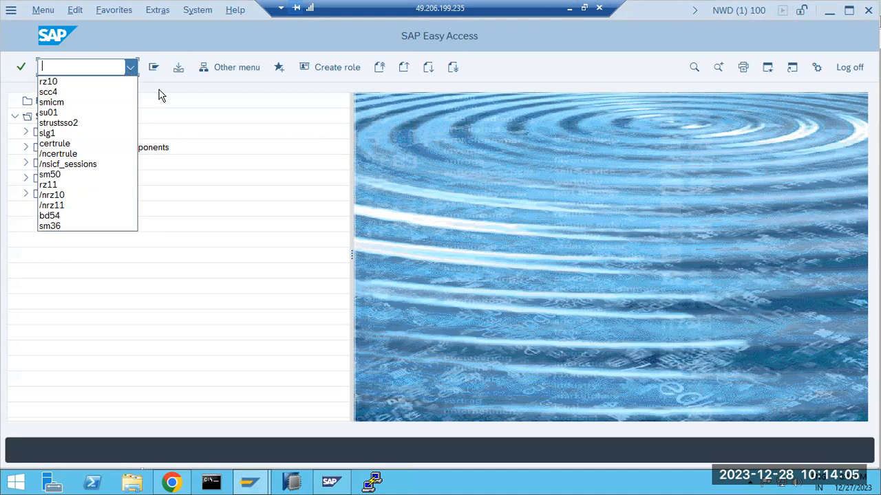
left_click(57, 82)
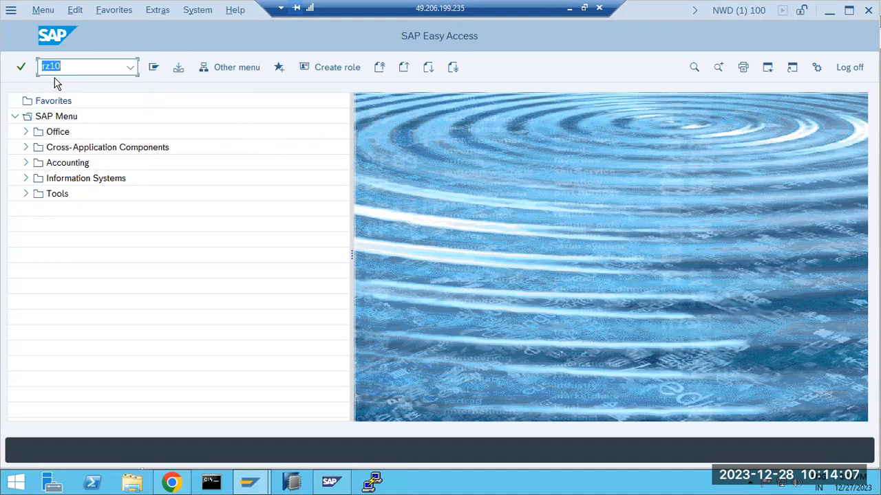
left_click(64, 64)
key("BackSpace")
type("1")
key("Return")
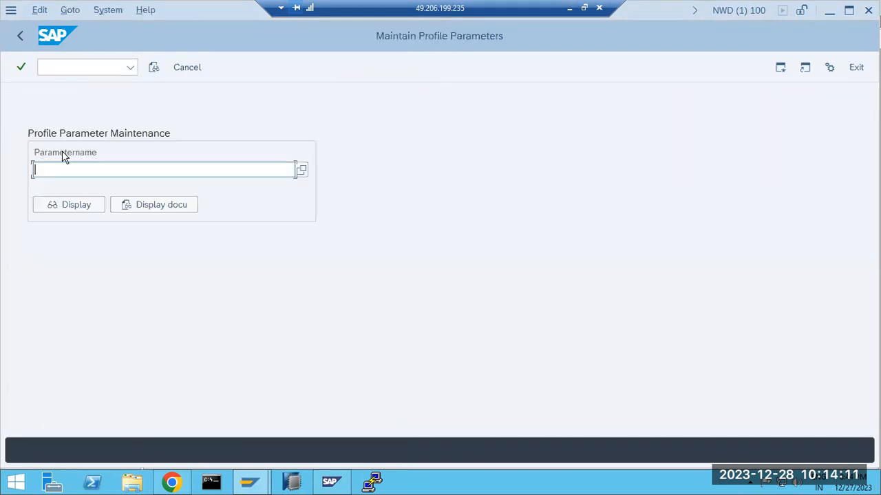
Display login/no_automatic_user_sapstar and point out its current value 0 and description
key("space")
left_click(60, 158)
left_click(60, 167)
left_click(73, 232)
left_click(81, 204)
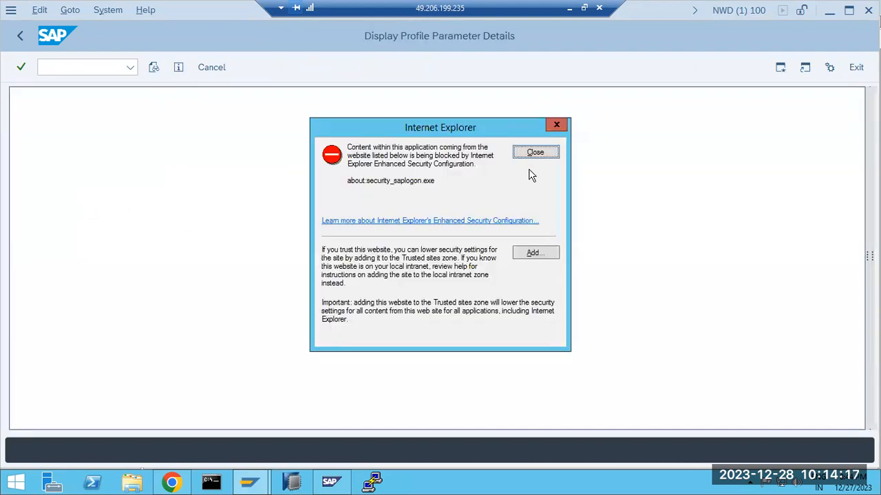
left_click(534, 154)
left_click(440, 340)
double_click(443, 369)
left_click(454, 197)
left_click_drag(468, 198, 600, 197)
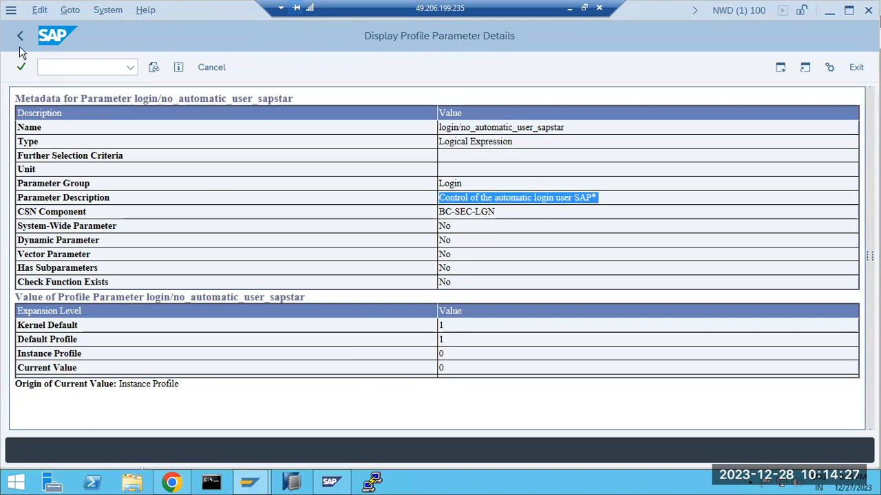
Return to SAP Easy Access, check the system details, then switch to the Paint notes
left_click(20, 40)
left_click(19, 40)
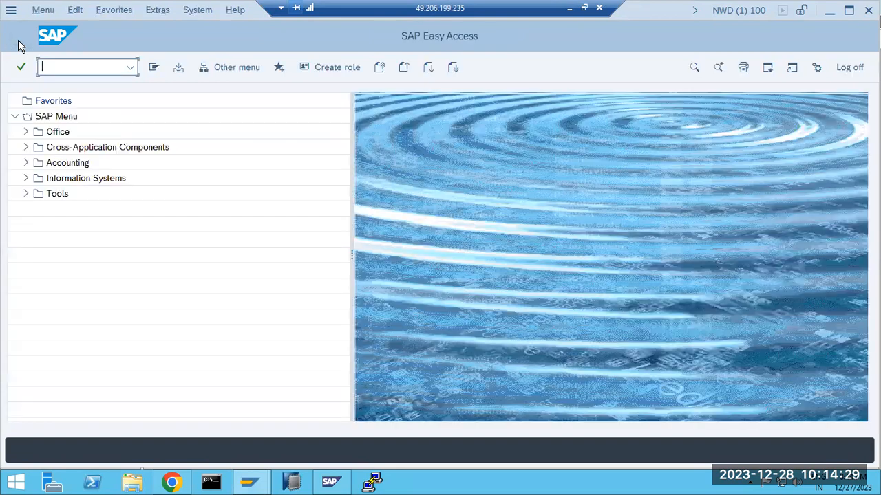
left_click(739, 10)
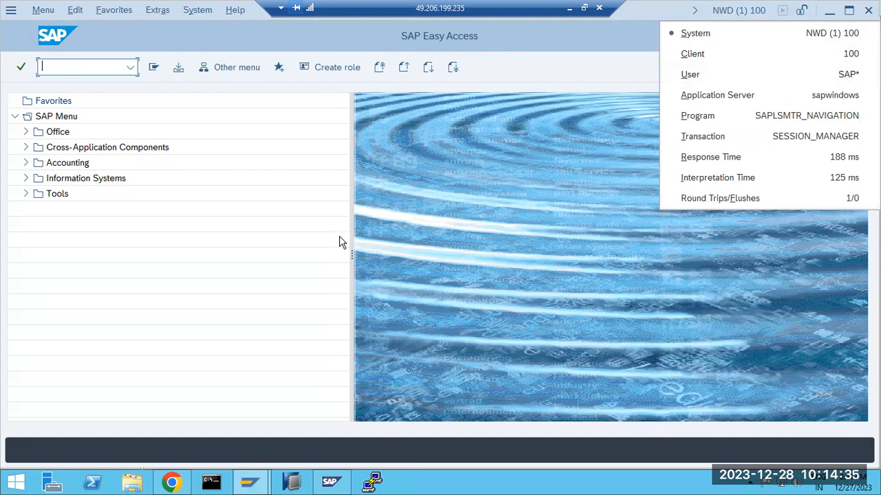
left_click(471, 245)
key("alt+Tab")
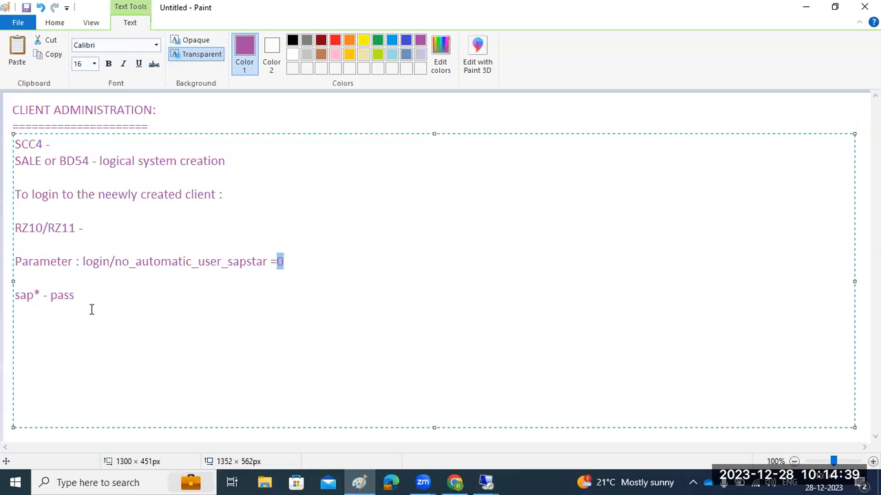
Highlight the login/no_automatic_user_sapstar parameter line in the Paint notes
left_click(83, 257)
left_click_drag(83, 260, 297, 266)
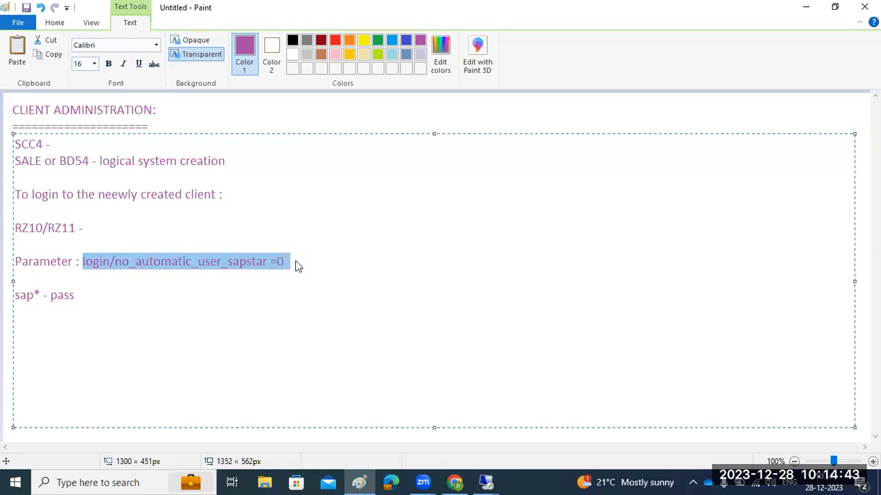
left_click(147, 275)
left_click(82, 261)
left_click_drag(83, 261, 274, 261)
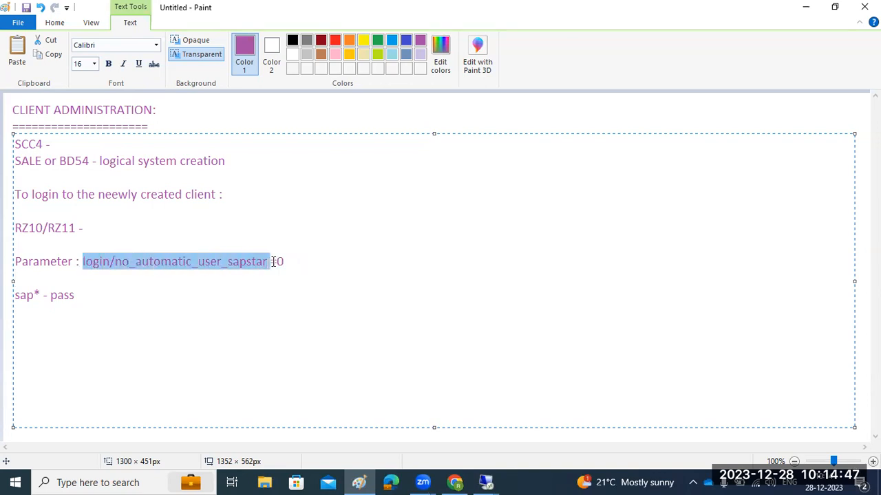
left_click(241, 272)
left_click(195, 296)
left_click(18, 261, "shift")
left_click(7, 261, "shift")
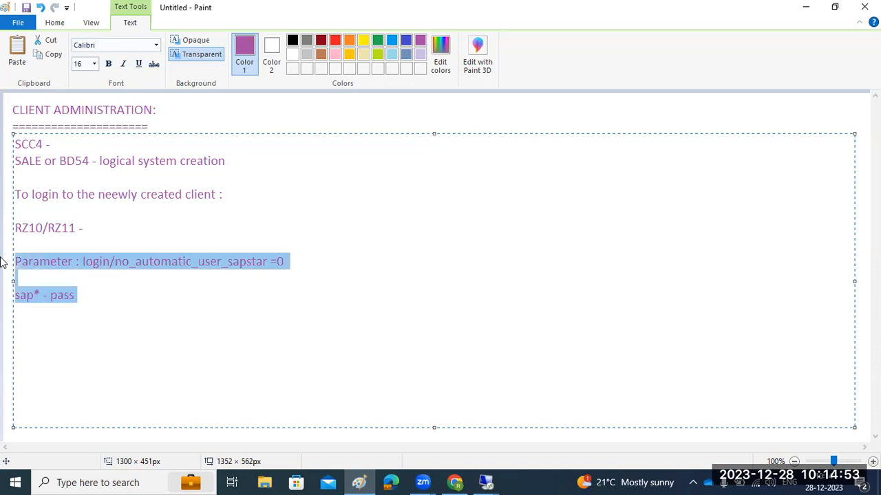
Break the note between 'RZ10/' and 'RZ11 -' onto separate lines
left_click(105, 229)
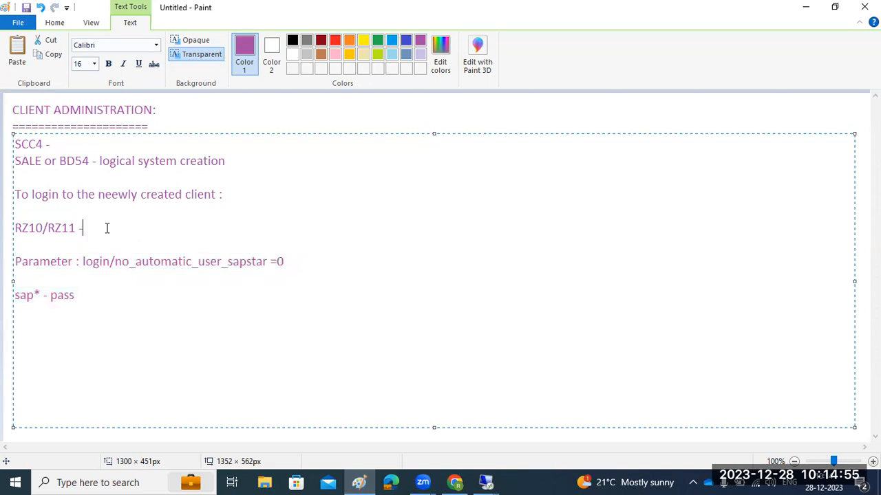
left_click(48, 228)
key("Return")
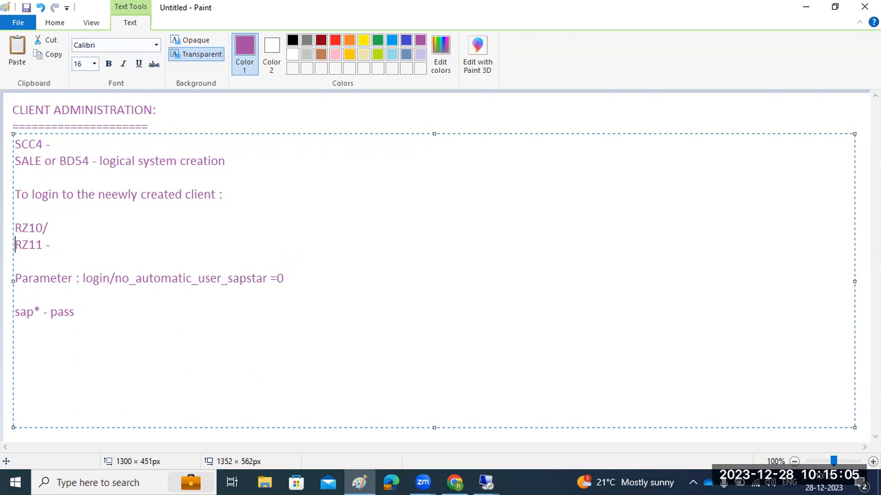
Extend the RZ10 line with 'static - we need to restart the system'
left_click(99, 227)
key("BackSpace")
type("-static - ")
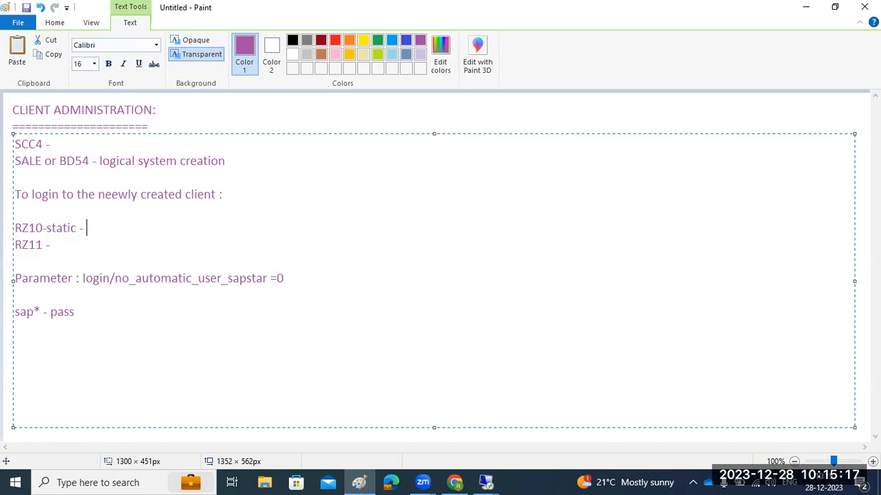
type("we need to re")
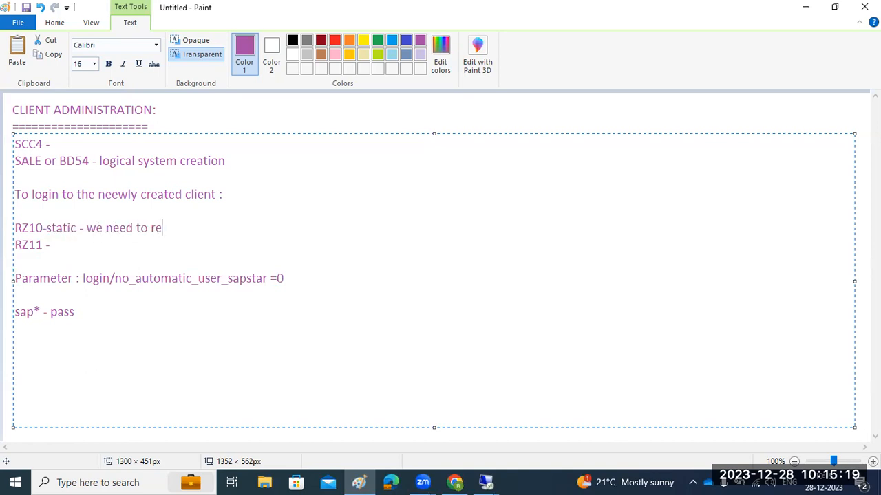
type("start the ")
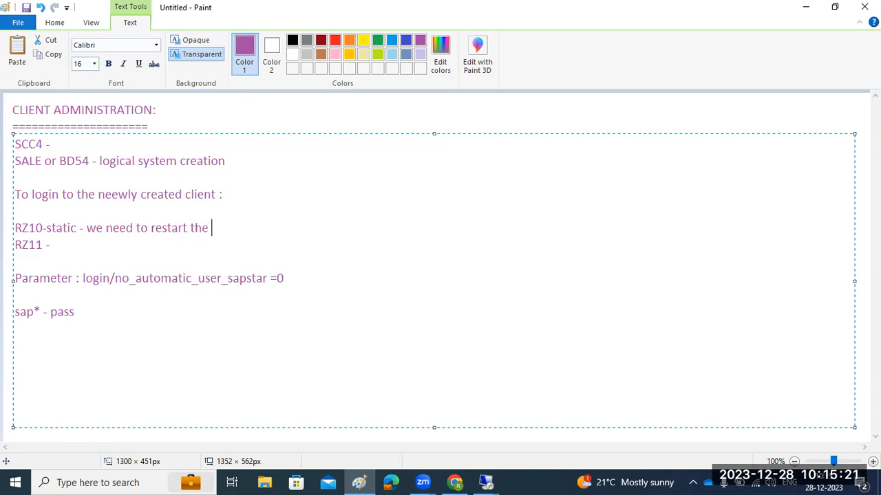
type("system ,the nthe fv")
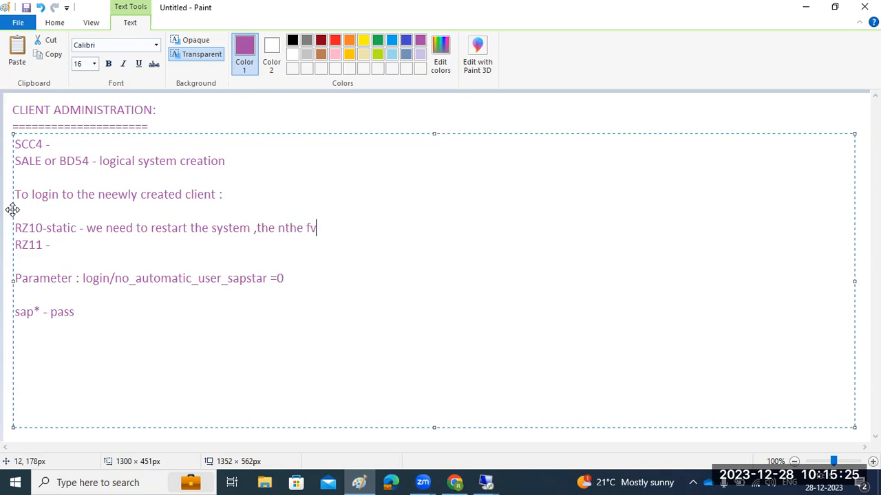
type("--permaner")
key("BackSpace")
Add 'dymanic - no need to restart ..if' to RZ11 and highlight both notes and the parameter
left_click(79, 244)
type("dymanic -")
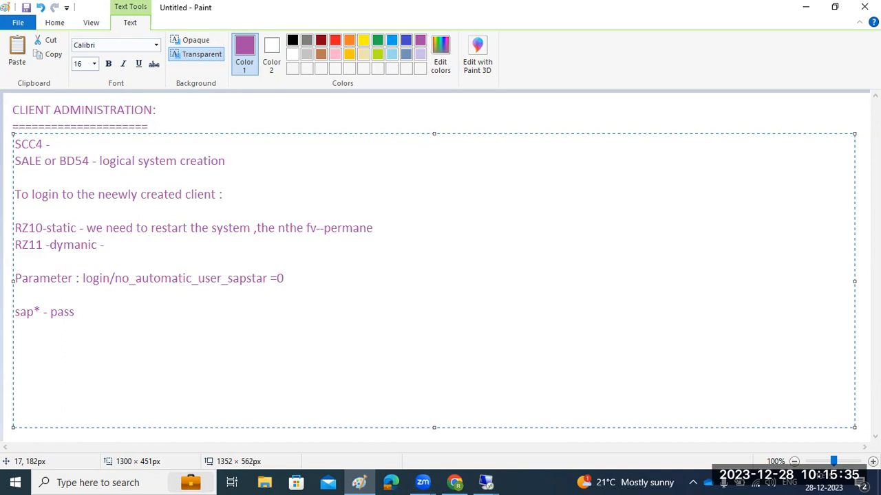
type(" no need to restart ..if")
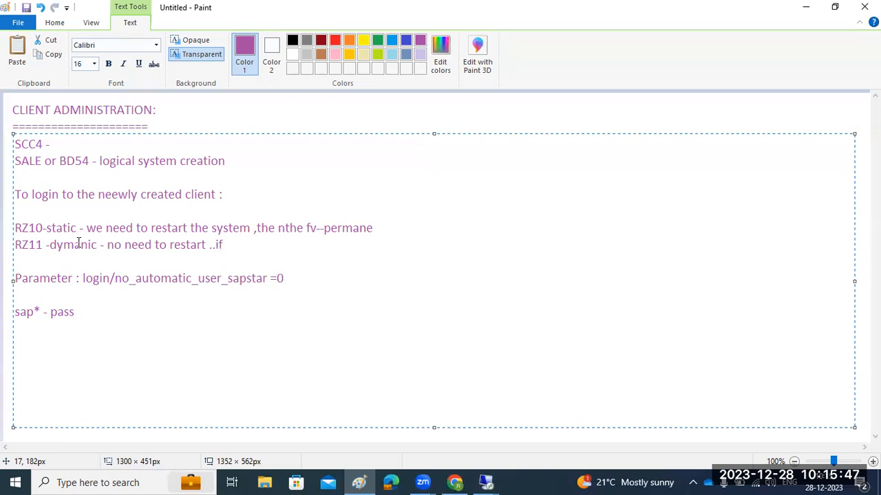
left_click_drag(15, 228, 216, 242)
left_click_drag(58, 279, 206, 281)
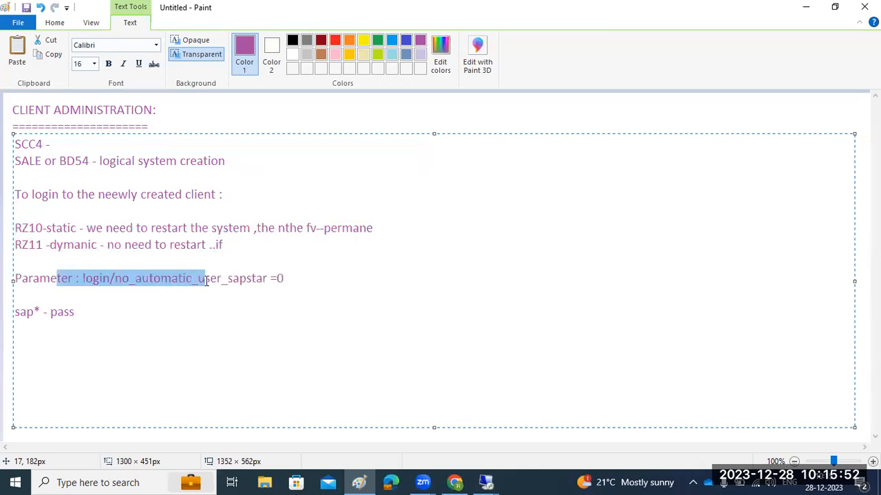
left_click(446, 65)
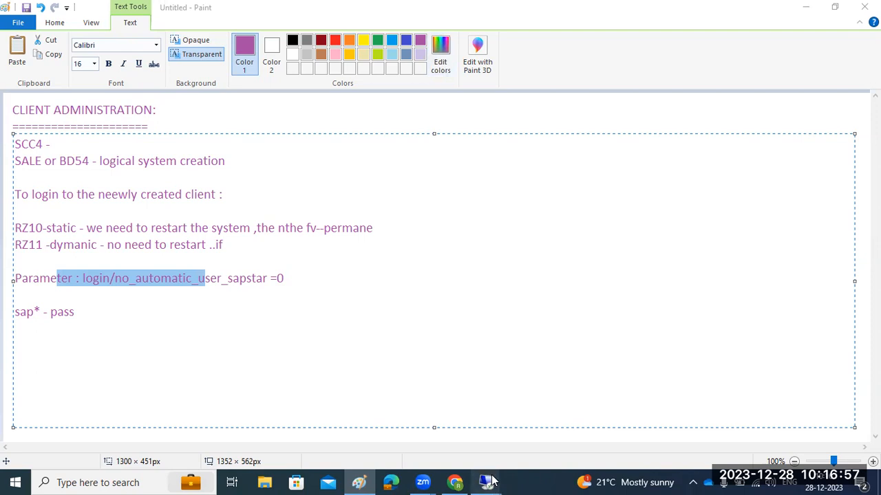
mouse_move(491, 481)
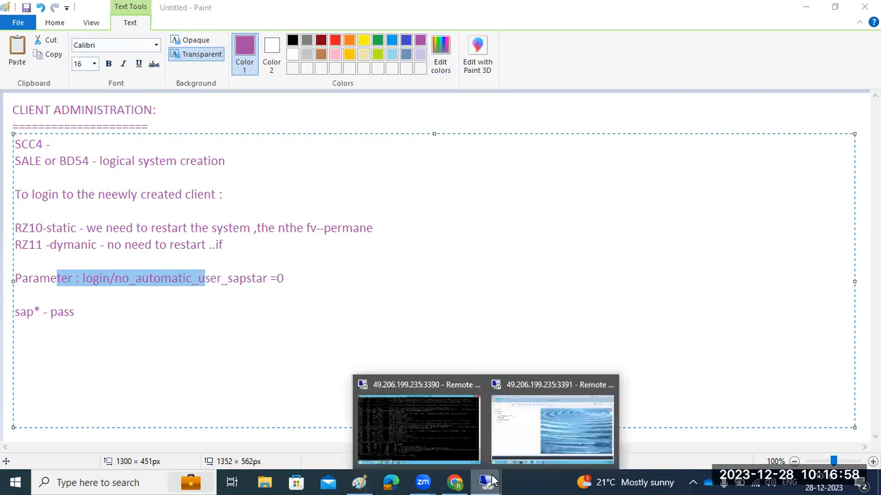
left_click(531, 425)
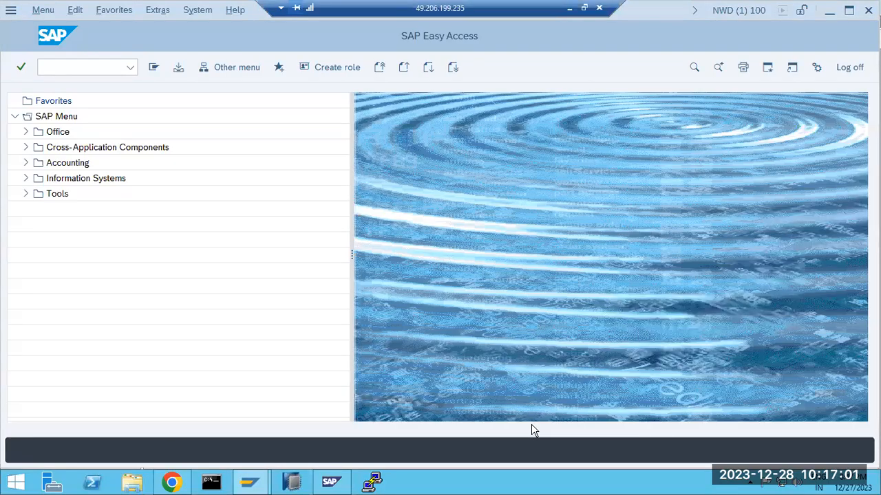
left_click(54, 71)
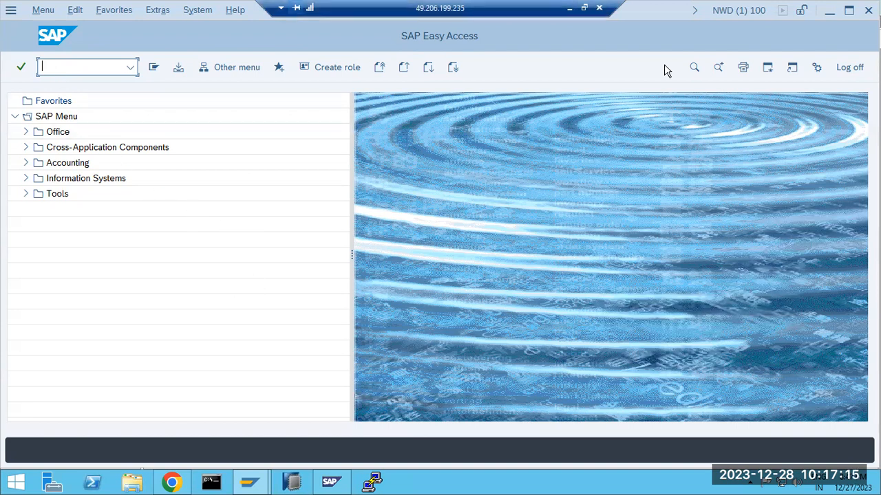
left_click(569, 9)
Draw a tall purple frame holding two purple boxes and a red box at the bottom
left_click(270, 114)
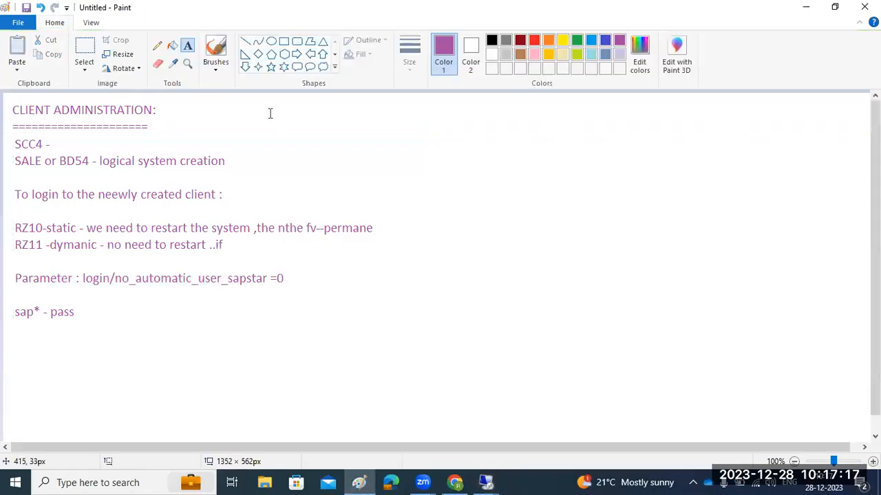
left_click_drag(369, 113, 521, 383)
left_click(238, 336)
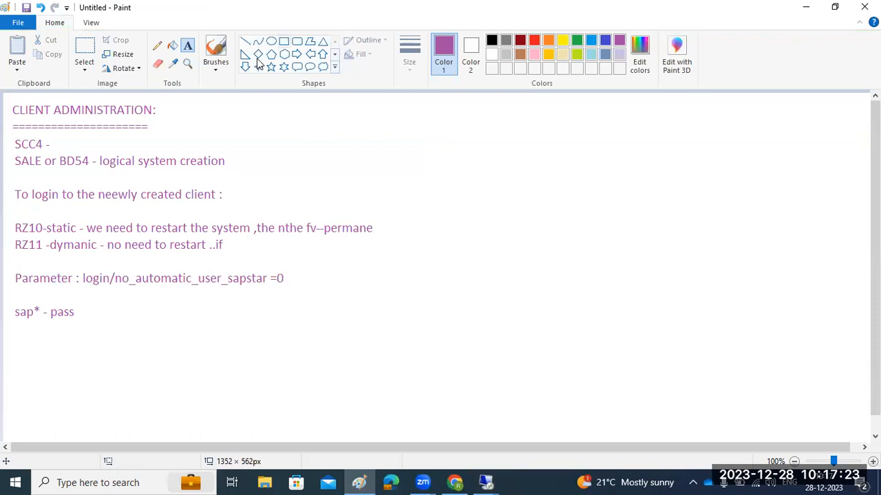
left_click(283, 41)
left_click_drag(502, 98, 742, 431)
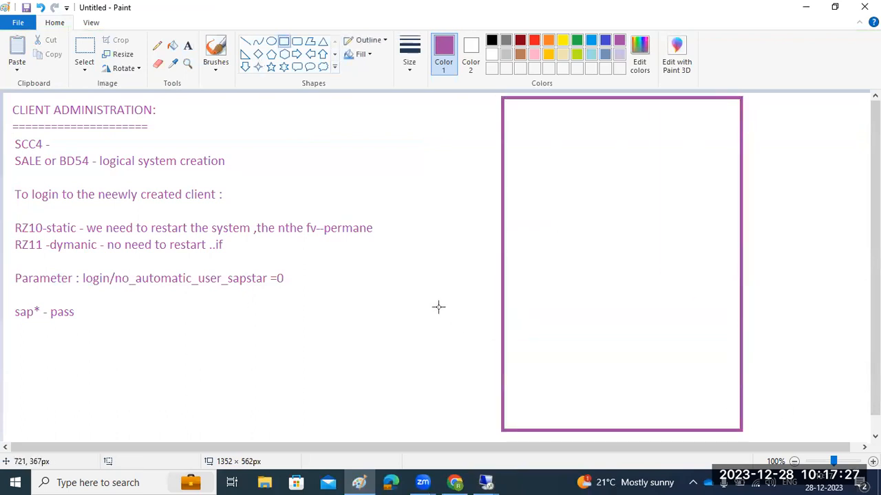
left_click_drag(544, 123, 667, 173)
left_click_drag(540, 199, 667, 252)
left_click(780, 264)
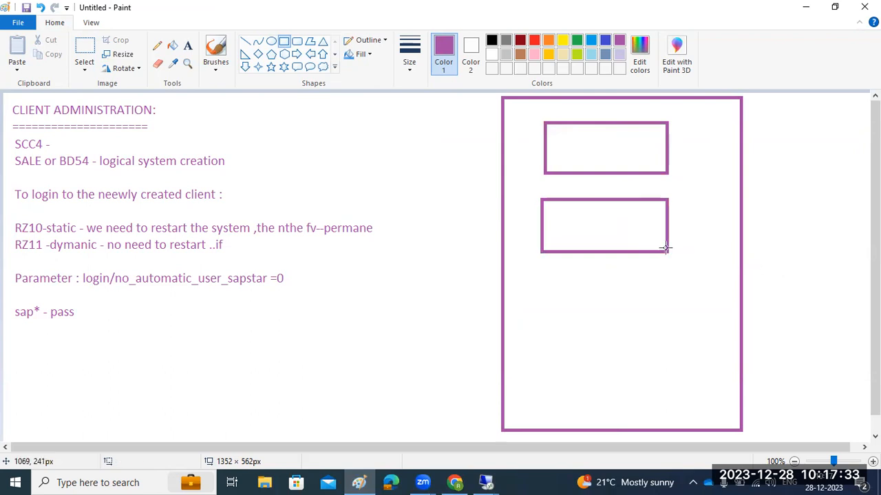
left_click(535, 39)
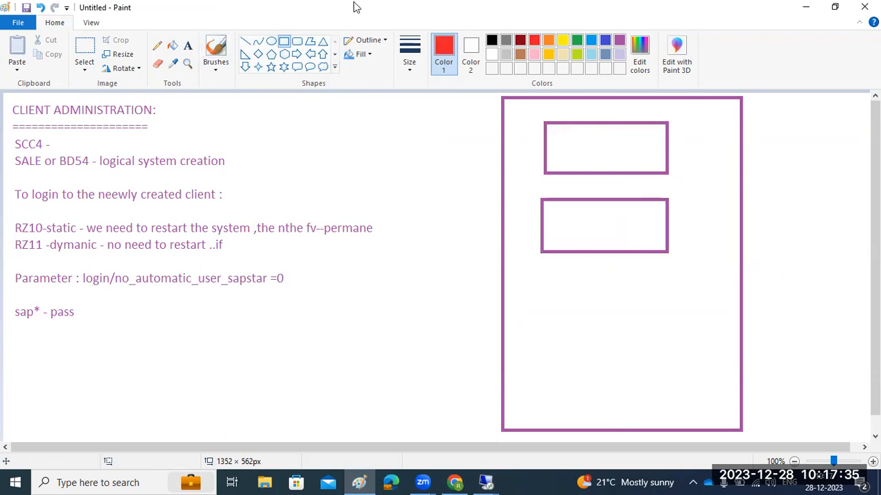
left_click_drag(548, 316, 685, 373)
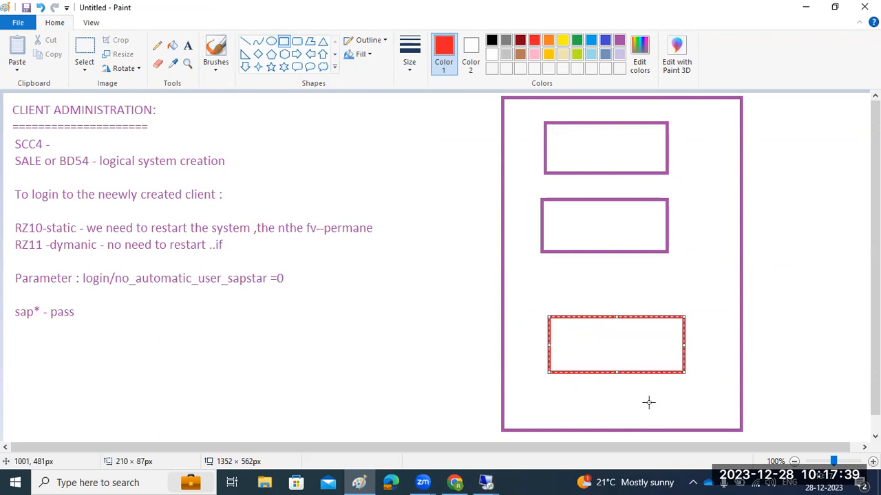
Label the boxes 000, 001 and 100 from top to bottom
left_click(187, 45)
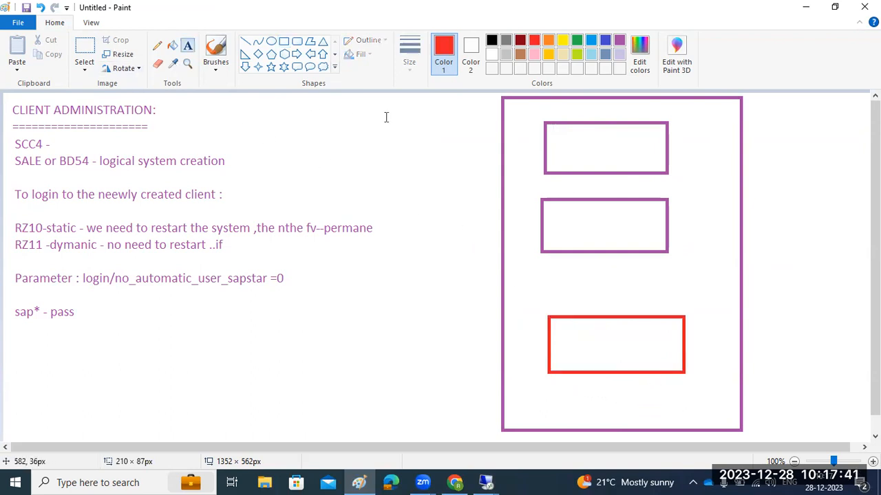
left_click(573, 150)
type("000")
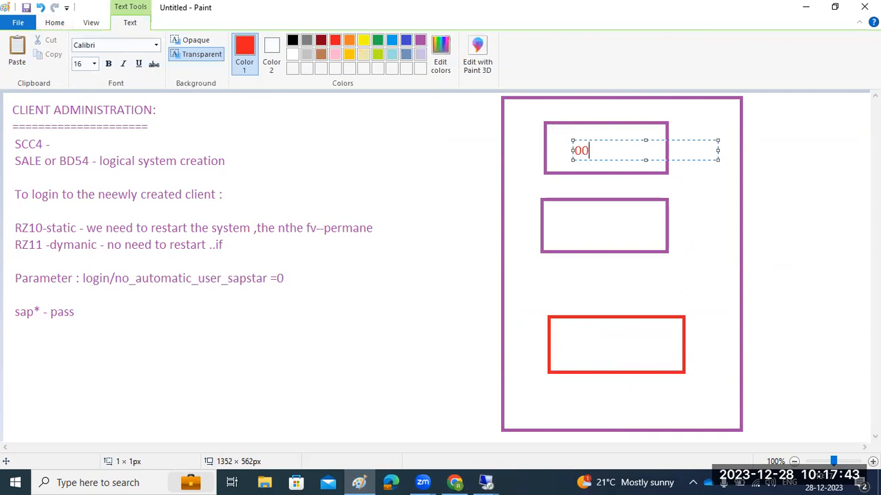
left_click(578, 225)
left_click(578, 225)
type("001")
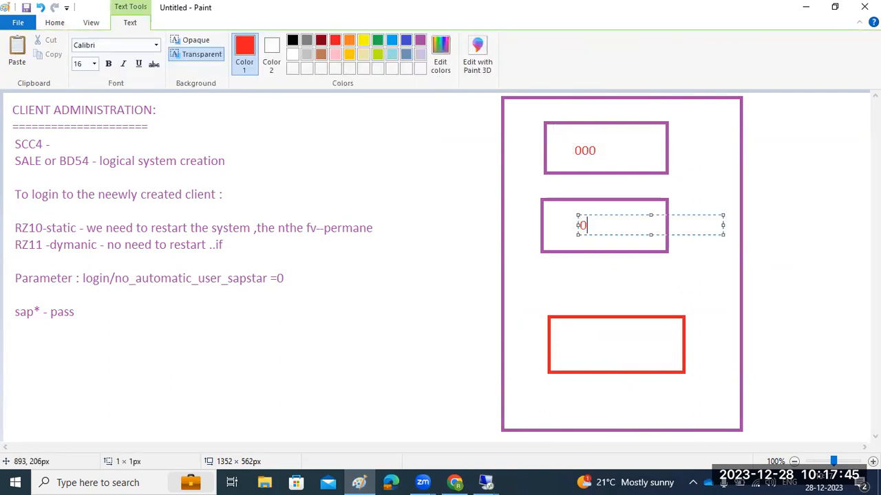
left_click(579, 344)
left_click(579, 345)
type("100")
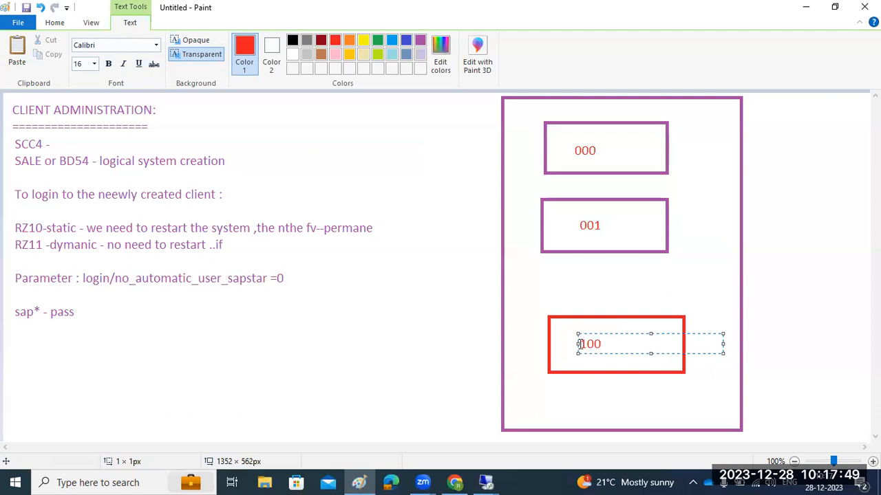
left_click(432, 286)
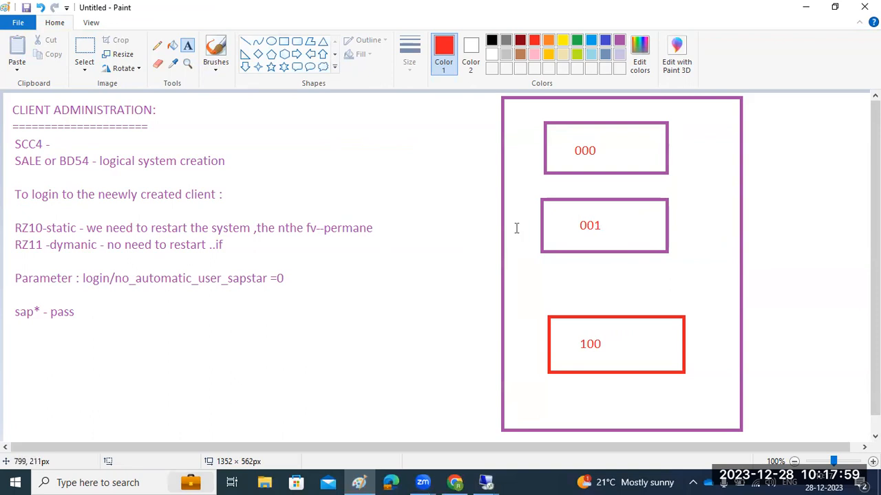
Draw a red line to the 100 box, shrink it to a dot, and mark a text area below the notes
left_click(245, 42)
left_click_drag(432, 216, 564, 335)
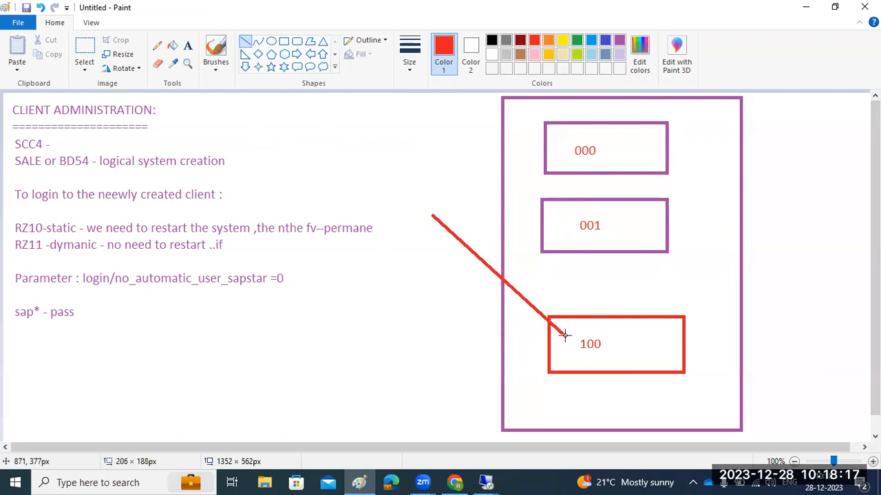
left_click_drag(564, 335, 564, 335)
left_click_drag(564, 335, 581, 353)
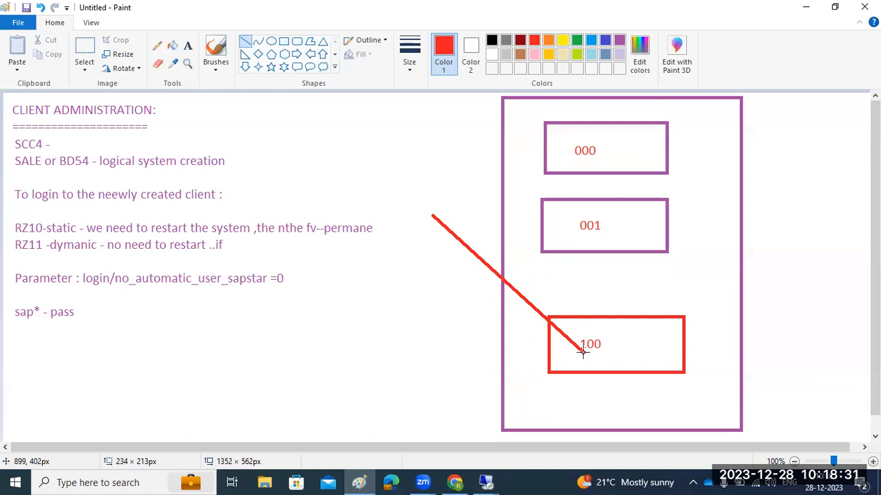
left_click_drag(582, 352, 431, 217)
left_click(187, 46)
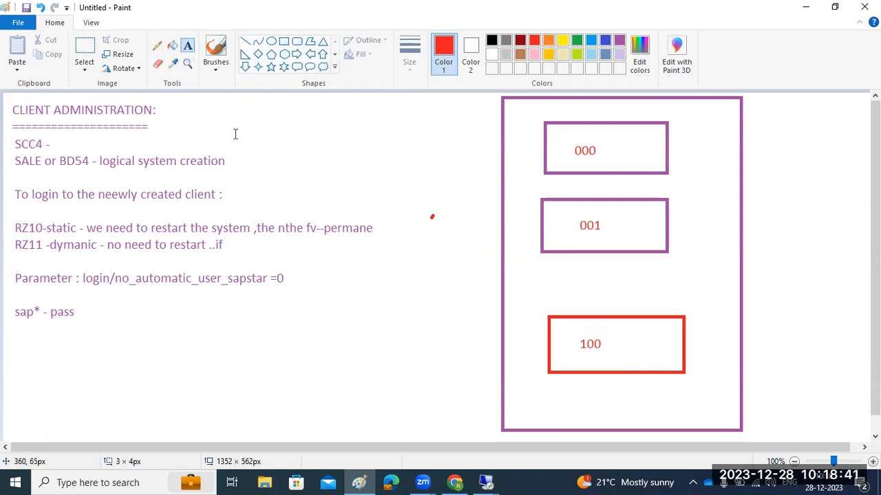
left_click_drag(2, 329, 436, 370)
Type the heading 'CLIENT COPIES :' followed by '1.Local client copy'
type("CL")
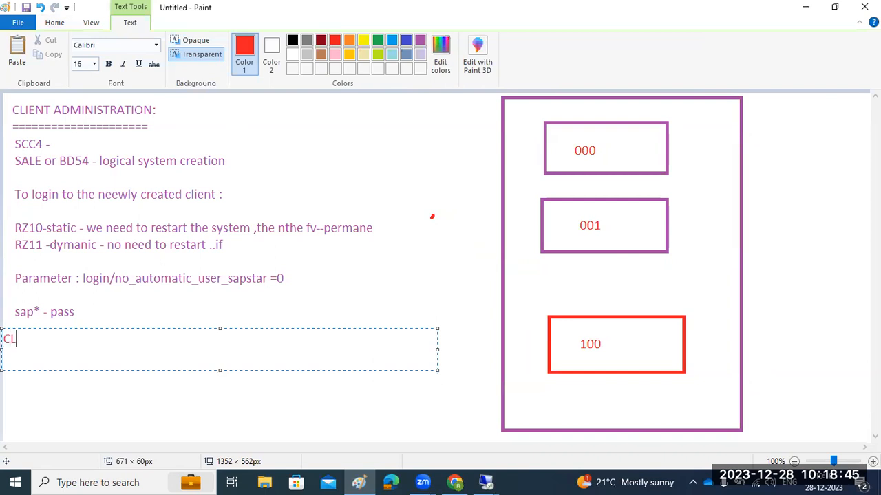
type("IENT COPI")
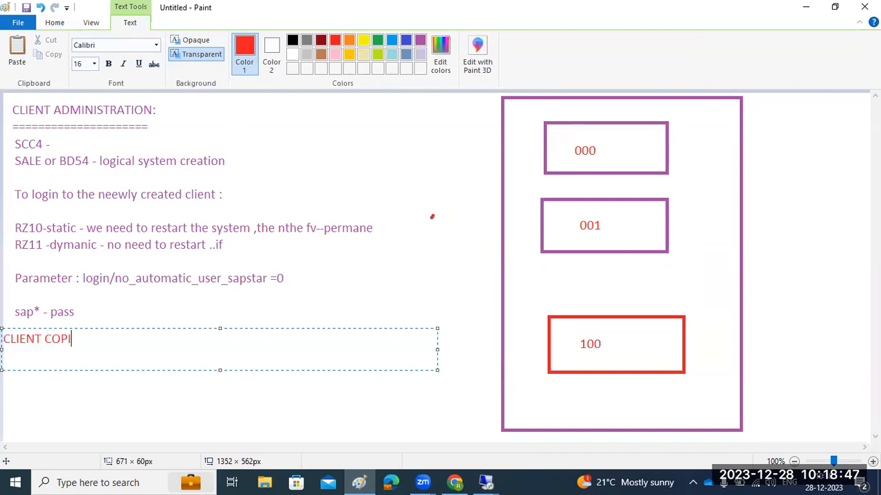
type("ES :")
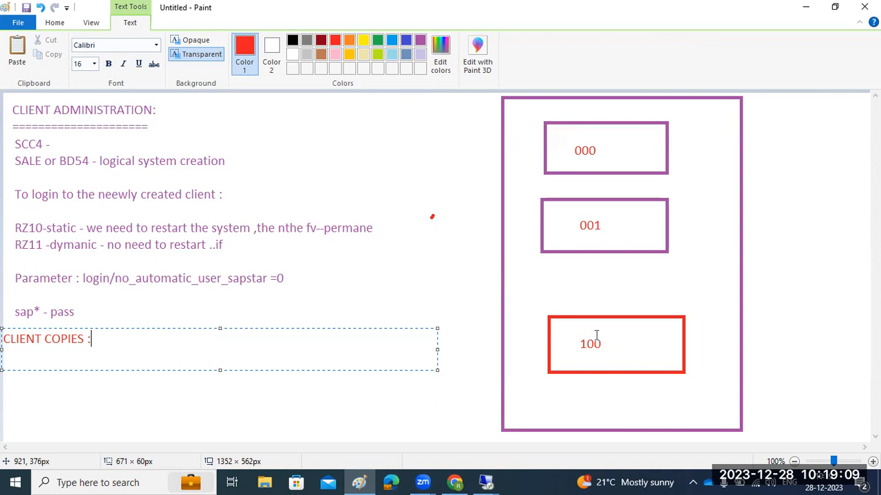
type("1.Loca")
key("Return")
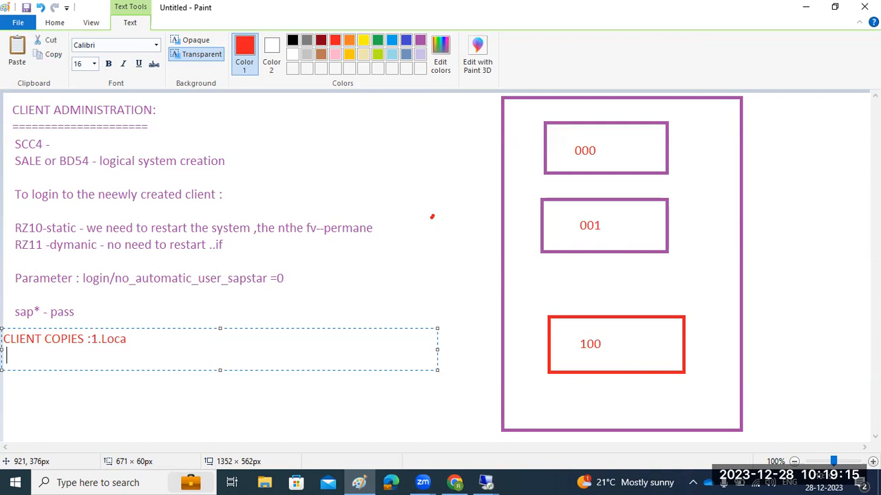
key("BackSpace")
type("c")
key("BackSpace")
type("l client copy")
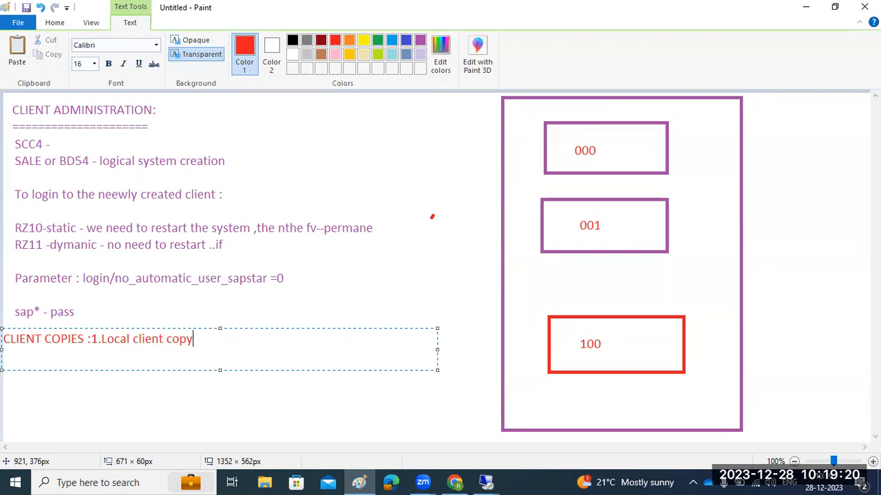
Add list items '2 . Remote Client copy' and '3. Client export /import'
key("Return")
key("BackSpace")
key("BackSpace")
key("BackSpace")
key("BackSpace")
type("2 . Remote Client copy")
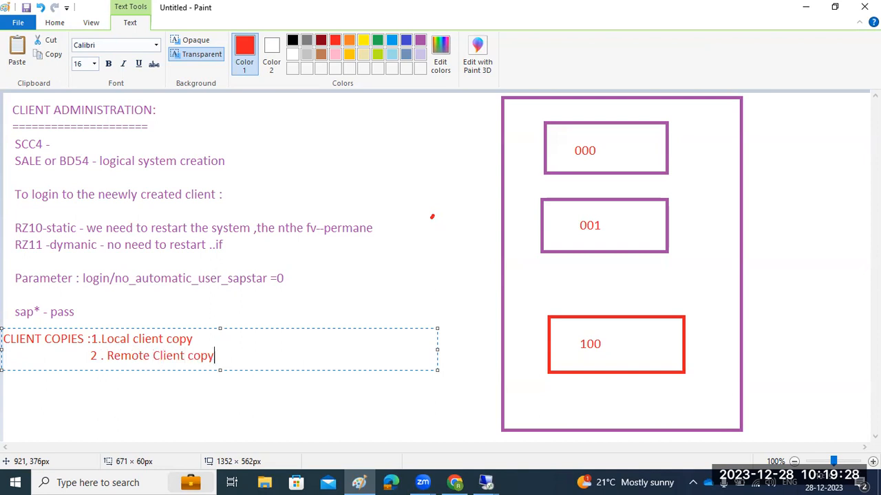
key("Return")
key("BackSpace")
key("BackSpace")
type("3. Client expo")
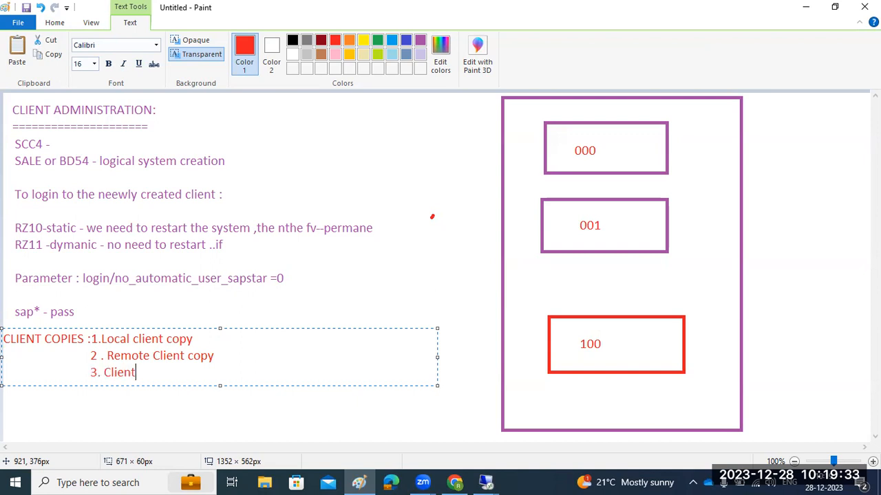
type("rt /import")
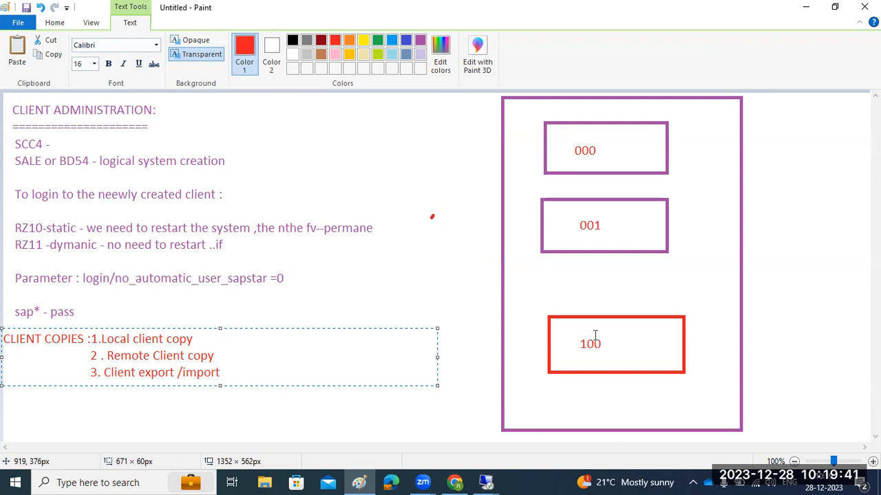
Tidy the spacing after the heading colon and in the list items
left_click(93, 339)
key("BackSpace")
left_click(99, 338)
key("BackSpace")
key("Down")
key("Down")
key("Left")
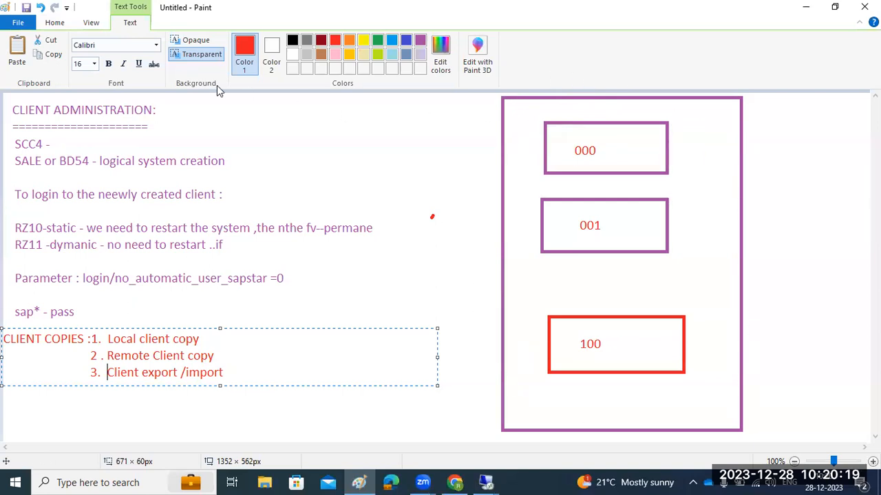
Draw a red line from the 001 box down to the 100 box
left_click(55, 22)
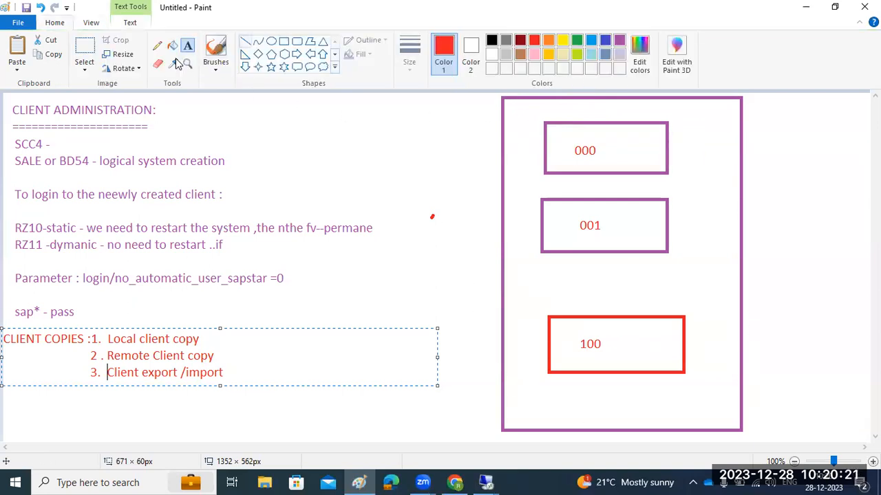
left_click(244, 42)
left_click_drag(600, 252, 610, 317)
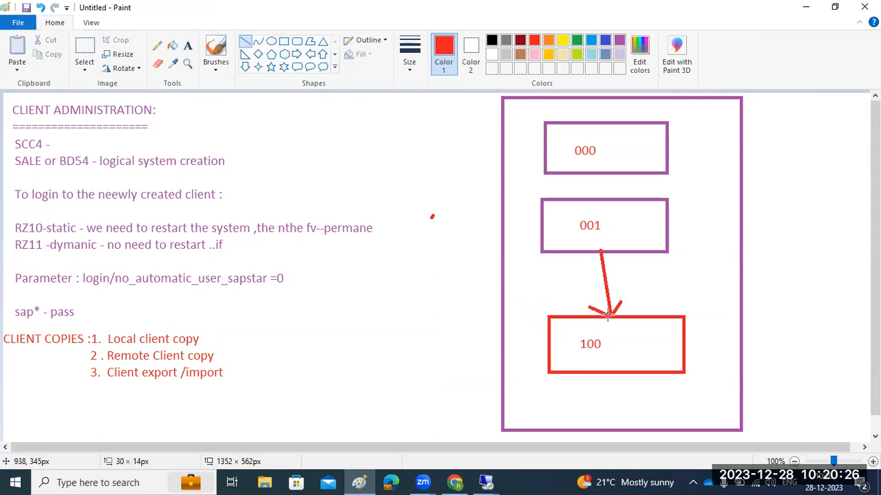
Label the arrow 'LOCAL C C====SCCL' beside it
left_click(188, 46)
left_click(618, 283)
type("LOCAL C C====SCCL")
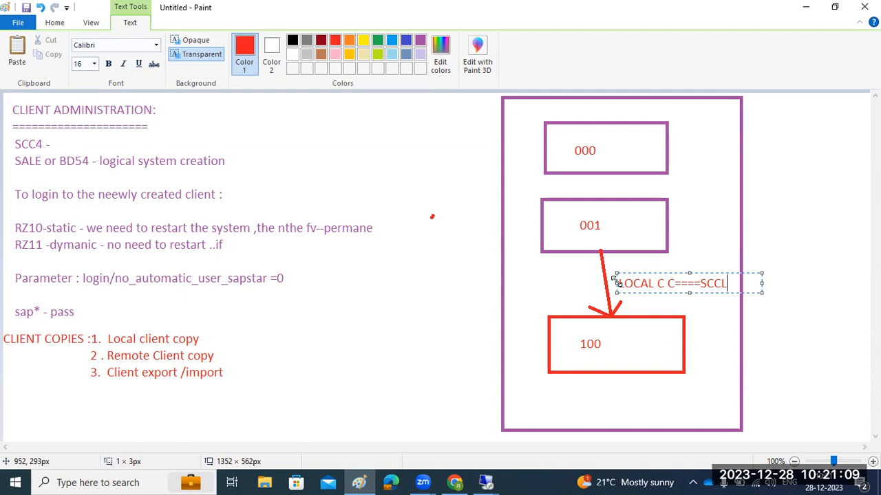
left_click(375, 352)
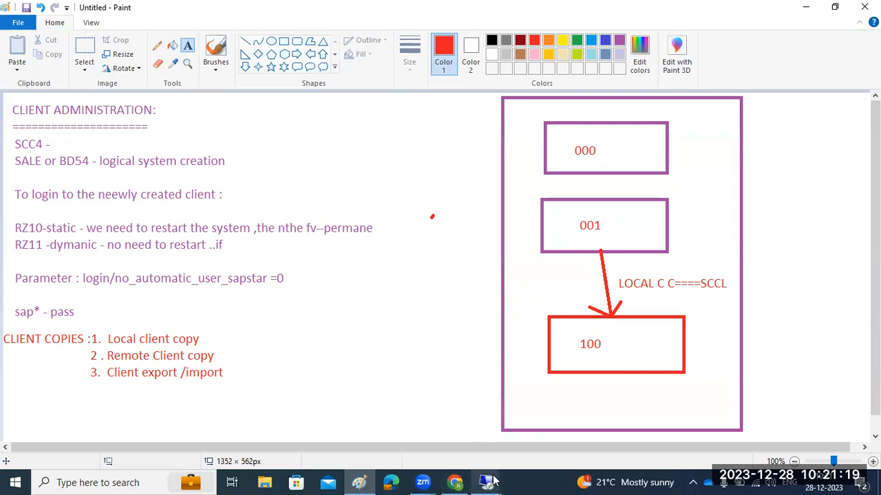
left_click_drag(285, 248, 479, 430)
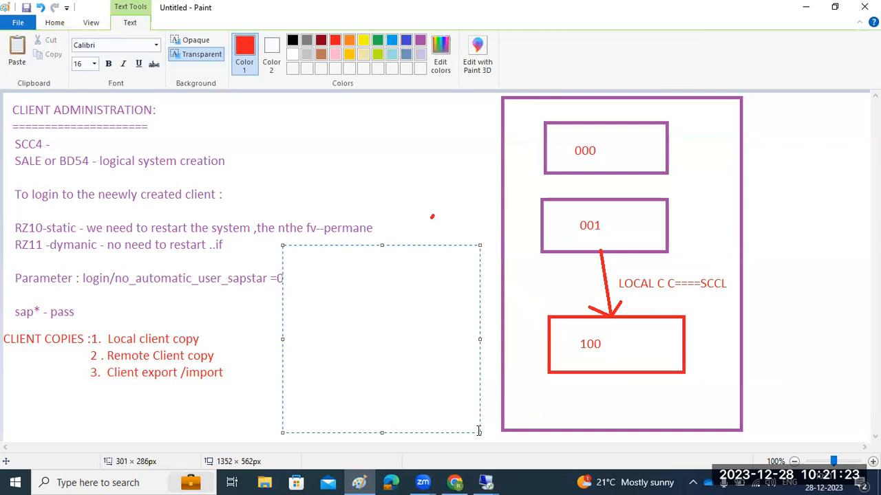
type("1)you neeed t")
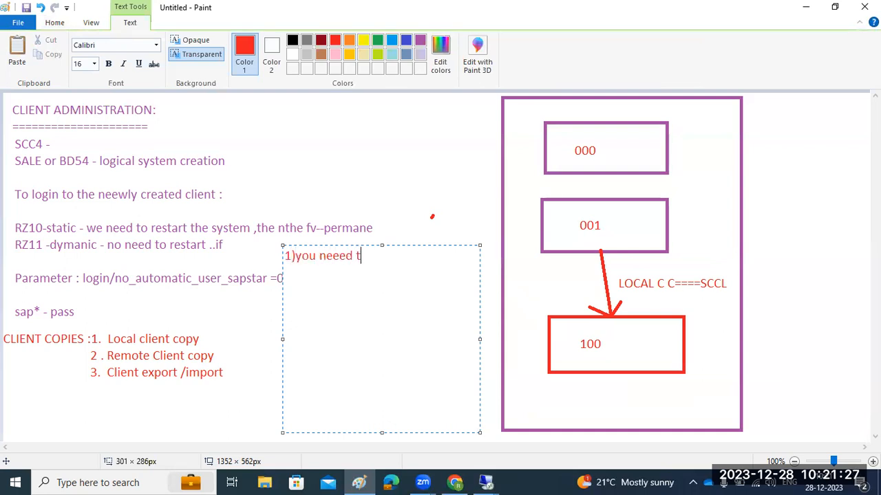
type("o logi nto the ")
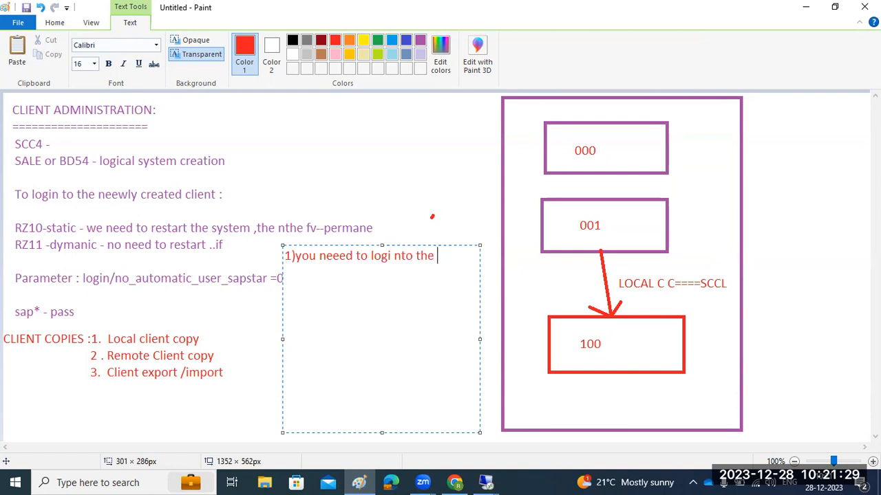
type("newly creat")
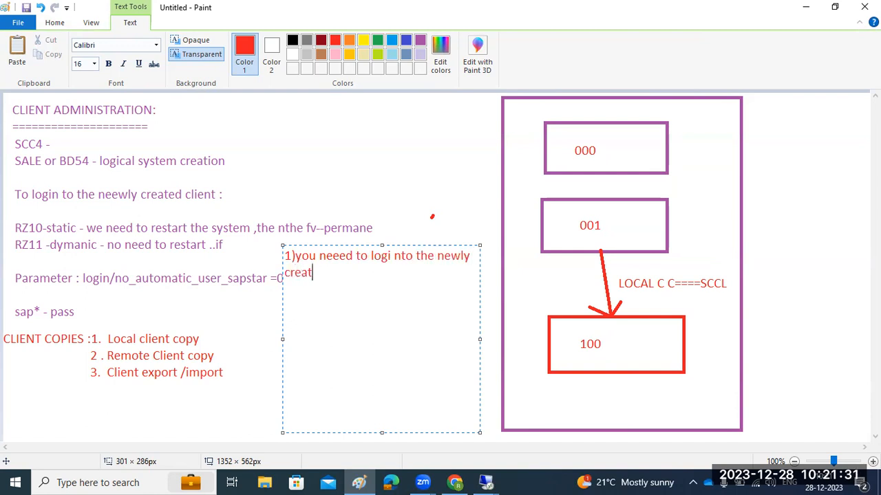
type("ed  client ")
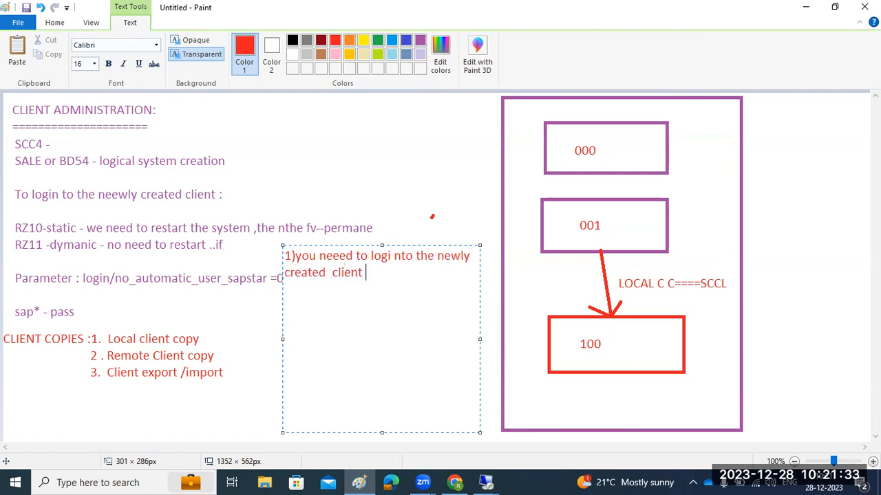
type("with sap*/pass")
key("Return")
type("2)SCCL")
key("Return")
type("3)Seec")
key("BackSpace")
key("BackSpace")
type("lect the source client")
key("Return")
type("4)Select profile (")
List the profiles SAP_ALL, SAP_USER, SAP_CUST, SAP_CUSTV and SAP_* beneath the steps
key("Return")
key("Return")
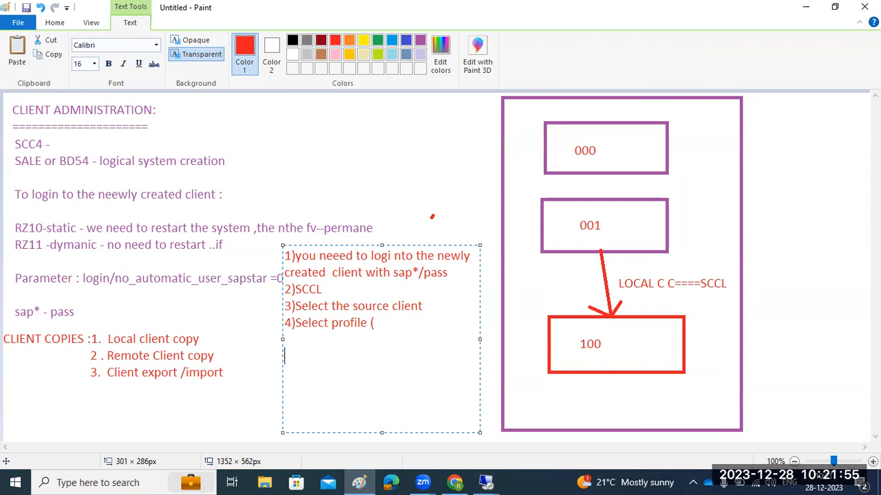
type("SAP_ALL")
key("Return")
type("SAP")
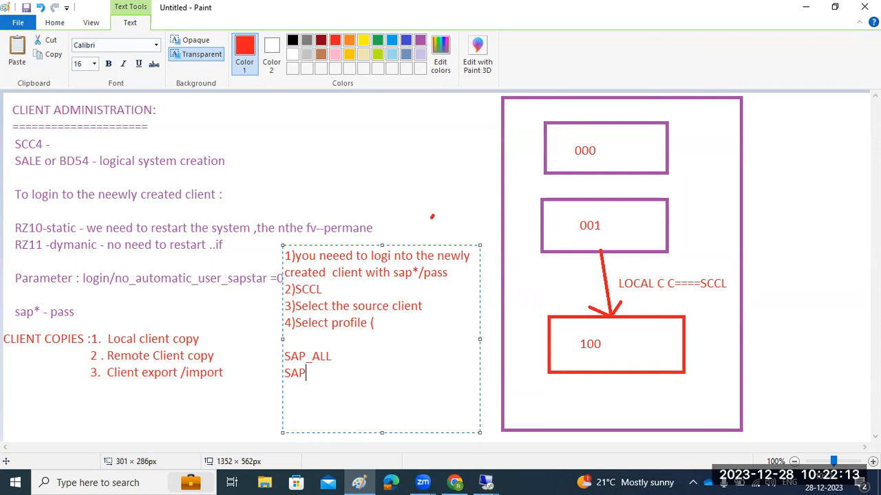
type("_USER")
key("Return")
type("SAP_CUST")
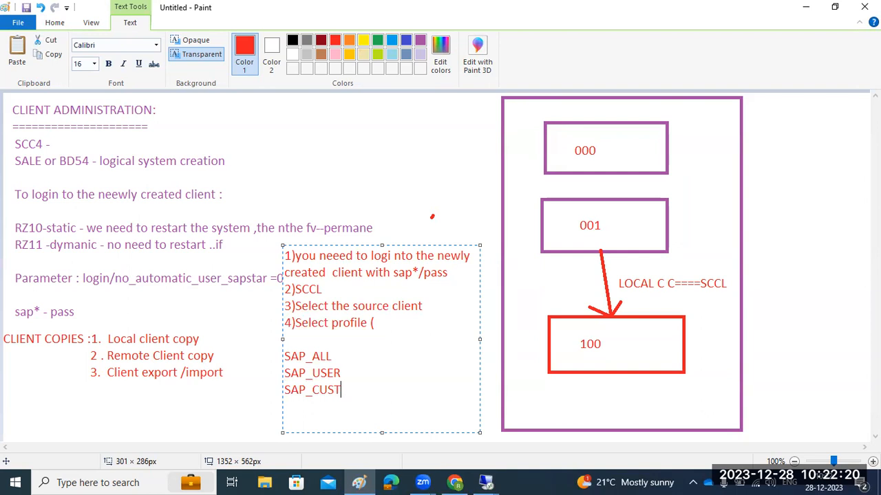
key("Return")
type("SAP_CUSTV")
key("Return")
type("SAP_")
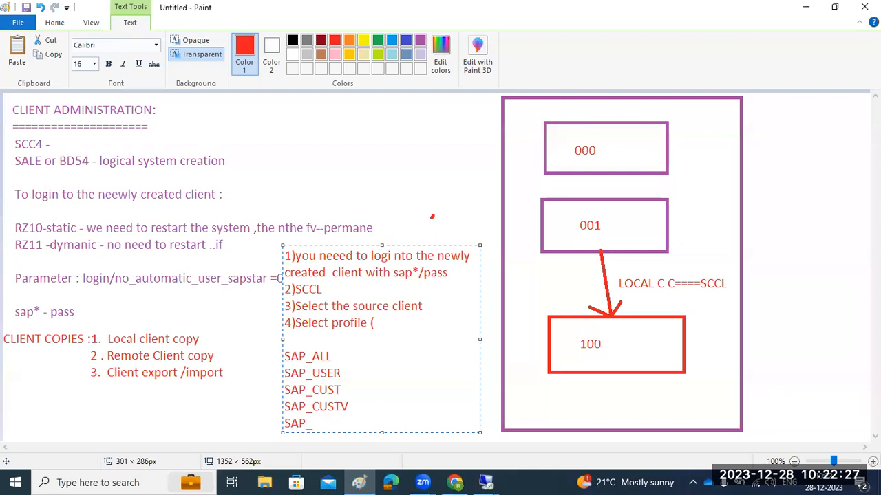
type("*")
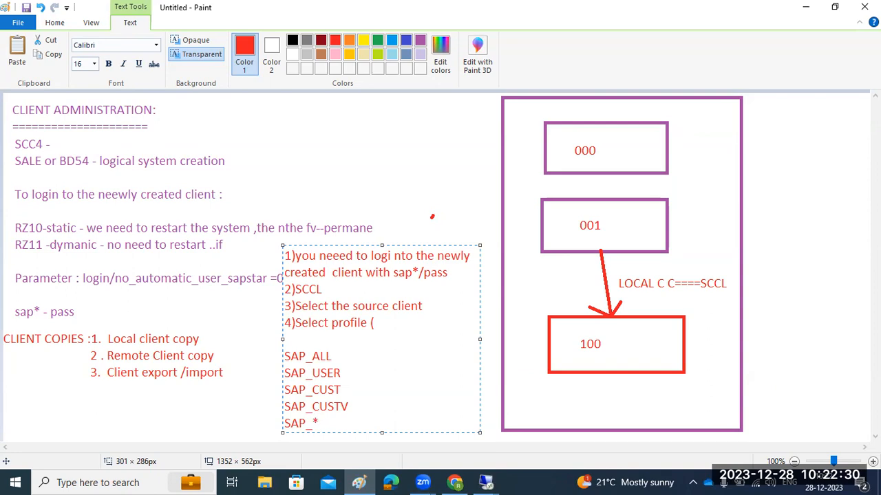
left_click(486, 483)
Run transaction SCCL and choose SAP_USER as the copy profile
left_click(519, 438)
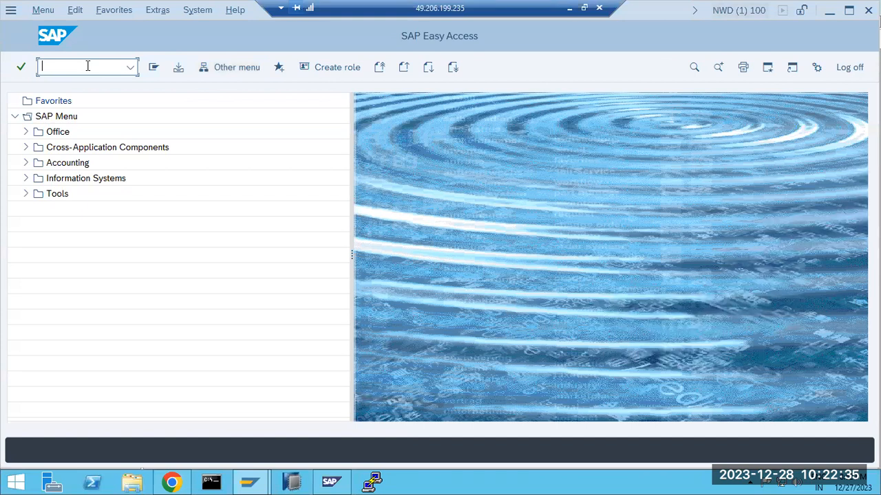
type("sccl")
key("Return")
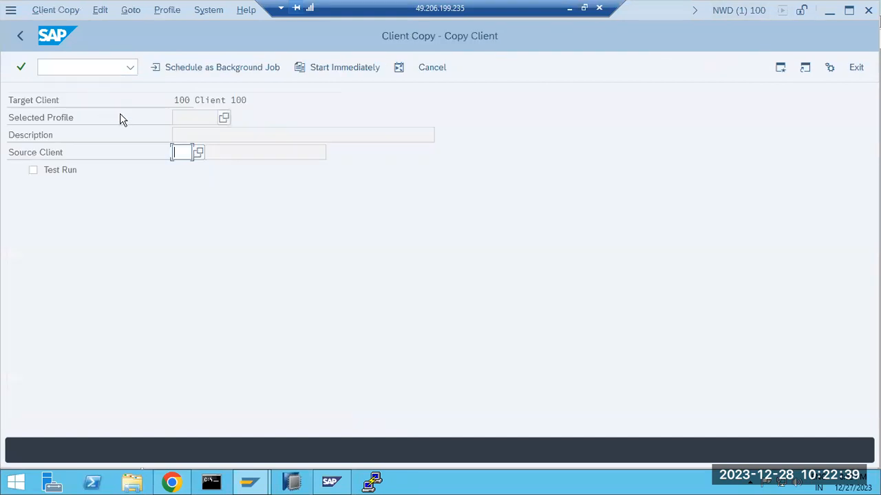
left_click(223, 118)
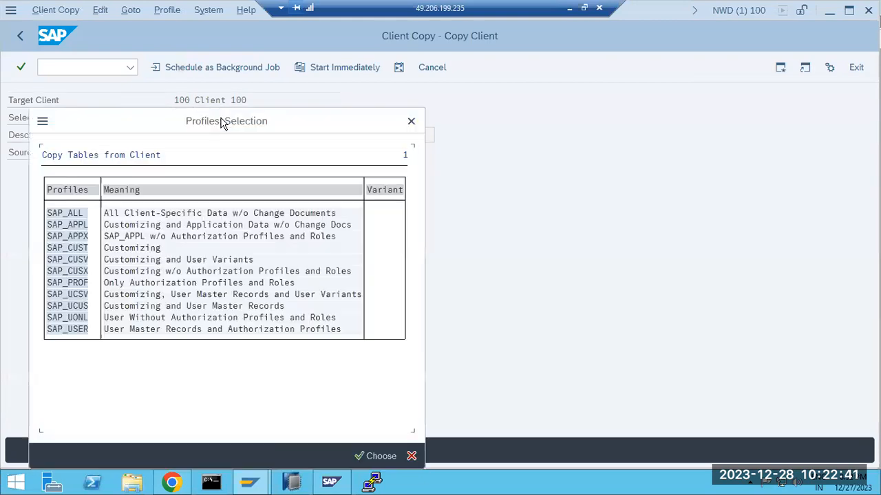
left_click_drag(159, 131, 360, 100)
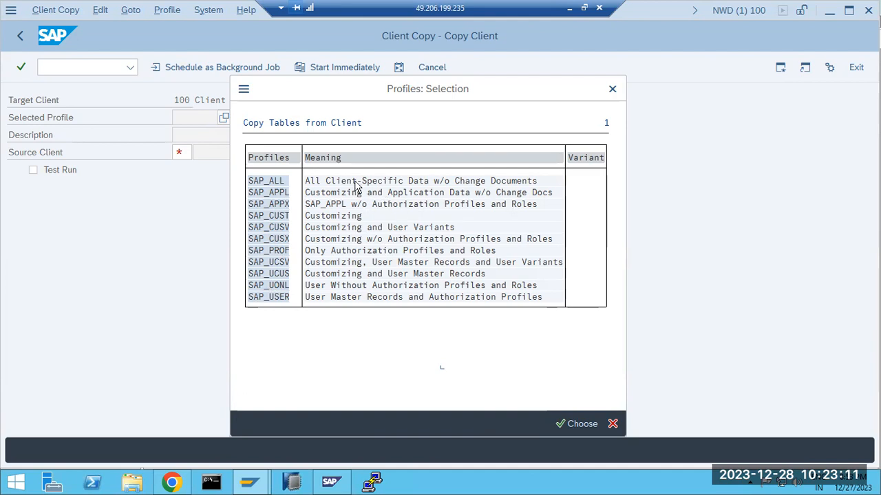
double_click(261, 300)
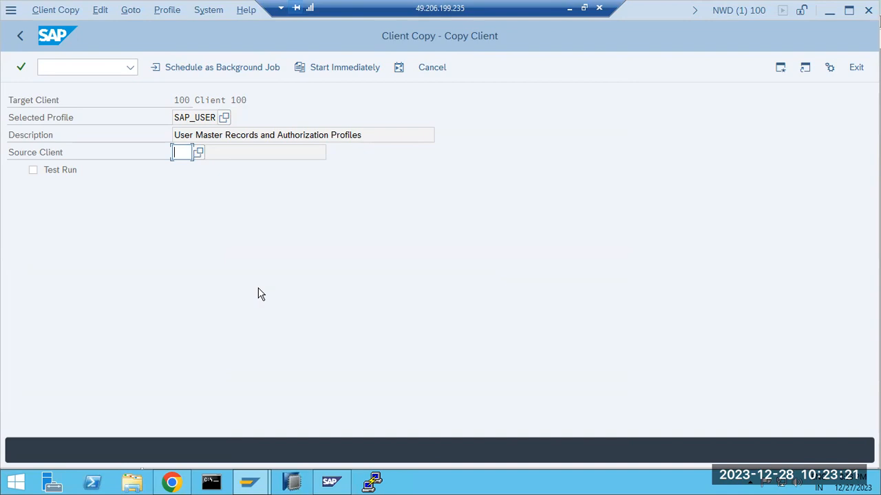
Pick client 001 as the source client
left_click(199, 153)
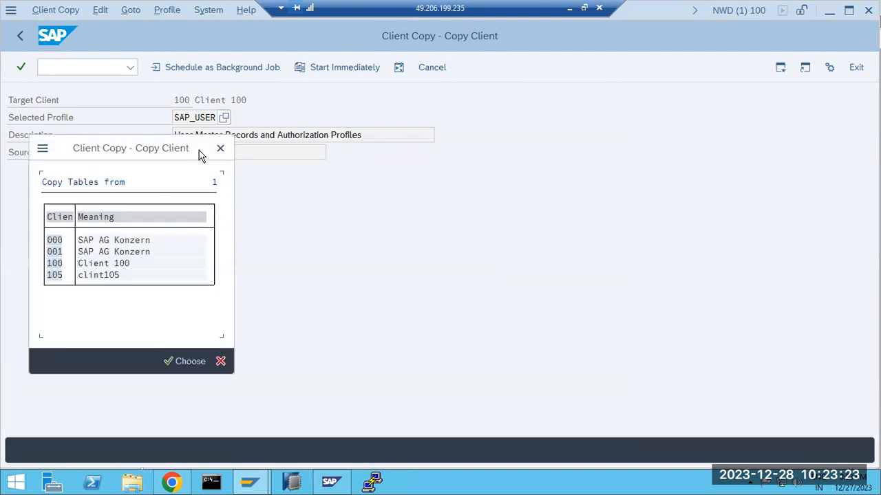
left_click_drag(158, 152, 198, 135)
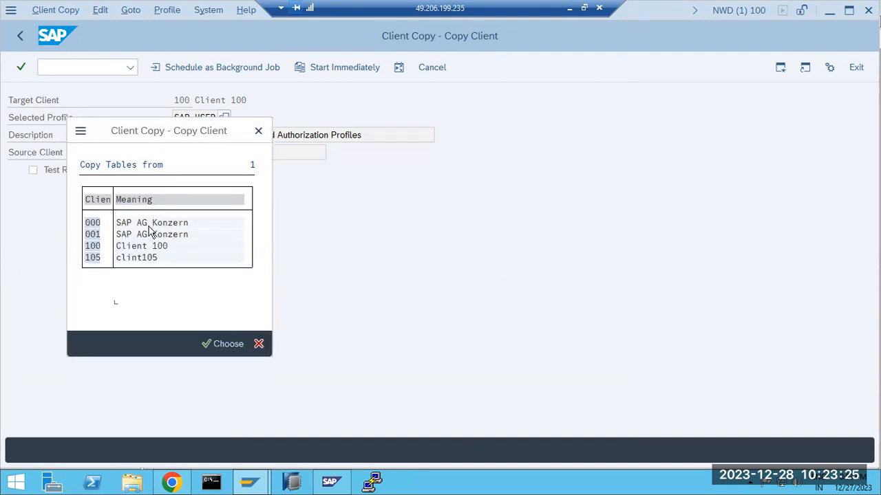
double_click(94, 235)
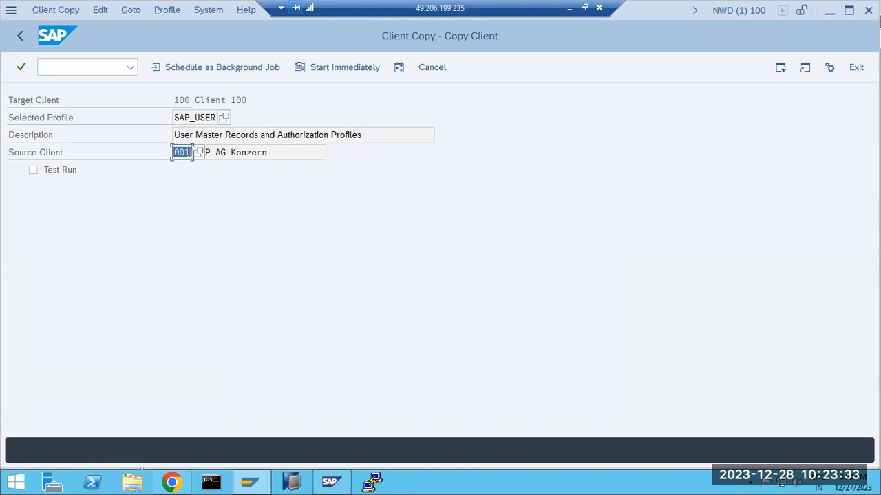
Attempt logon to NWD client 001 with a user name and password; it is rejected
left_click(242, 475)
left_click(182, 412)
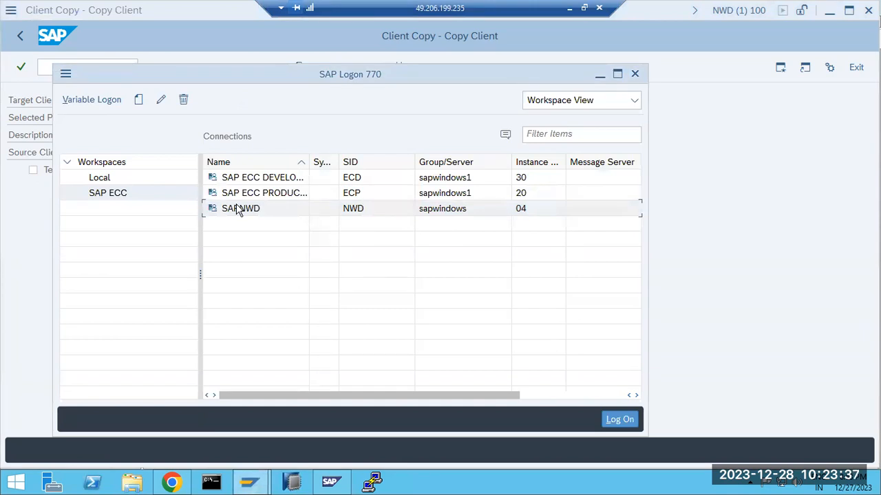
type("basis")
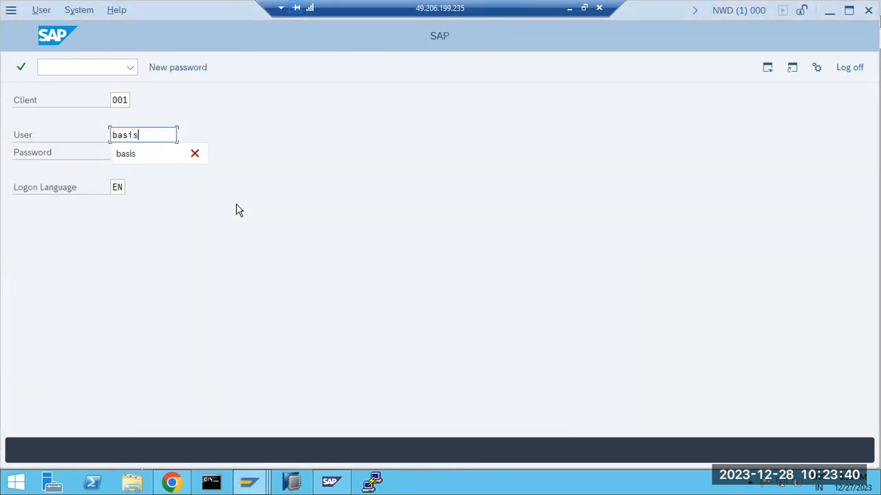
key("Tab")
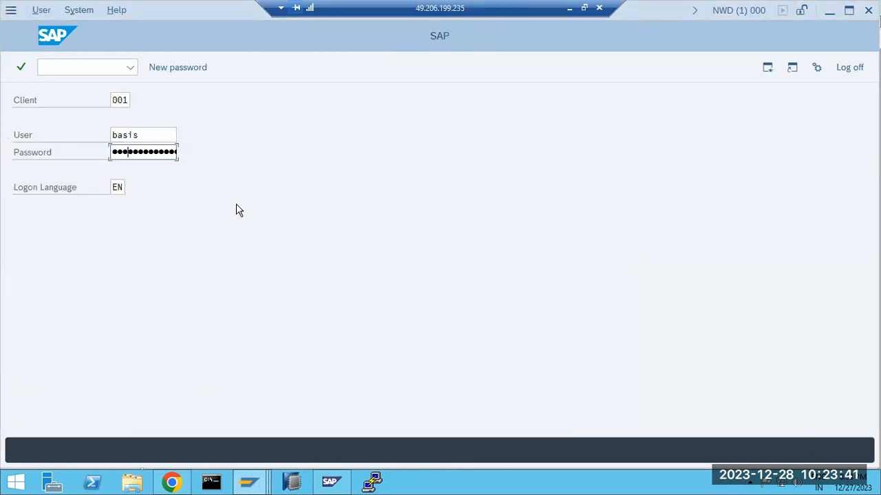
key("Return")
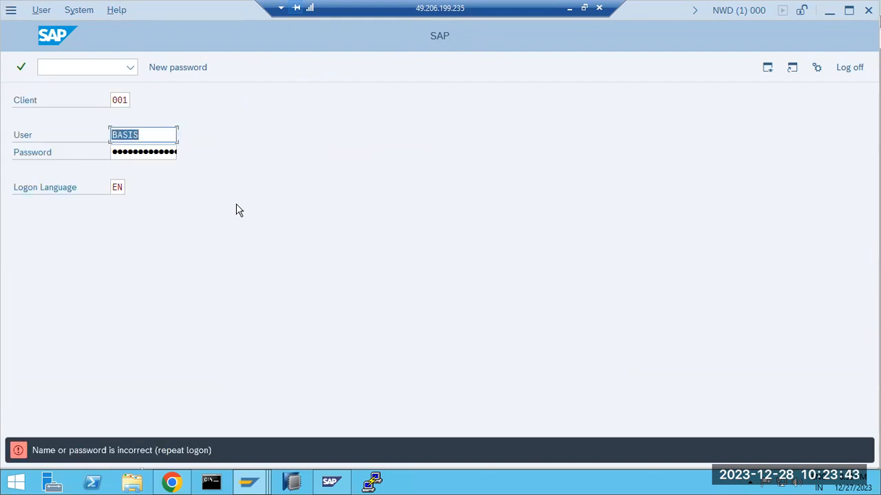
key("Tab")
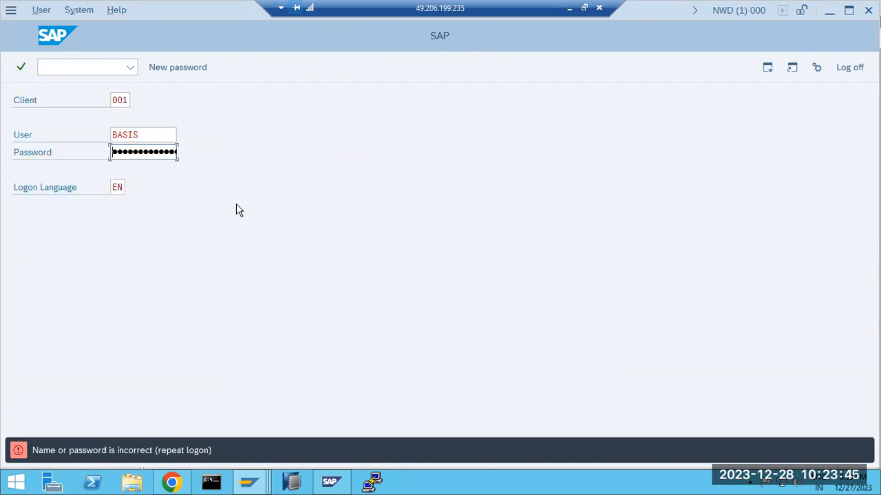
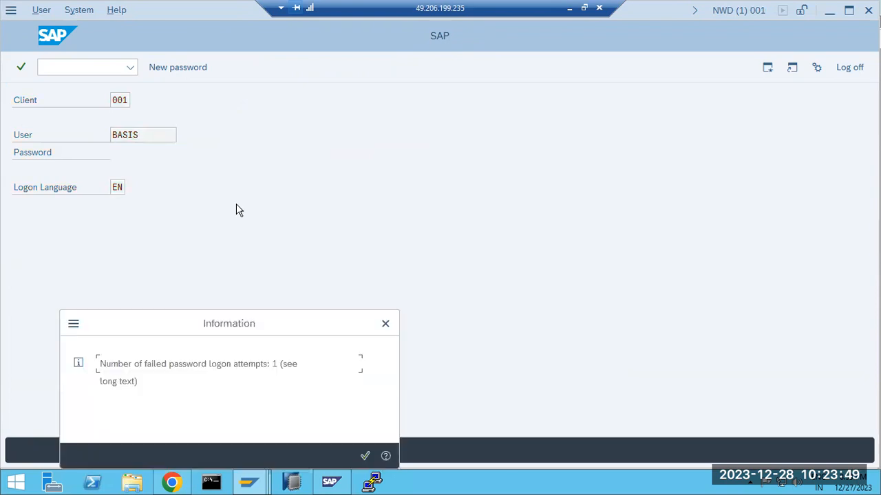
Dismiss the failed-logon notice and open User Maintenance (SU01) in client 001
key("Return")
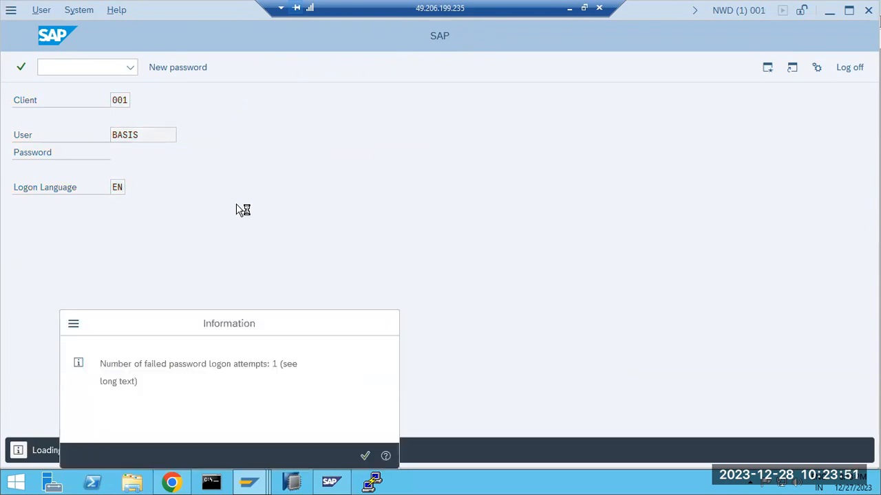
type("su01")
key("Return")
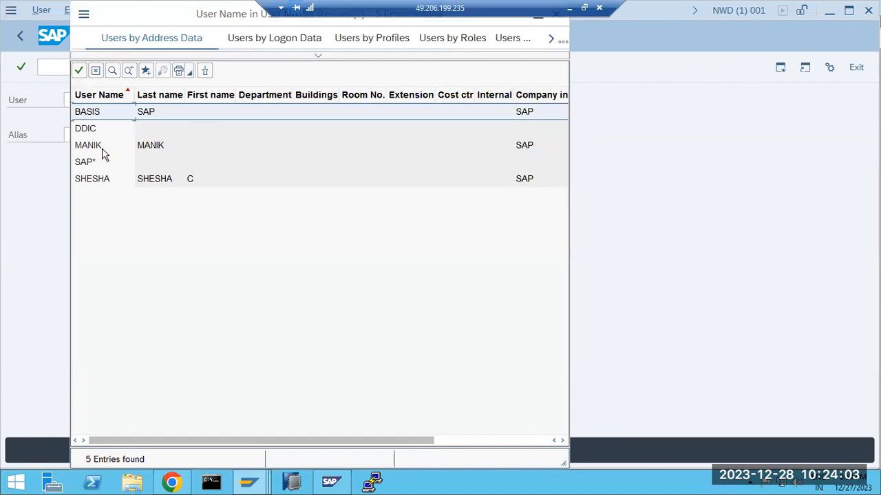
Review the five existing users, including MANIK, SHESHA and DDIC, then close the list
left_click(101, 150)
left_click(116, 180)
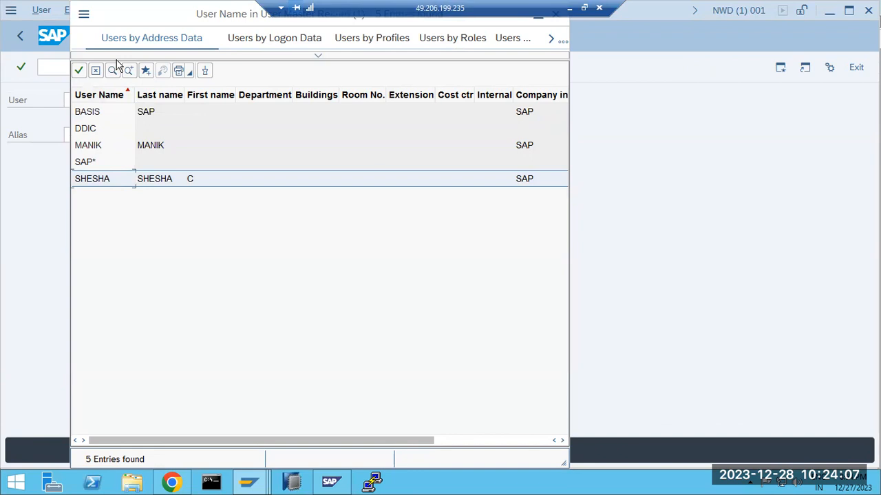
left_click(76, 172)
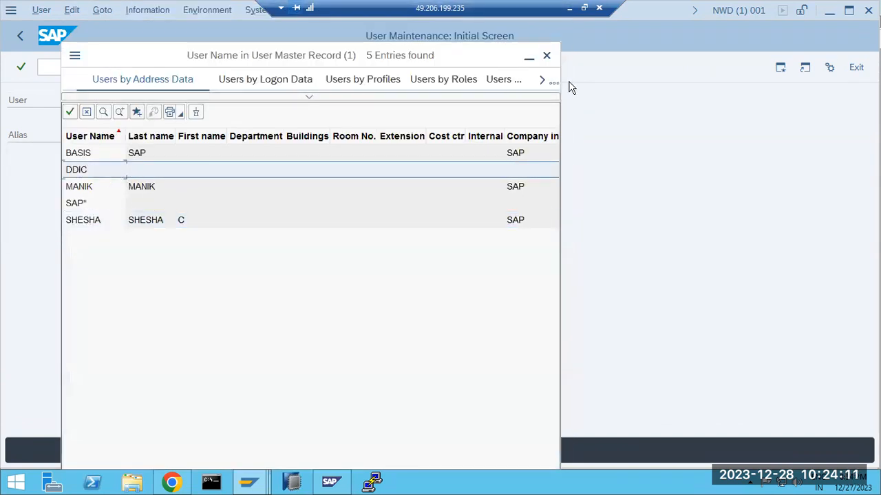
left_click(547, 56)
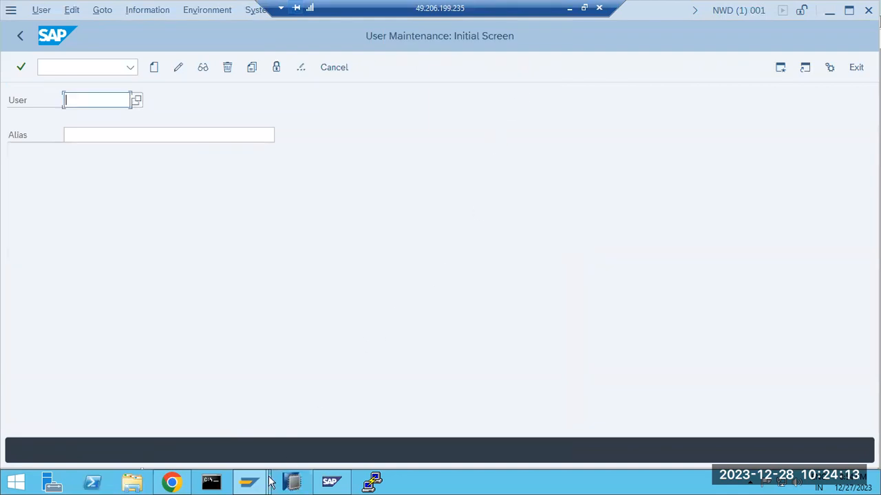
left_click(266, 482)
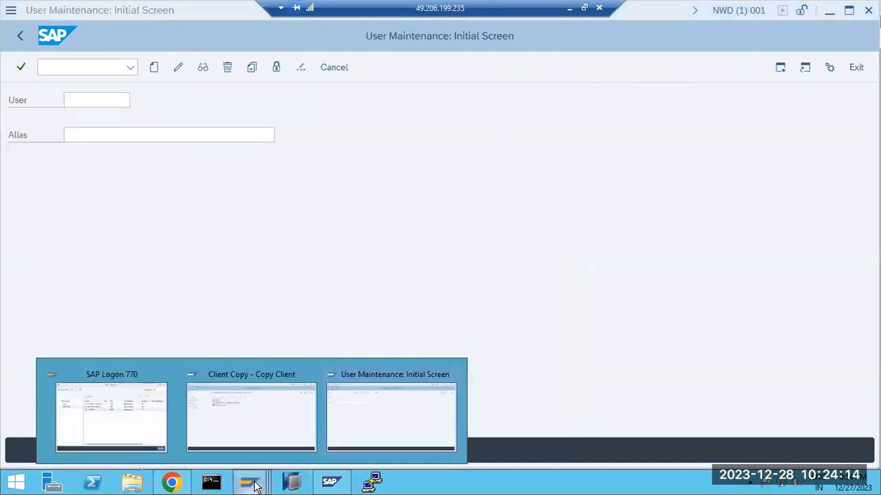
Log on to SAPNWD client 100 as superuser SAP*
left_click(125, 420)
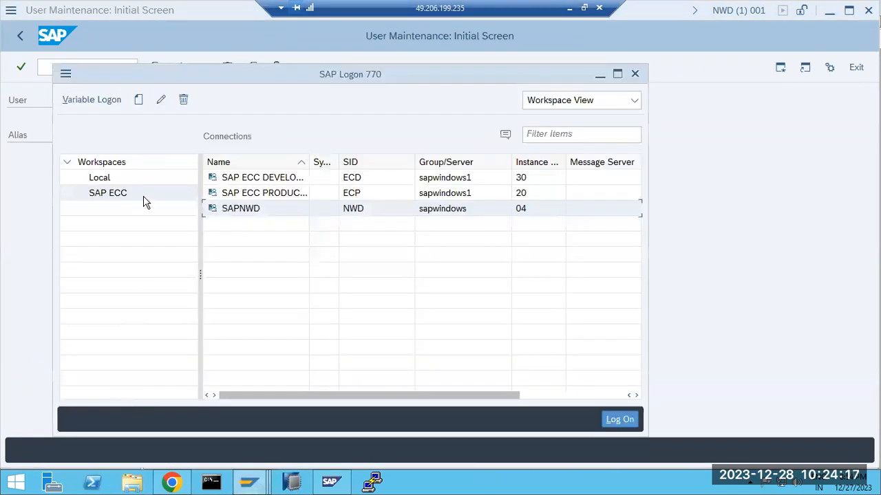
double_click(256, 210)
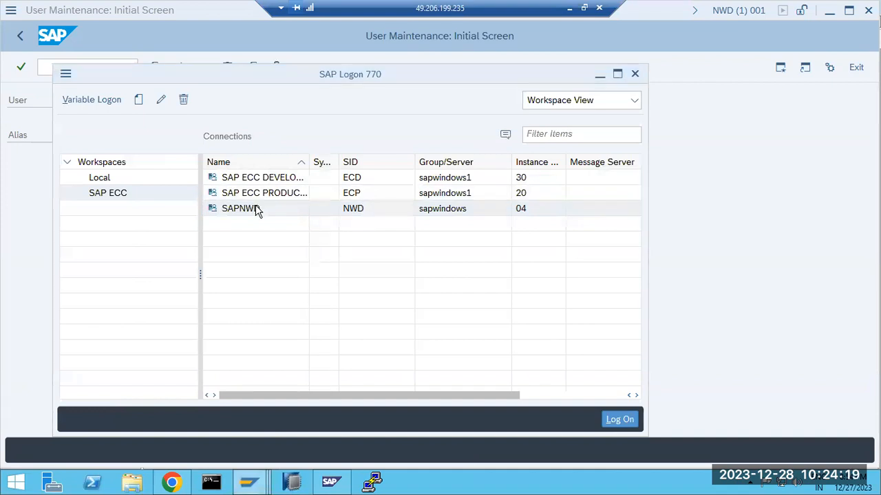
key("shift+Tab")
type("100")
key("Tab")
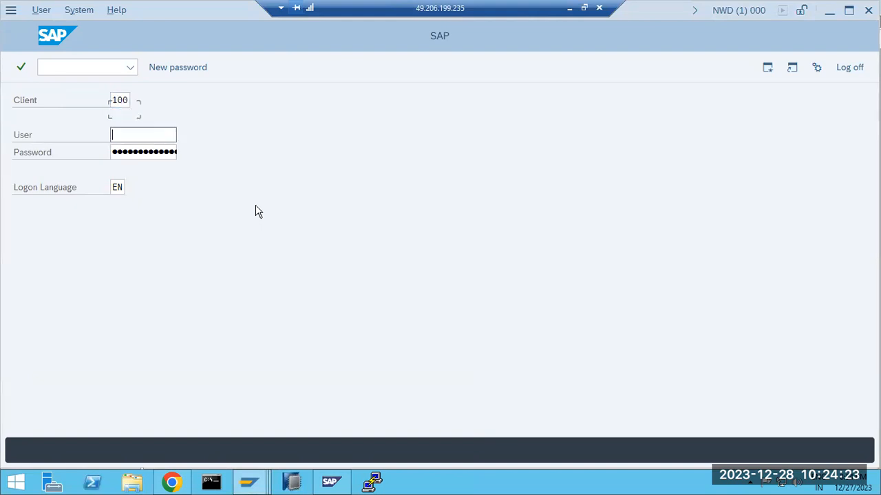
type("sap*")
key("Tab")
key("Return")
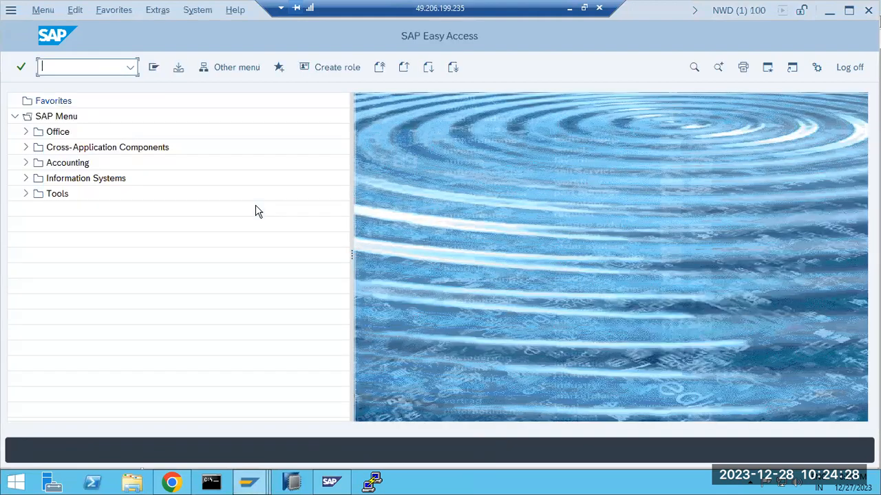
Run SU01 in client 100 and search all user names, finding none
type("su01")
key("Return")
left_click(136, 101)
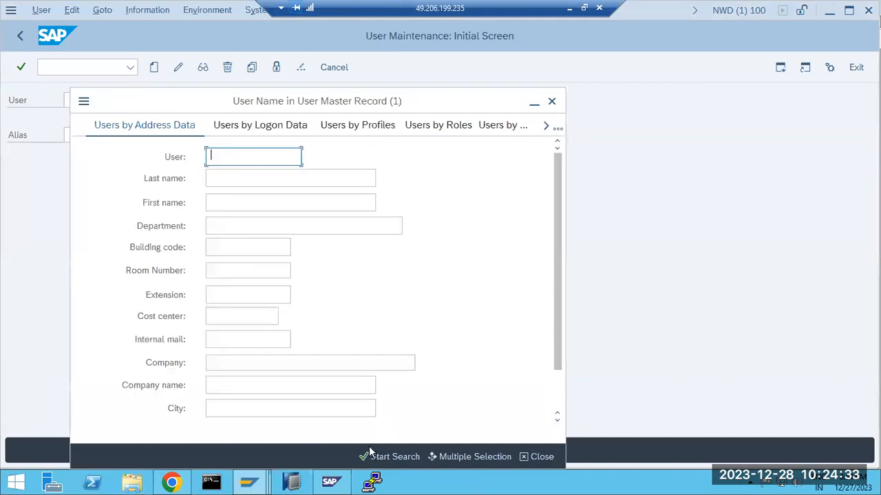
left_click(390, 457)
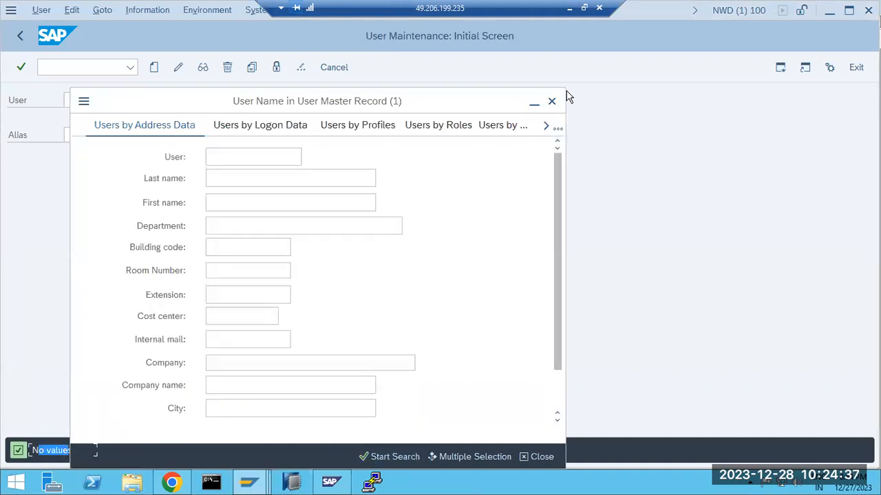
left_click(552, 101)
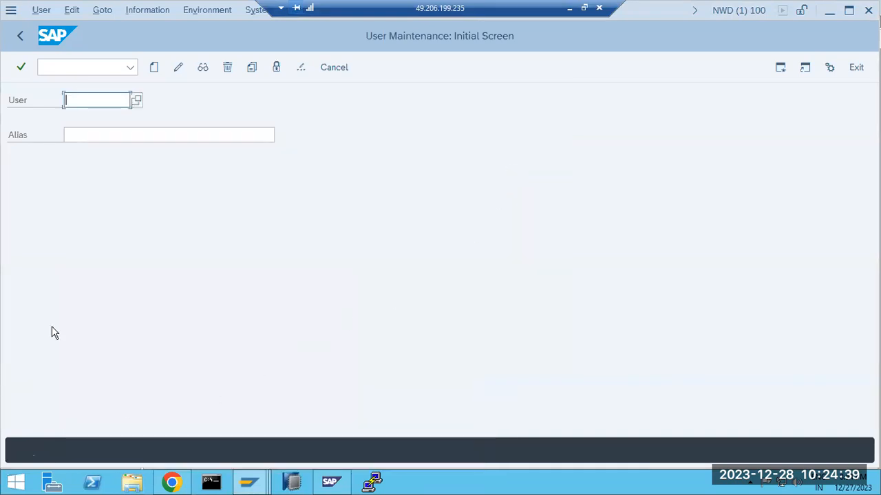
left_click(743, 11)
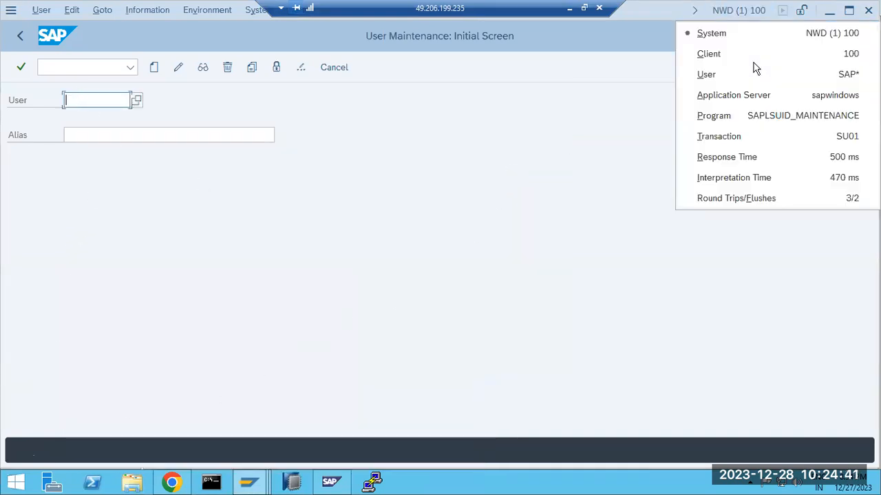
left_click(253, 478)
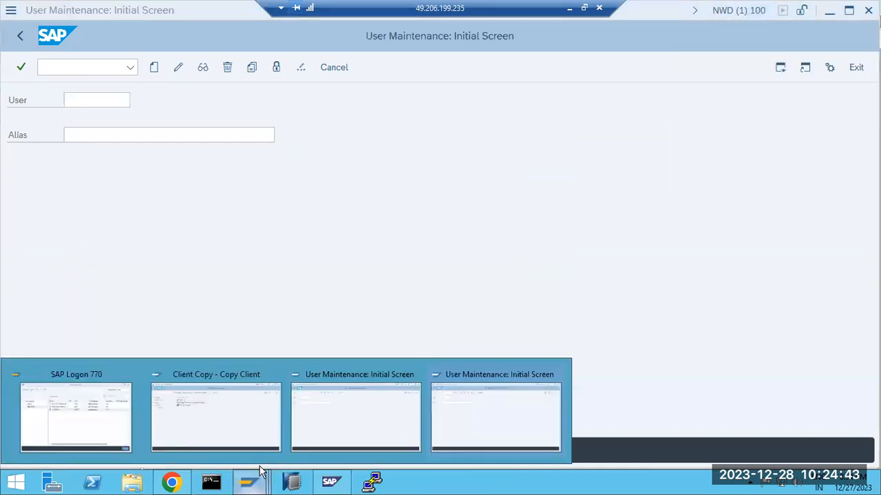
Check the Copy Client screen's target client 100 and source client 001 fields
left_click(236, 437)
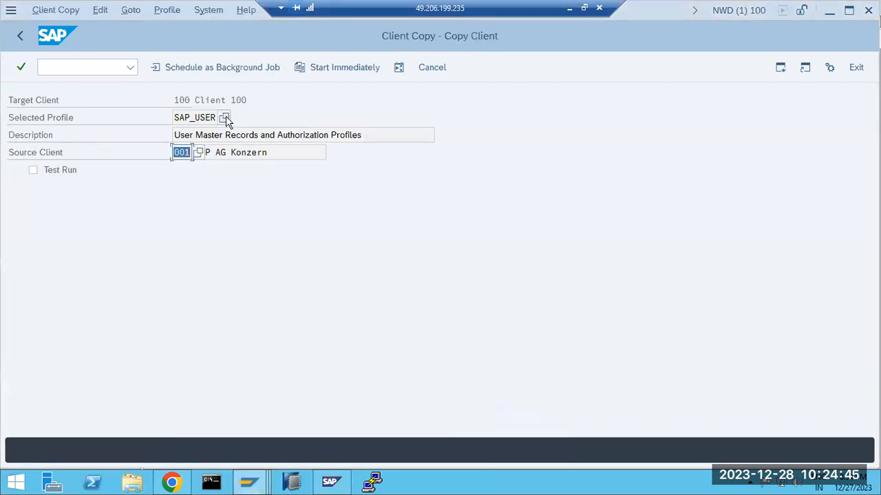
left_click_drag(175, 153, 192, 155)
left_click_drag(178, 101, 194, 101)
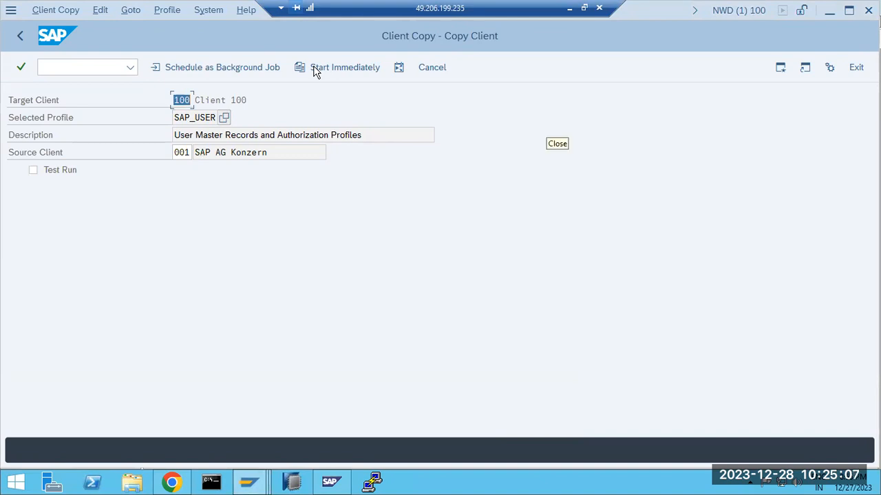
left_click(176, 153)
left_click_drag(179, 99, 192, 97)
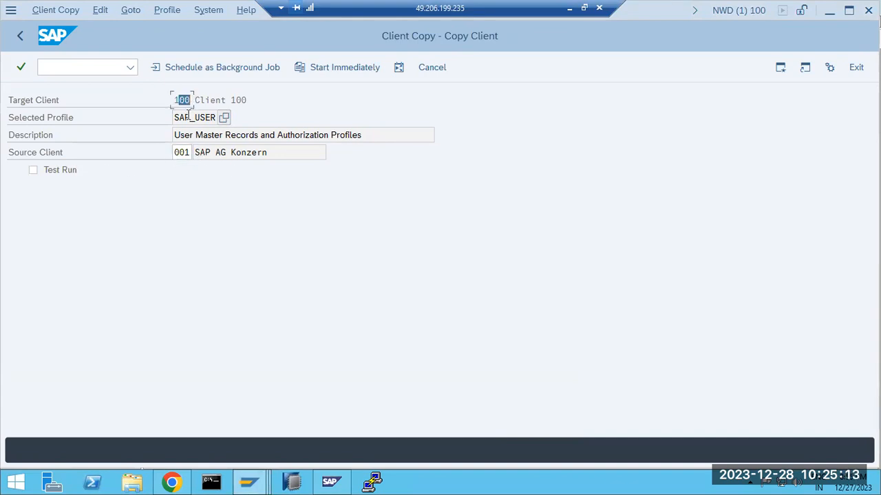
left_click(181, 153)
left_click(181, 101)
left_click_drag(175, 101, 197, 118)
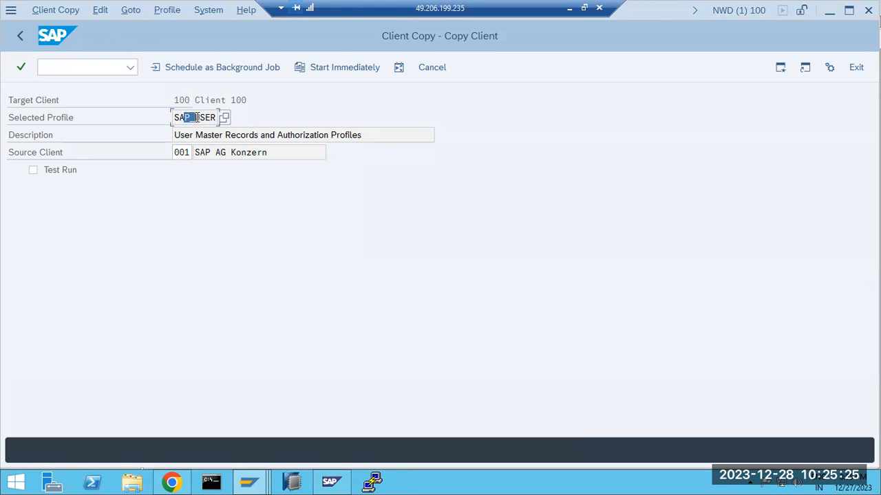
Try profiles SAP_ALL and SAP_CUST, settling on SAP_USER with source client 001
left_click(224, 117)
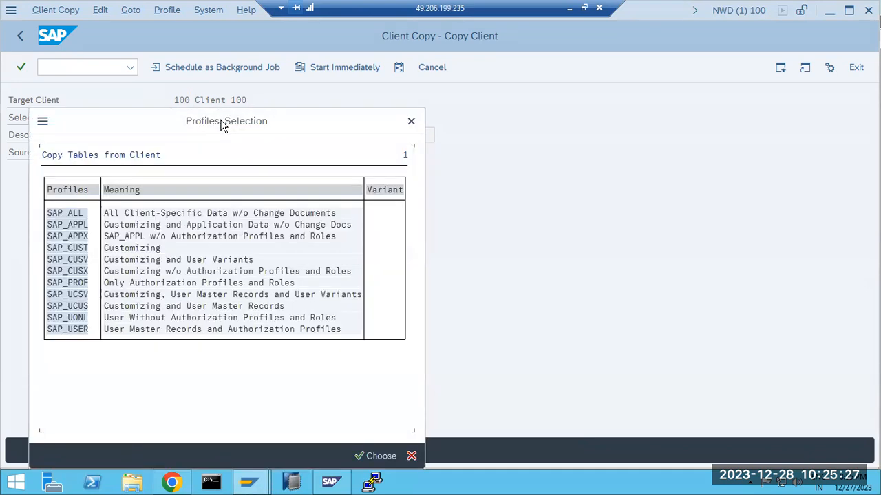
double_click(70, 215)
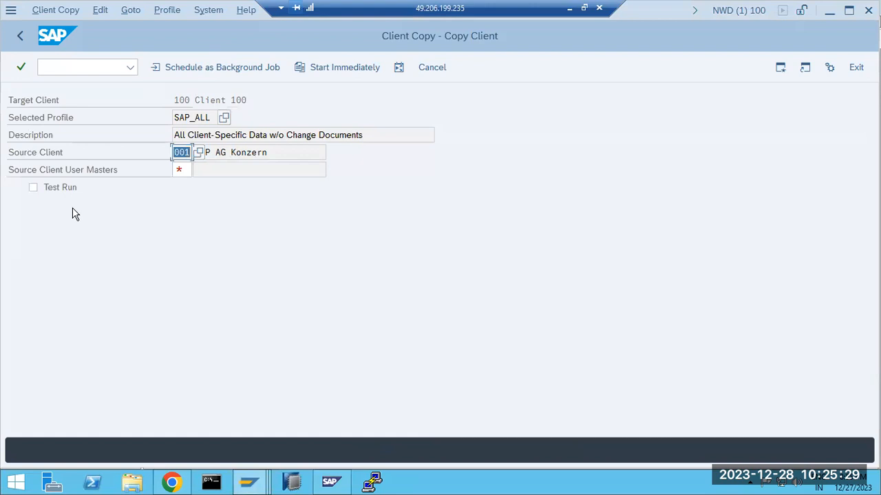
left_click_drag(190, 117, 208, 117)
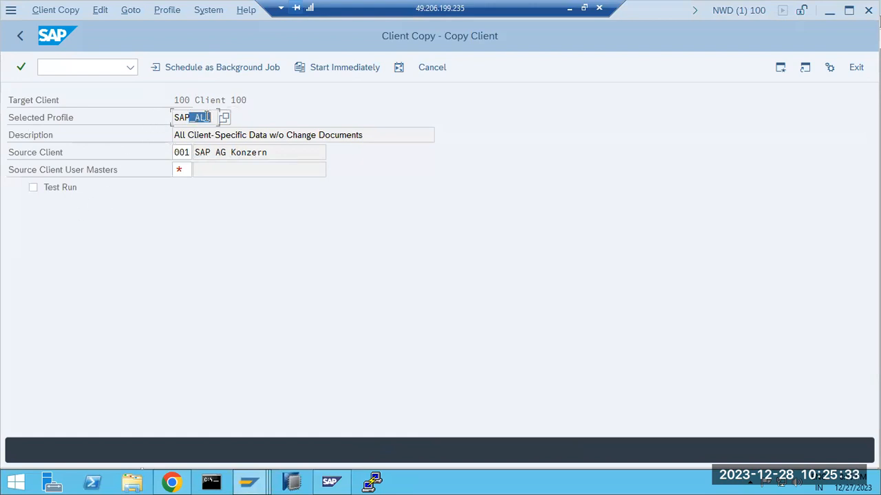
left_click(225, 118)
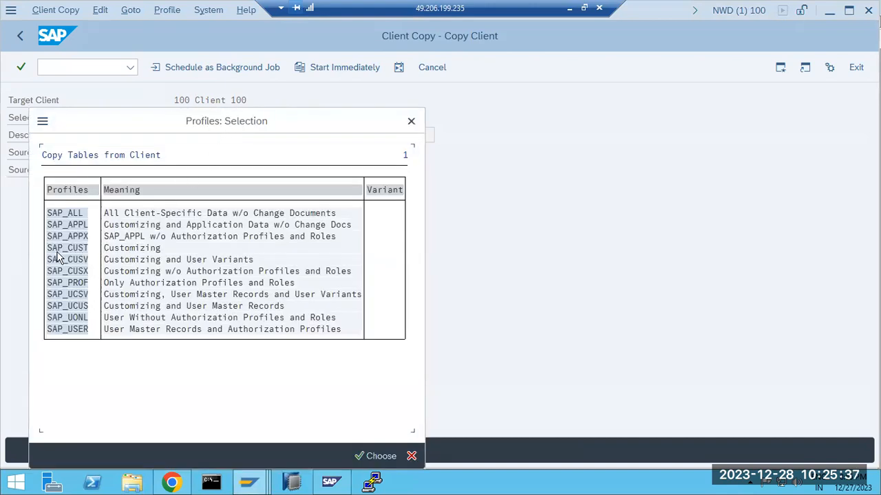
double_click(67, 329)
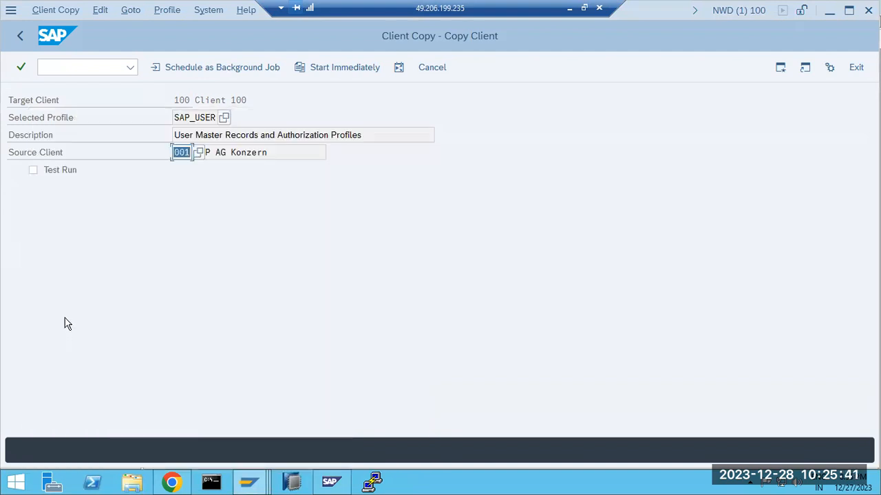
left_click(224, 117)
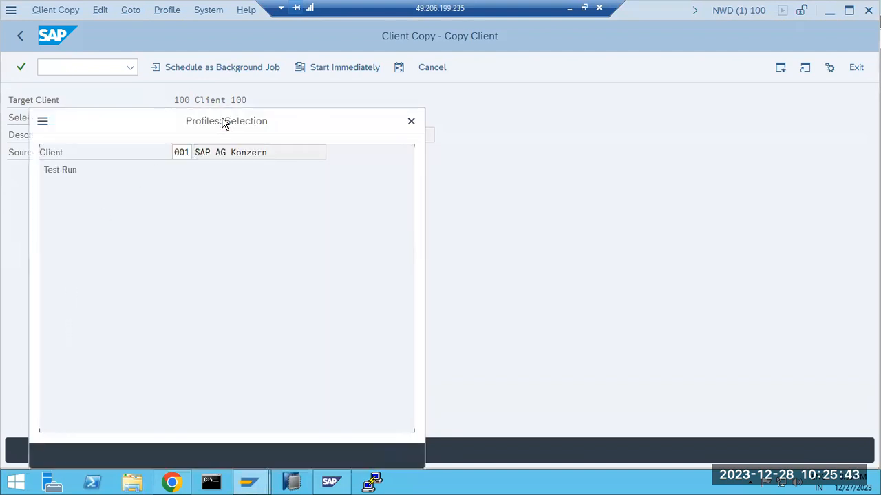
double_click(75, 247)
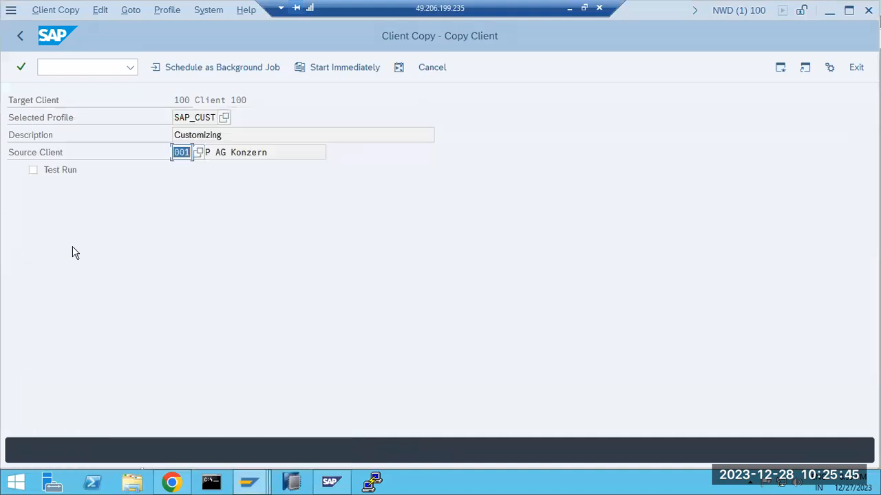
left_click(223, 118)
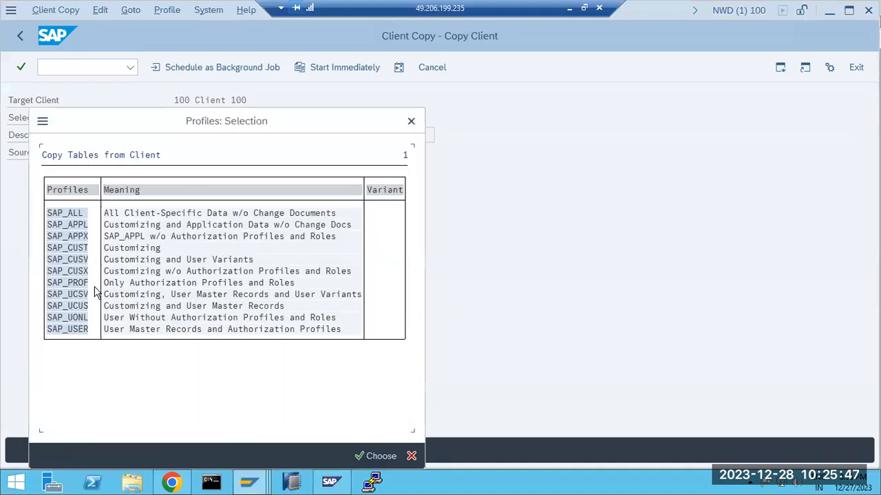
double_click(66, 329)
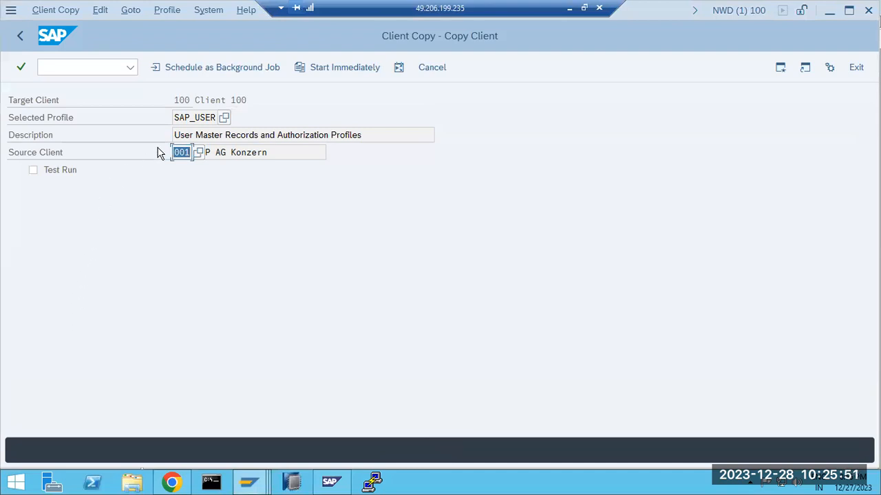
left_click_drag(175, 152, 187, 154)
left_click(569, 9)
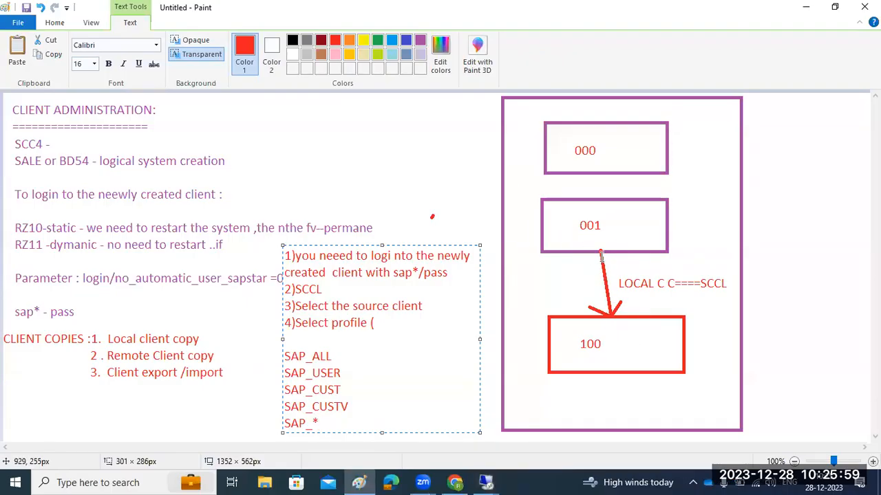
left_click(491, 481)
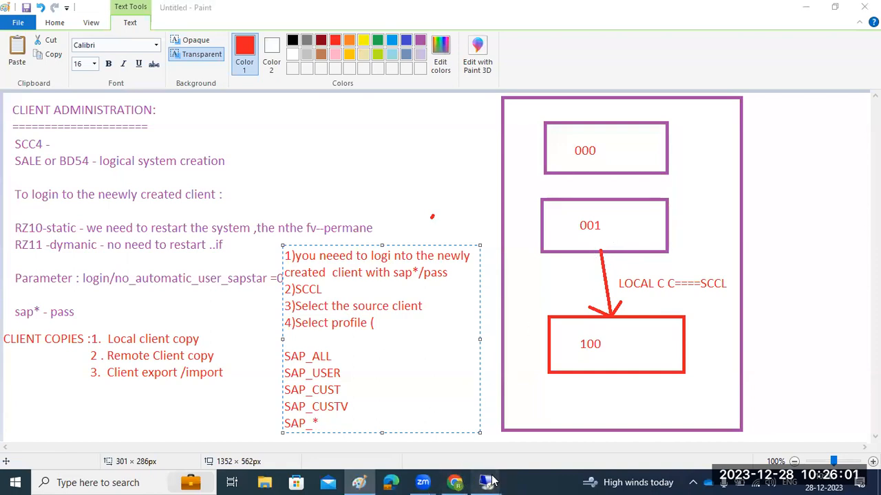
left_click(536, 425)
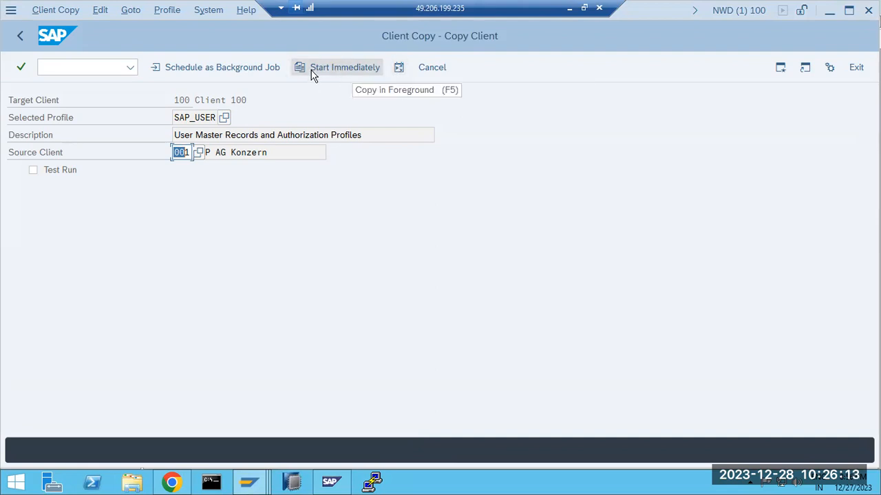
Schedule the SAP_USER copy 001→100 as a background job starting immediately
left_click(189, 68)
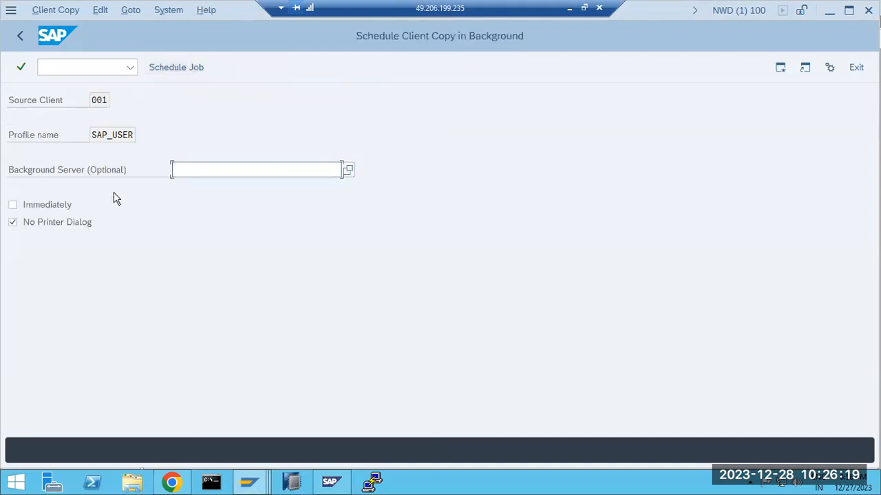
left_click(28, 210)
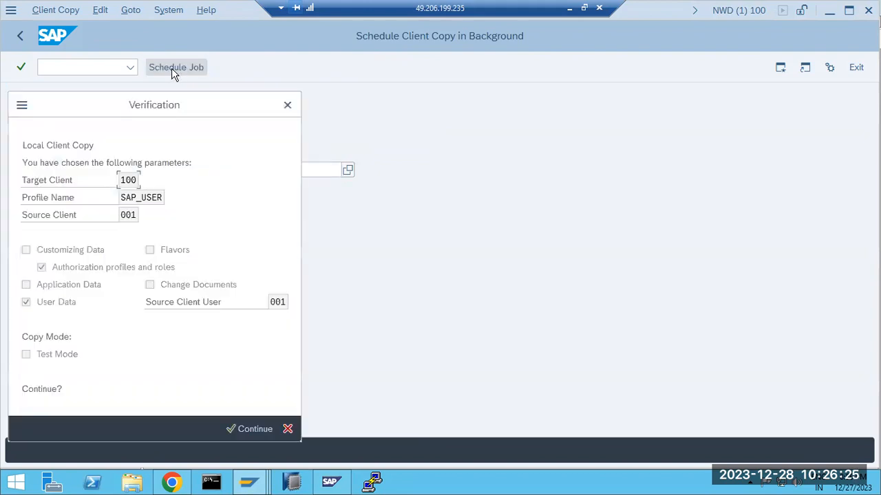
left_click(251, 429)
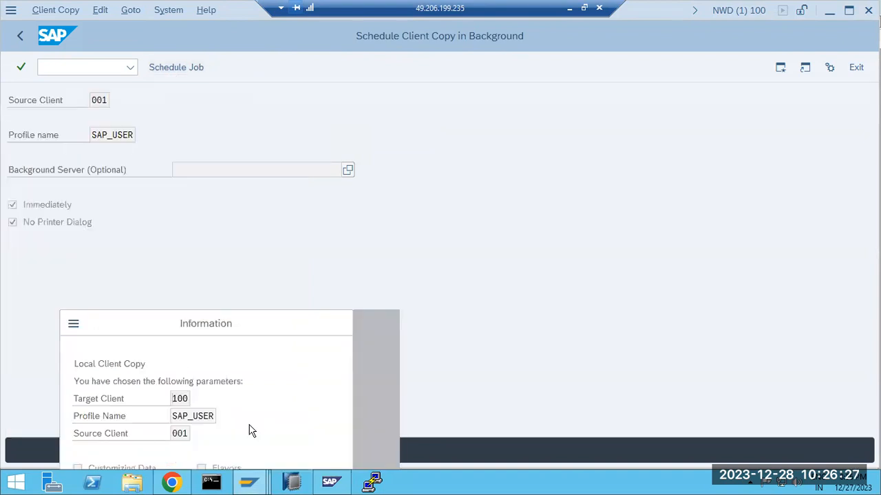
left_click_drag(119, 364, 304, 361)
left_click(364, 455)
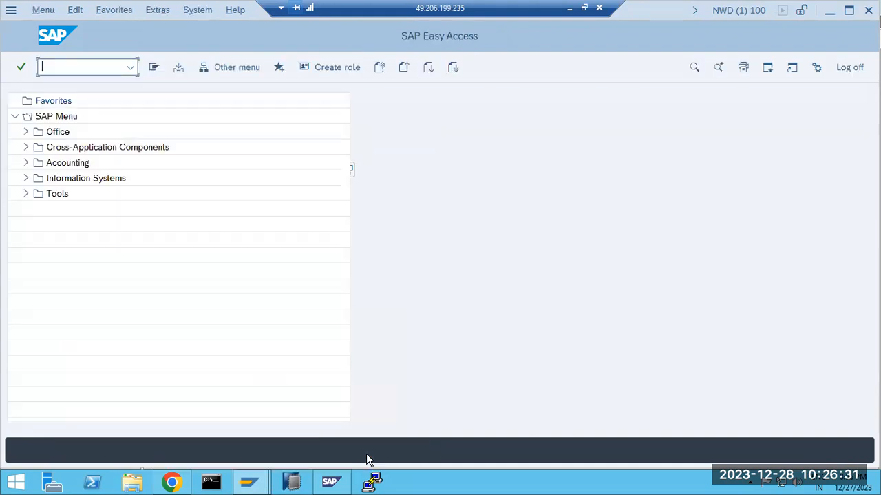
type("sm37")
key("Return")
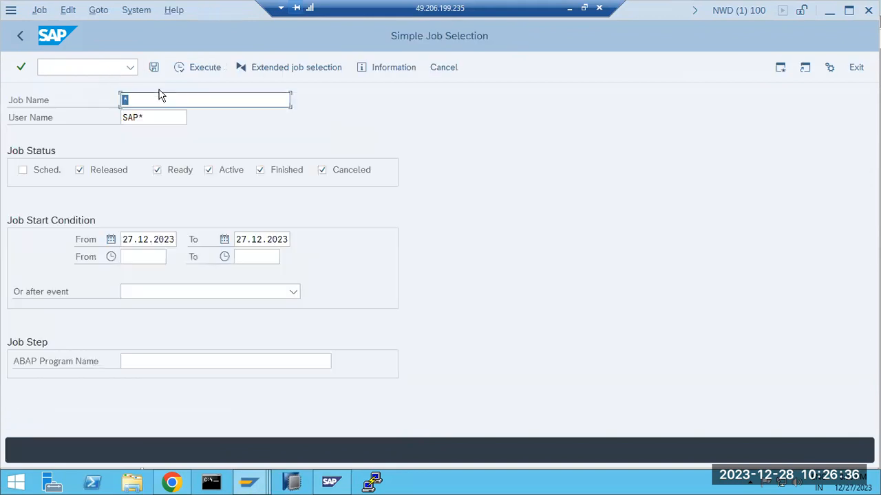
left_click(195, 72)
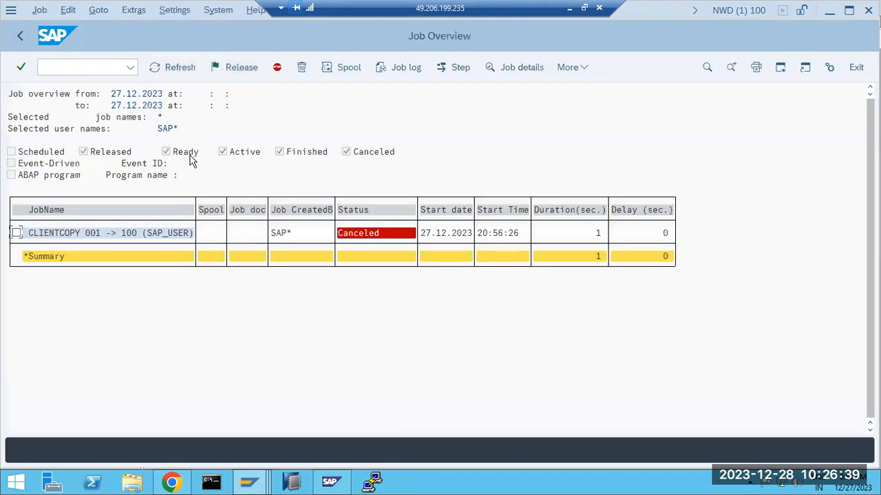
left_click(95, 234)
left_click(346, 236)
left_click(47, 233)
left_click(16, 233)
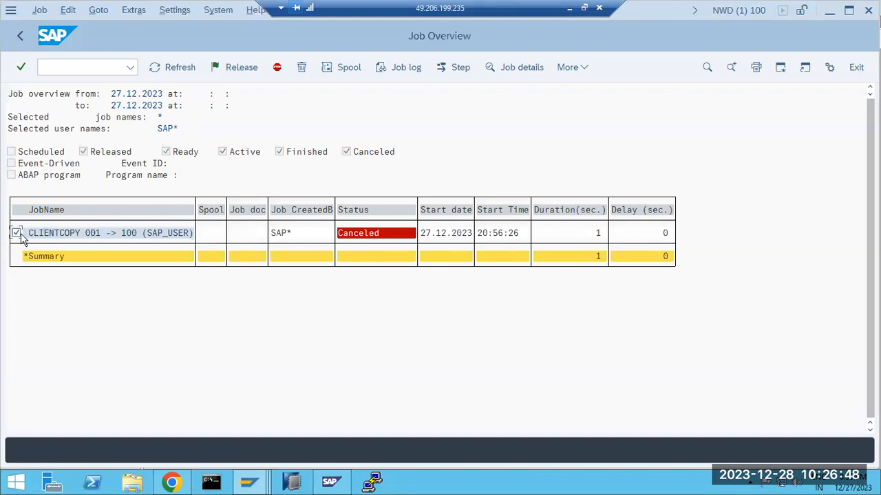
left_click(391, 68)
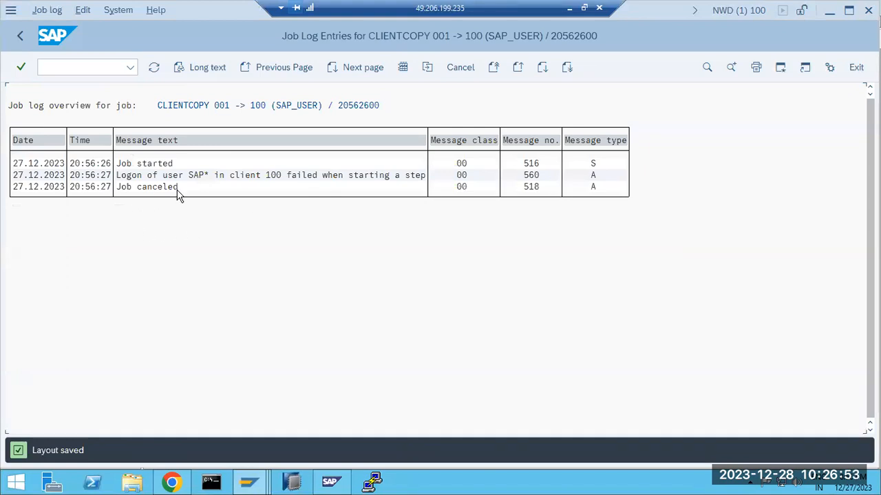
left_click(202, 175)
double_click(191, 176)
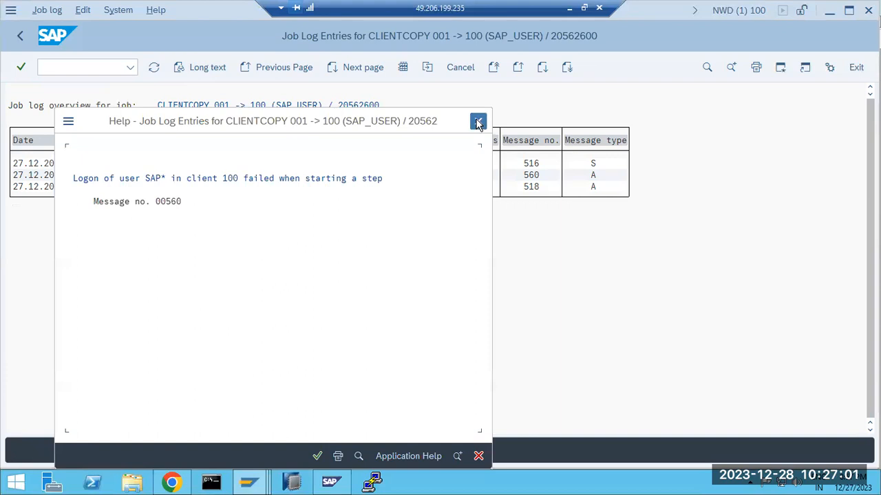
left_click(479, 122)
left_click(20, 36)
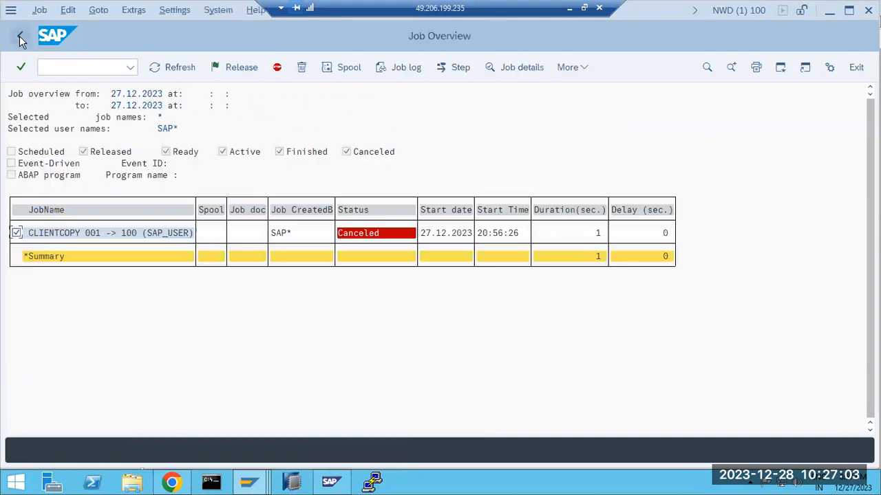
left_click(20, 36)
left_click(20, 36)
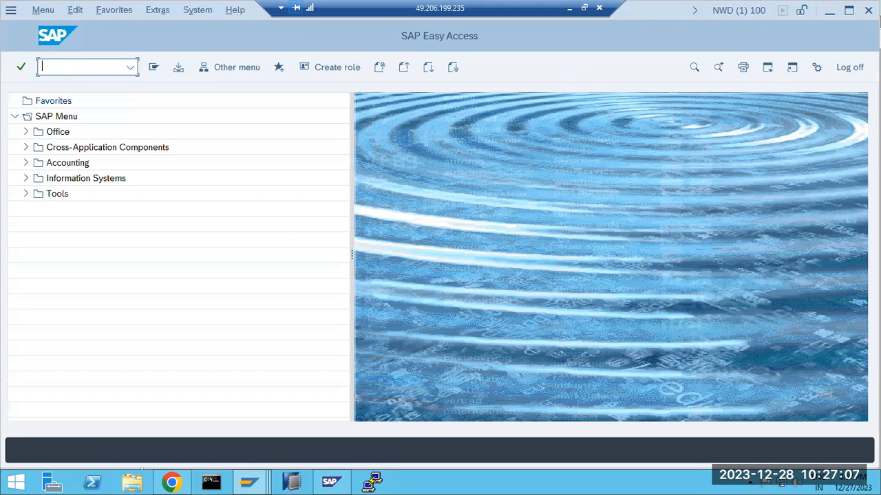
In SU01, start copying source user SAP* into new user ADMIN
type("su01")
key("Return")
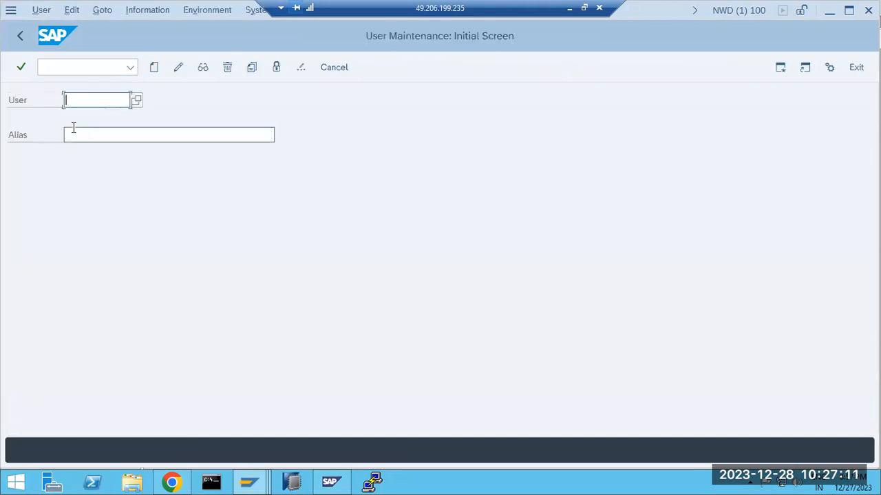
key("BackSpace")
key("BackSpace")
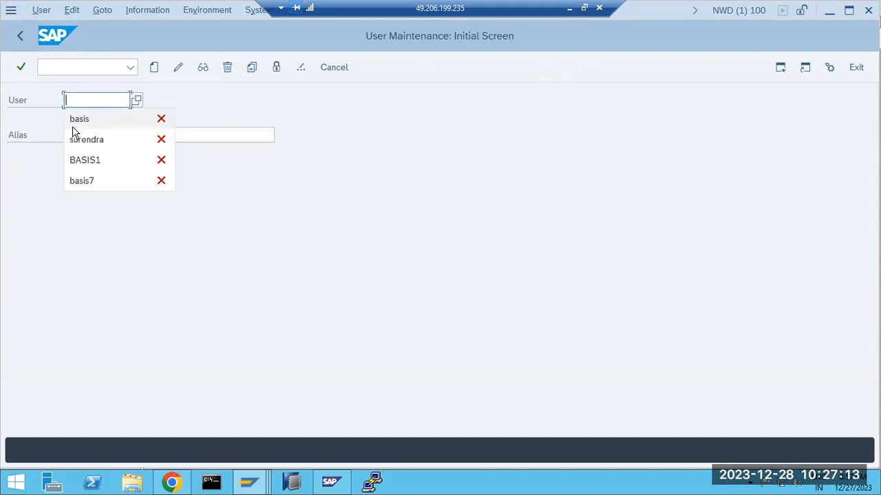
type("ADMIN")
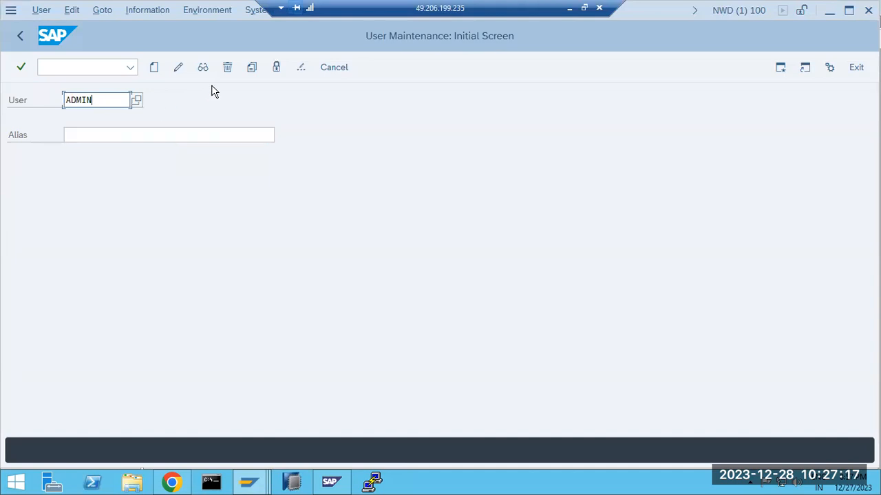
left_click(252, 68)
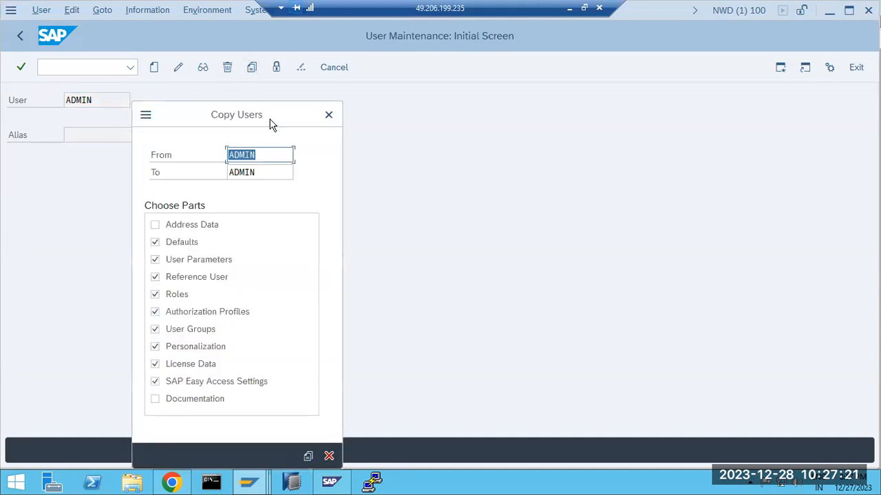
type("sap")
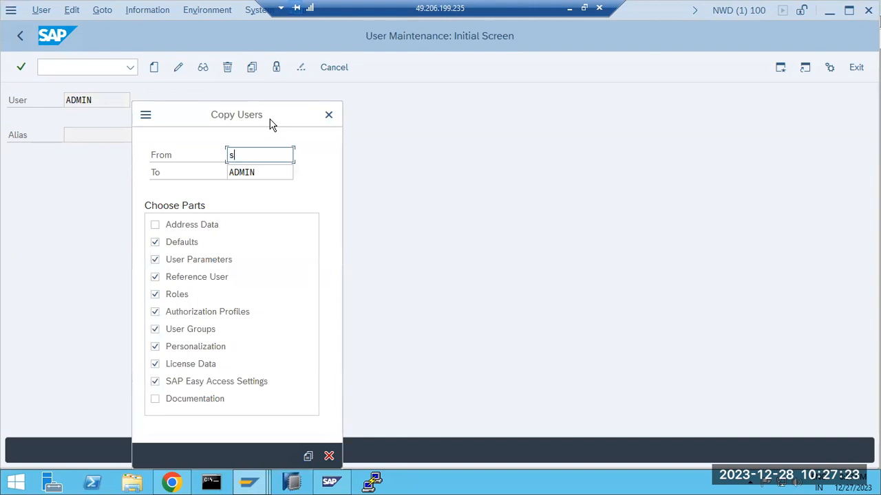
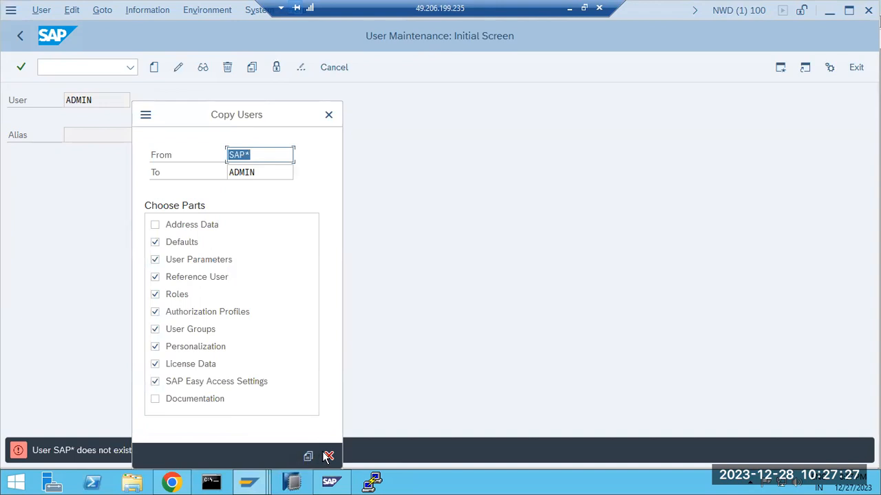
Cancel the failed copy of user SAP* and switch to the other User Maintenance session
left_click(329, 456)
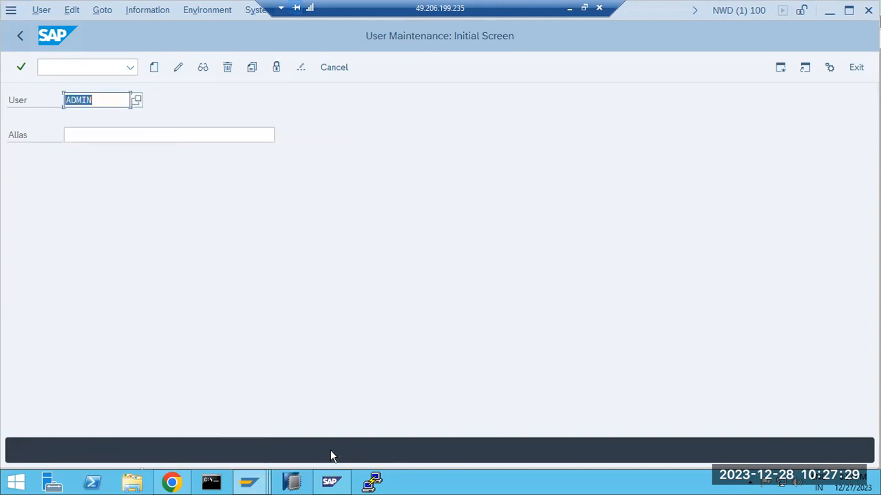
left_click(248, 485)
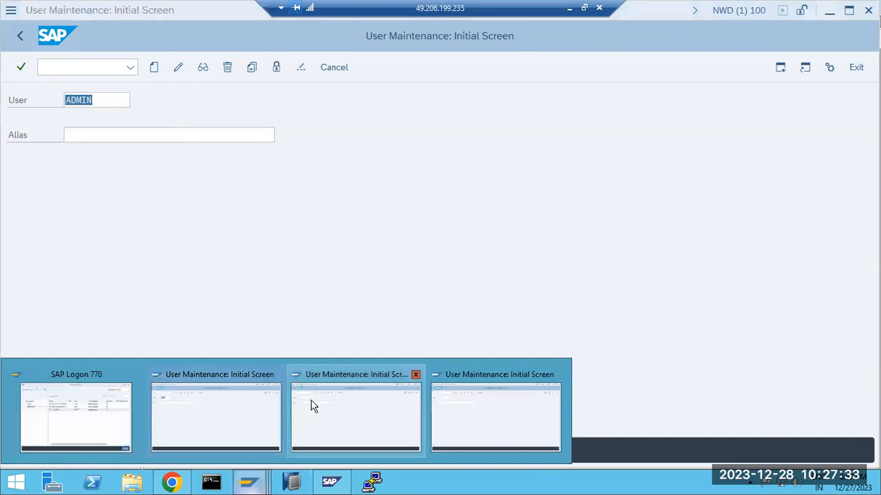
left_click(519, 418)
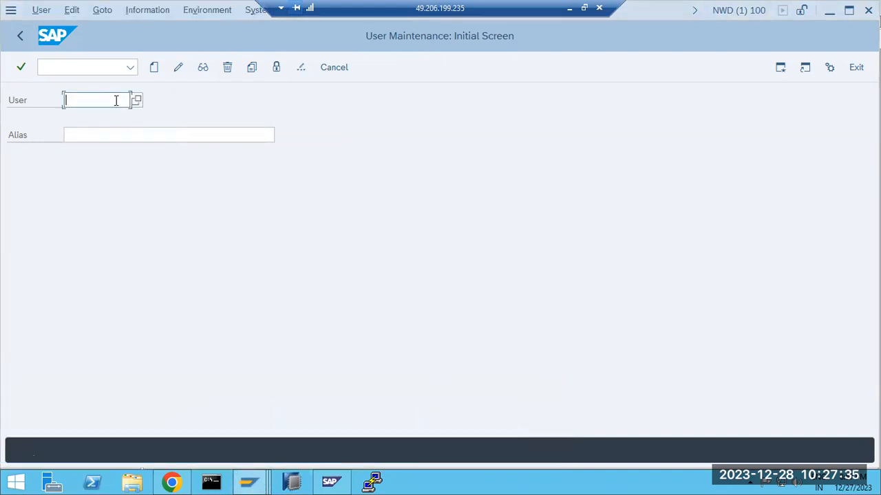
In SCCL, choose profile SAP_USER and source client 001, then start the copy immediately
left_click(21, 36)
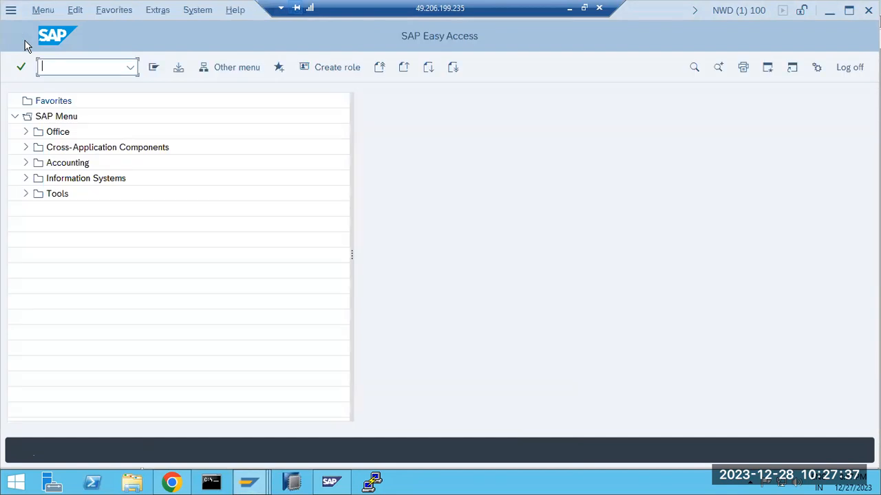
type("sccl")
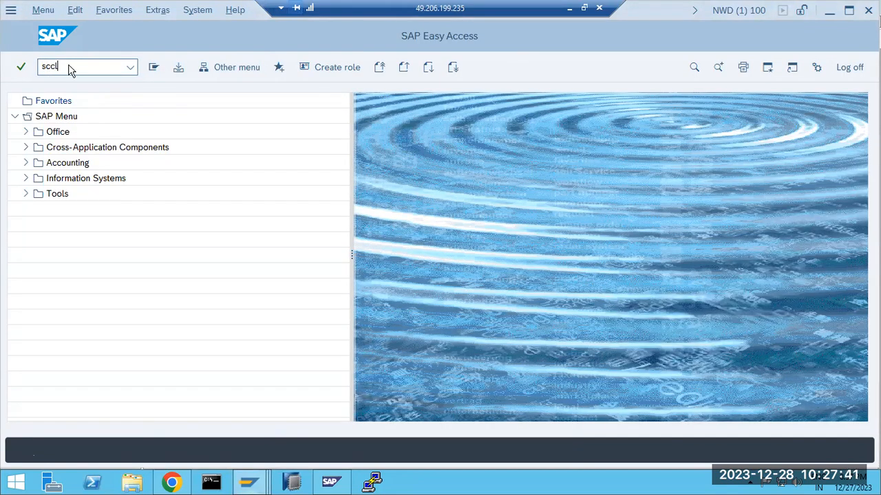
key("Return")
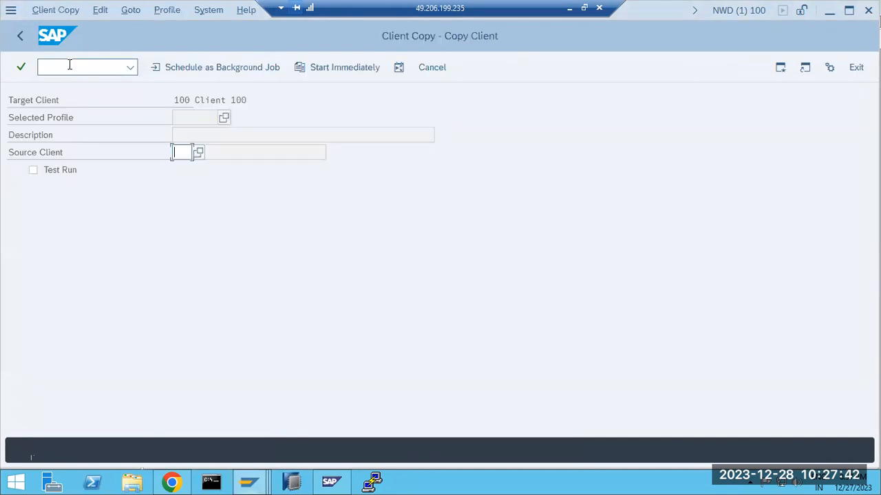
left_click(224, 116)
double_click(66, 332)
left_click(198, 153)
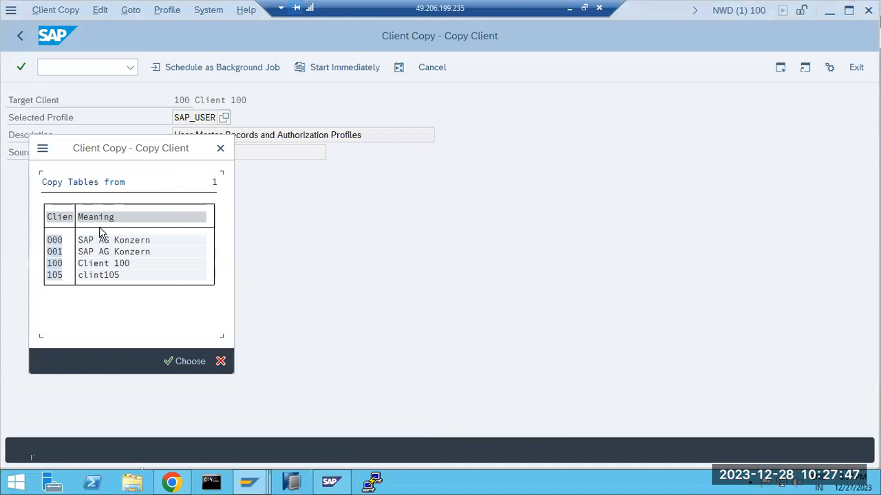
double_click(62, 261)
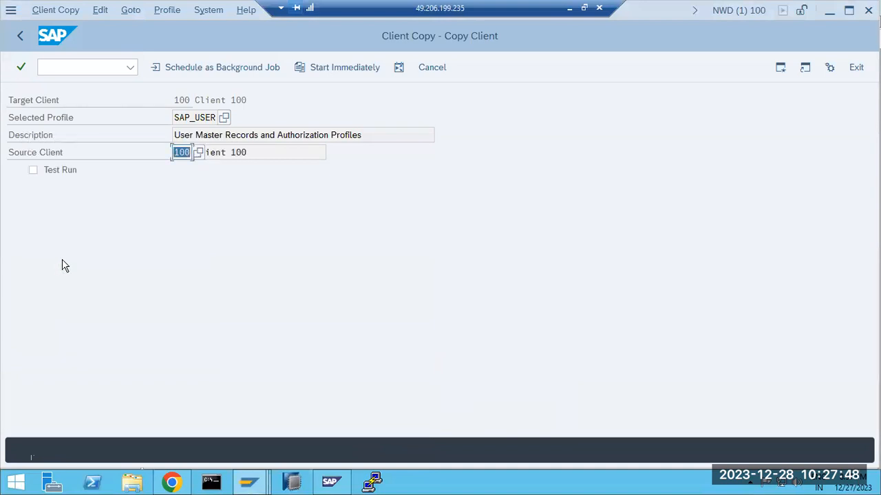
left_click(198, 152)
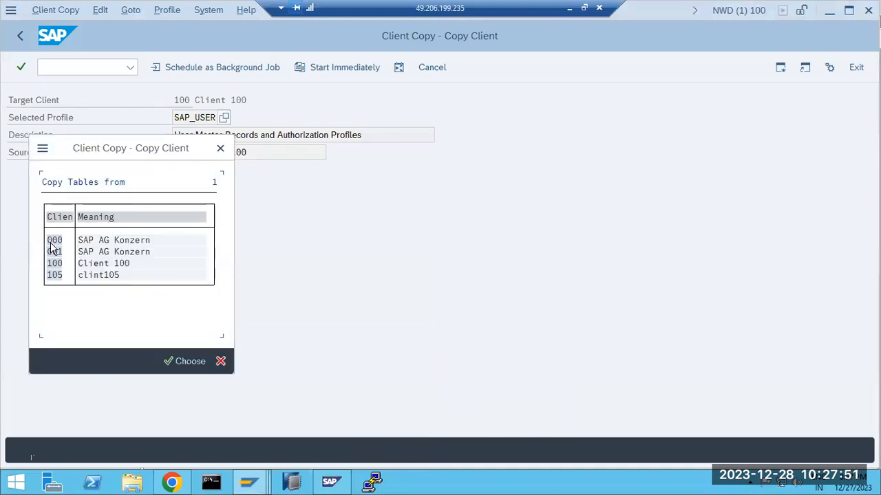
double_click(55, 251)
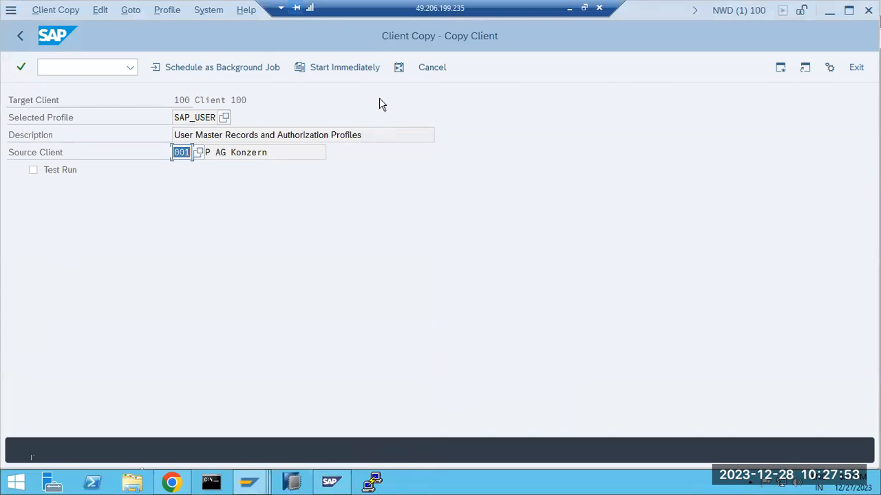
left_click(346, 68)
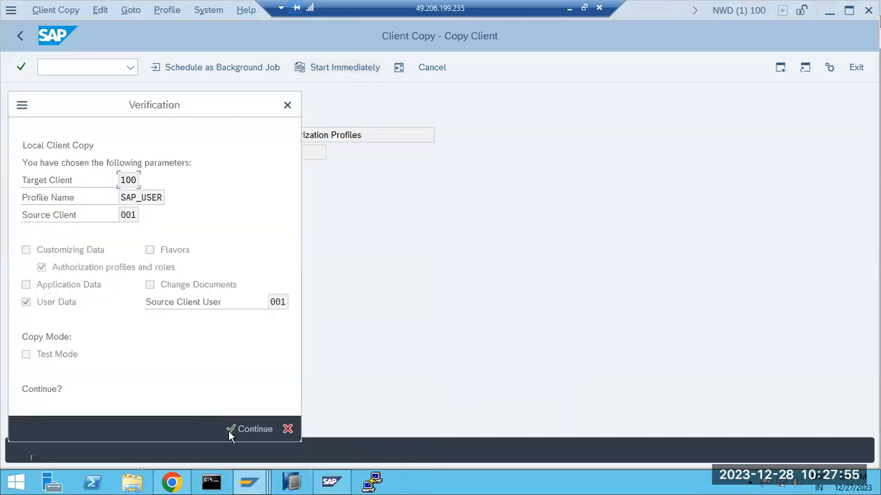
Confirm the verification dialog and let the copy process tables up to 14%
left_click(229, 429)
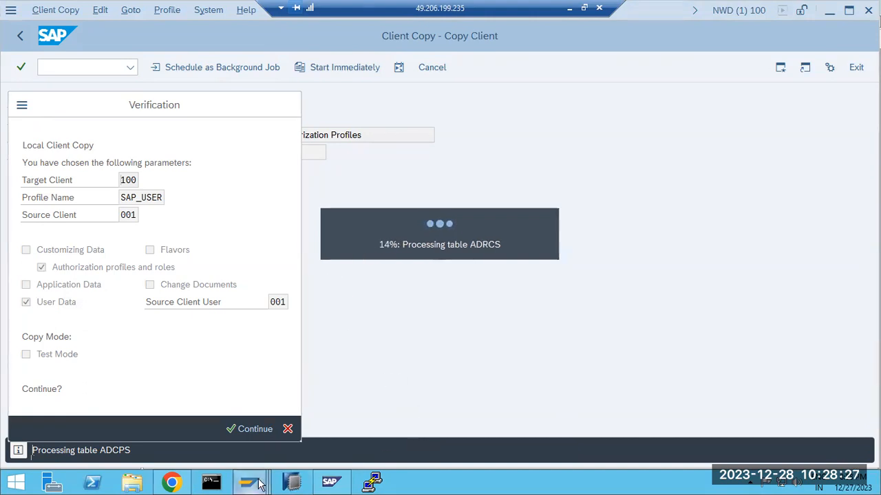
mouse_move(258, 483)
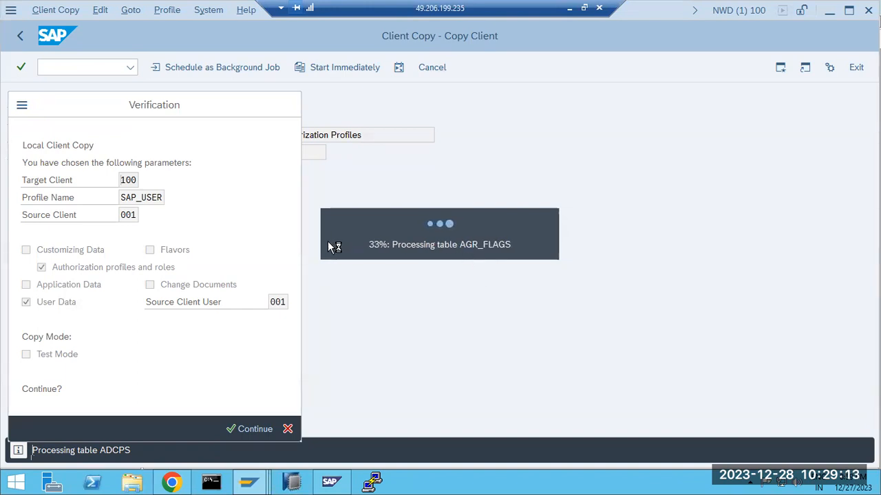
Cycle through the open sessions to reach the client 100 User Maintenance window
left_click(244, 483)
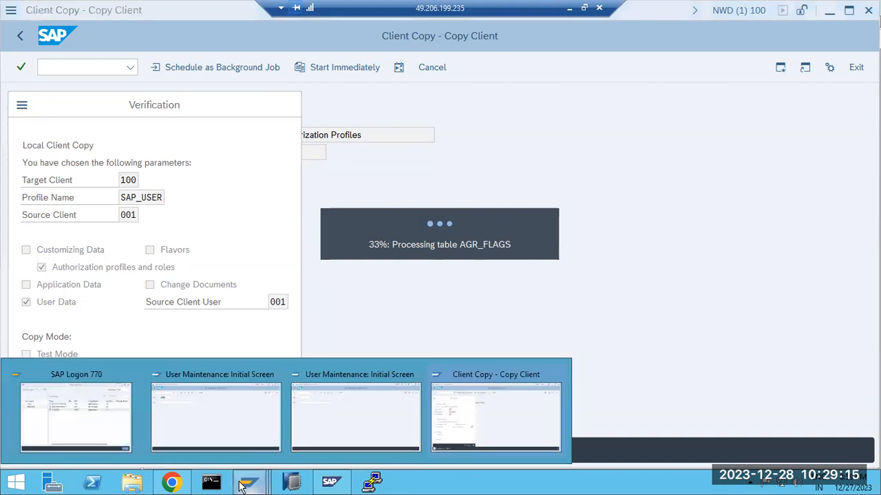
left_click(229, 429)
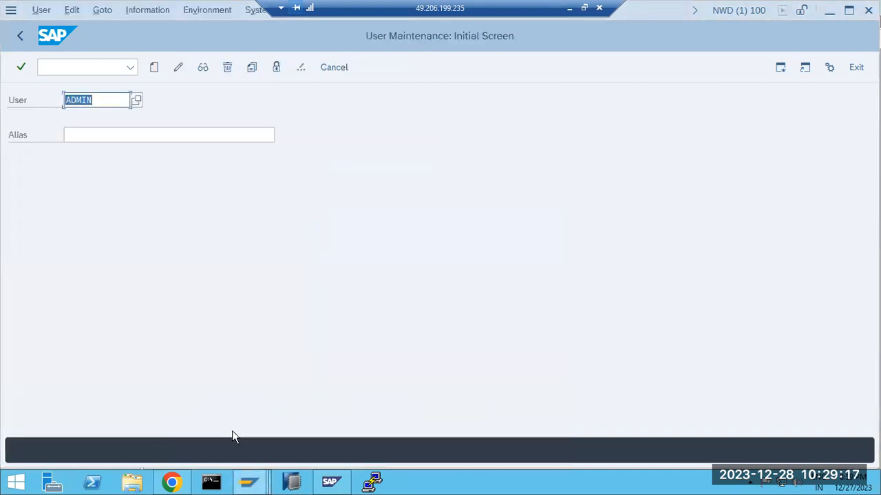
left_click(255, 485)
left_click(365, 427)
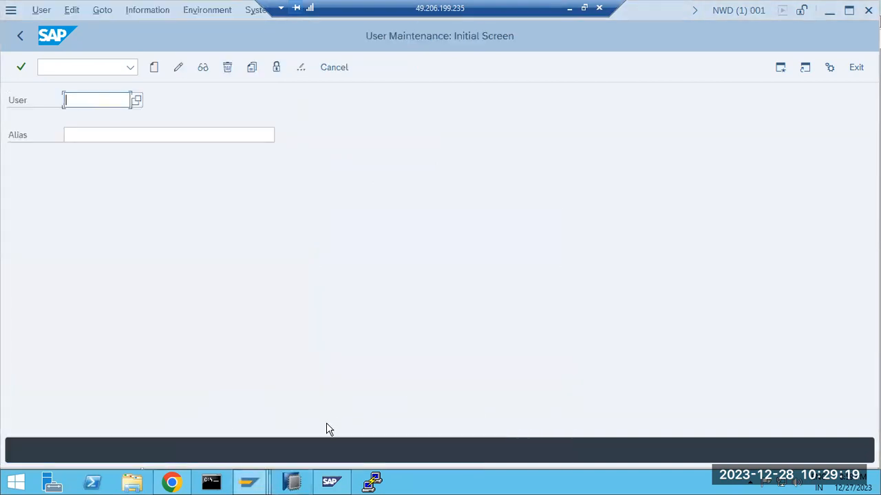
left_click(211, 483)
left_click(247, 484)
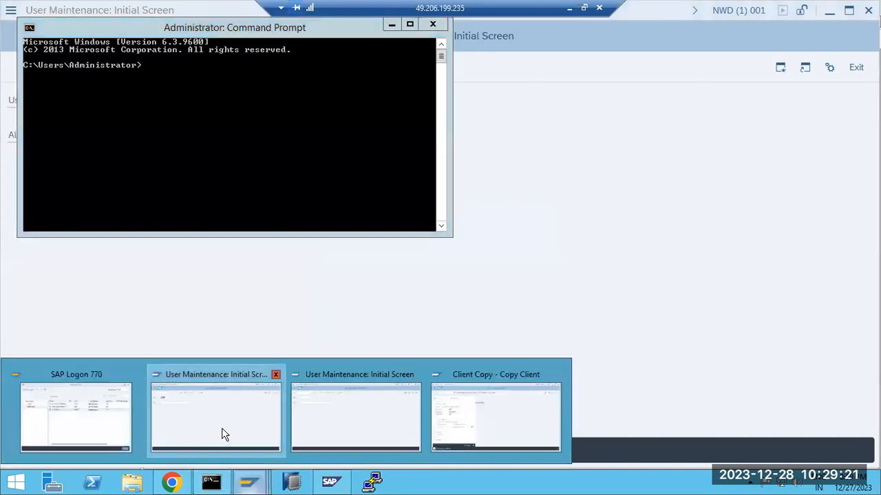
left_click(221, 434)
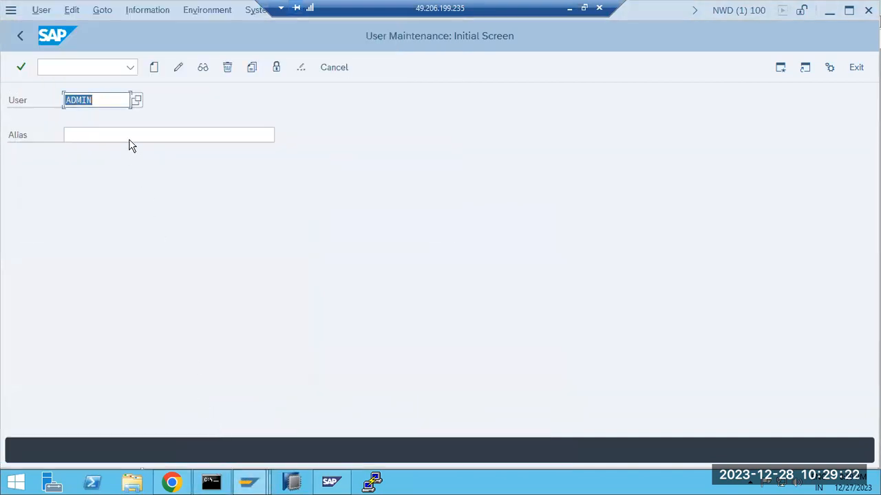
Run a user search that finds no values, clear ADMIN from User, and return to the client copy
left_click(144, 103)
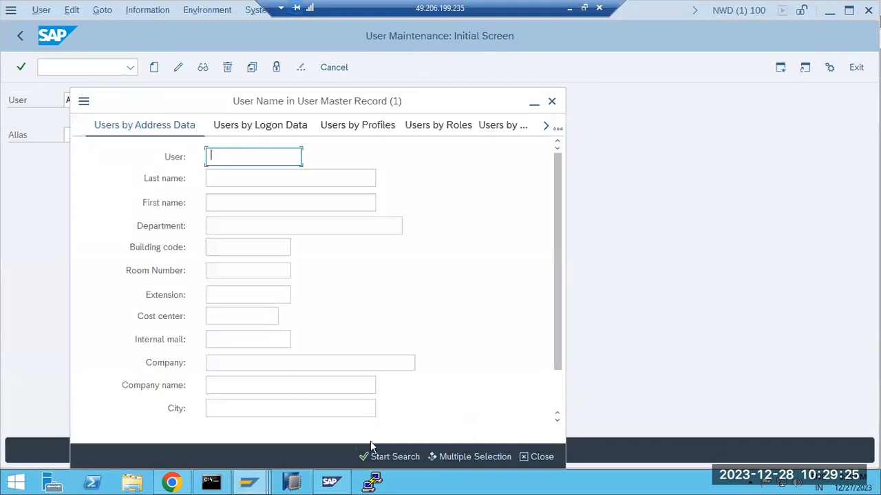
left_click(375, 455)
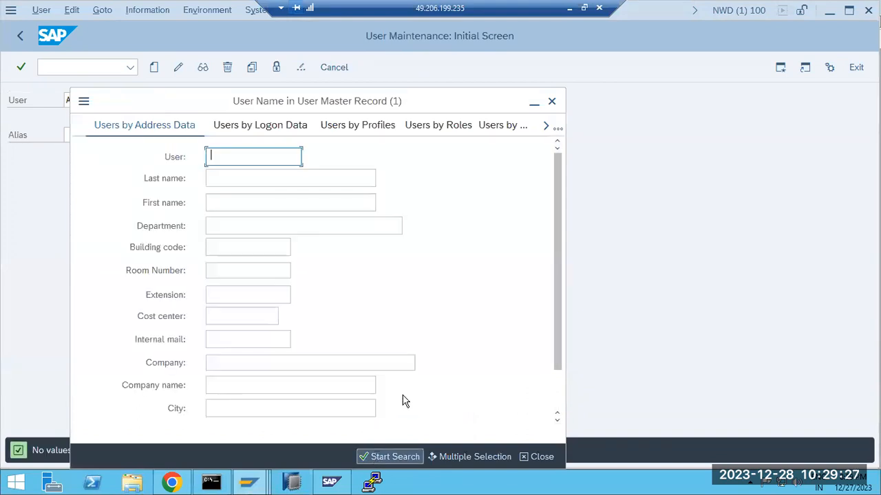
left_click(551, 102)
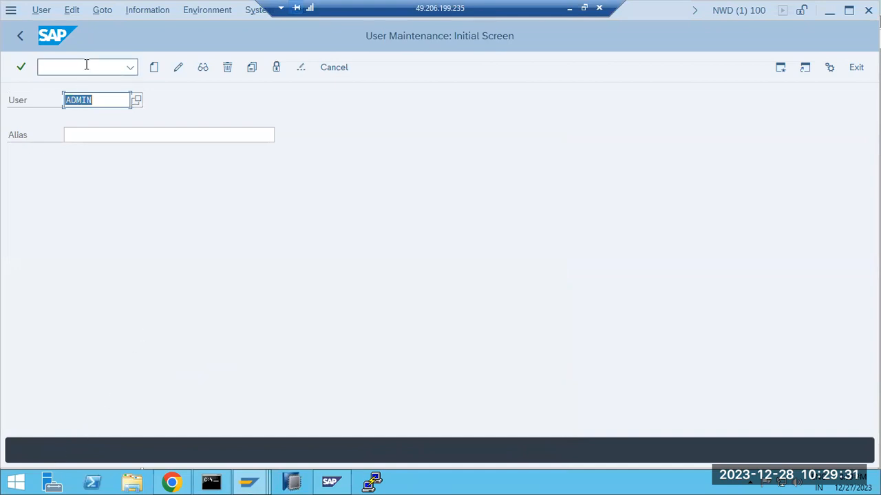
key("BackSpace")
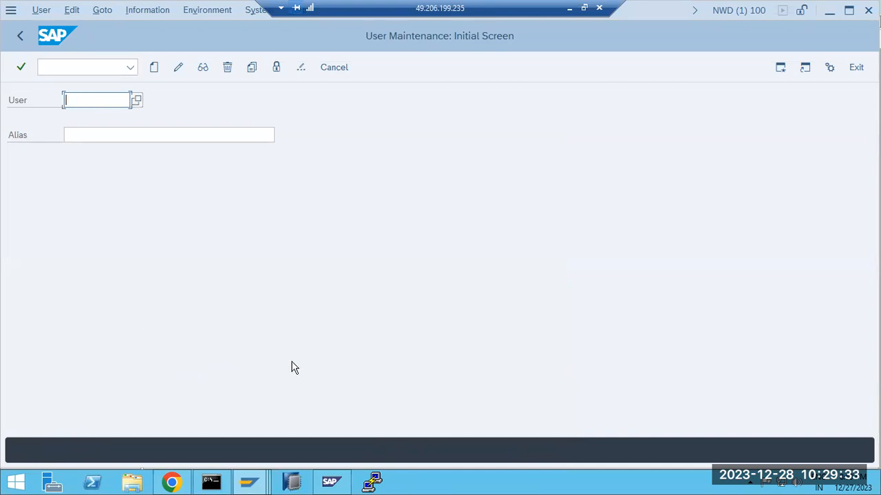
left_click(249, 482)
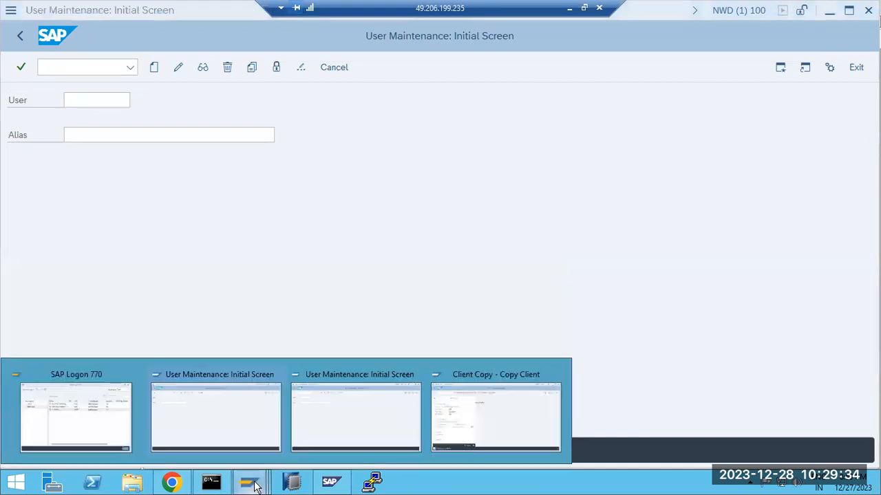
left_click(472, 422)
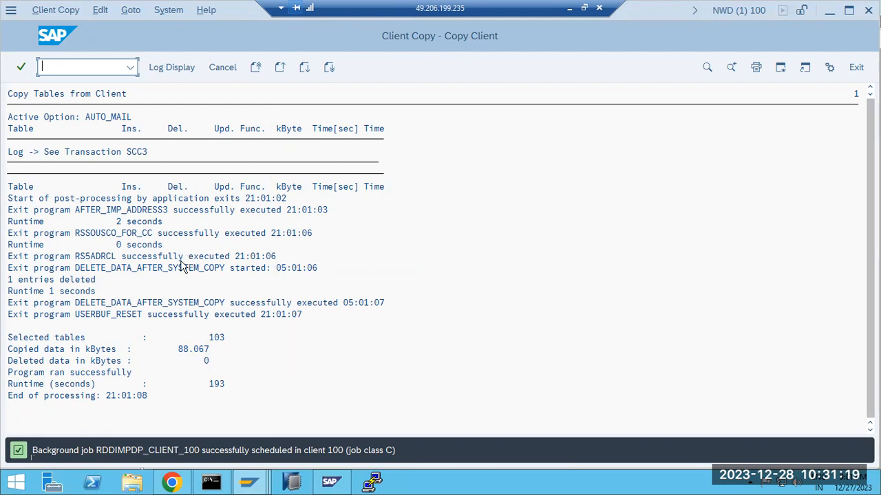
Review the finished copy log: 103 tables, 88.067 kB copied, program ran successfully
left_click(124, 210)
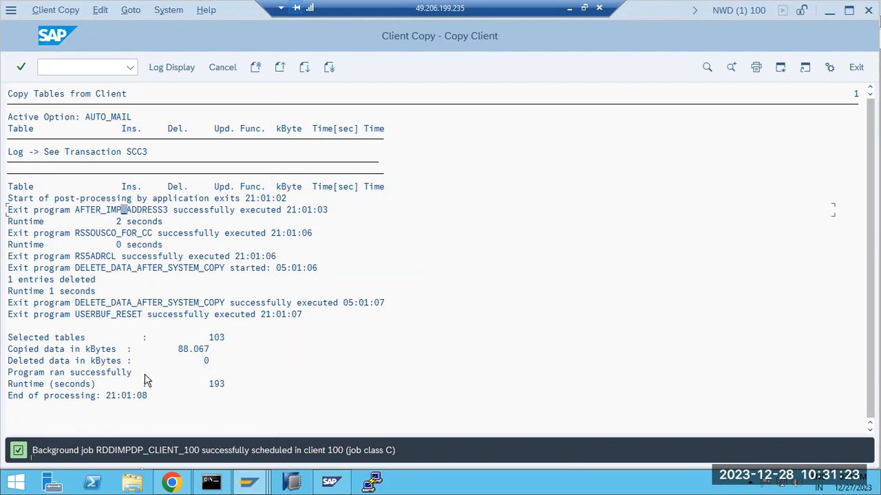
left_click(62, 351)
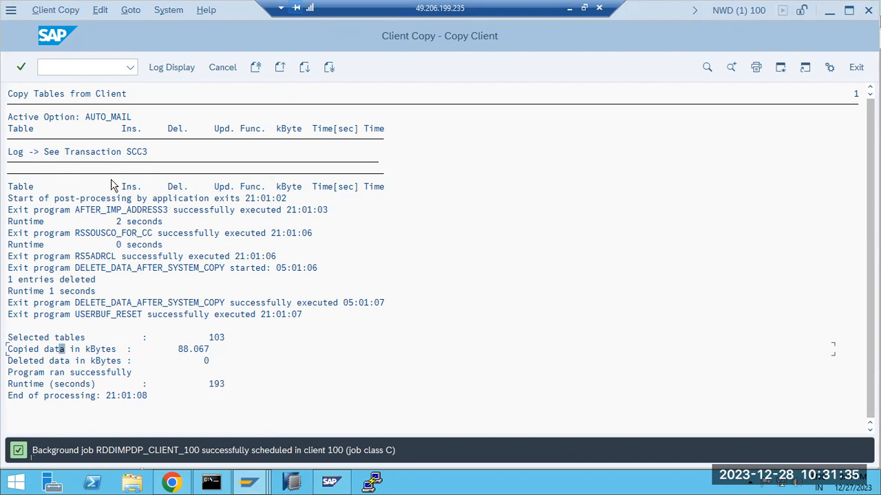
left_click(56, 152)
Open SCC3 log analysis and the details of the Completed client copy
left_click(69, 66)
type("/nscc3")
key("Return")
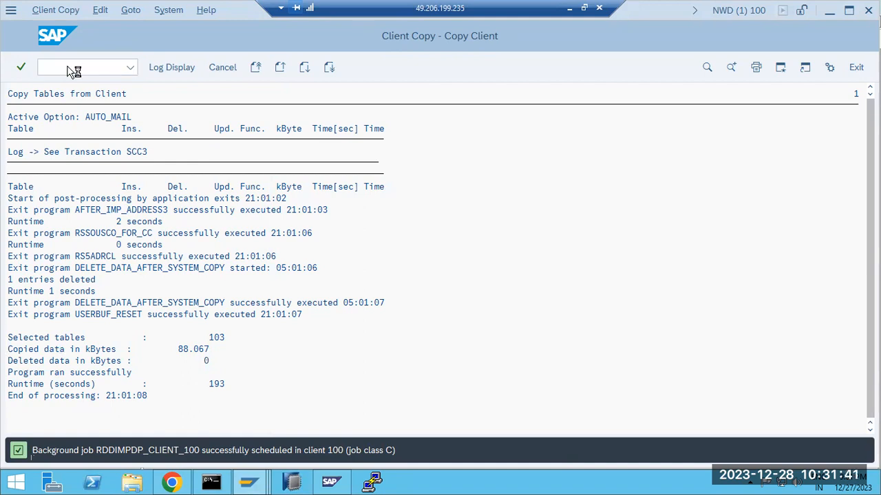
left_click(541, 151)
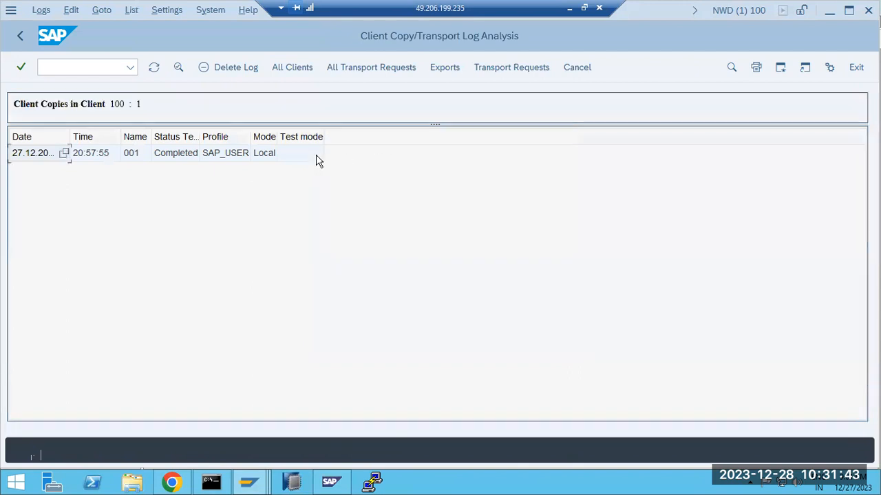
double_click(174, 152)
Check copied tables, target client 100 and profile SAP_USER, then return to the log overview
left_click(201, 269)
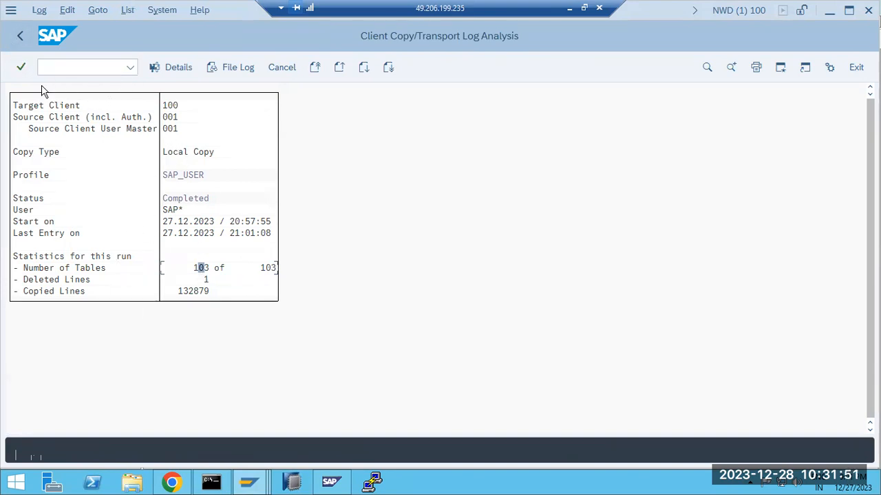
left_click(163, 105)
left_click(185, 177)
left_click(20, 42)
left_click(20, 41)
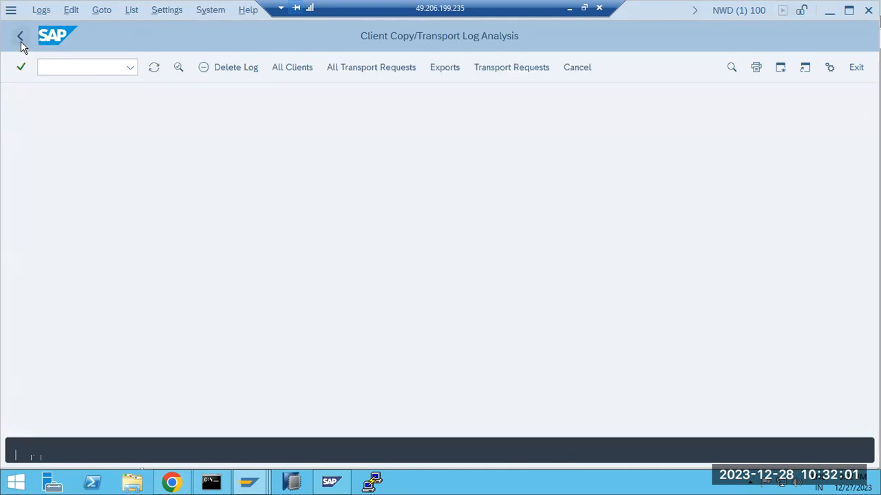
In SU01, list client 100's three users, including MANIK and SHESHA
left_click(531, 157)
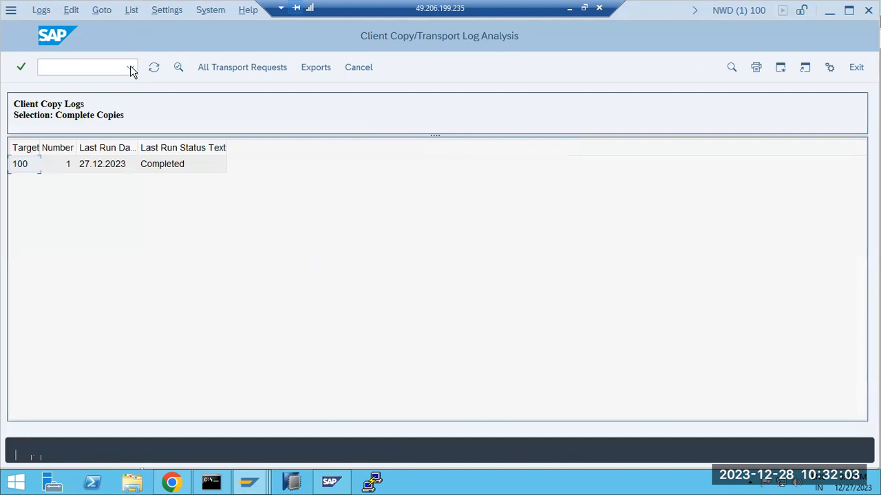
type("/")
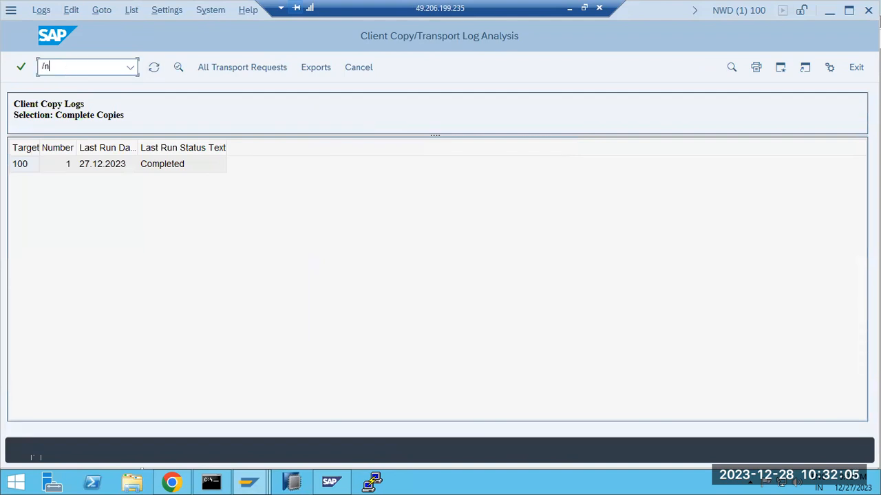
type("nsu01")
key("Return")
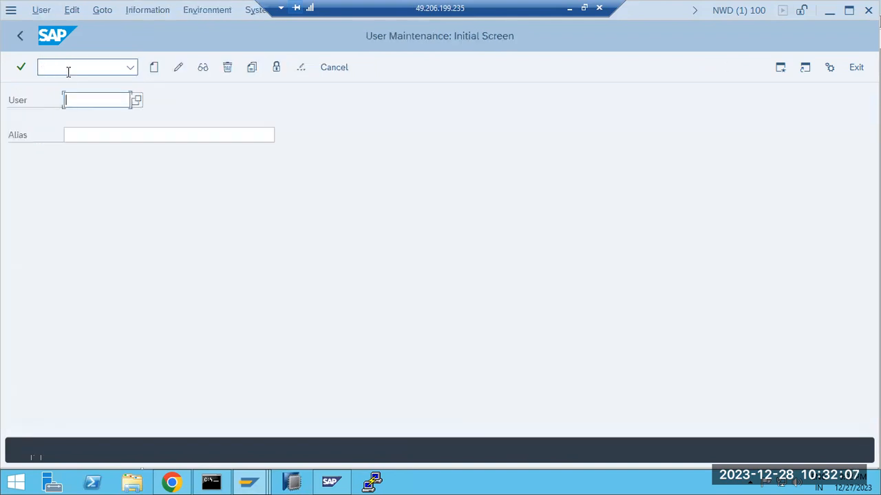
left_click(137, 101)
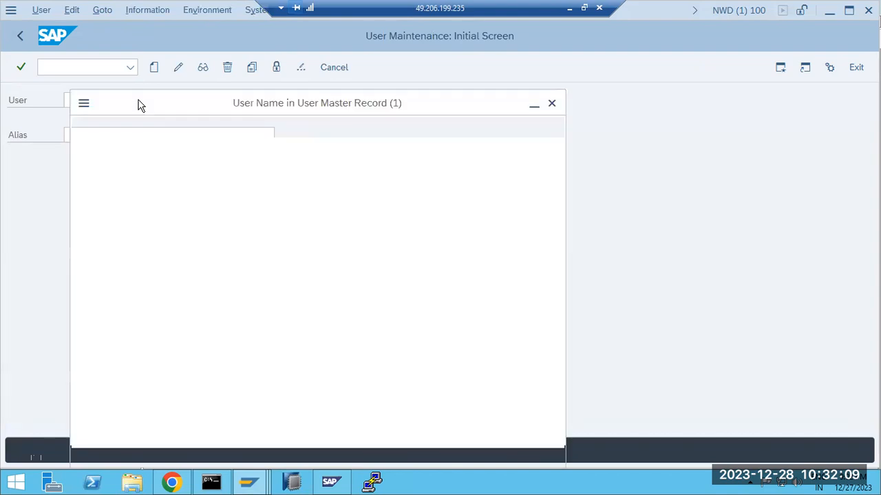
left_click(387, 456)
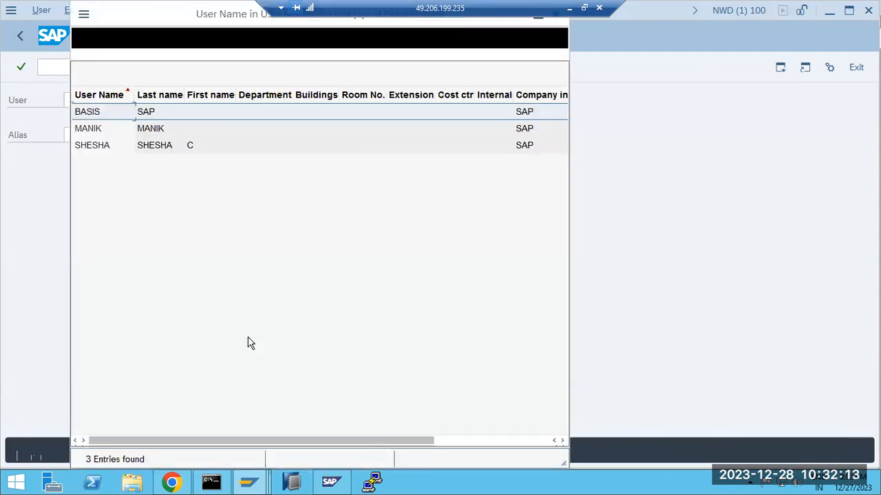
left_click_drag(131, 70, 151, 157)
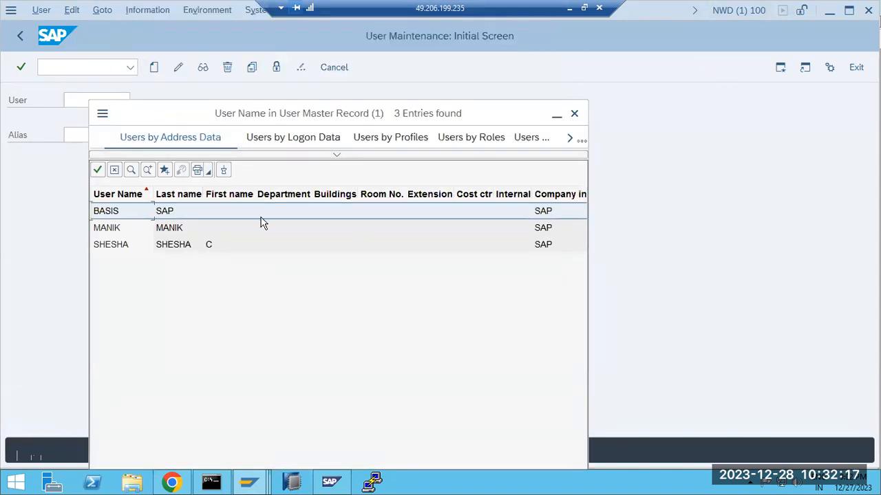
left_click(108, 232)
left_click(110, 247)
List client 001's five users, sort them descending by name, and close the list
left_click(248, 482)
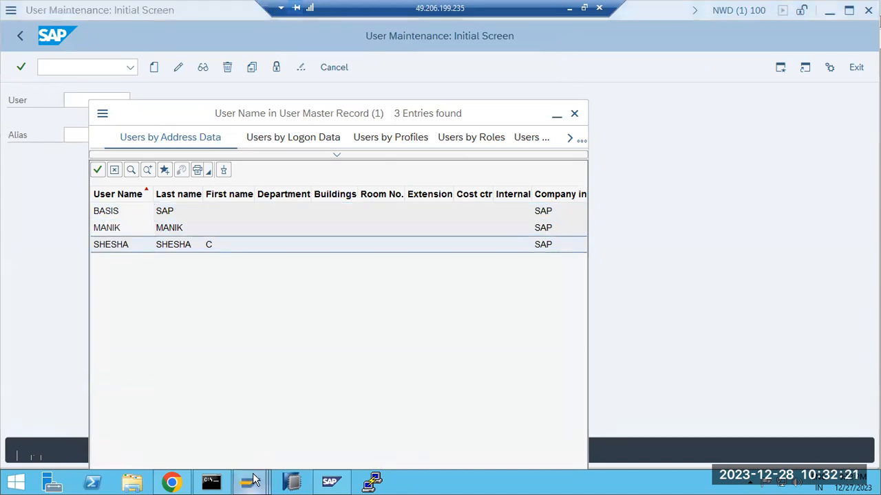
left_click(365, 415)
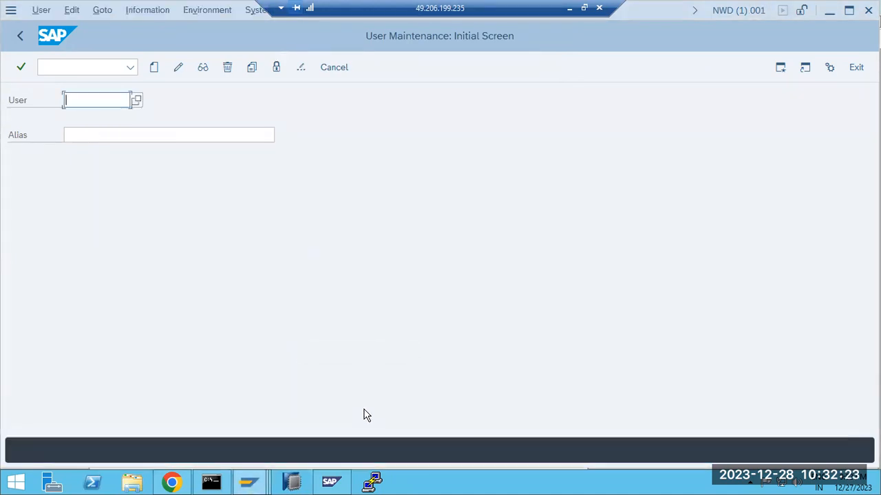
left_click(138, 100)
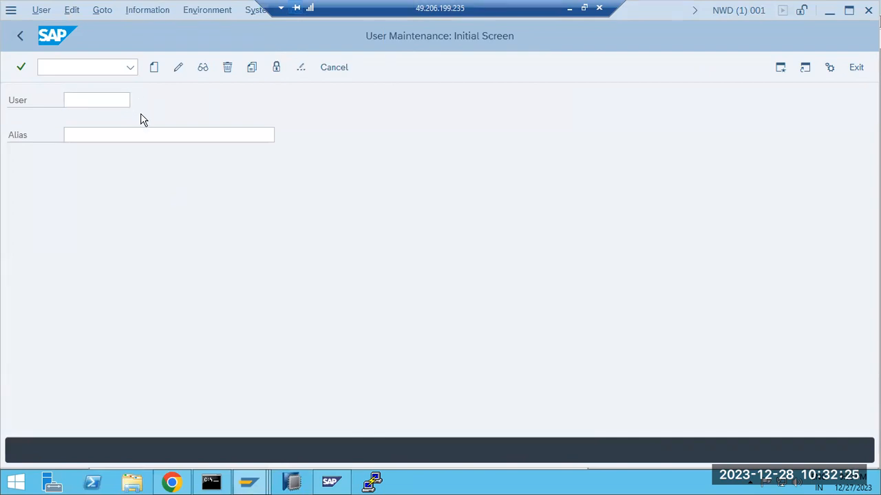
left_click(392, 458)
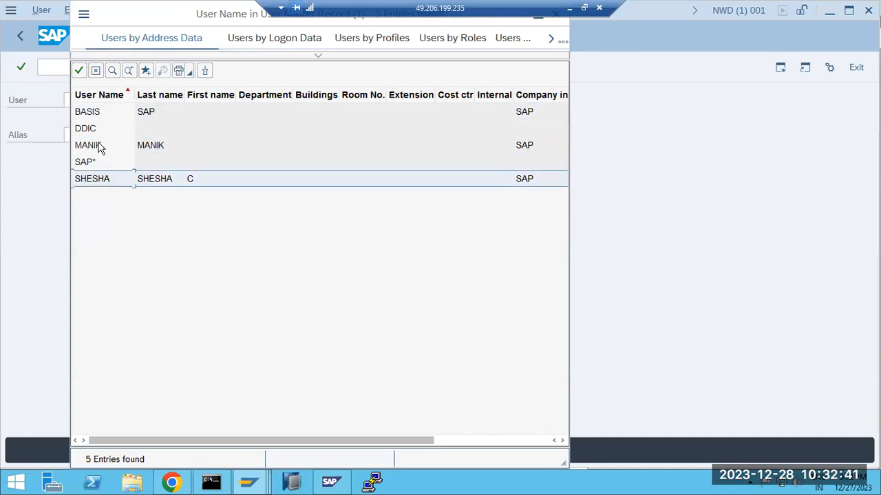
left_click(92, 98)
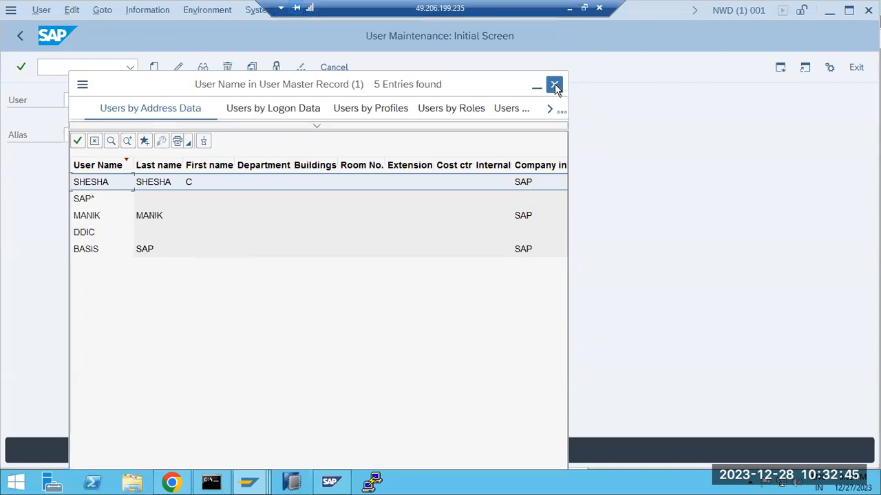
left_click(555, 85)
left_click(249, 480)
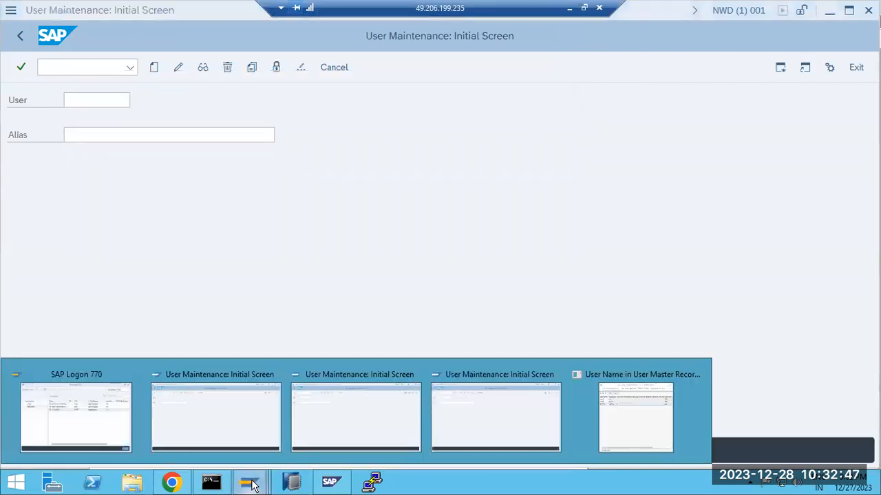
Close the leftover user list and move SAPNWD into the SAP ECC workspace to log on
left_click(644, 407)
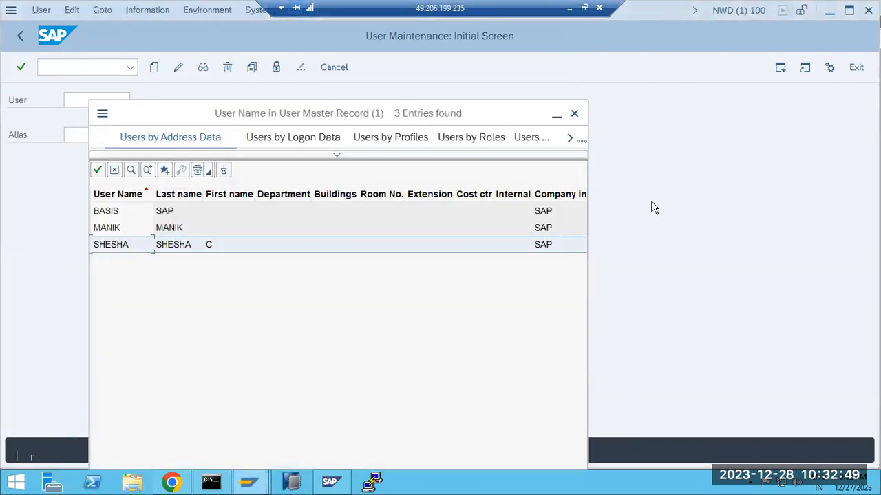
left_click(574, 114)
left_click(20, 36)
left_click(249, 480)
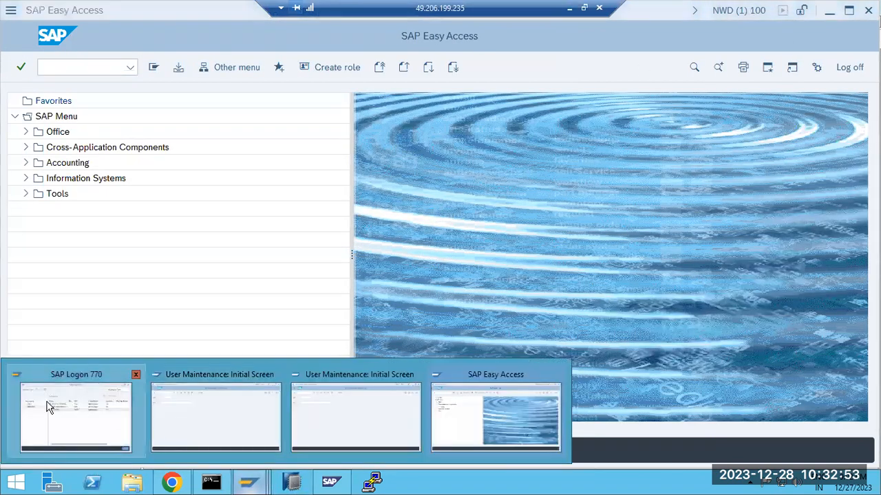
left_click(48, 407)
left_click_drag(243, 208, 246, 214)
double_click(246, 212)
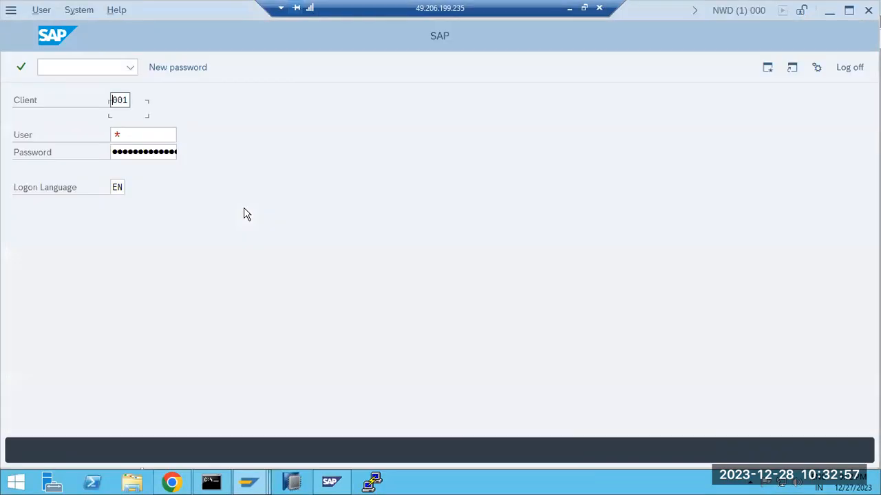
Log on to client 100 as user BASIS with the pasted password
type("100")
key("Tab")
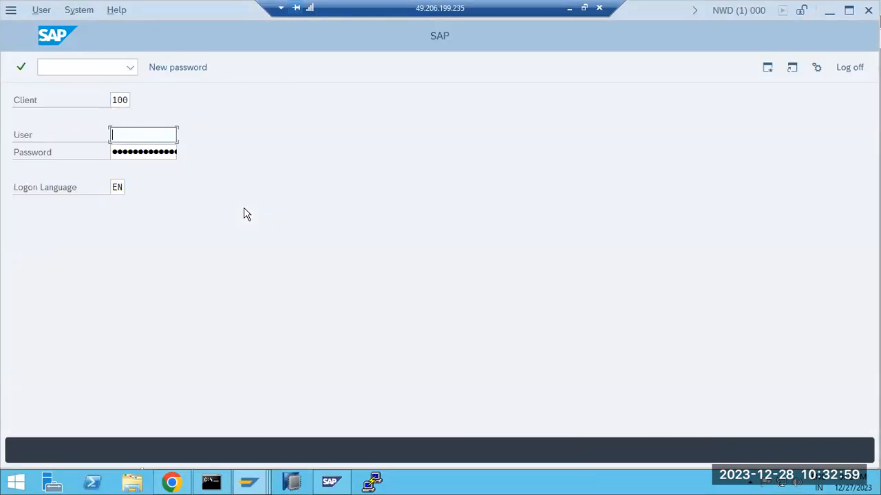
type("basis")
key("Tab")
key("ctrl+v")
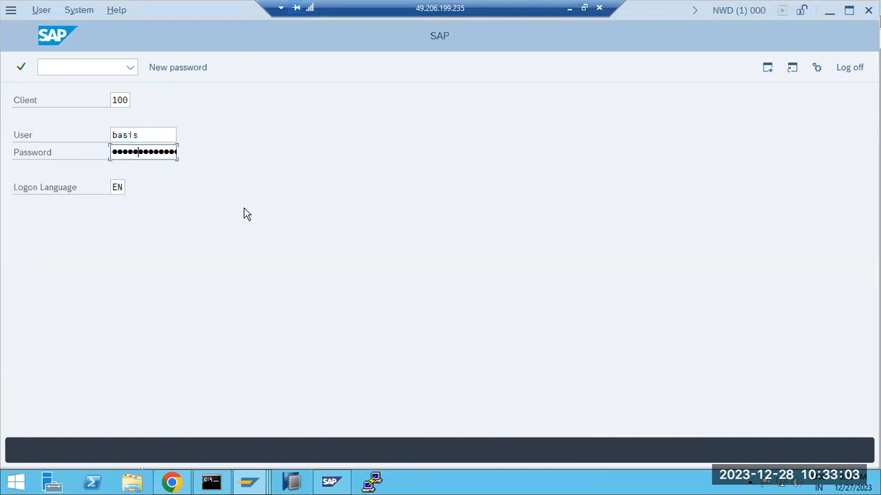
key("Return")
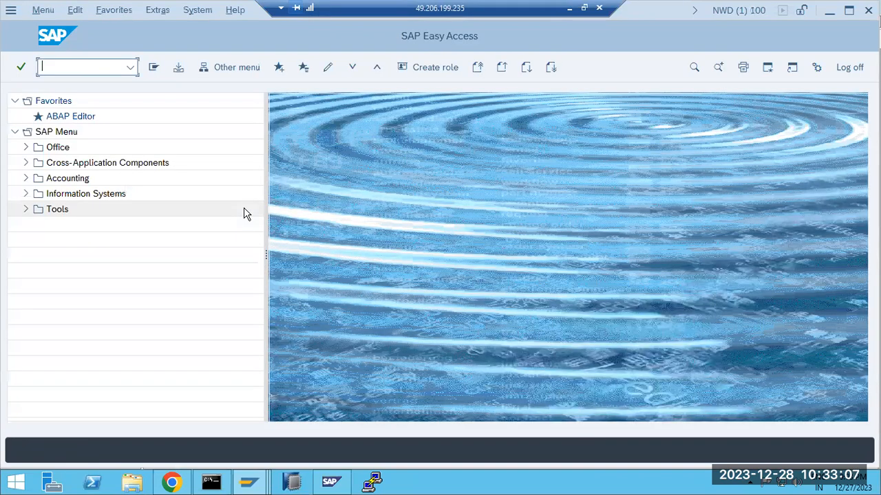
Check the system details, then select profile SAP_CUST in the local client copy
left_click(733, 9)
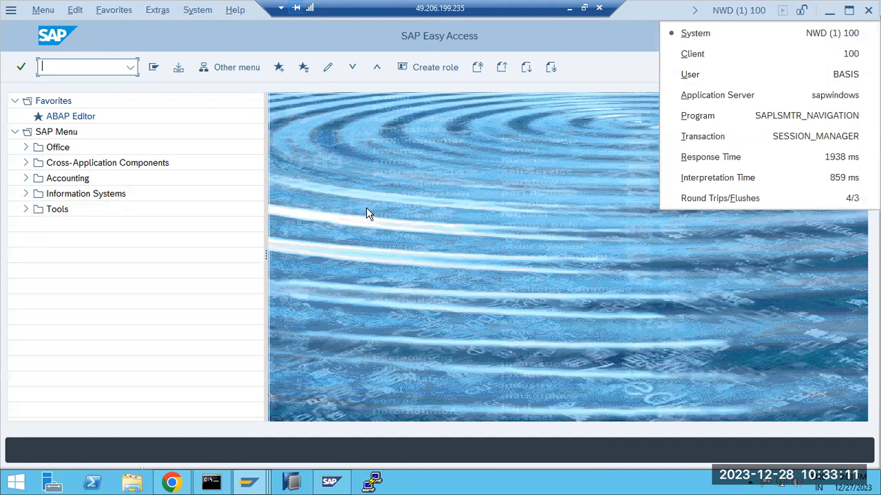
left_click(345, 263)
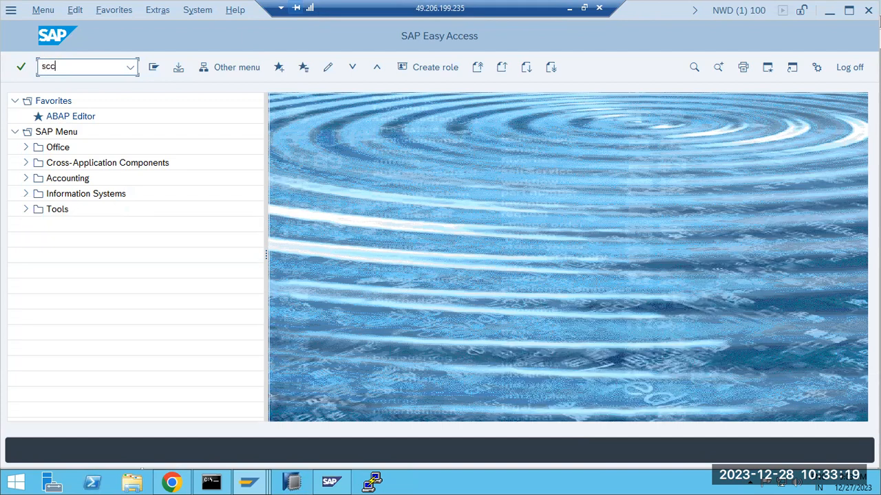
key("Return")
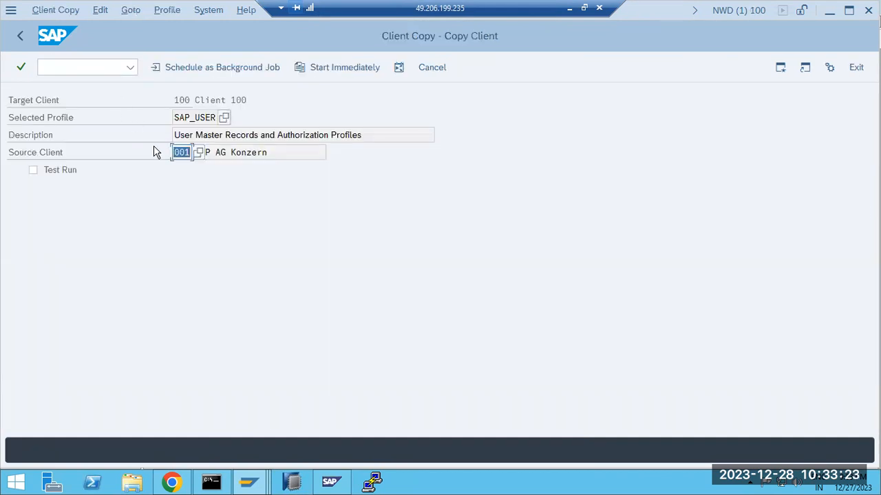
left_click(224, 118)
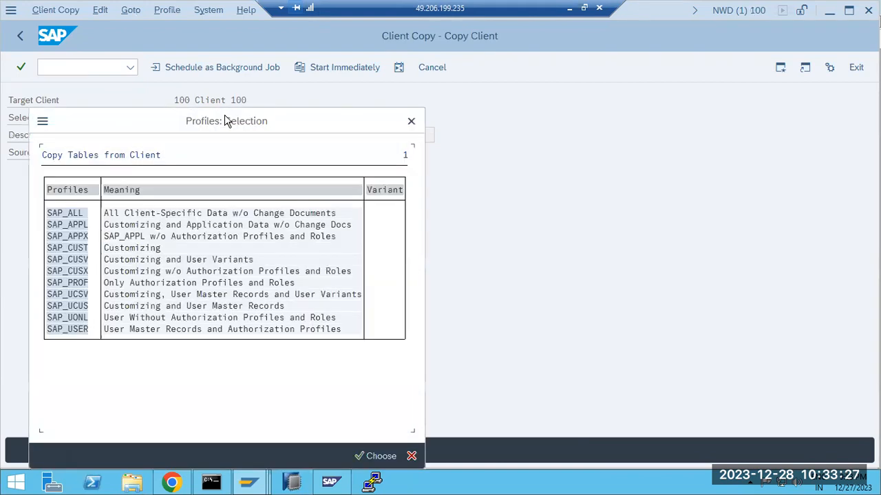
double_click(59, 248)
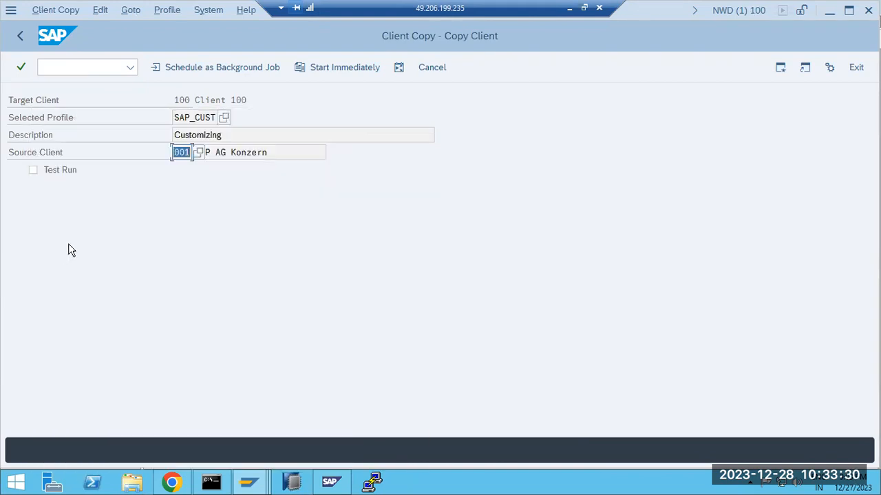
Schedule the SAP_CUST copy as a background job starting immediately
left_click(181, 73)
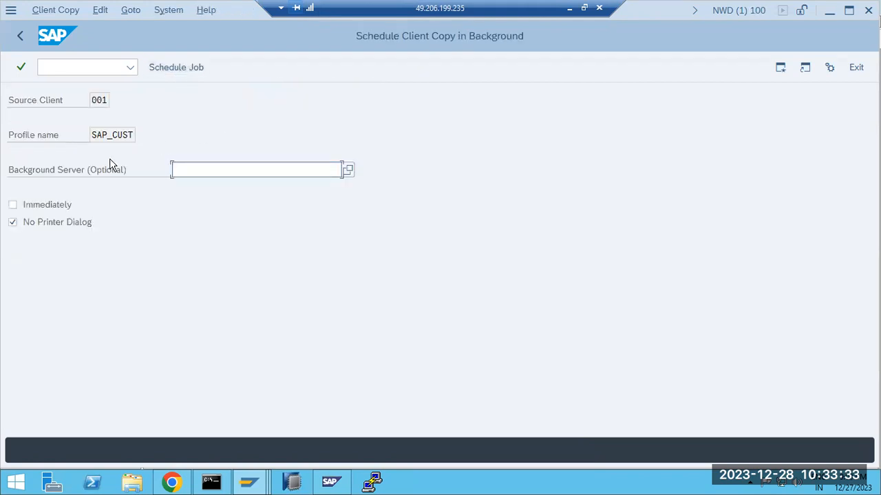
left_click(51, 205)
left_click(171, 70)
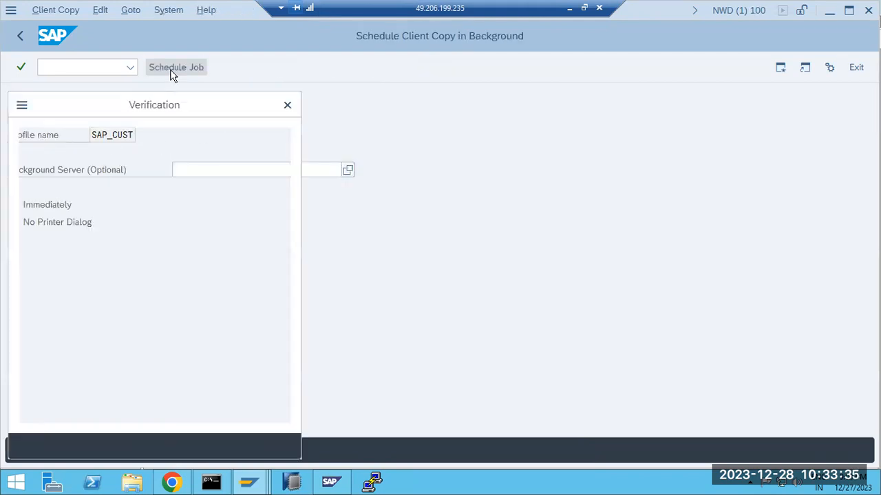
left_click(243, 445)
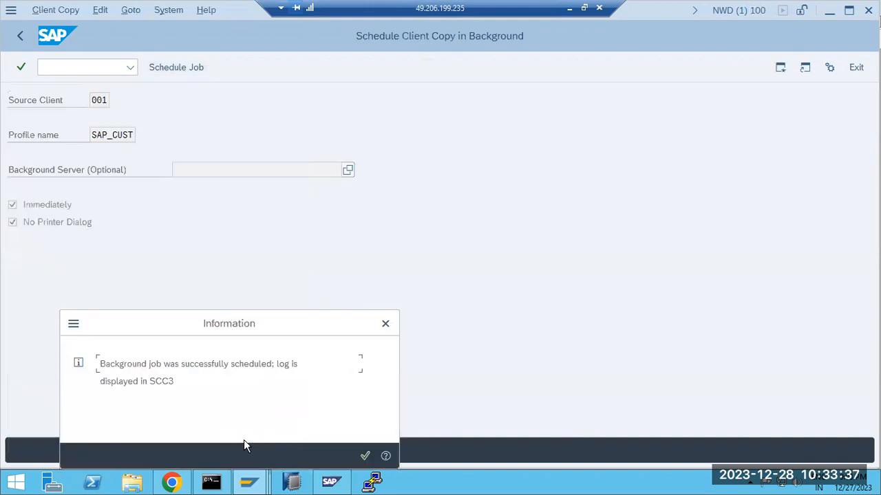
left_click(365, 455)
Run SCC3 to view the client copy log
left_click(97, 67)
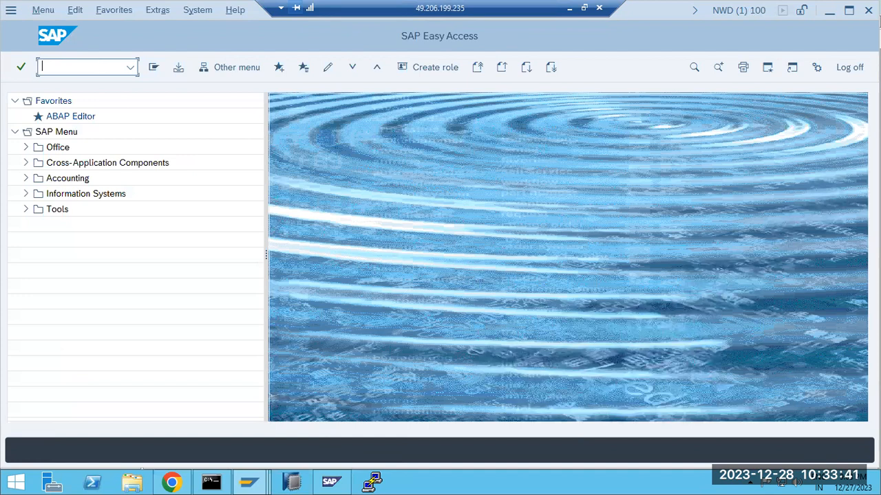
type("scc3")
key("Return")
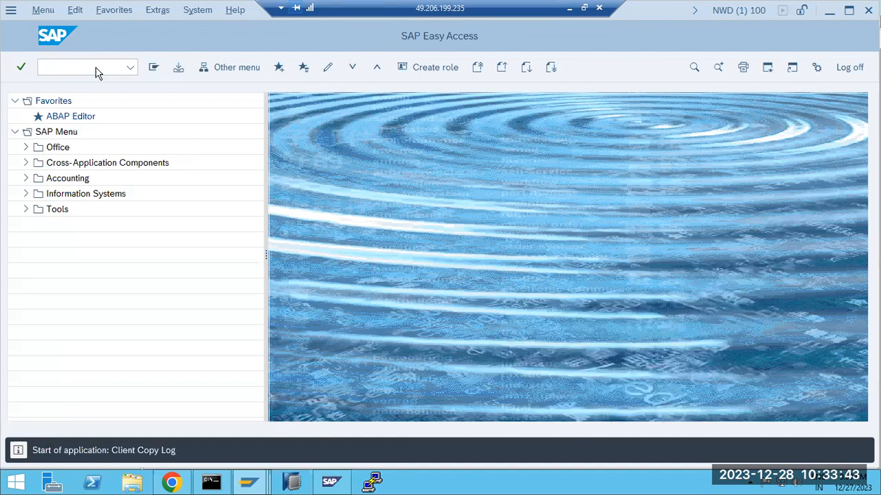
Open the running SAP_CUST copy's details and refresh; still 0 of 9862 tables copied
left_click(535, 153)
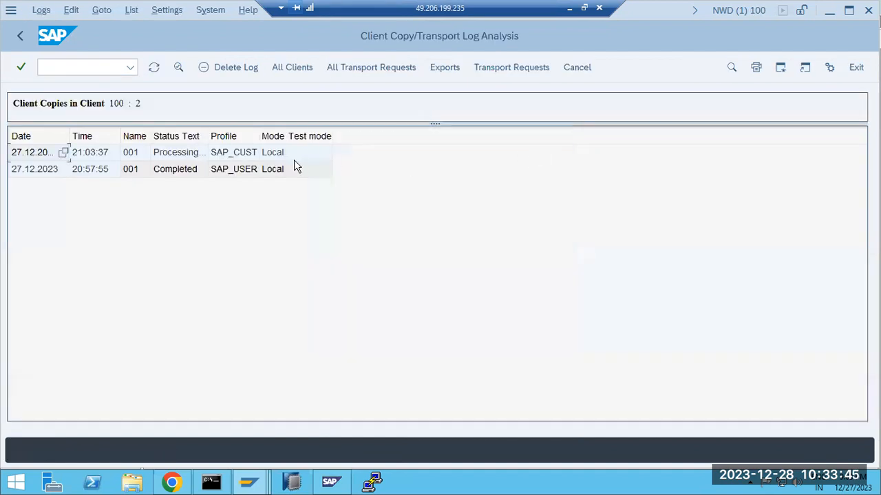
double_click(178, 154)
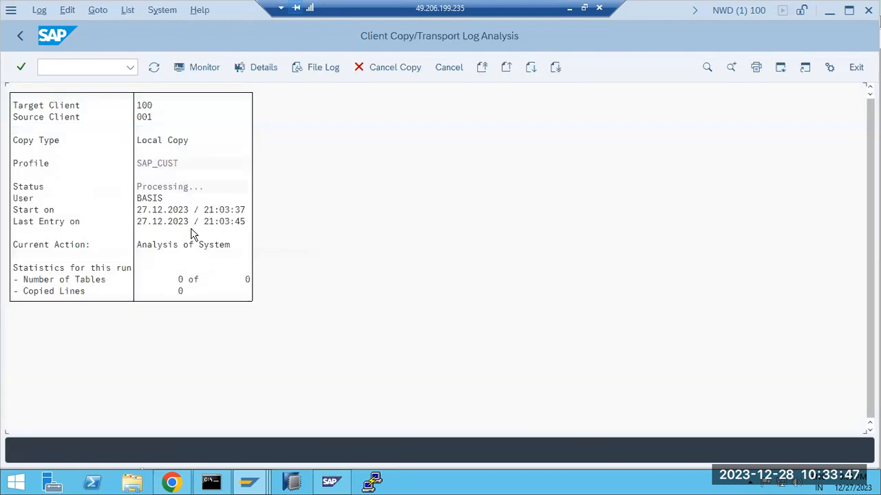
left_click(153, 67)
left_click(153, 68)
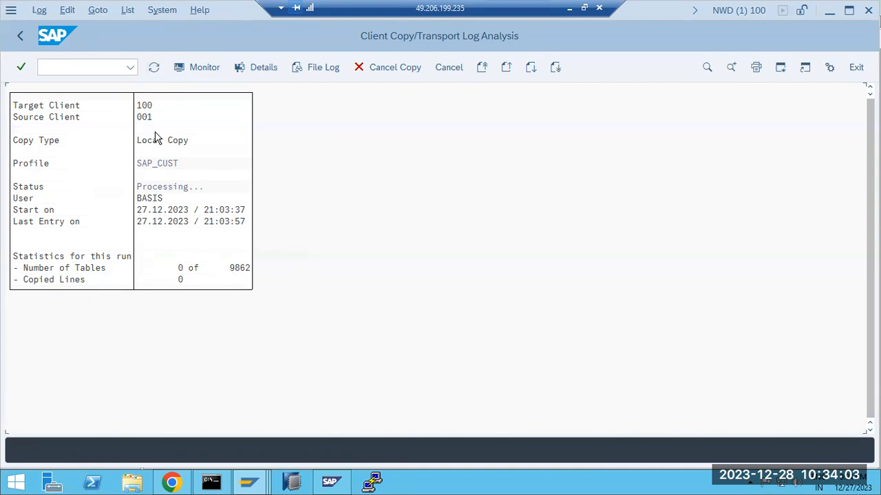
left_click(153, 68)
left_click(154, 66)
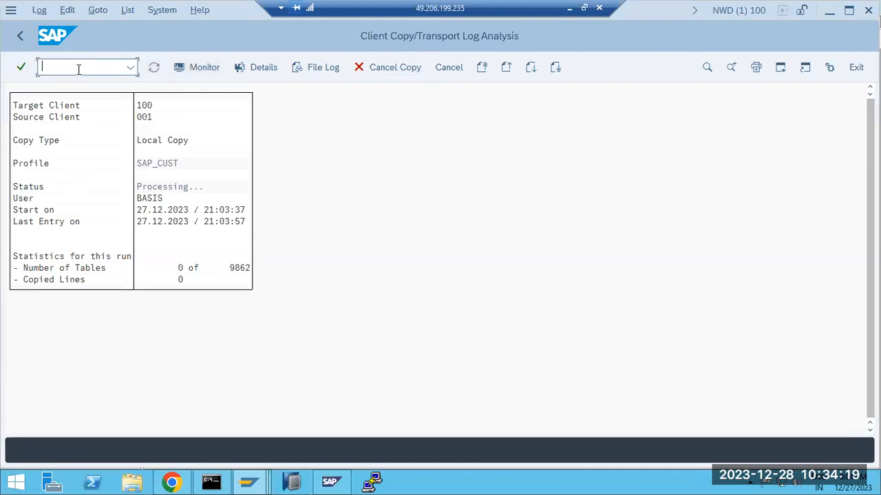
Confirm in SM37 that background job CLIENTCOPY 001 -> 100 (SAP_CUST) is Active, then return to SAP Easy Access
type("sm37")
key("Return")
left_click(199, 69)
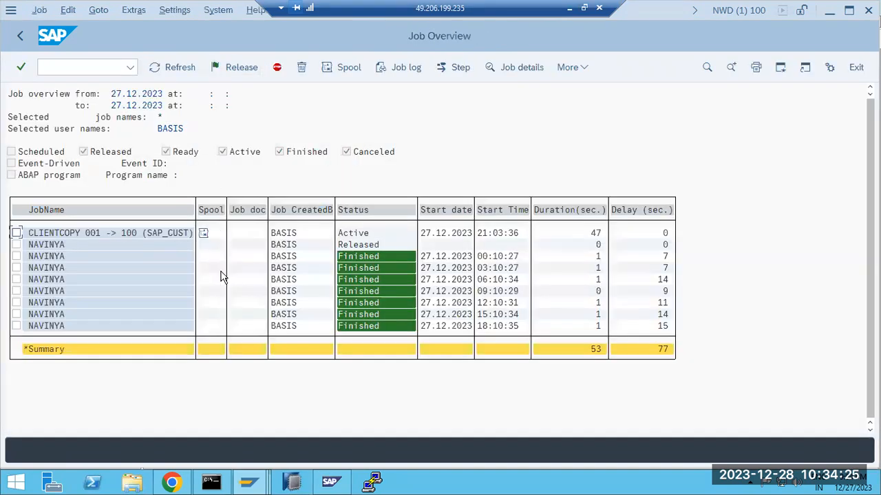
left_click(69, 235)
left_click(19, 38)
left_click(20, 38)
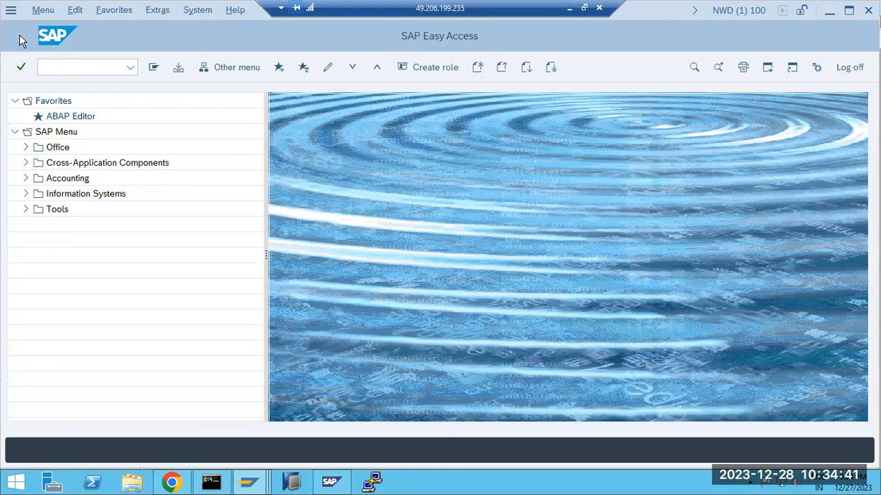
Switch to the other SAP Easy Access window and open the client copy log with scc3
left_click(249, 482)
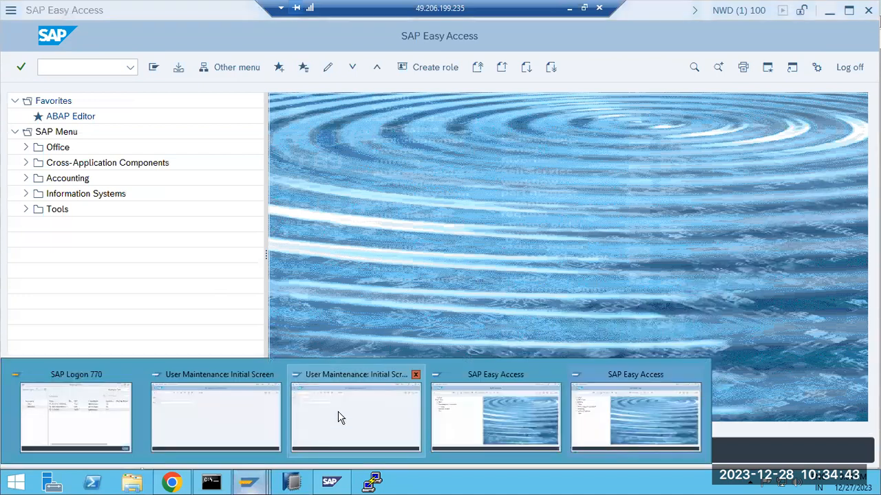
left_click(596, 408)
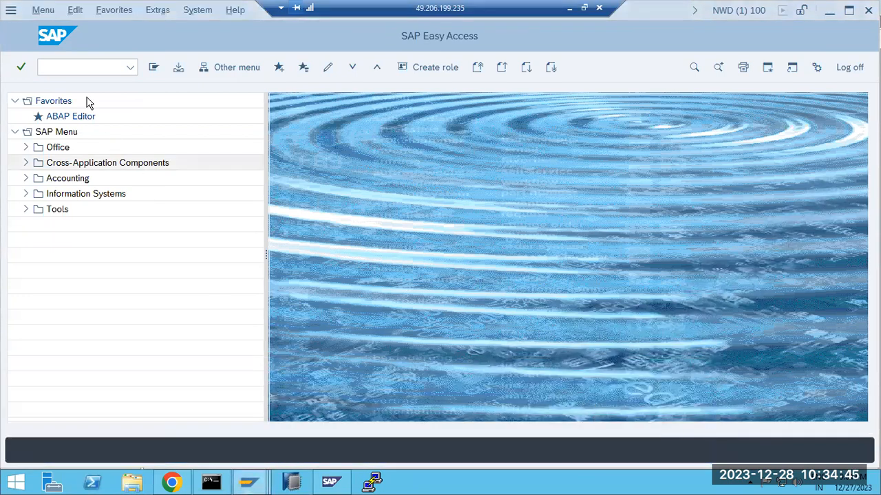
left_click(70, 65)
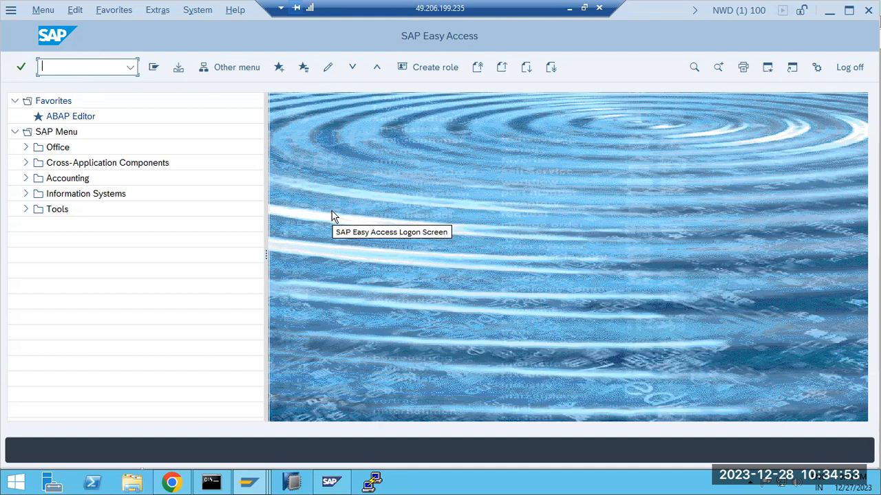
type("sm")
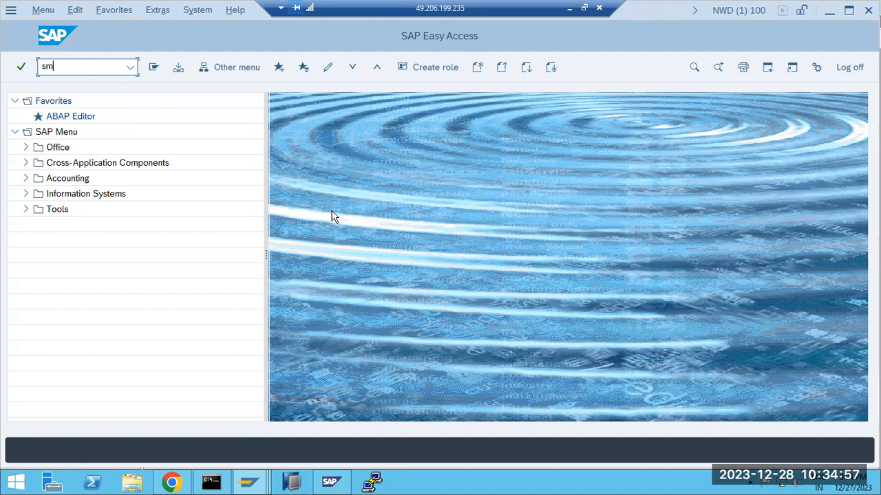
key("BackSpace")
key("BackSpace")
type("scc3")
key("Return")
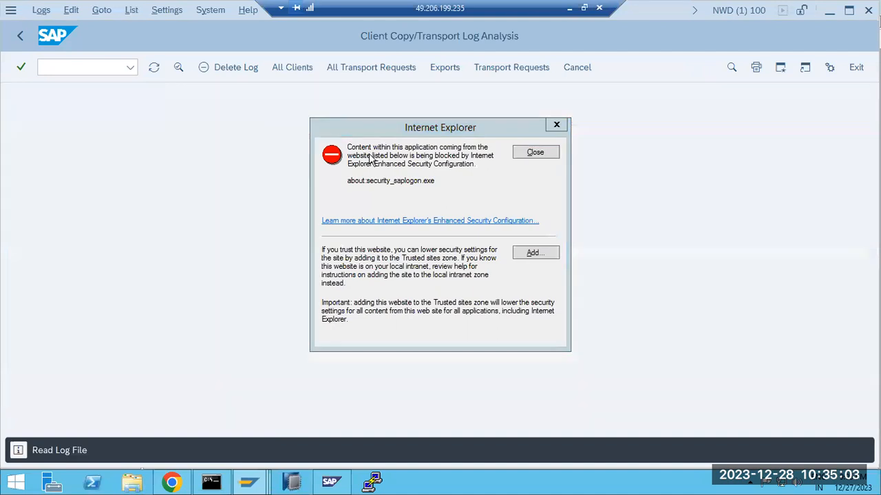
Dismiss the Internet Explorer warning and refresh the client copy log until it shows 17 of 9862 tables
left_click(528, 151)
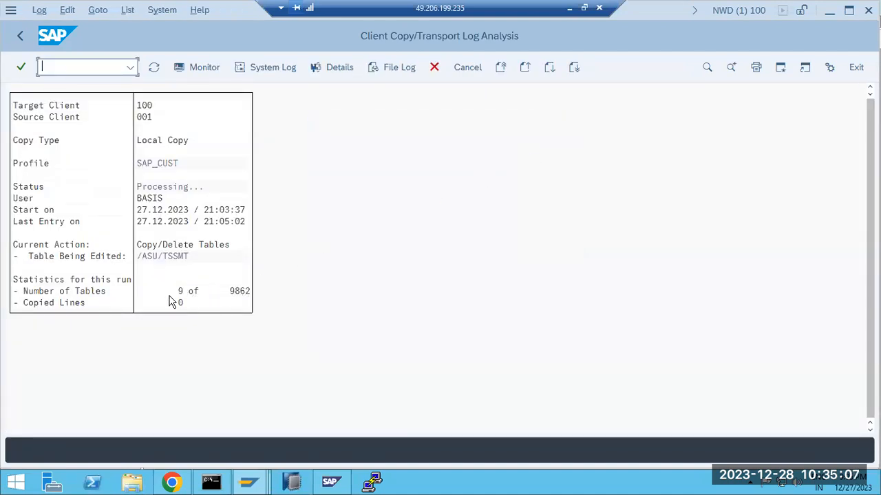
left_click(152, 70)
left_click(153, 72)
left_click(153, 72)
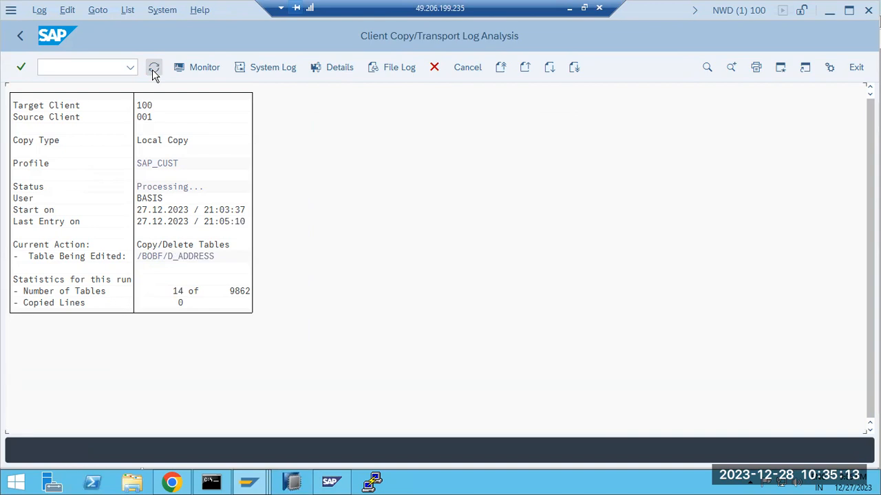
left_click(153, 68)
left_click(153, 68)
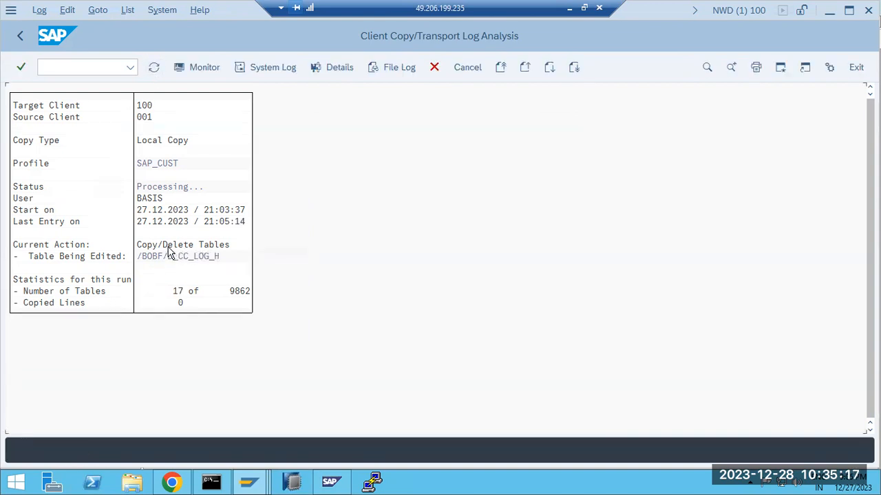
Review source client 001 and target client 100, then minimize the remote session to reach Paint
left_click(151, 120)
left_click(144, 105)
left_click(570, 8)
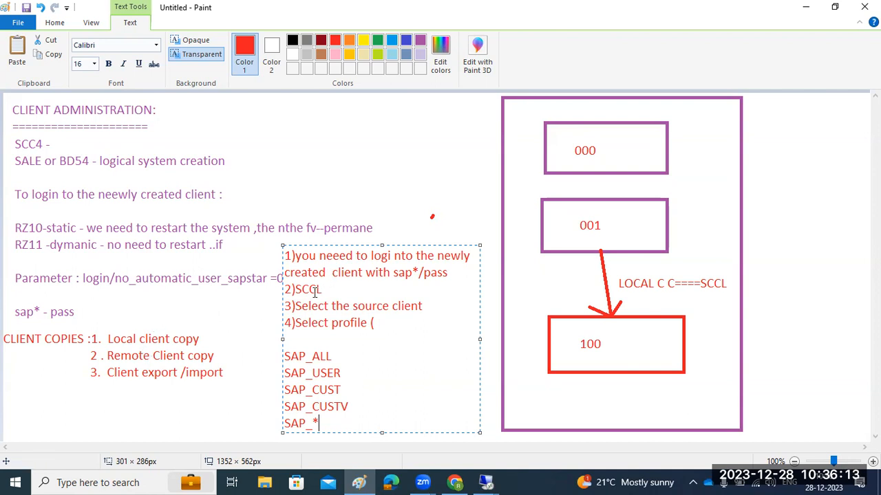
Add the note 'Client copy logs - scc3' at the top of the Paint notes and return to SAP
left_click_drag(301, 290, 318, 290)
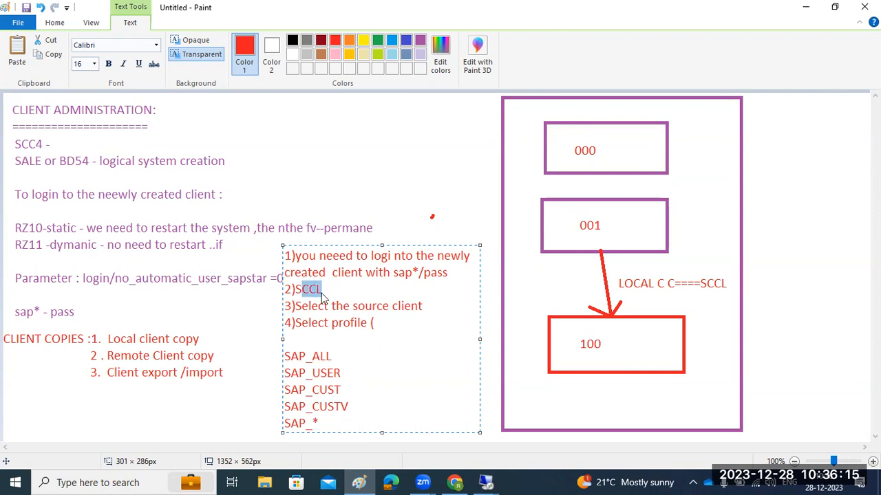
left_click(260, 386)
left_click_drag(302, 377, 449, 395)
left_click_drag(253, 117, 476, 179)
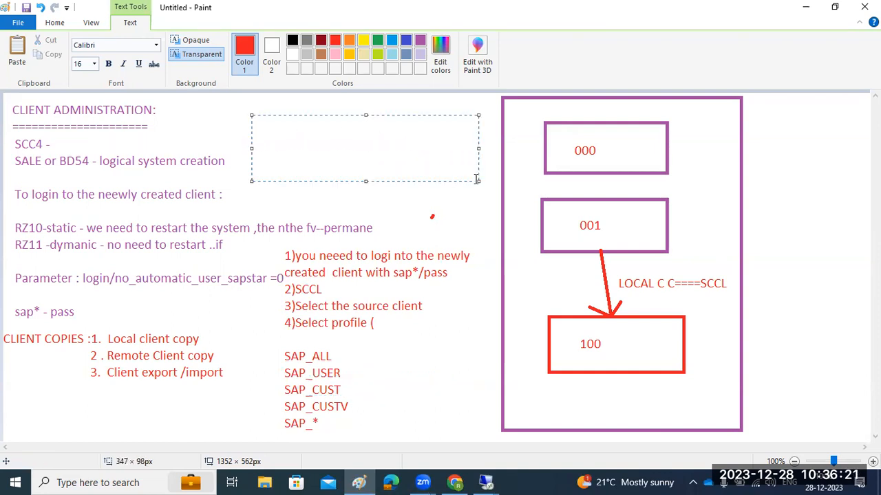
type("Client copy lo")
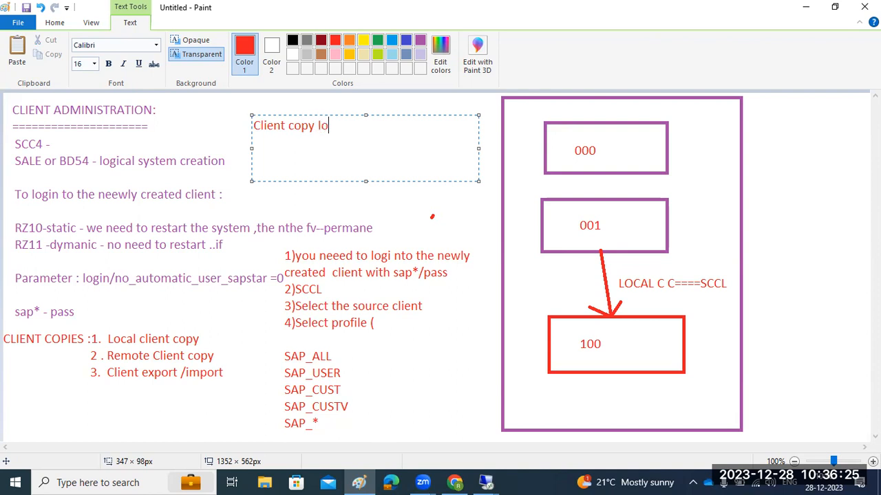
type("gs - scc3")
left_click(486, 482)
left_click(507, 430)
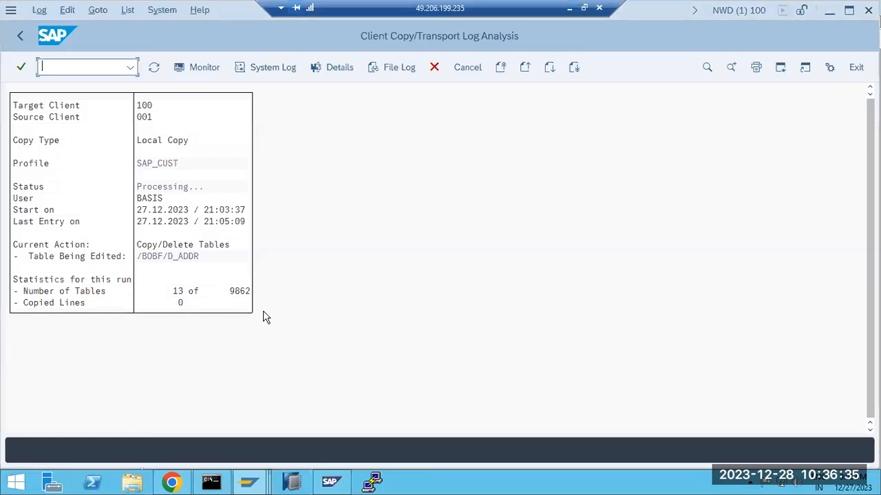
Cancel the running client copy, confirm it, and view the system log with two recv failed errors
left_click(153, 69)
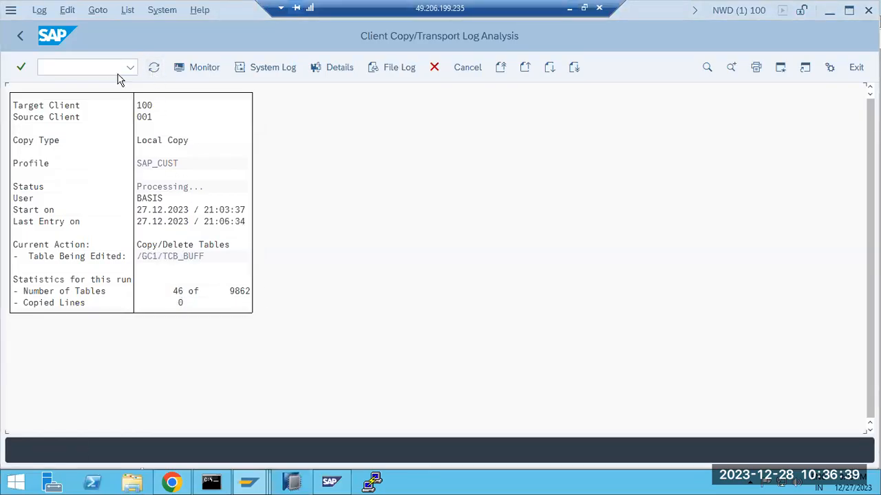
left_click(429, 73)
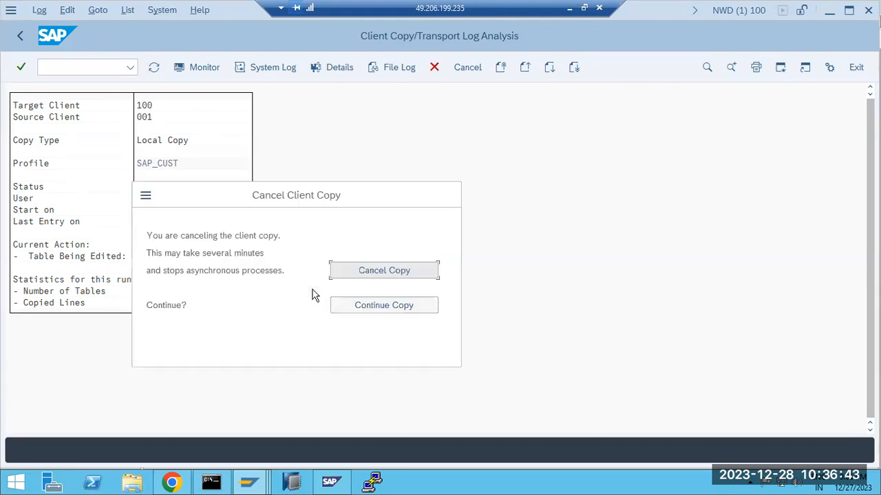
left_click(384, 270)
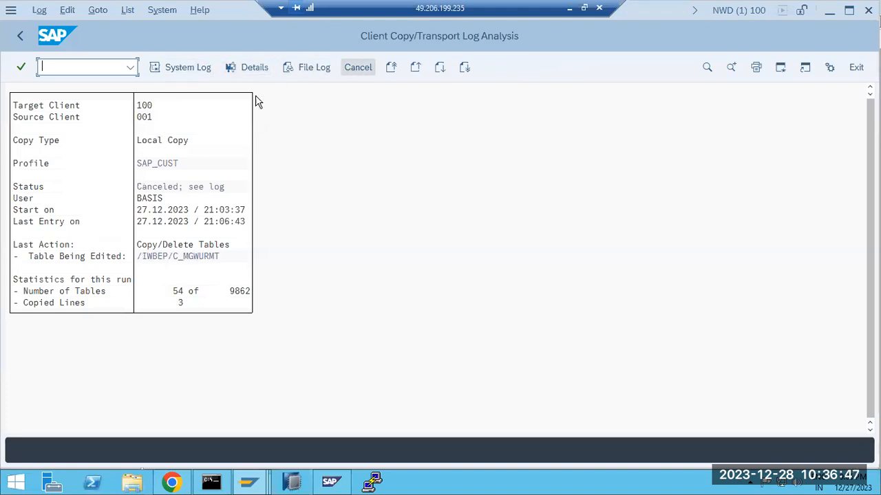
left_click(20, 36)
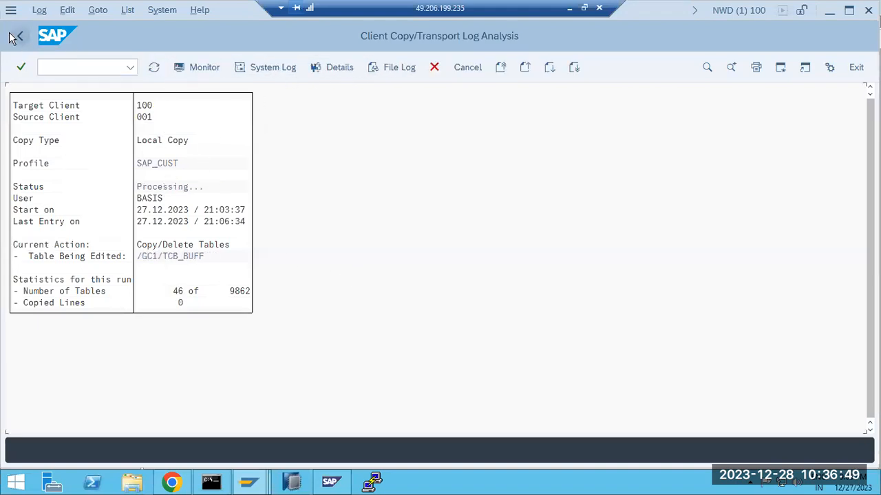
left_click(21, 37)
left_click(154, 66)
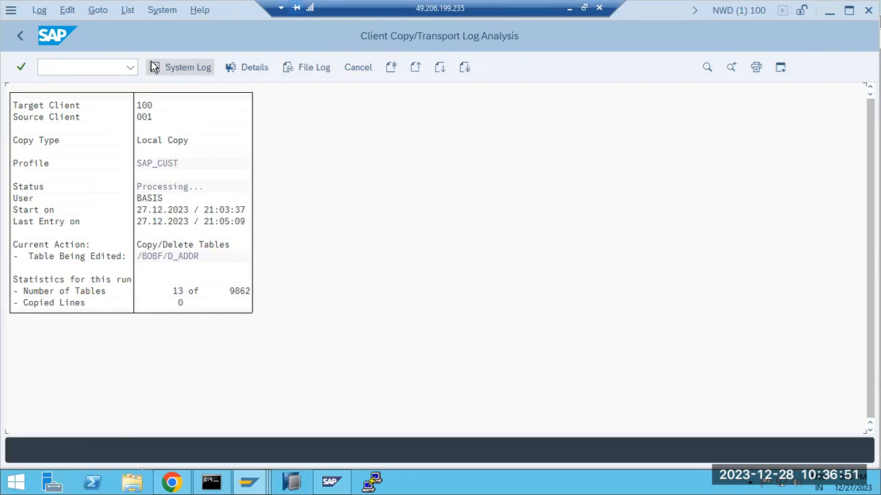
left_click(154, 66)
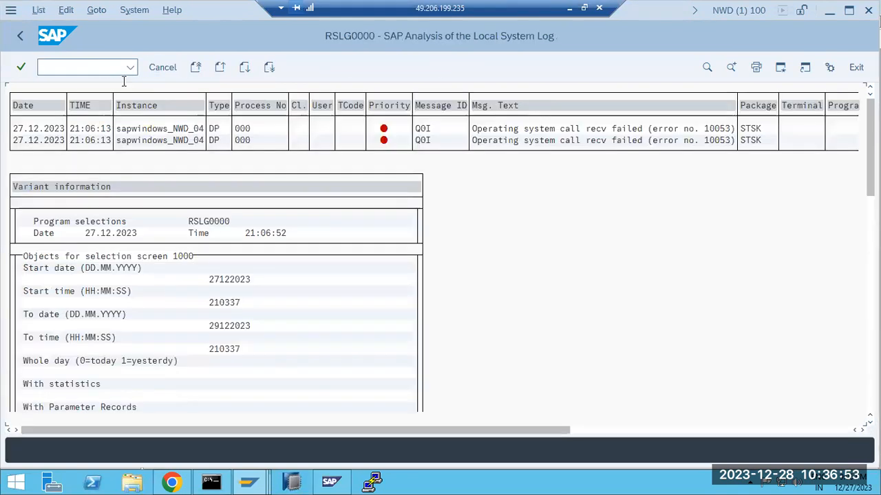
Open local client copy with /nsccl and acknowledge the terminated-copy message
left_click(55, 66)
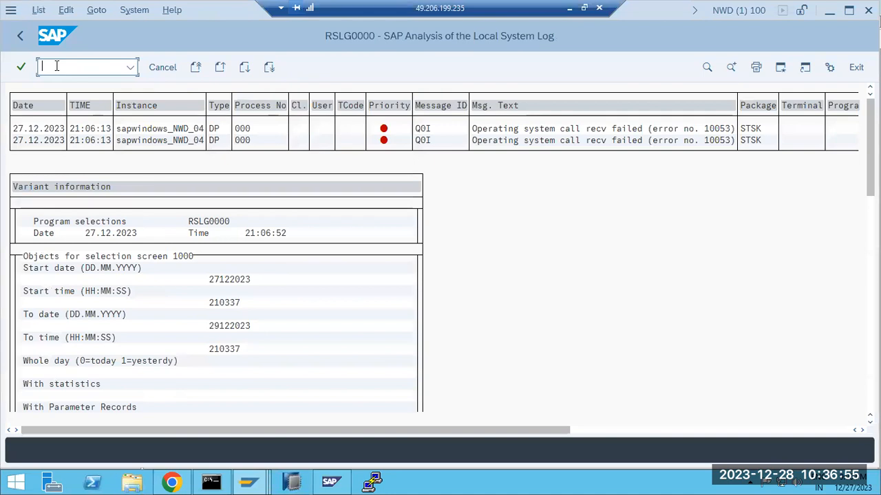
type("/nsccl")
key("Return")
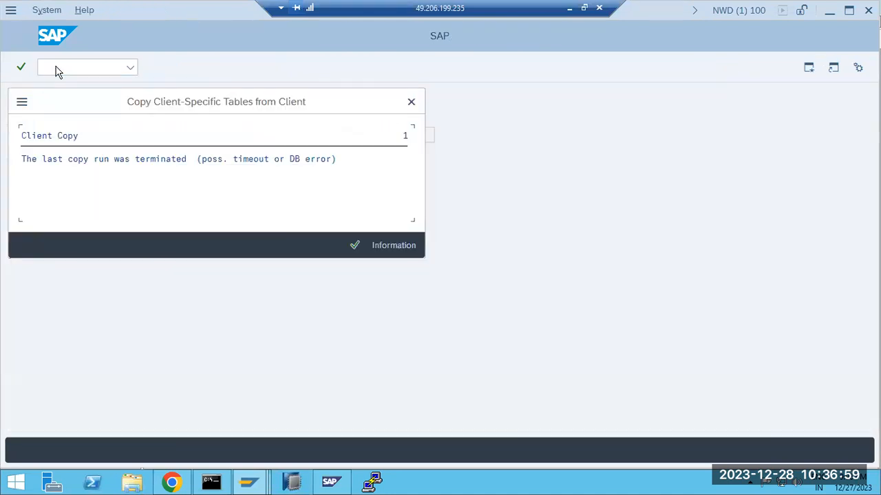
left_click(354, 245)
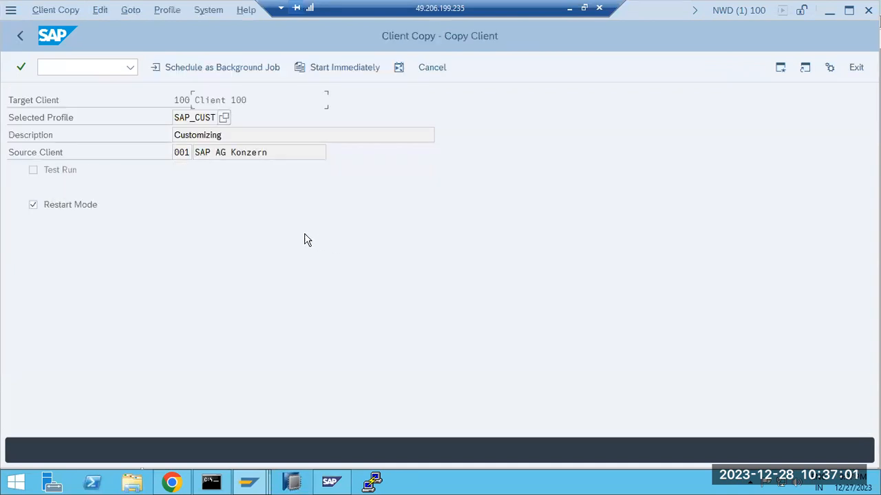
Schedule the restart-mode SAP_CUST copy 001 -> 100 as an immediate background job and confirm
left_click(69, 206)
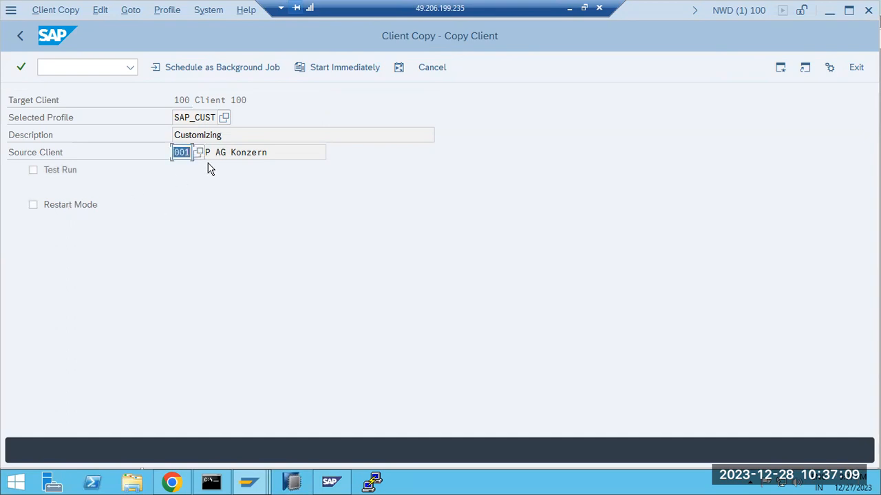
left_click(67, 212)
left_click(205, 72)
left_click(63, 205)
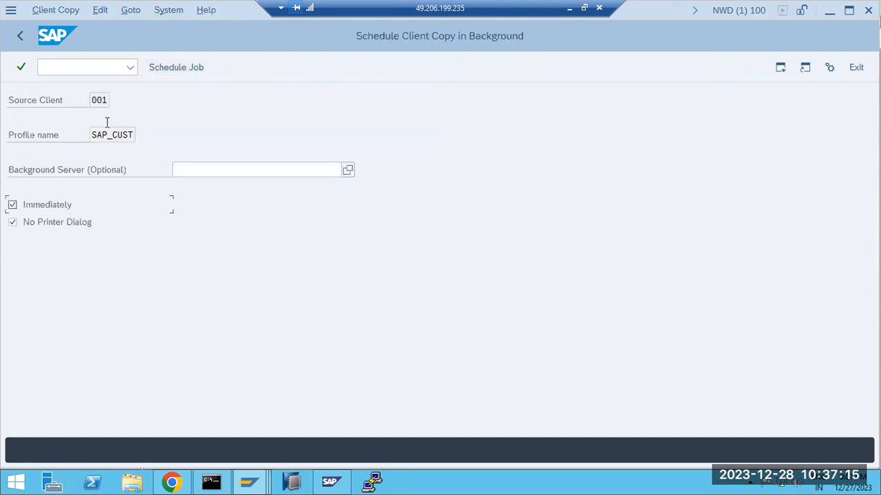
left_click(156, 69)
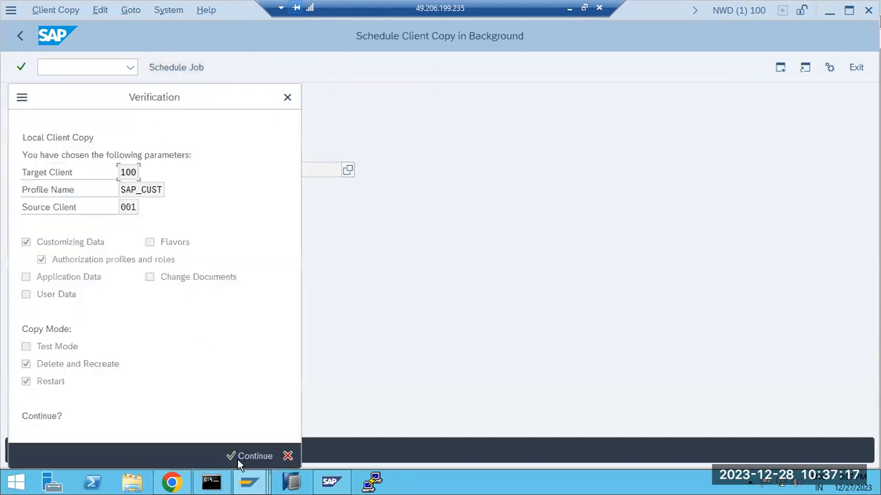
left_click(240, 458)
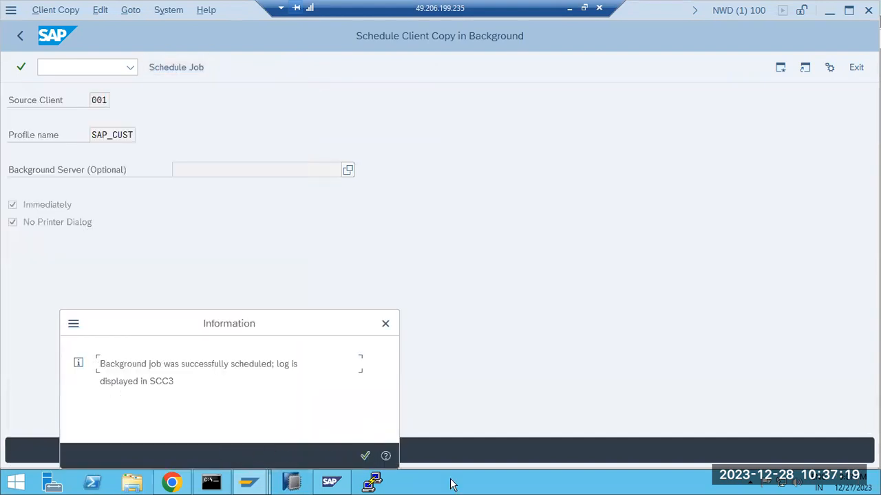
left_click(365, 456)
Open the running client copy's log via scc3 and refresh its table-copy statistics
left_click(99, 66)
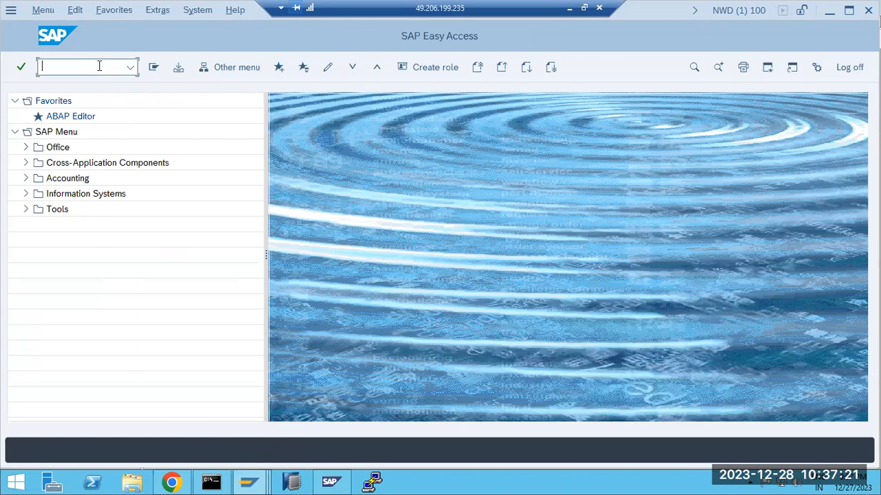
type("scc3")
key("Return")
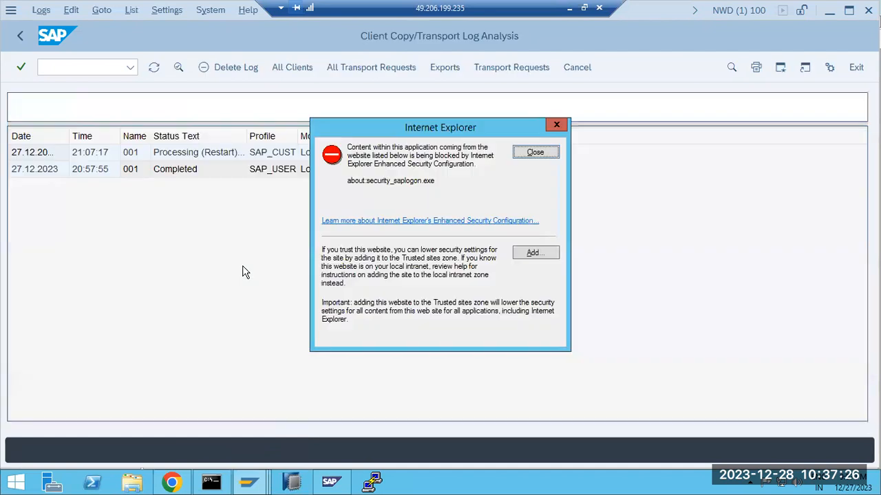
left_click(539, 156)
double_click(159, 156)
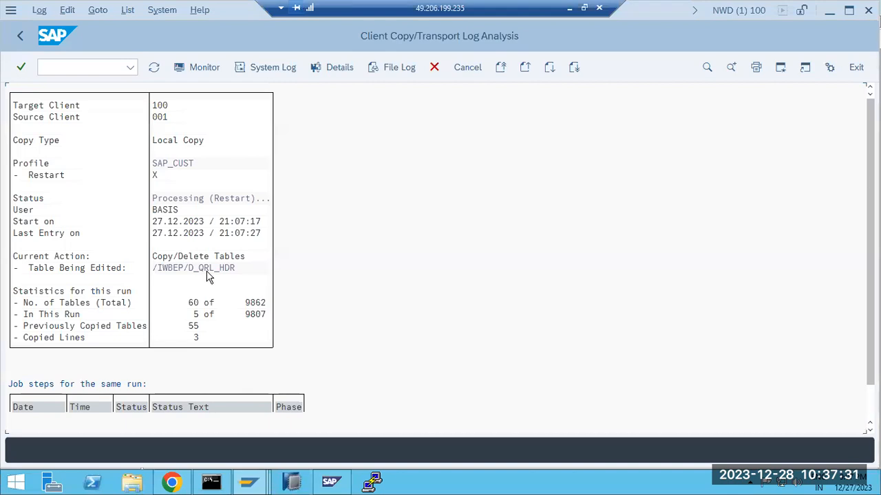
left_click(202, 306)
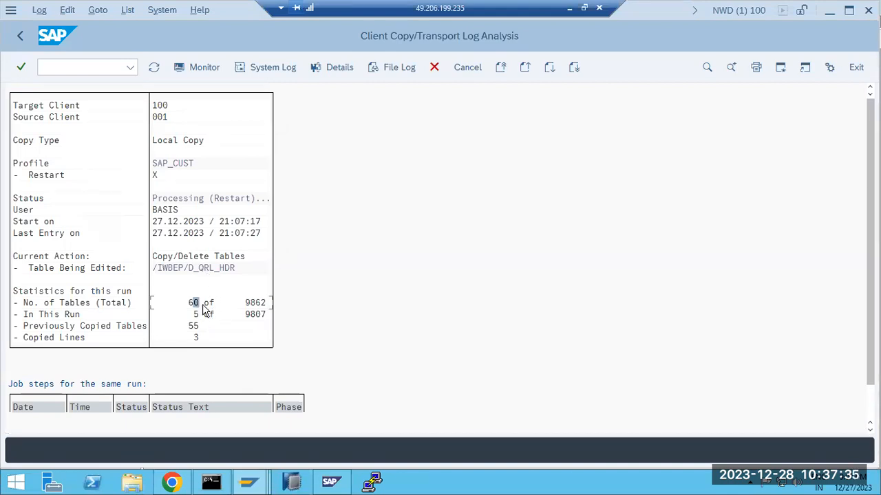
left_click(153, 68)
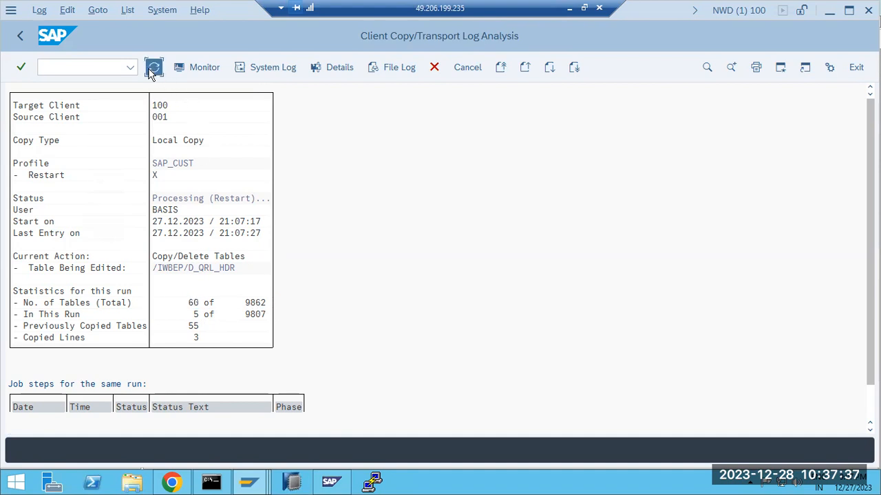
left_click(153, 70)
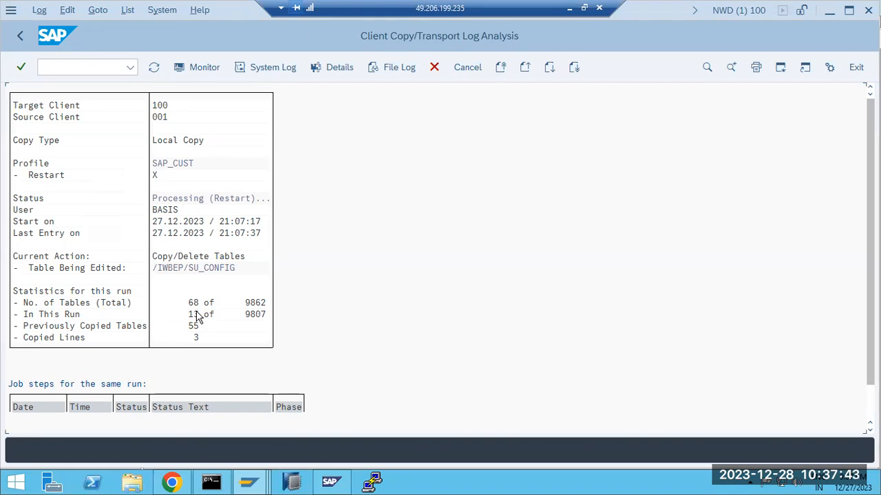
scroll(214, 318, "down", 2)
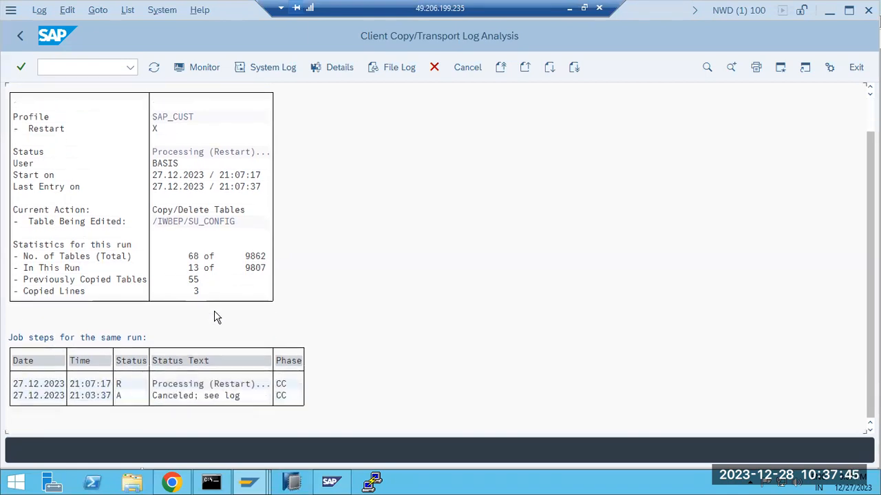
scroll(216, 315, "up", 2)
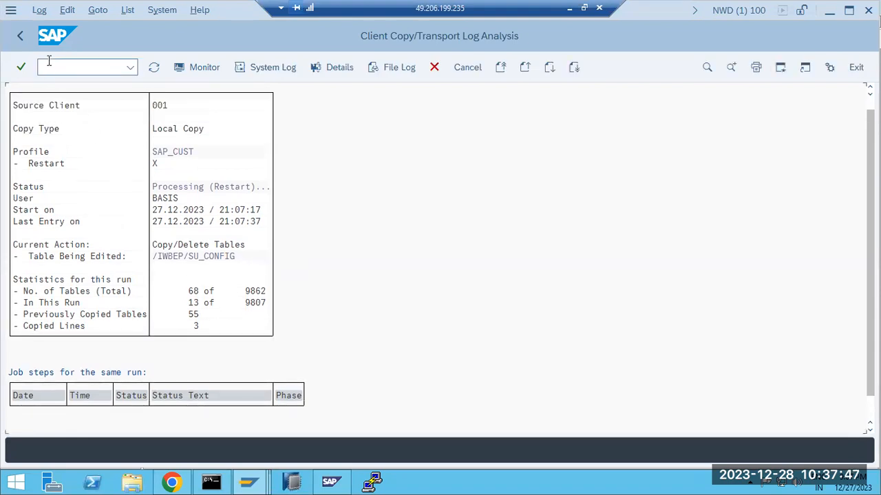
Go back from the log display and minimize the remote session to reach the Paint notes
left_click(20, 37)
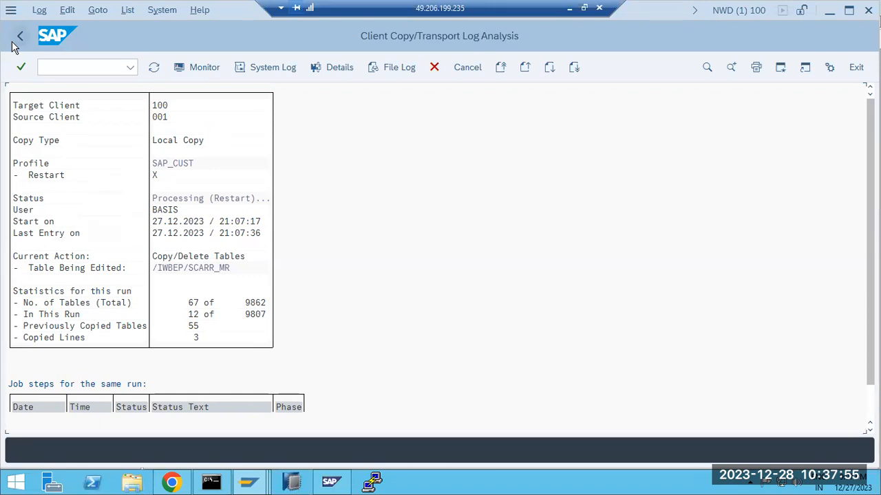
left_click(71, 68)
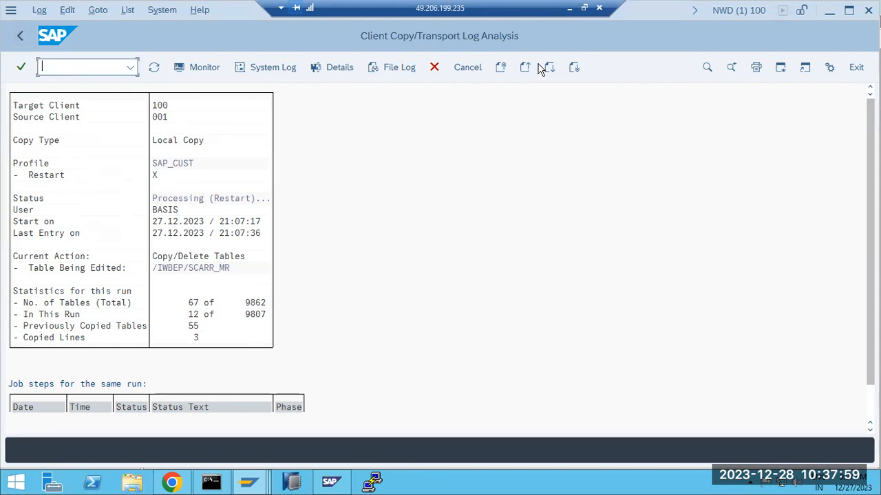
left_click(569, 8)
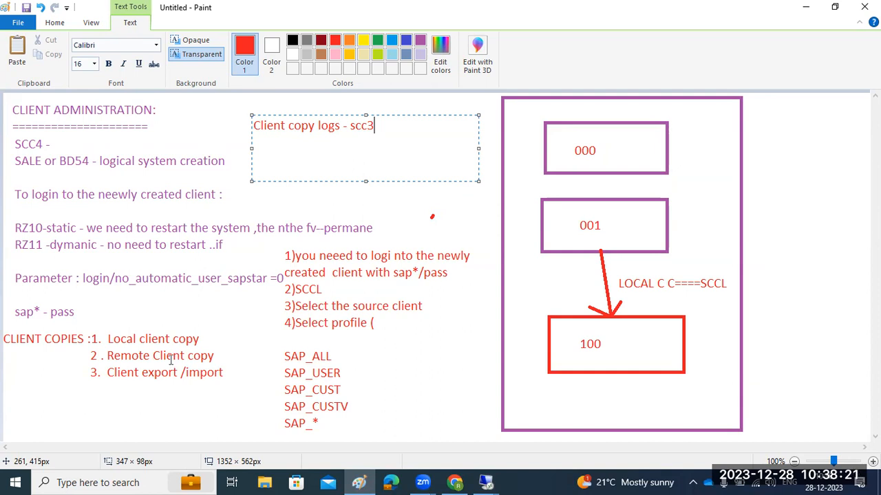
Open a new blank Paint window and draw a large text box across the canvas
left_click(353, 476)
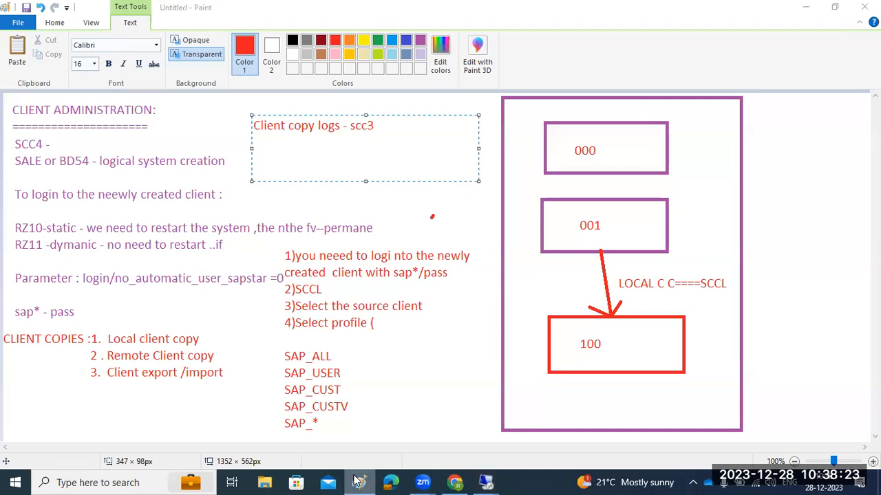
right_click(353, 480)
left_click(313, 411)
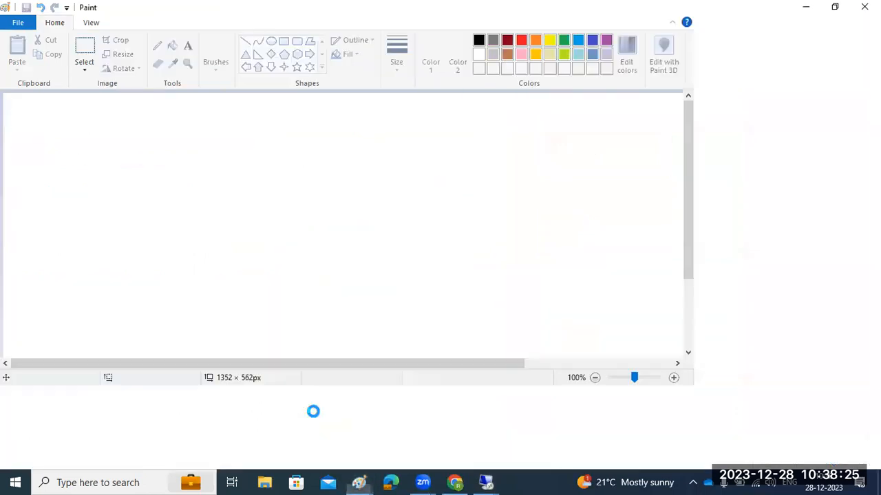
left_click(187, 45)
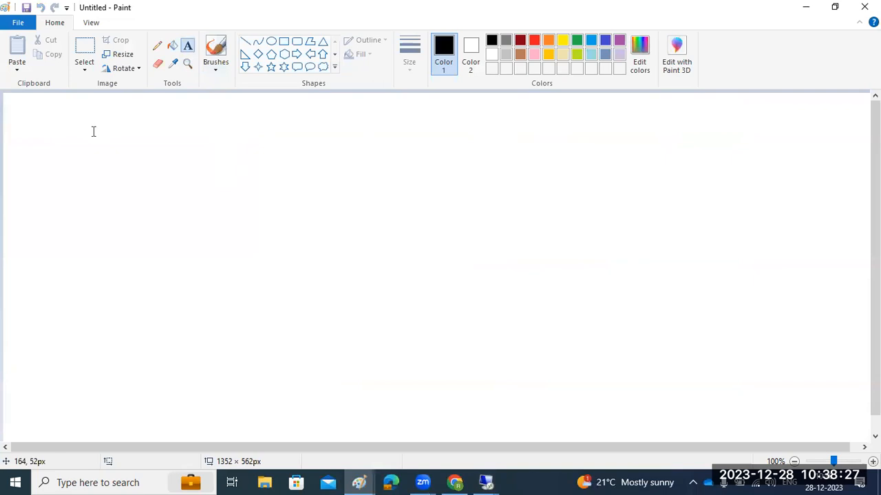
left_click_drag(16, 103, 861, 427)
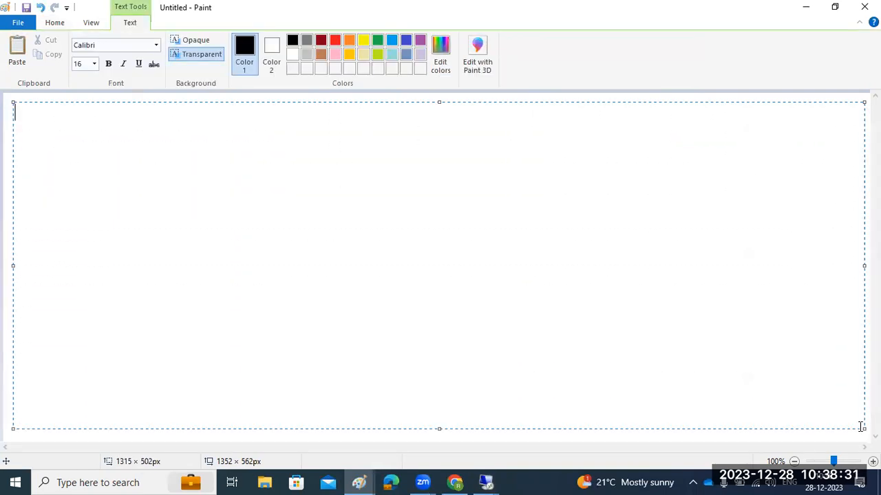
Type 'RFC ADMINISTRATION :', an equals-sign underline, and 'remote functinon call..' on separate lines
type("RFC ADMINISTR")
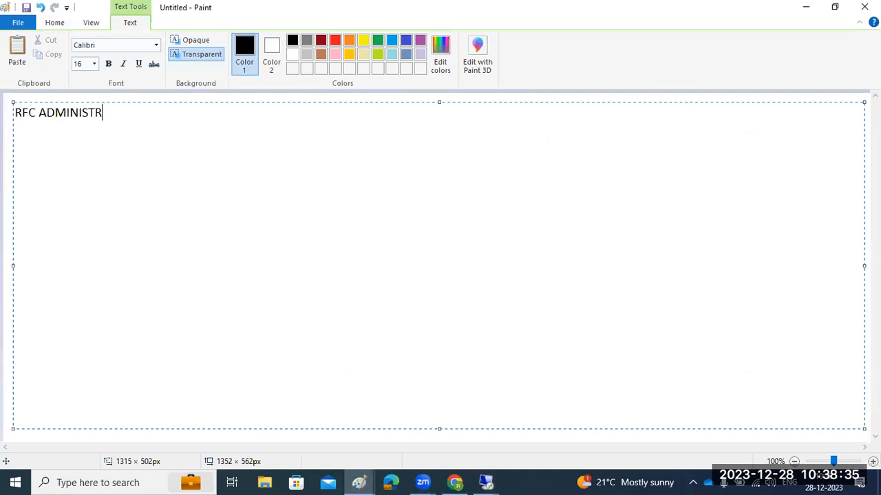
type("ATION :")
key("Return")
type("=======================")
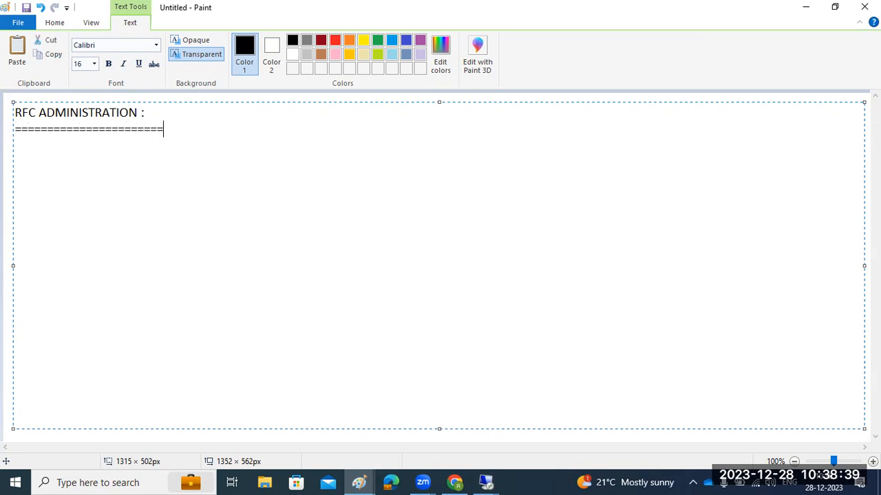
key("Return")
type("remote functi")
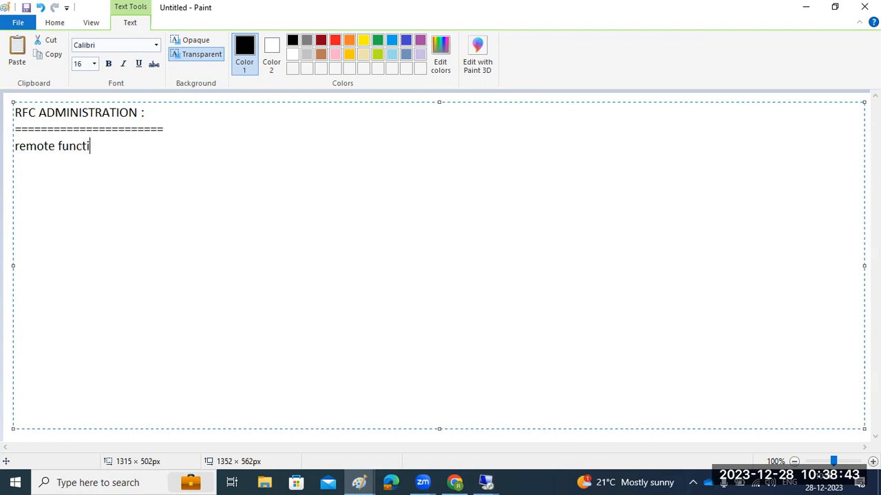
type("non call..")
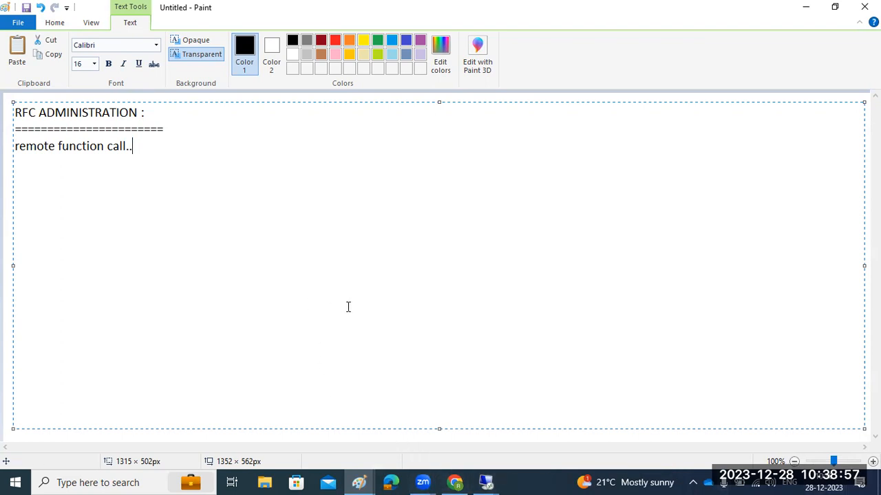
Commit the heading text and draw two rounded rectangles, one top centre and a taller one at right
left_click(4, 183)
left_click(297, 40)
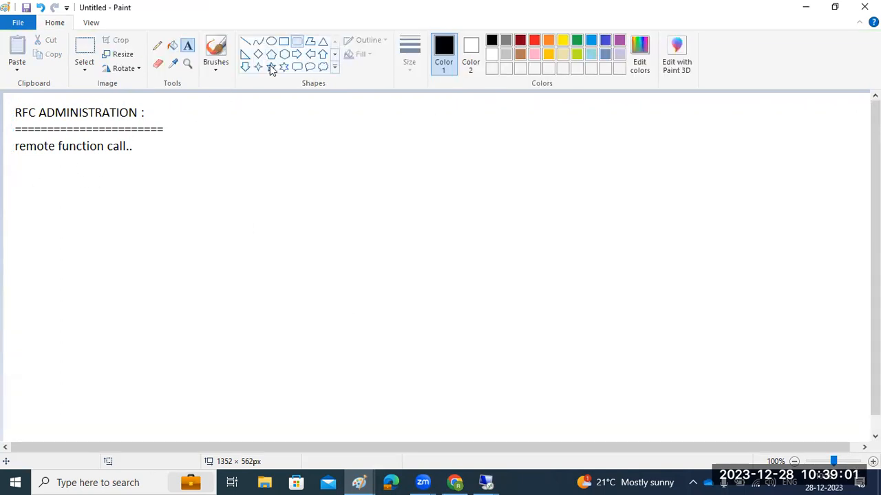
left_click_drag(247, 149, 342, 217)
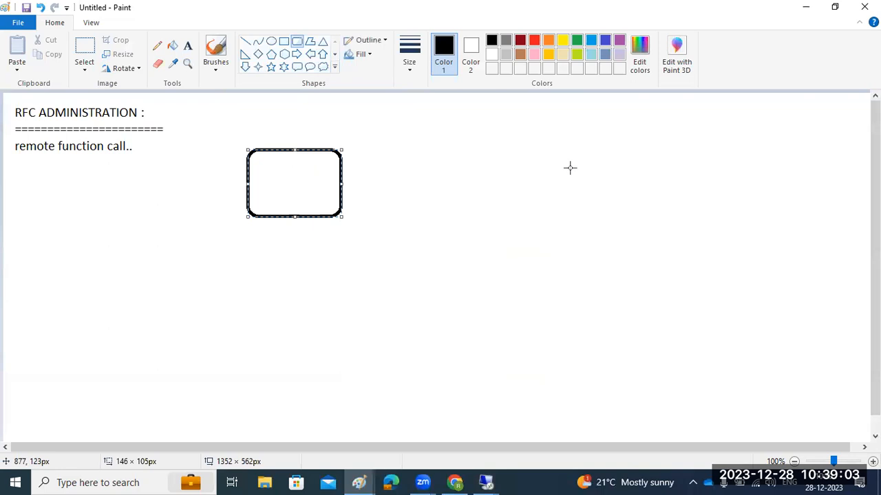
left_click_drag(571, 152, 628, 225)
Draw a short dash inside each box and a straight line connecting the two boxes
left_click(619, 237)
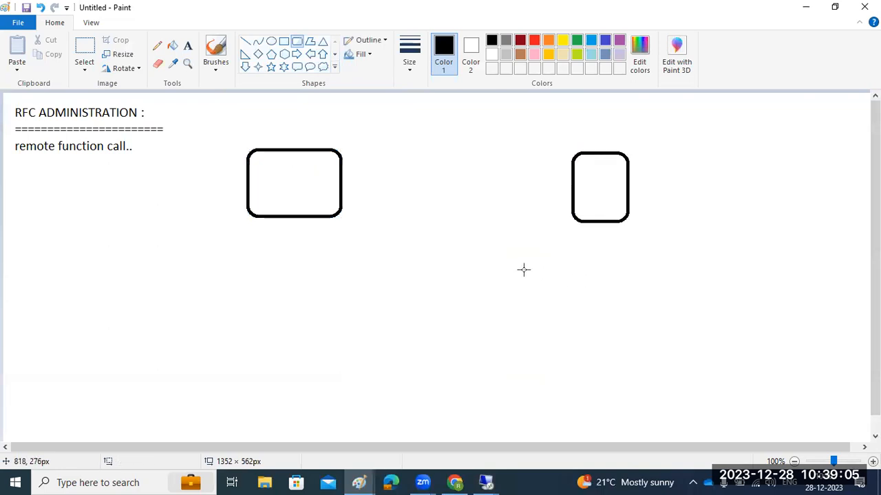
left_click(245, 40)
left_click_drag(280, 187, 294, 186)
left_click_drag(596, 185, 603, 185)
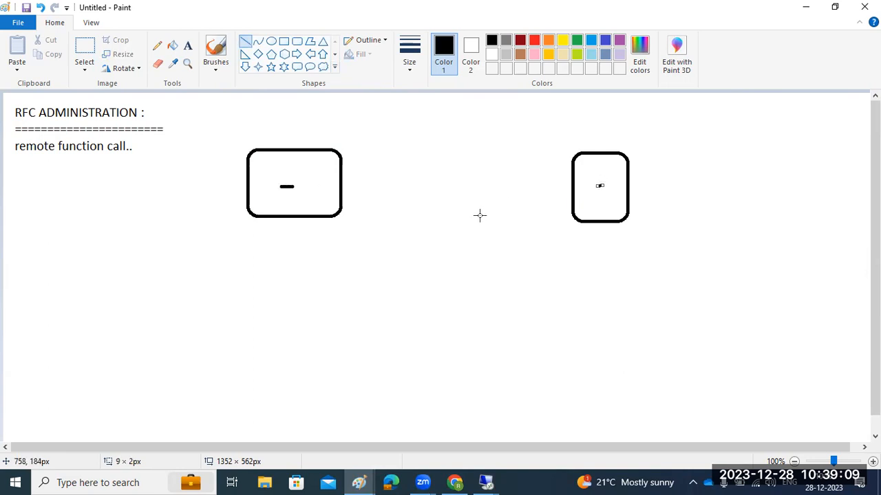
mouse_move(342, 185)
left_mouse_down()
mouse_move(582, 198)
mouse_move(570, 198)
left_mouse_up()
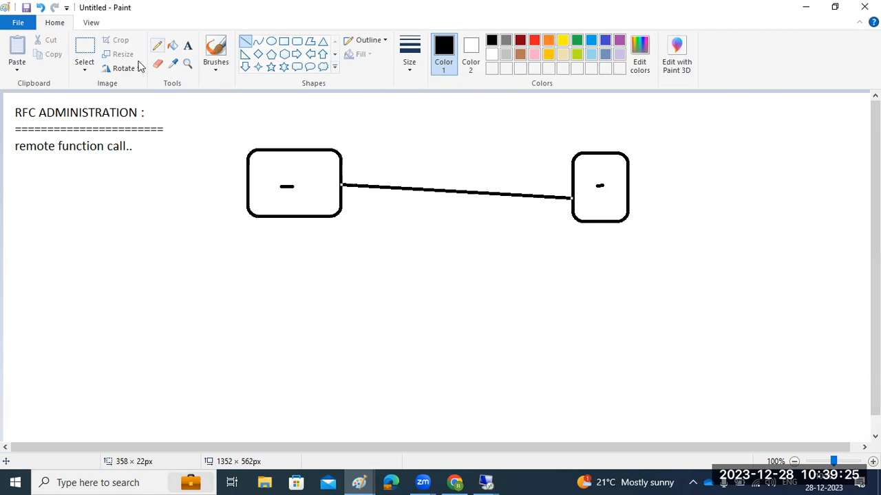
left_click_drag(19, 168, 208, 396)
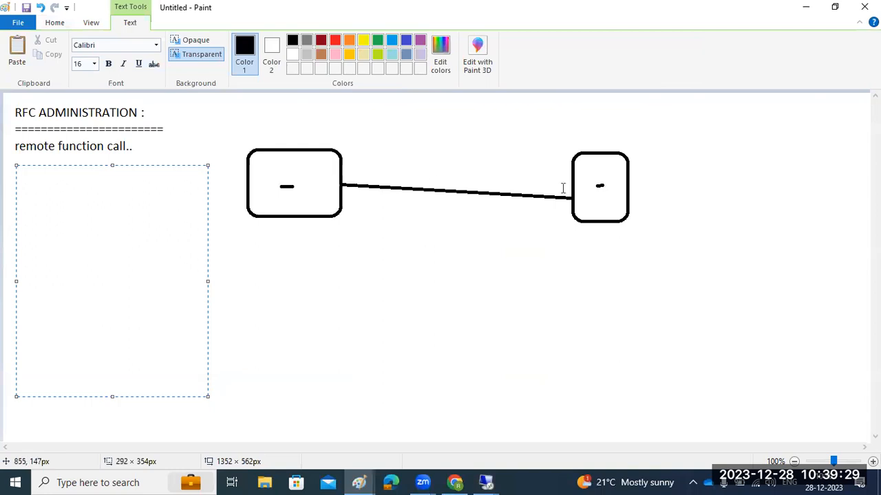
List 1)ABAP, 2)HTTP, 3)TCP, 4)internal, 5)etc.. and 'SM59 -', then switch back to SAP
type("1)ABAO")
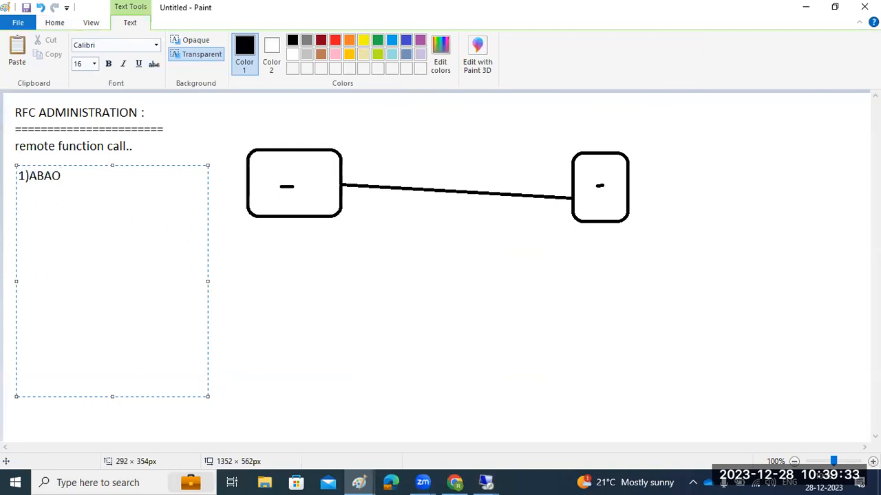
type("=")
key("BackSpace")
key("BackSpace")
type("P")
key("Return")
type("2)HTTP ")
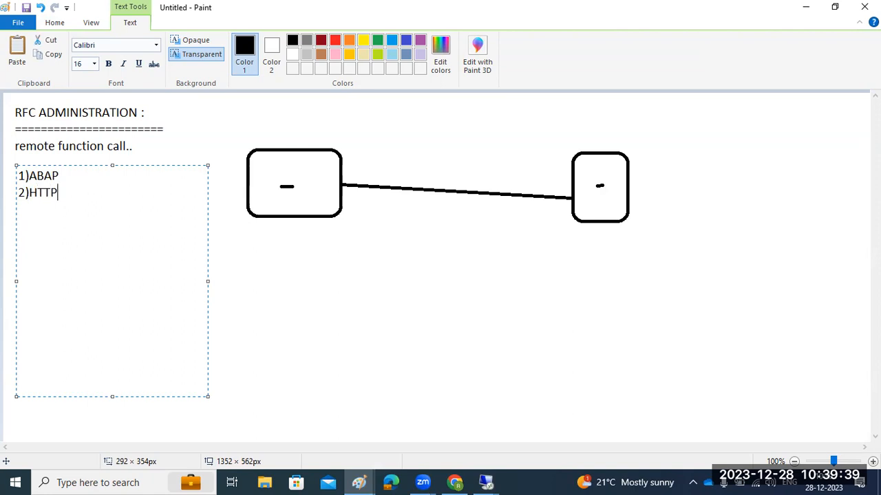
type("3)TCP 4)")
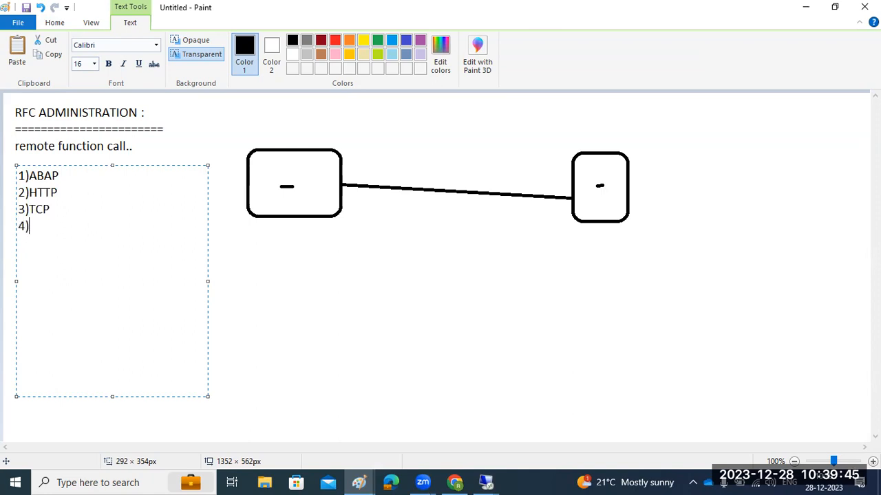
type("internal ")
type("5)")
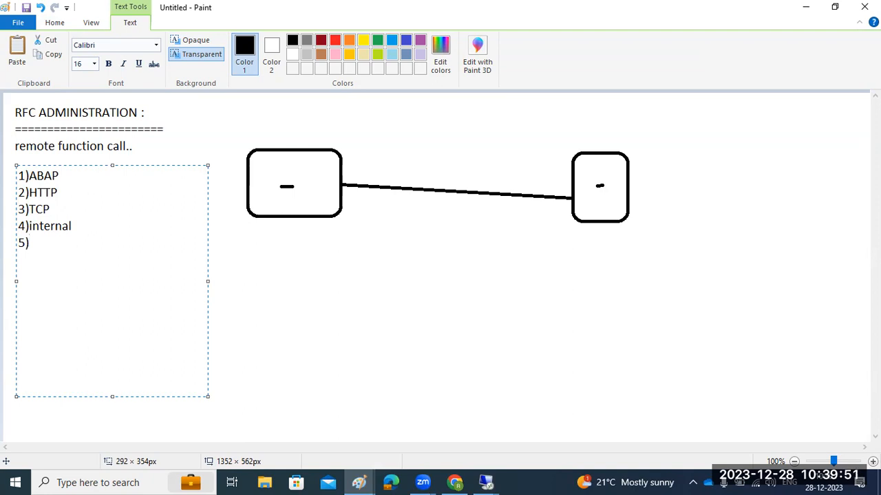
type("etc..  ")
type("SM59")
type(" -")
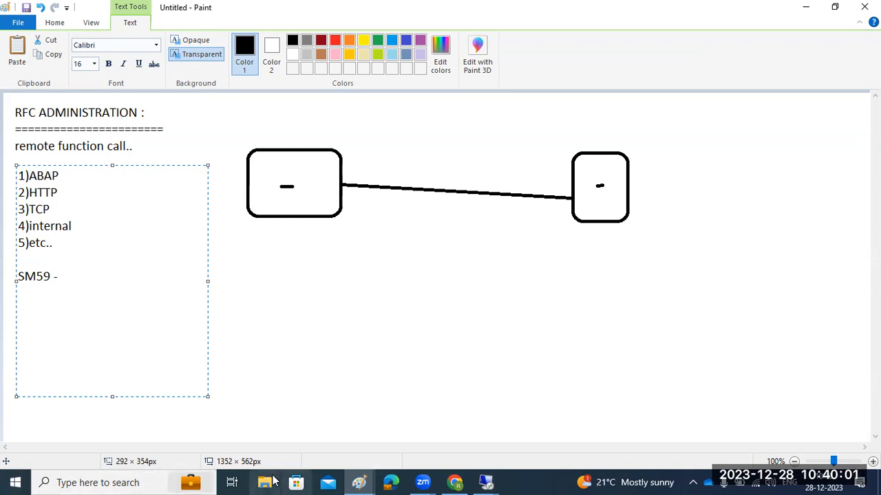
left_click(486, 482)
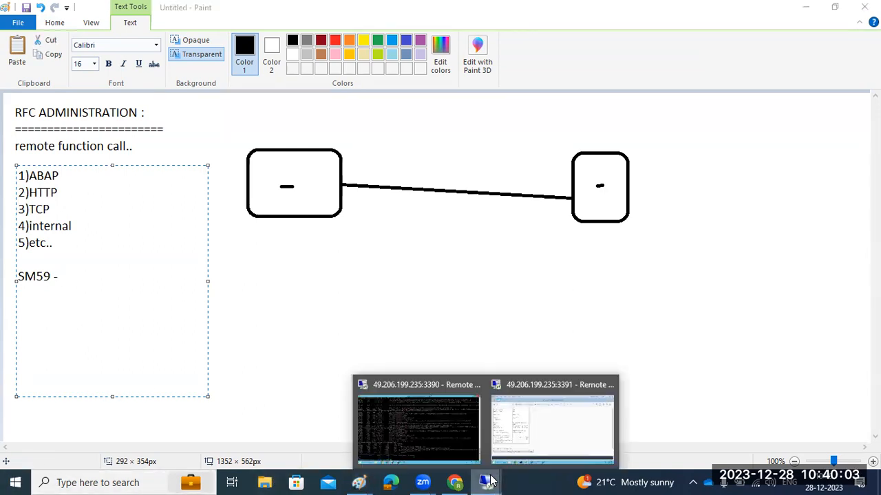
left_click(557, 435)
Run /nsm37 and start a new RFC destination named ECD
left_click(76, 65)
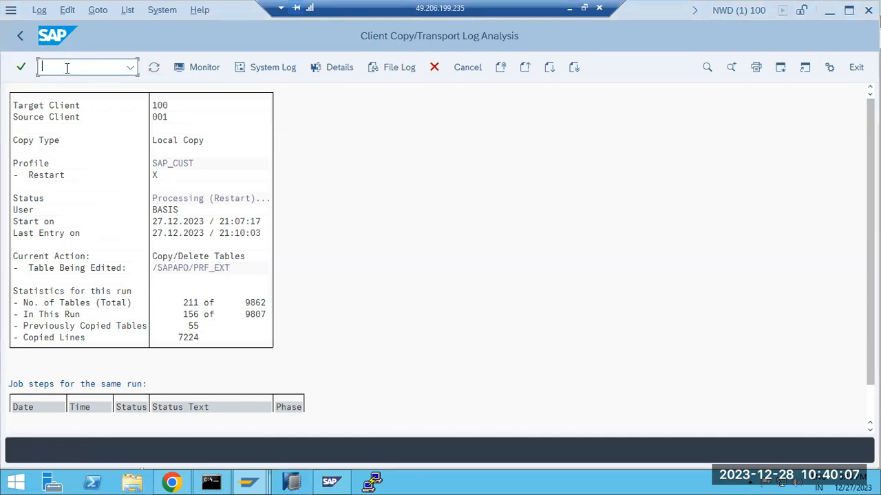
type("/nsm37")
key("Return")
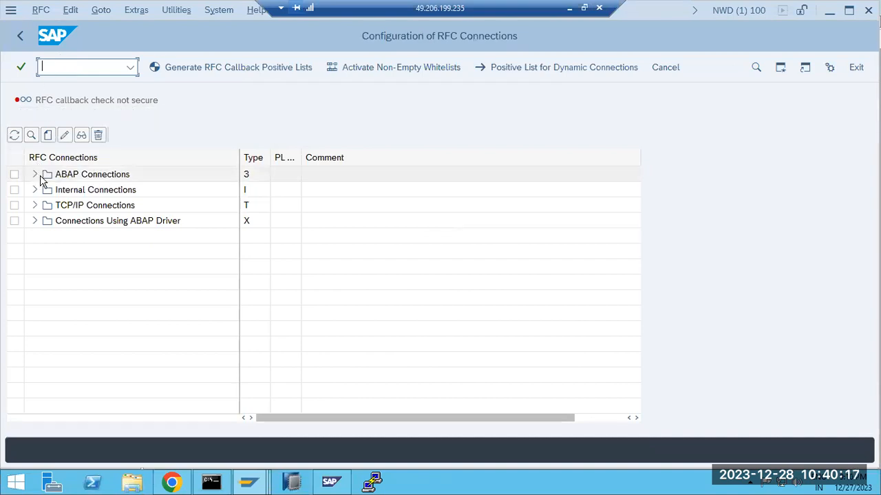
left_click(52, 137)
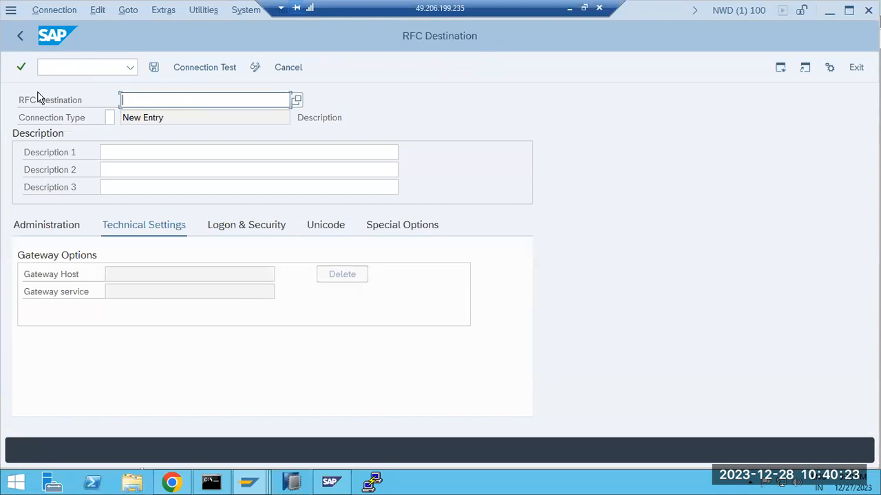
type("ECD")
Set connection type 3 (Connection to ABAP System) and description ECD
left_click(108, 117)
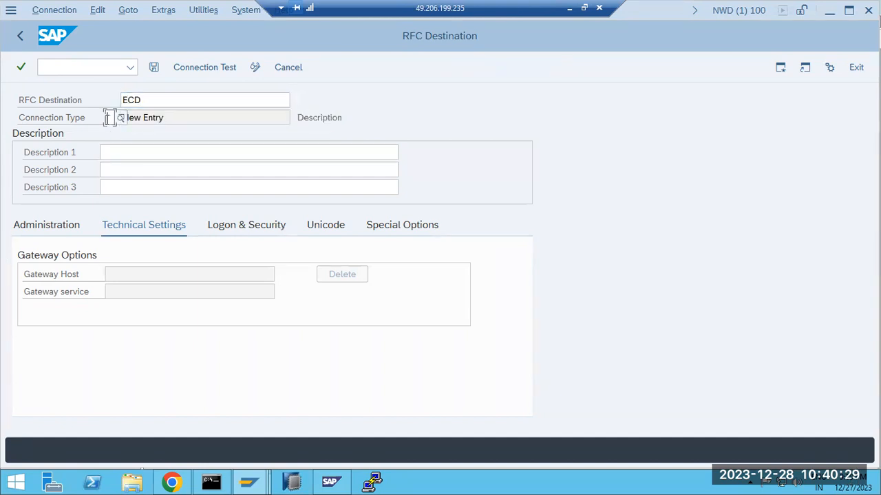
type("3")
key("Return")
left_click(118, 119)
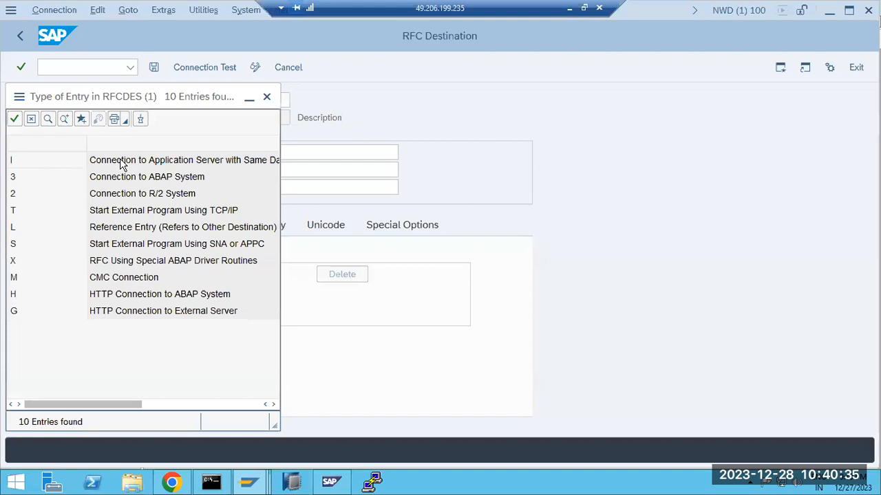
double_click(117, 177)
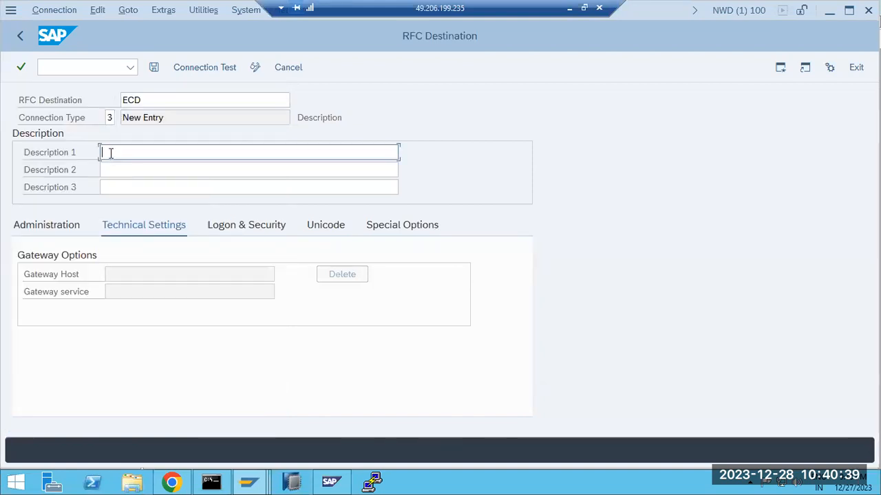
type("ECD")
left_click_drag(148, 100, 120, 100)
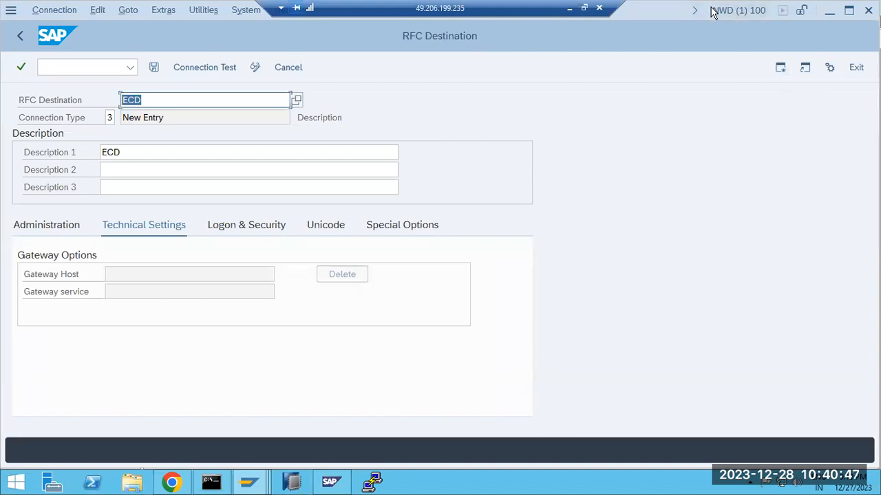
left_click_drag(155, 153, 100, 152)
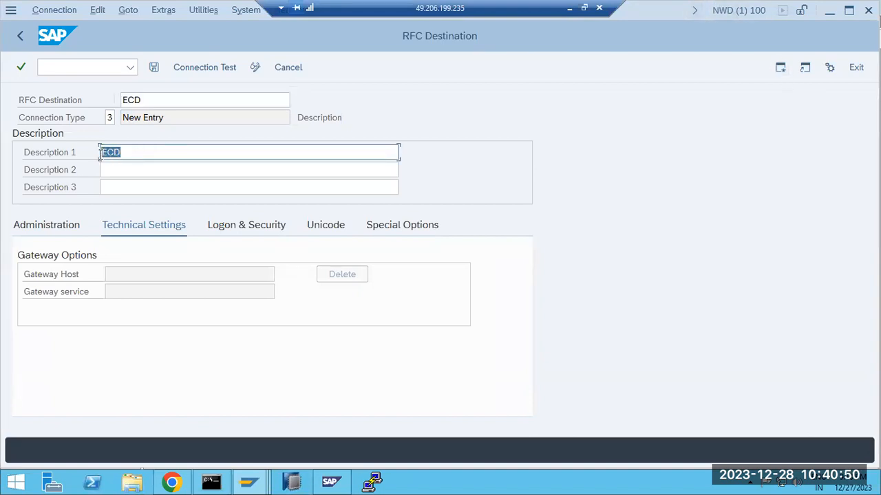
left_click(153, 234)
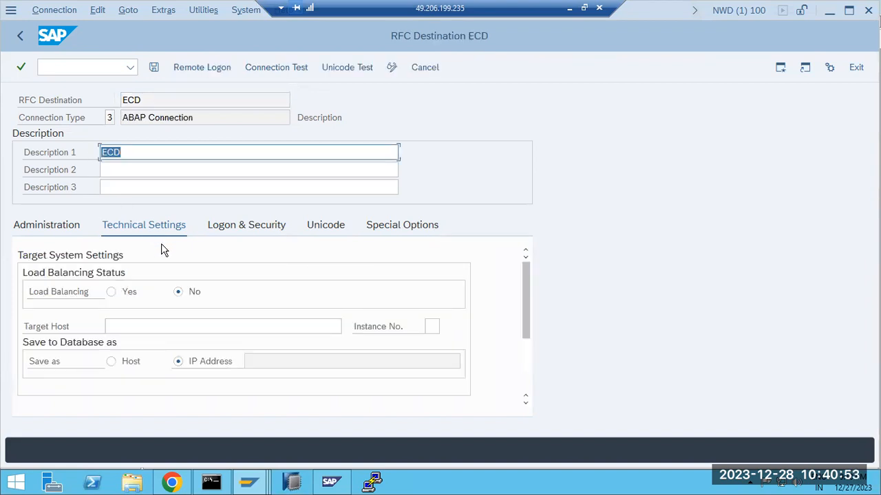
Enter sapwindows1 as the ECD target host
left_click(130, 324)
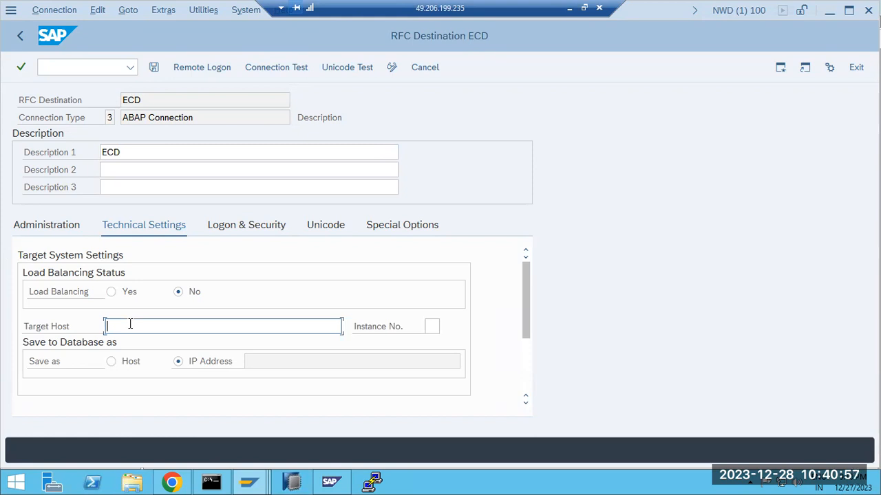
left_click(330, 482)
left_click(331, 484)
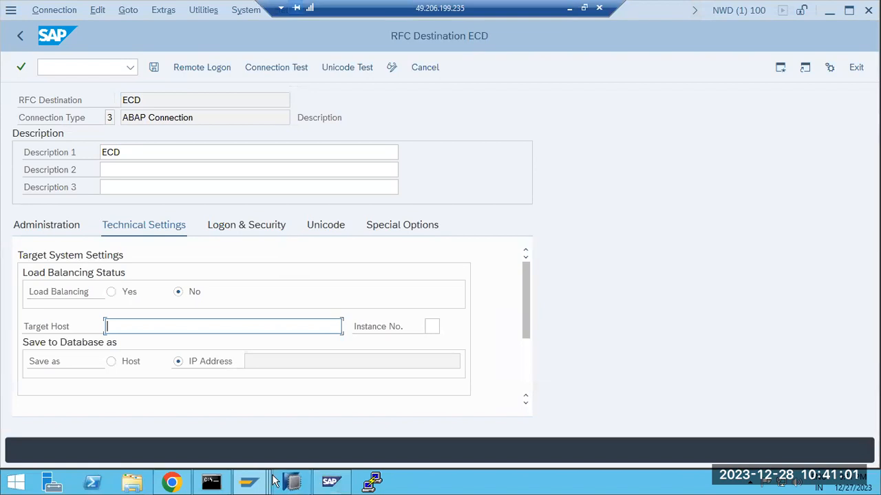
left_click(247, 479)
left_click(136, 328)
type("sapwindows1")
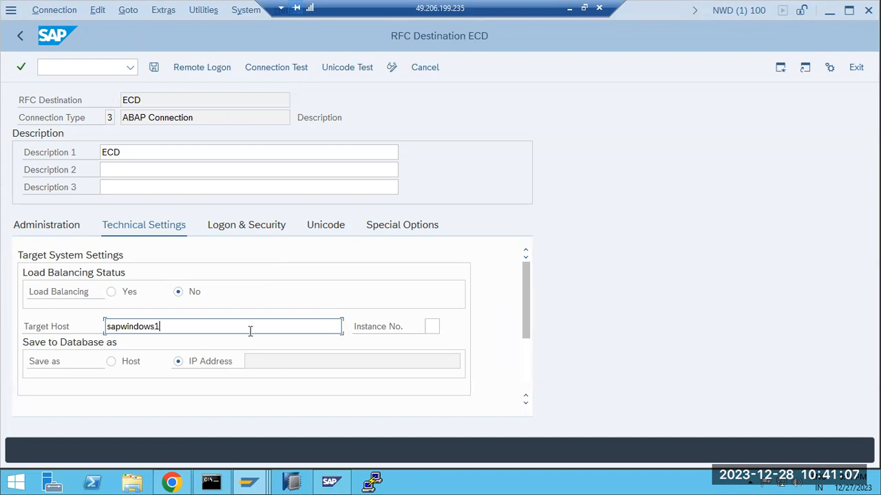
Check the ECC development system's instance in SAP Logon and enter instance number 30
left_click(431, 326)
left_click(293, 483)
left_click(330, 483)
left_click(112, 417)
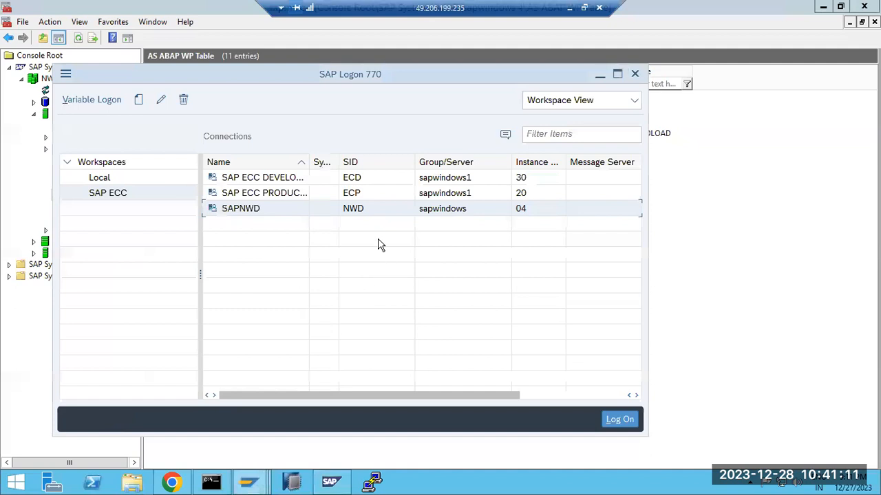
left_click(327, 180)
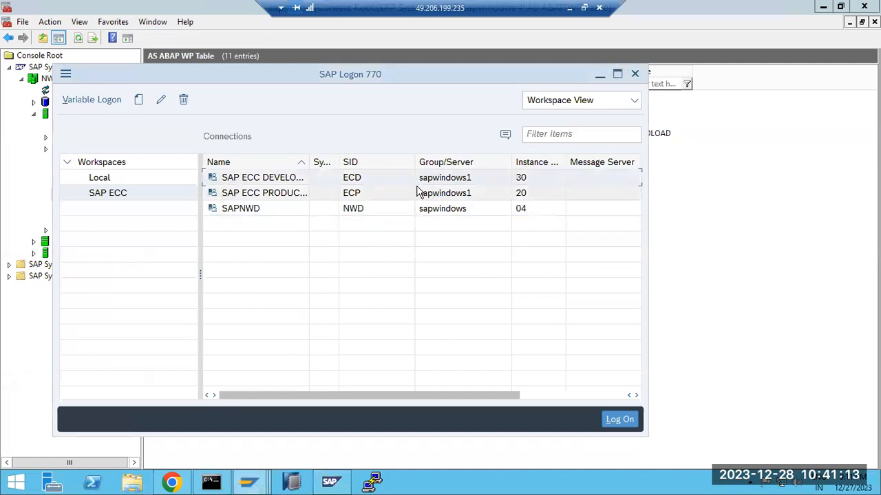
left_click(678, 242)
mouse_move(246, 485)
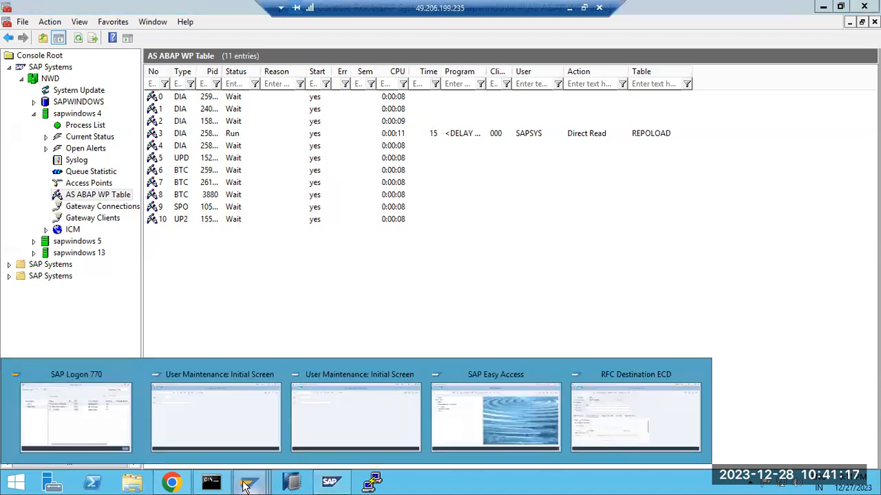
left_click(589, 412)
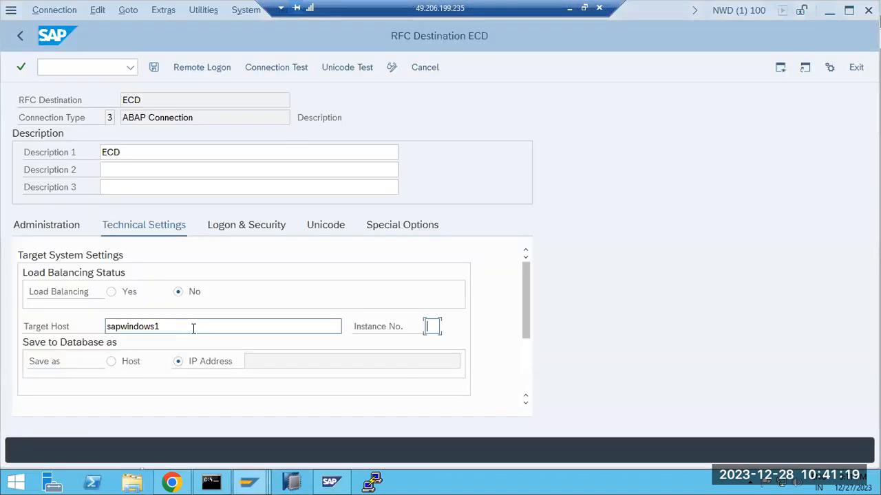
type("30")
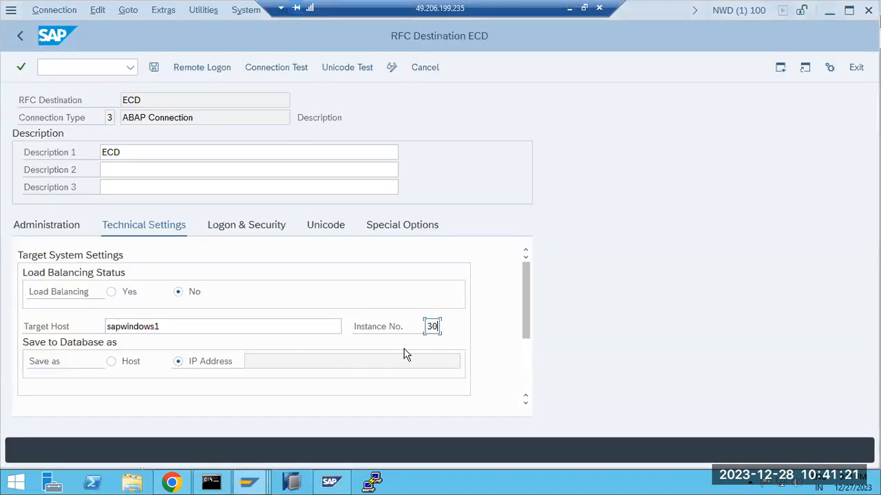
left_click(146, 227)
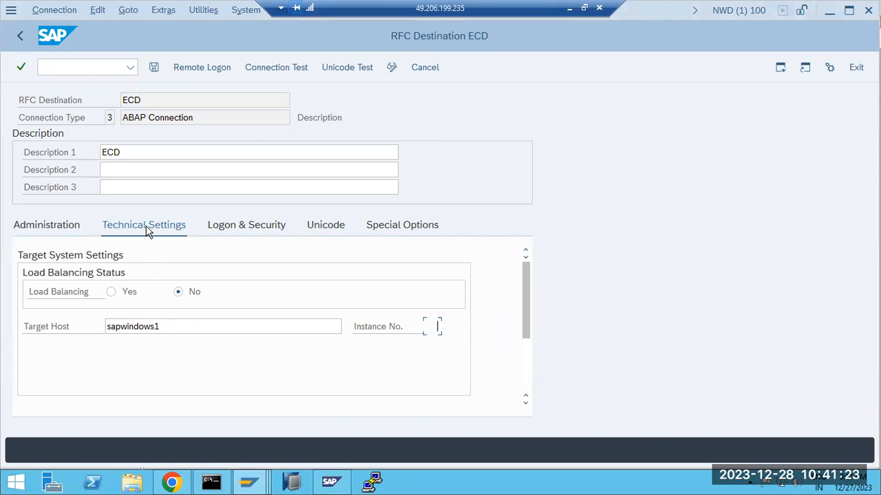
left_click_drag(171, 326, 96, 322)
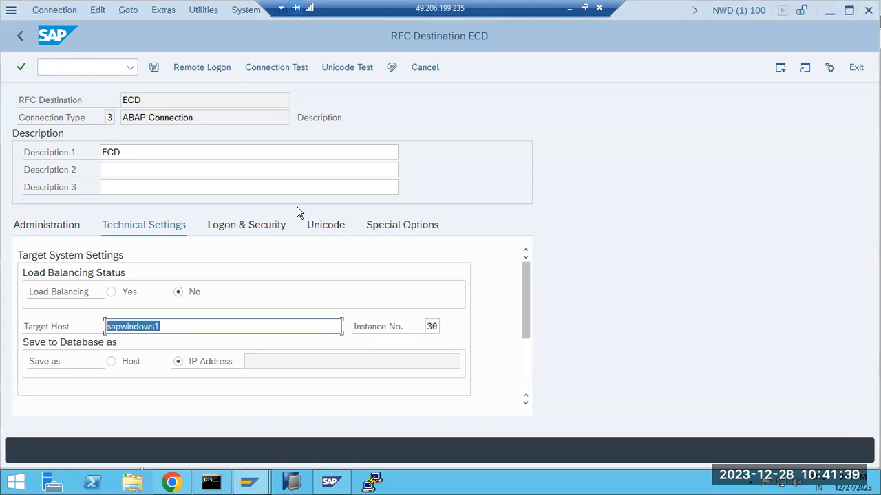
Enter logon language EN and client 100, leave the user blank, and save ECD
left_click(245, 230)
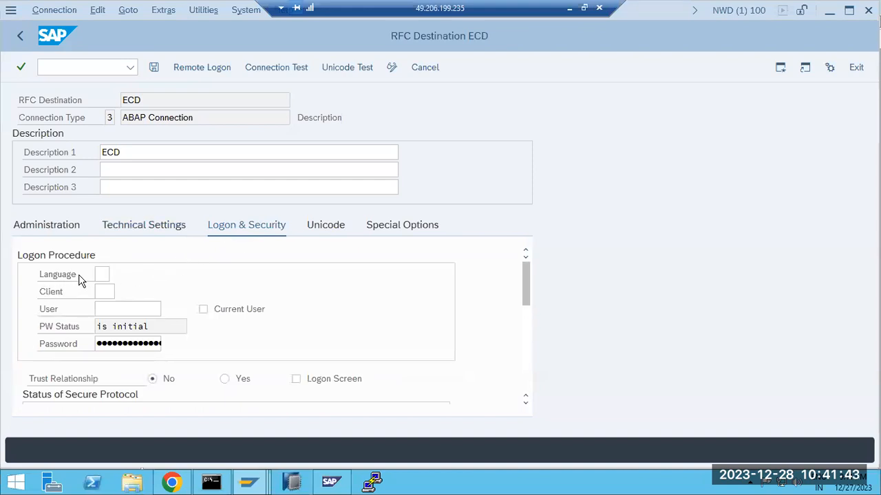
left_click(101, 274)
key("Tab")
type("100")
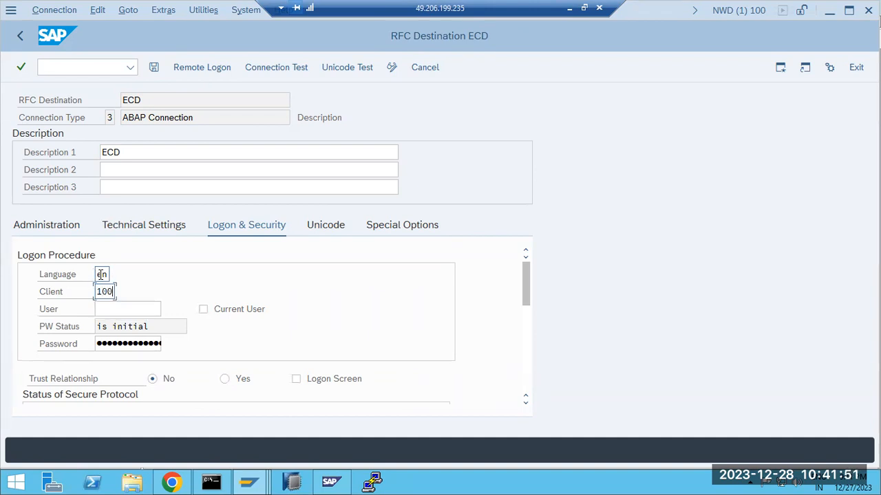
left_click(112, 314)
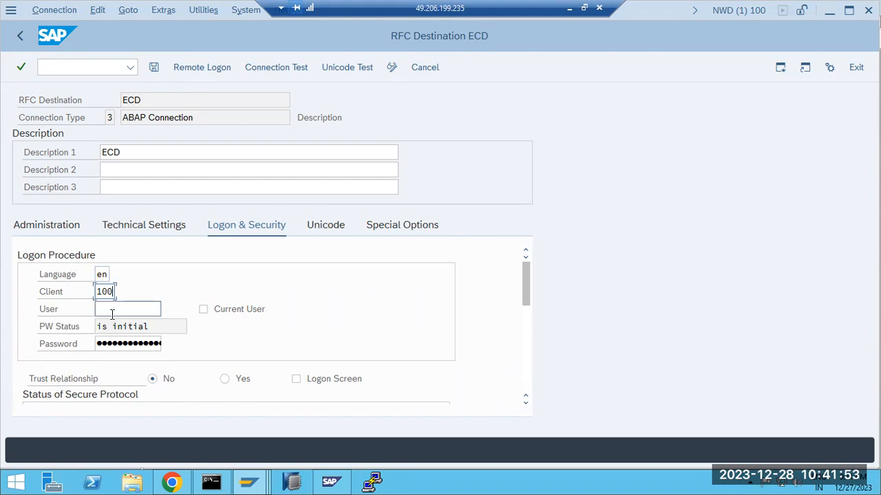
type("b")
key("BackSpace")
key("BackSpace")
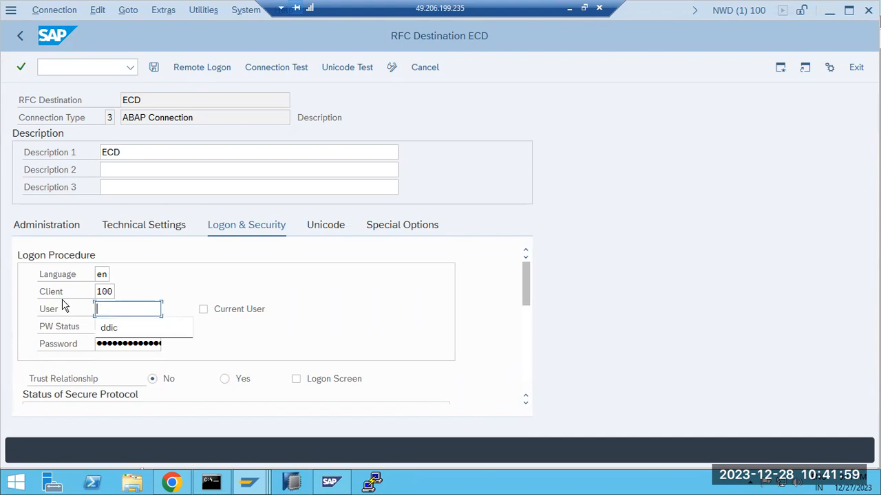
left_click(154, 69)
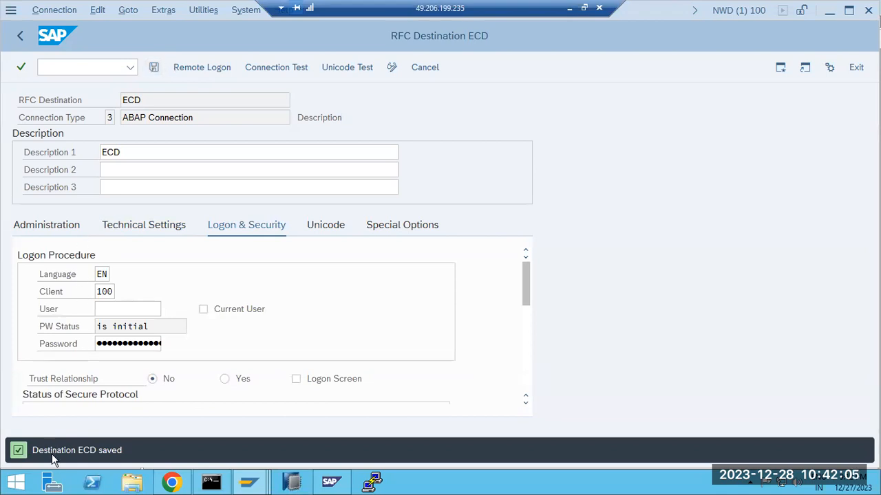
Run a first ECD connection test, then revisit and re-save the target host
left_click(272, 67)
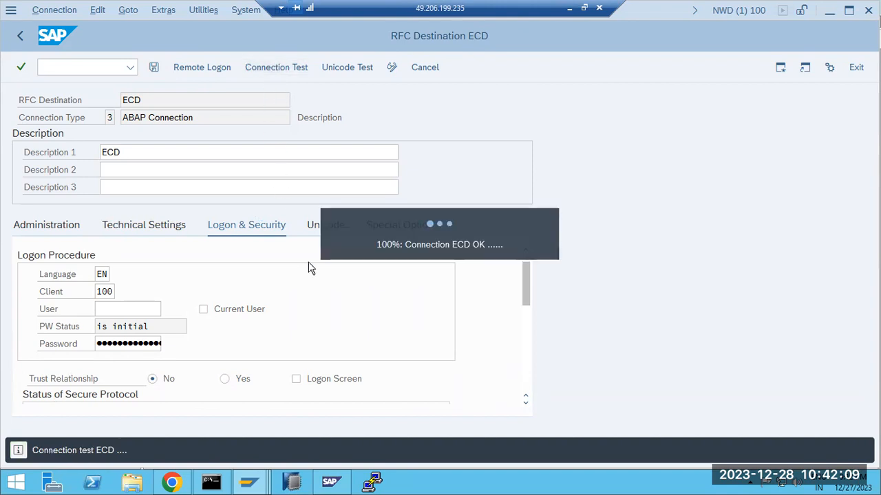
left_click(550, 153)
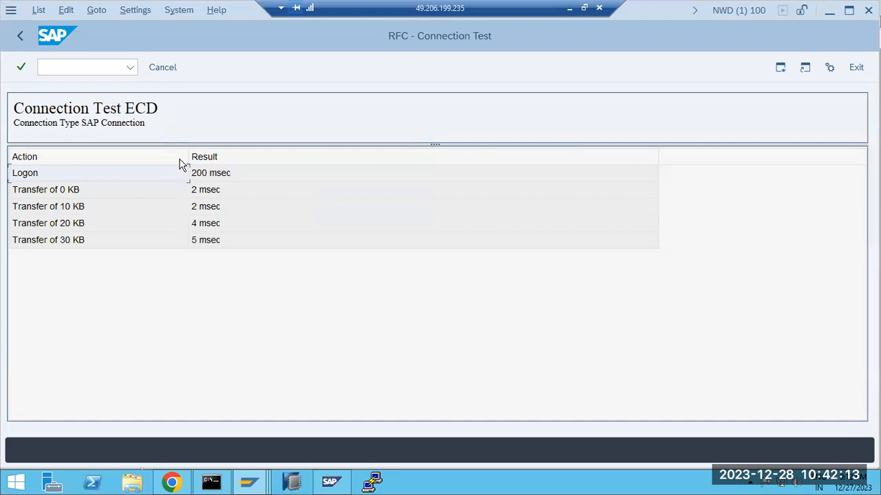
left_click(20, 35)
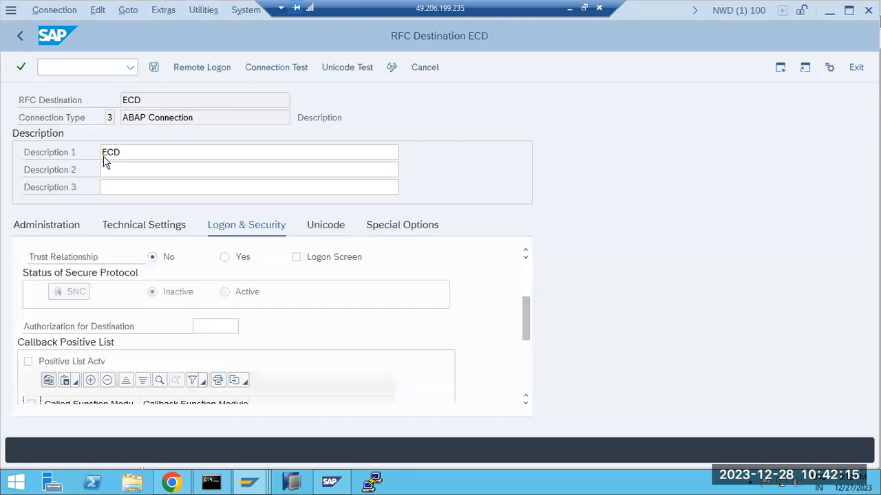
scroll(169, 267, "up", 3)
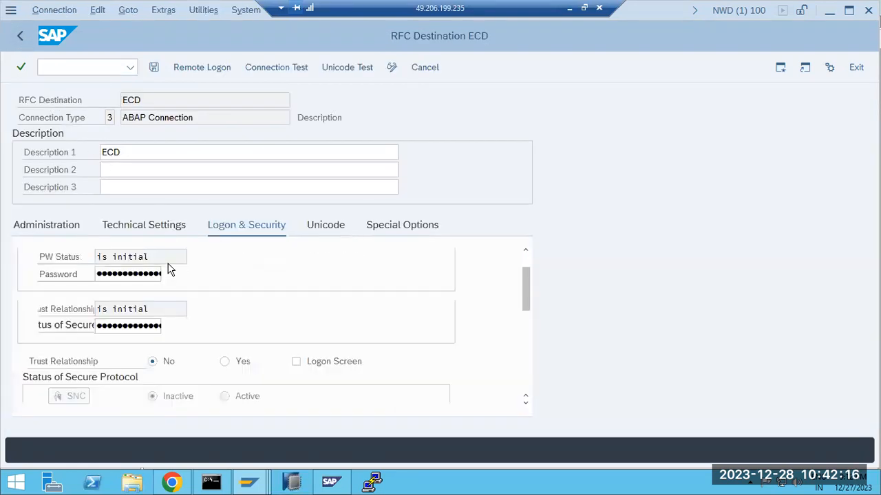
left_click(128, 225)
left_click(171, 326)
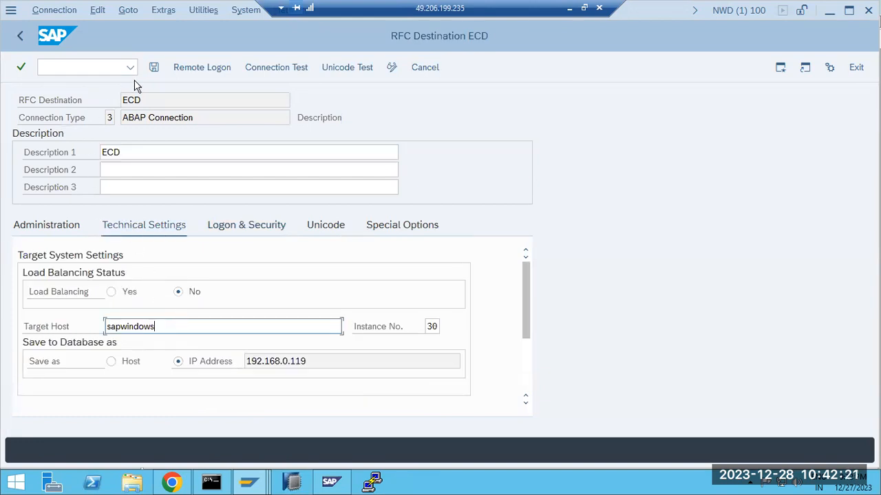
left_click(153, 69)
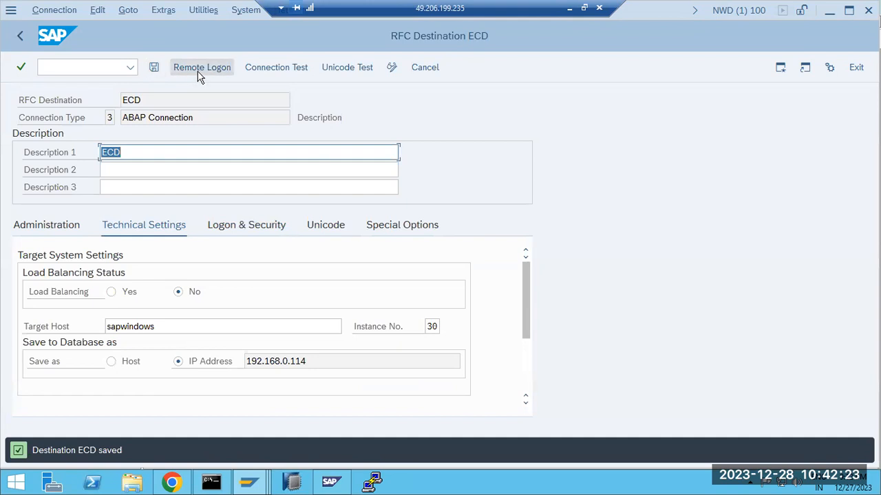
Fix the target host to sapwindows1 after a failed test, retest successfully, and return
left_click(275, 67)
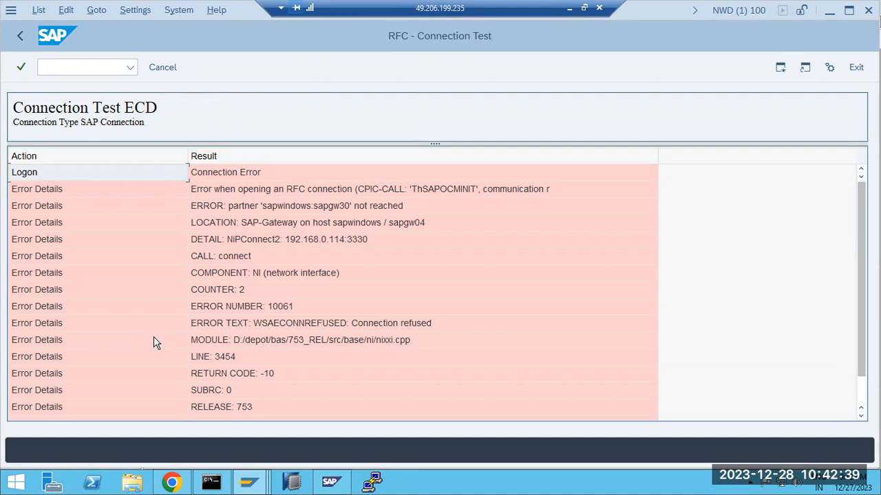
left_click(18, 37)
left_click(201, 321)
type("1")
left_click(154, 68)
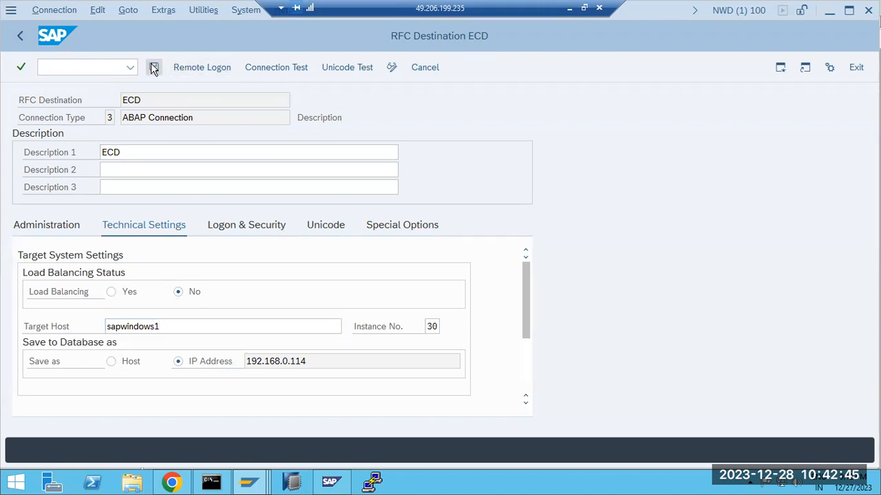
left_click(278, 69)
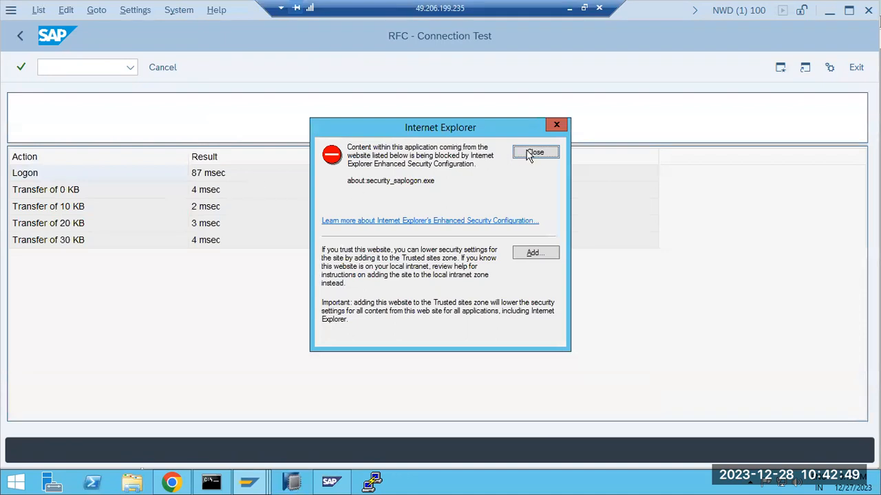
left_click(535, 153)
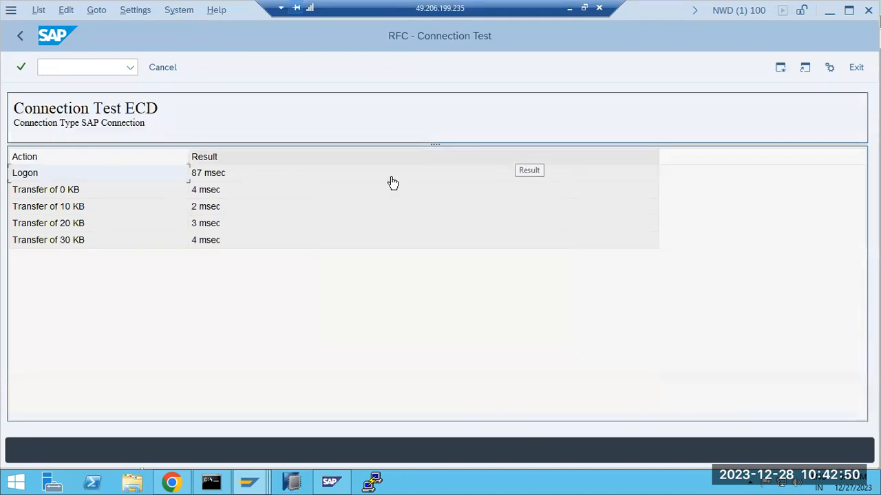
left_click(22, 39)
left_click(24, 37)
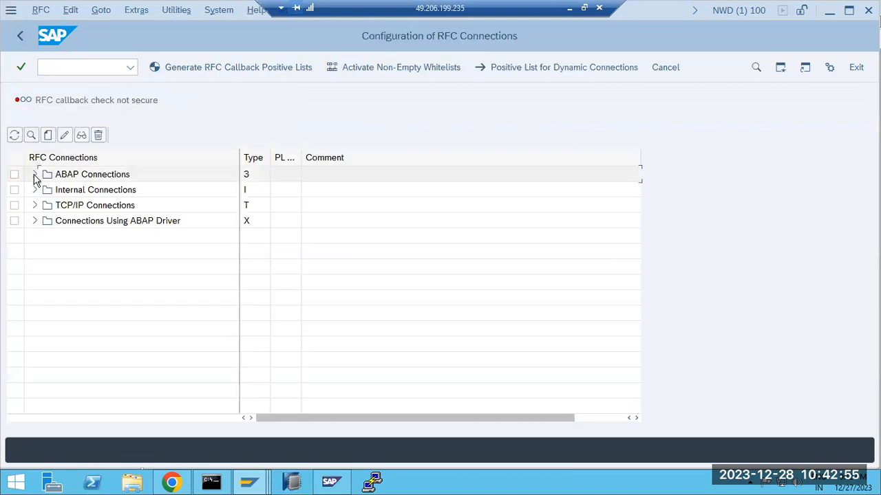
Expand ABAP Connections to see ECD, NWD and SAPOSS, glance at Internal Connections, start a new destination
left_click(35, 174)
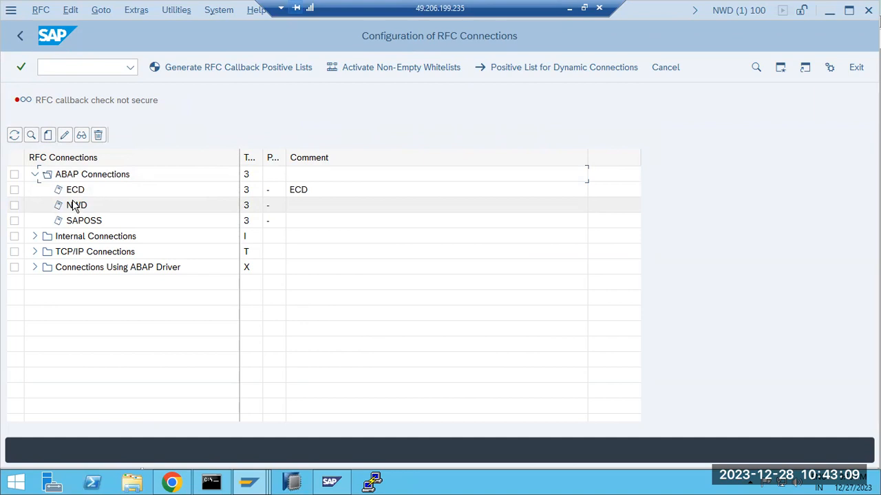
left_click(34, 236)
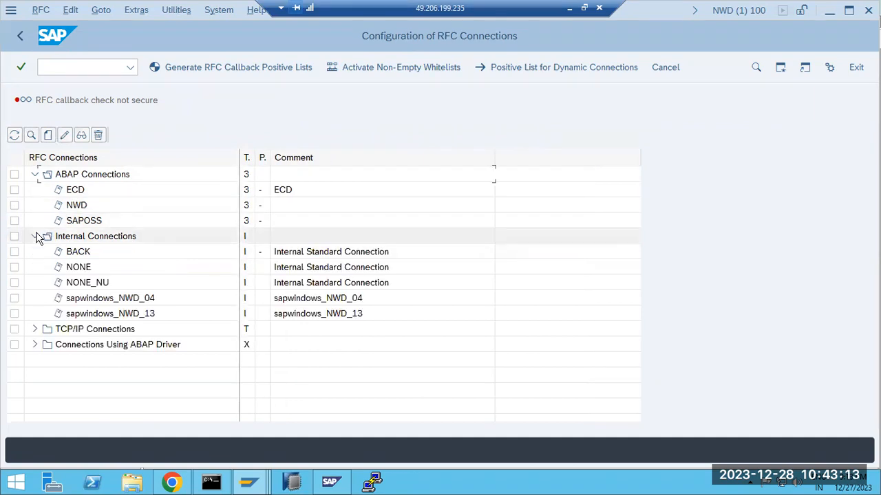
left_click(35, 236)
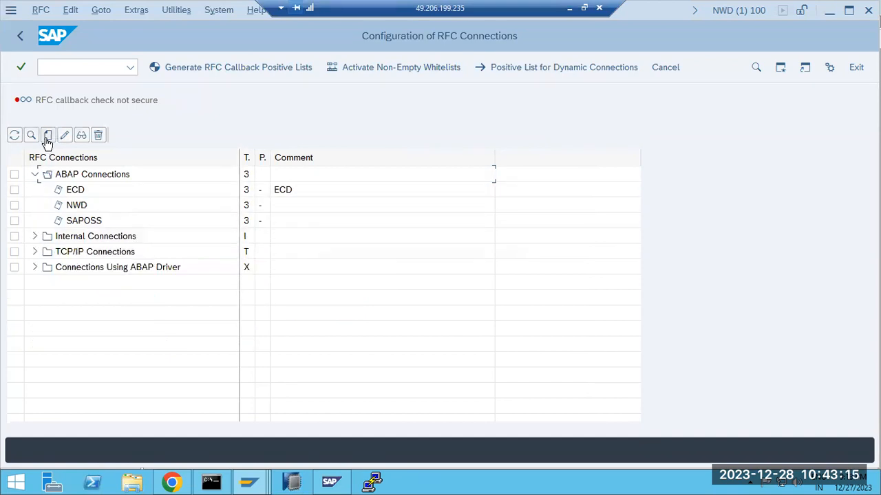
left_click(47, 135)
Choose connection type G (HTTP connection to external server) from the F4 list
left_click(109, 117)
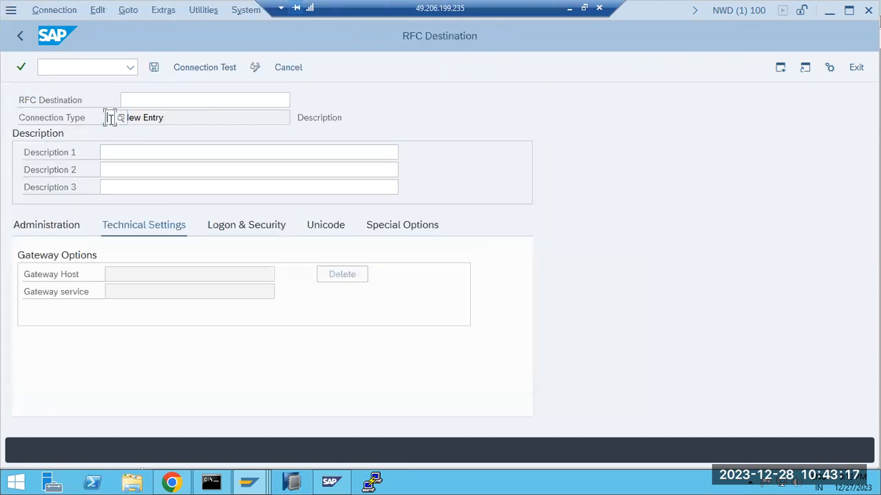
left_click(121, 117)
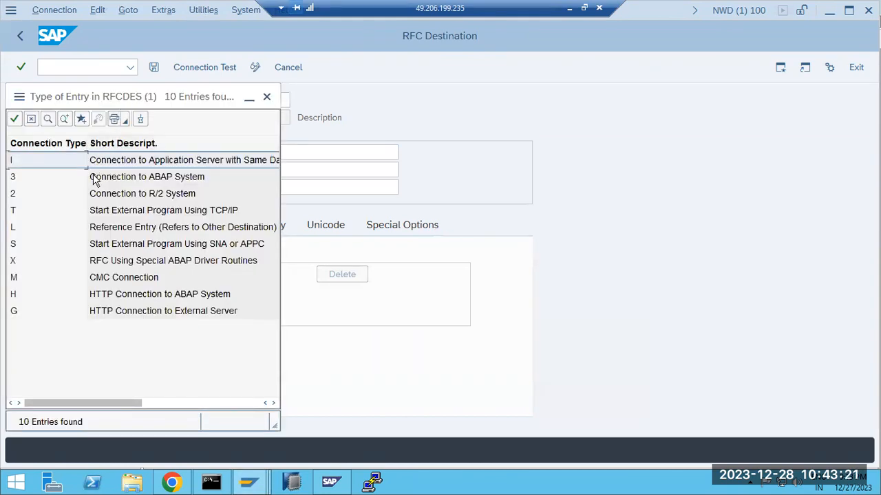
left_click(102, 182)
left_click(126, 197)
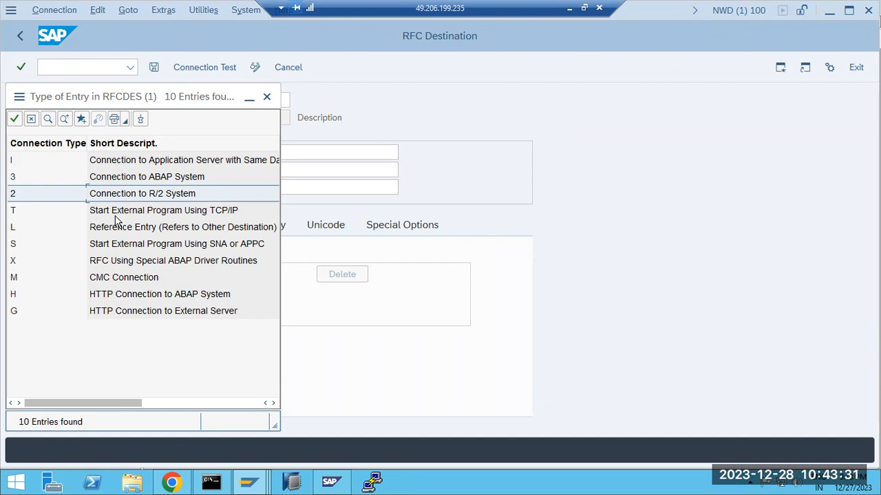
double_click(118, 316)
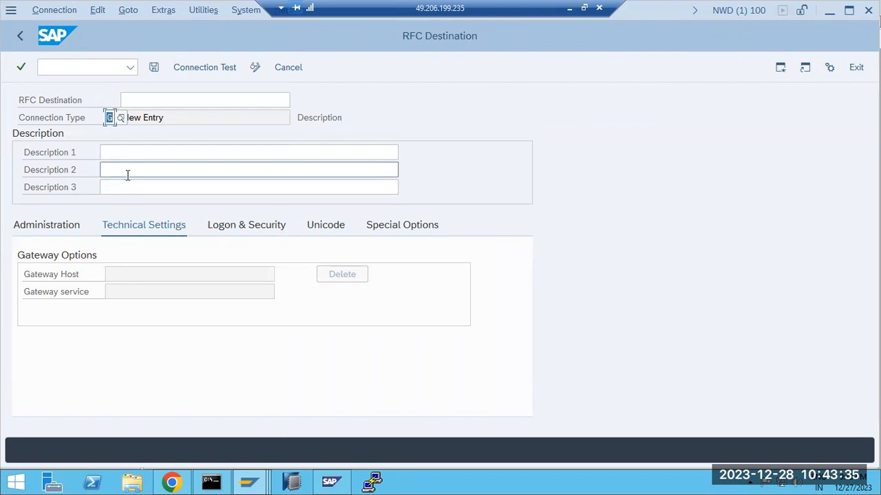
Name the destination GOOGLE, copy GOOGLE into Description 1, and confirm the entries
left_click(143, 101)
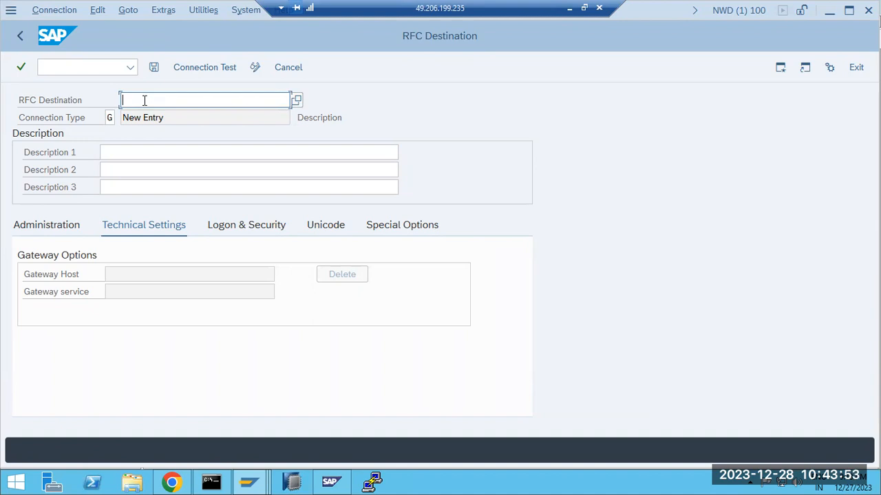
type("GOOGLE")
key("ctrl+a")
key("ctrl+c")
left_click(129, 151)
key("ctrl+v")
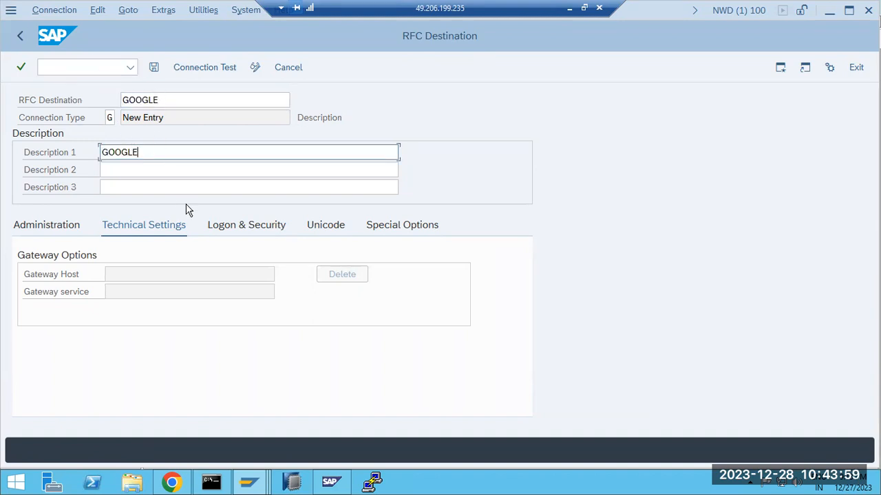
key("Return")
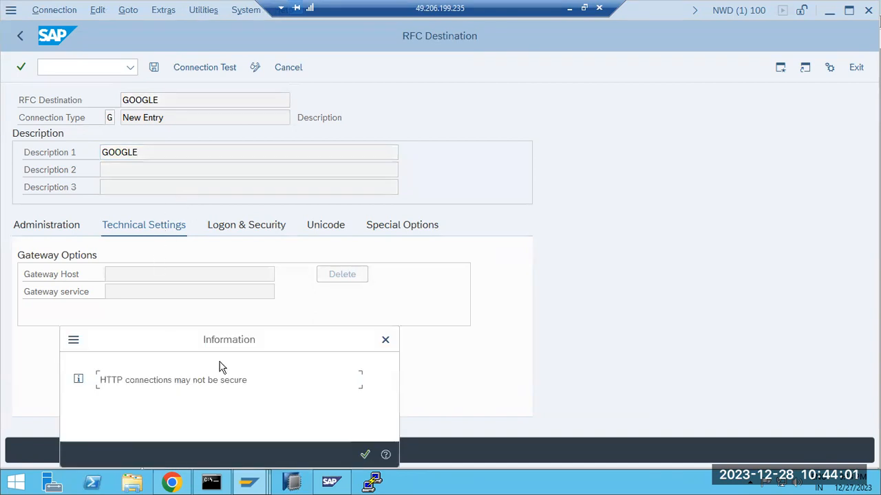
key("Return")
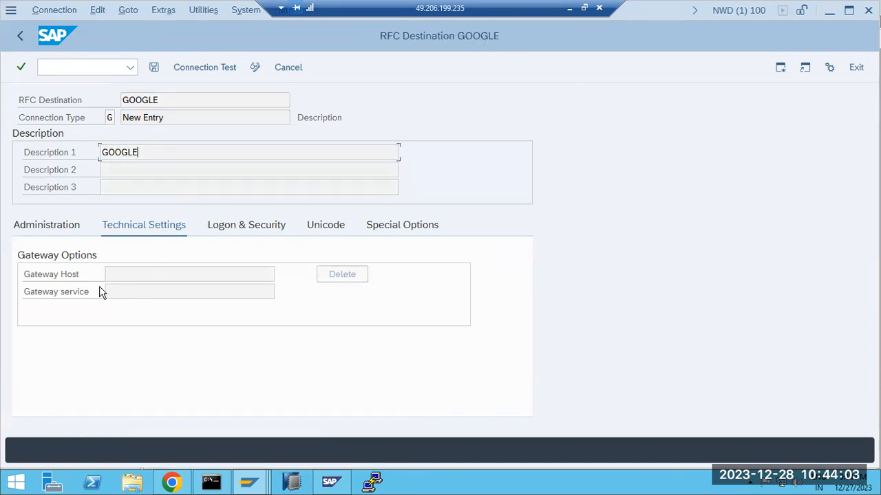
left_click(127, 275)
type("www.google.com")
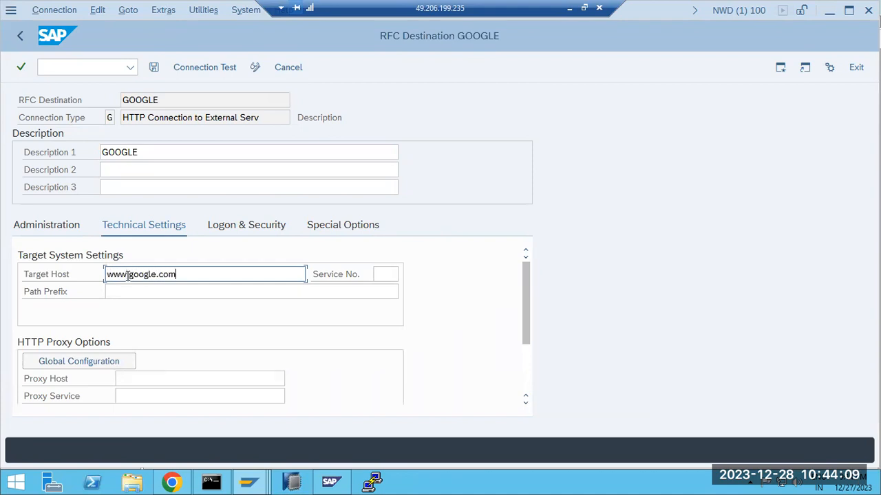
key("Tab")
left_click(154, 68)
left_click(200, 69)
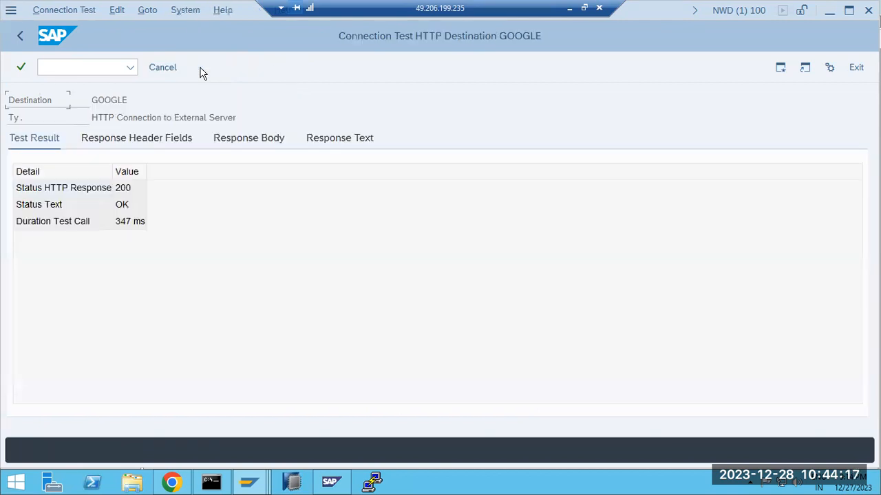
Confirm the GOOGLE test shows HTTP 200 OK, view the response body, then go back twice
left_click(131, 207)
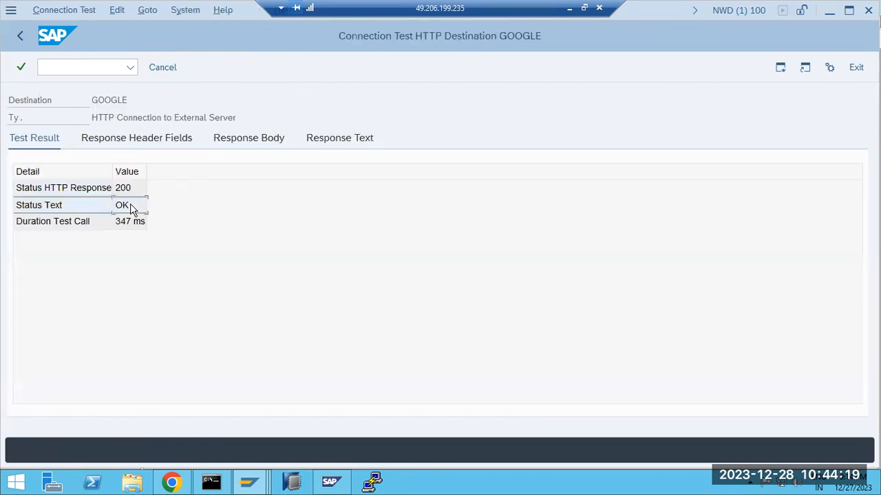
left_click(123, 189)
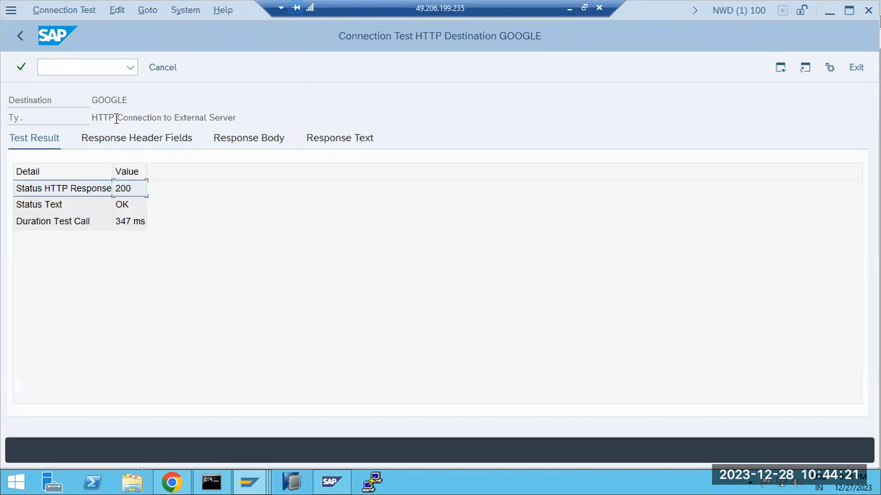
left_click_drag(117, 118, 229, 121)
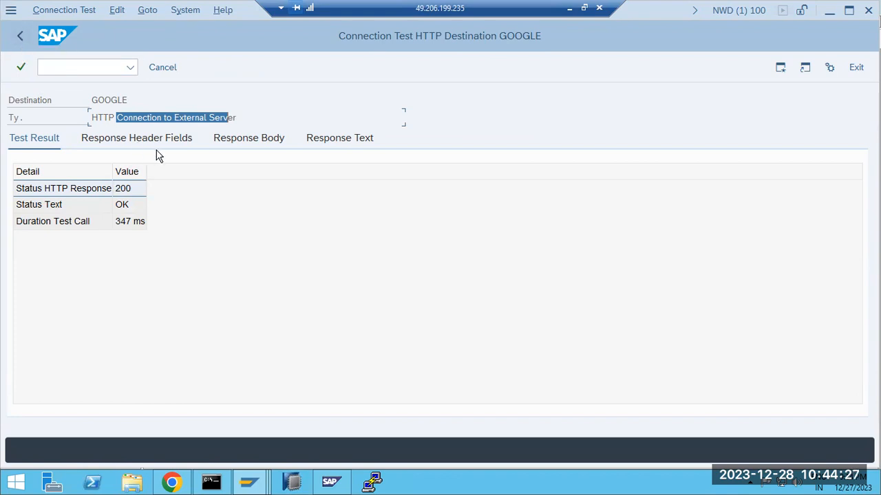
left_click(249, 140)
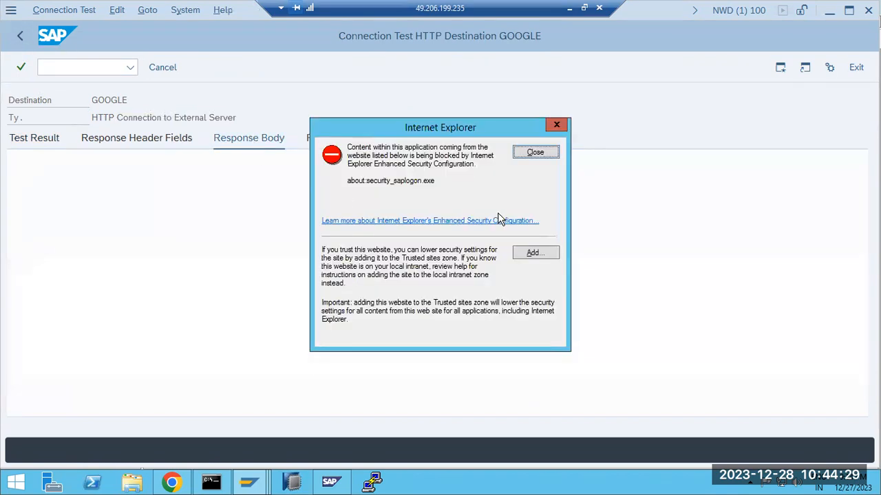
left_click(531, 153)
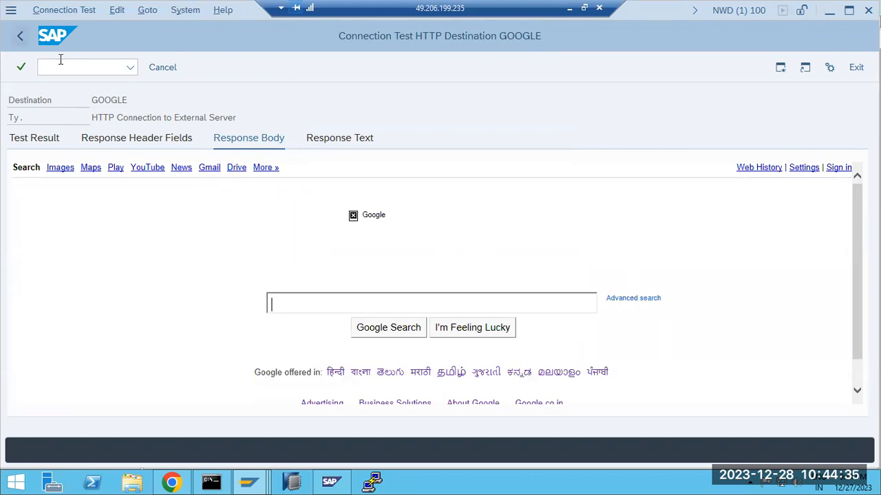
key("F3")
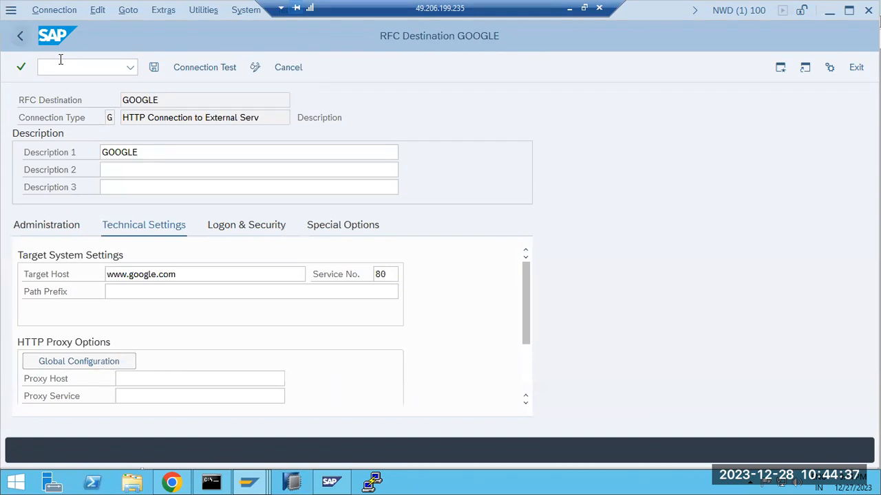
key("F3")
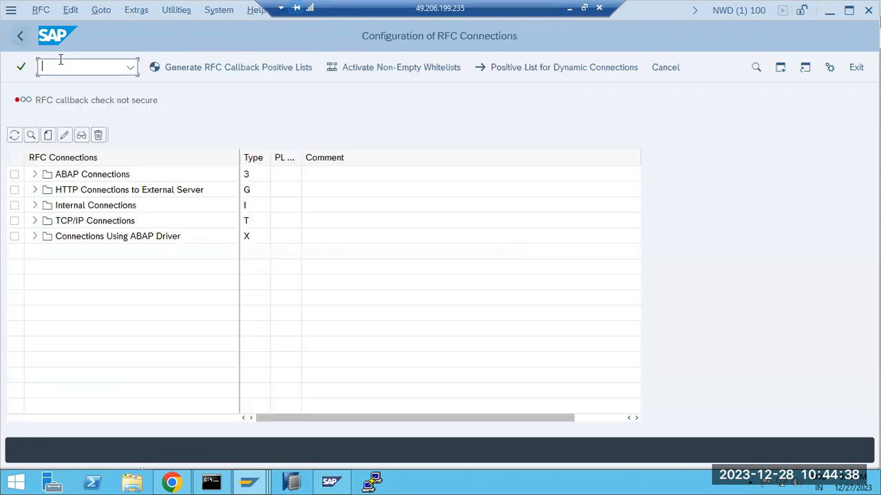
Expand the HTTP, ABAP, Internal and TCP/IP connection groups to browse destinations including GOOGLE
left_click(36, 190)
left_click(73, 206)
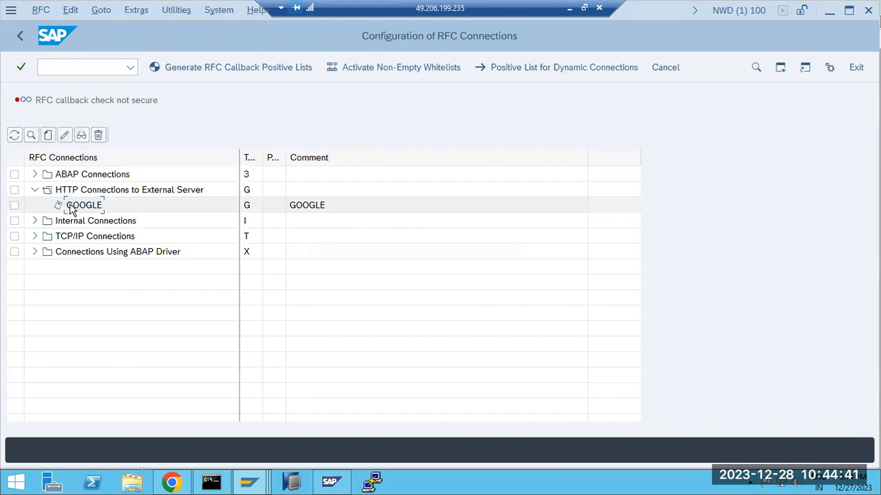
left_click(35, 174)
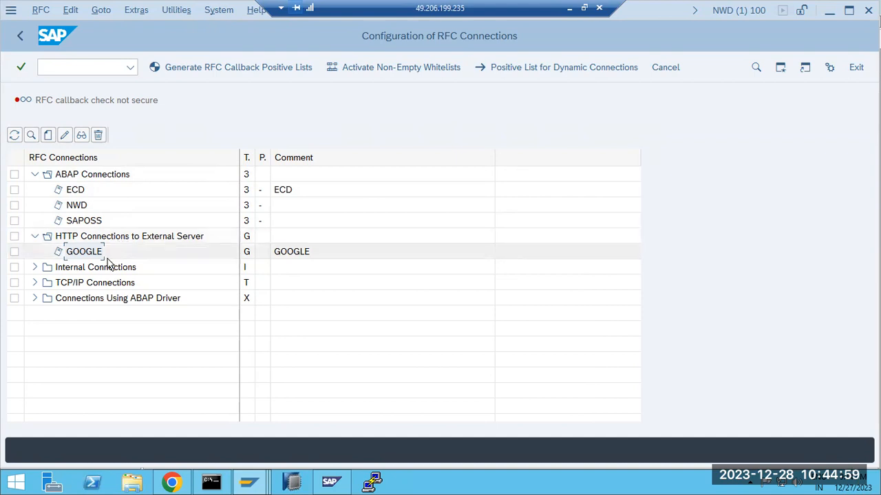
left_click(36, 265)
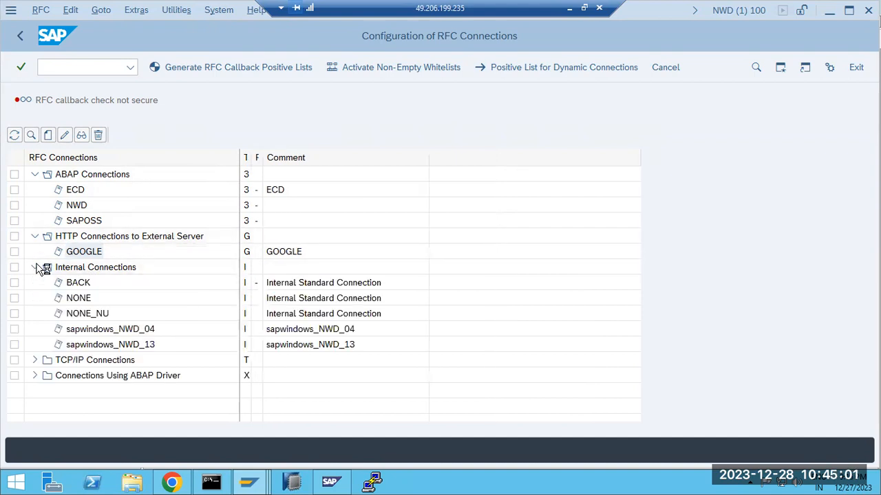
left_click(35, 268)
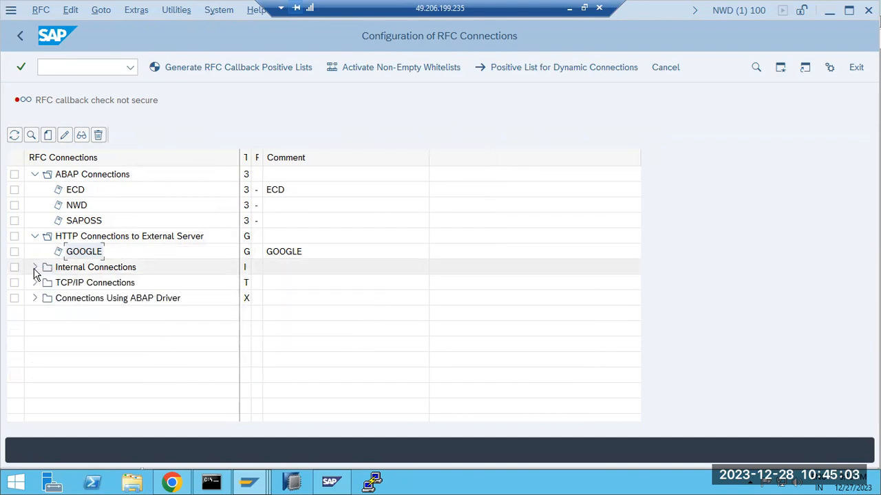
left_click(35, 283)
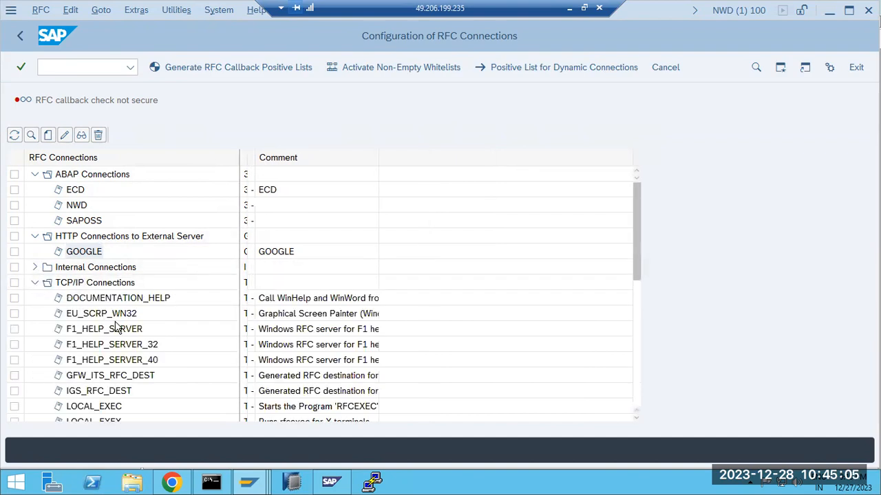
scroll(117, 329, "down", 2)
scroll(107, 335, "down", 5)
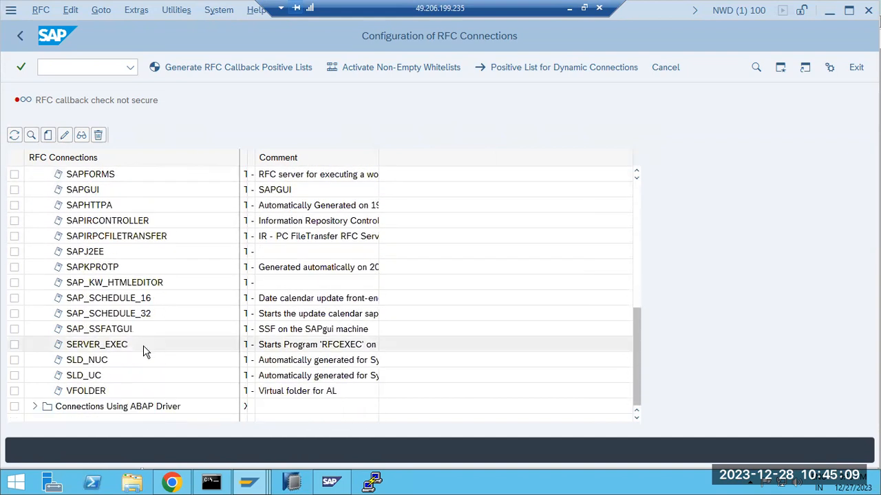
scroll(143, 346, "up", 2)
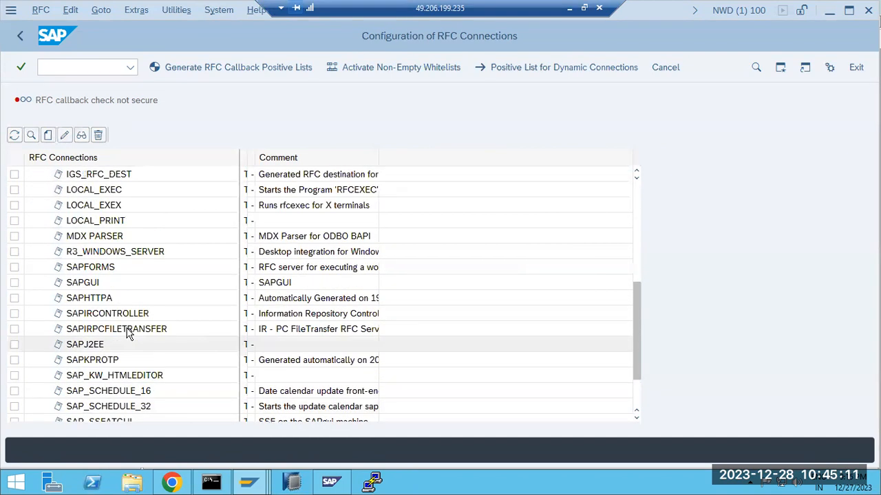
scroll(127, 331, "up", 4)
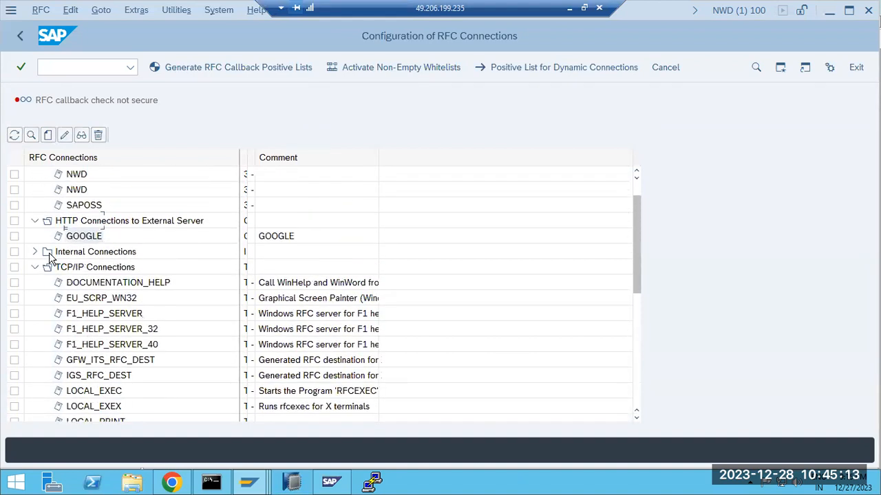
scroll(49, 256, "up", 1)
Collapse all connection groups, widen the list to reveal the Type column, and leave SM59
left_click(34, 282)
left_click(40, 301)
left_click(37, 300)
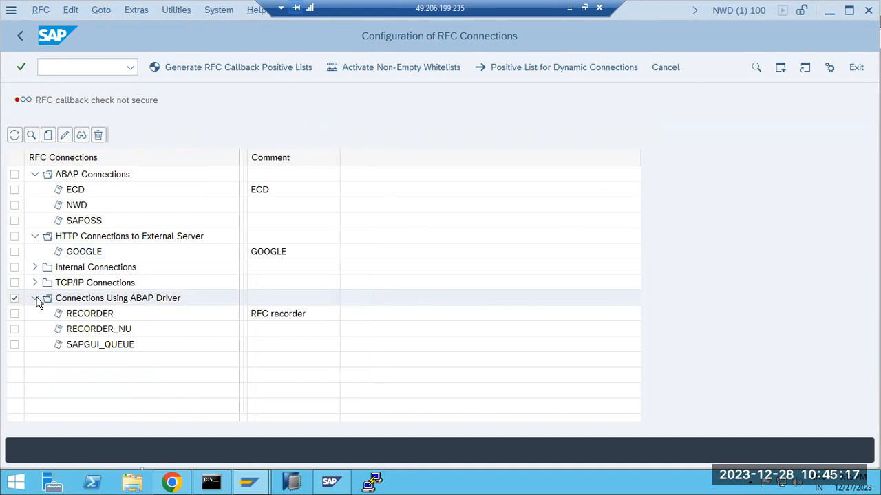
left_click(38, 303)
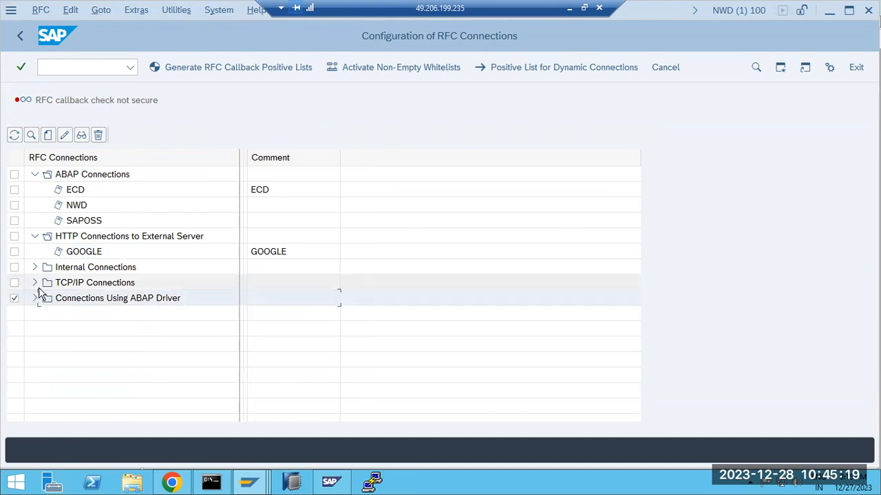
left_click(34, 238)
left_click(36, 174)
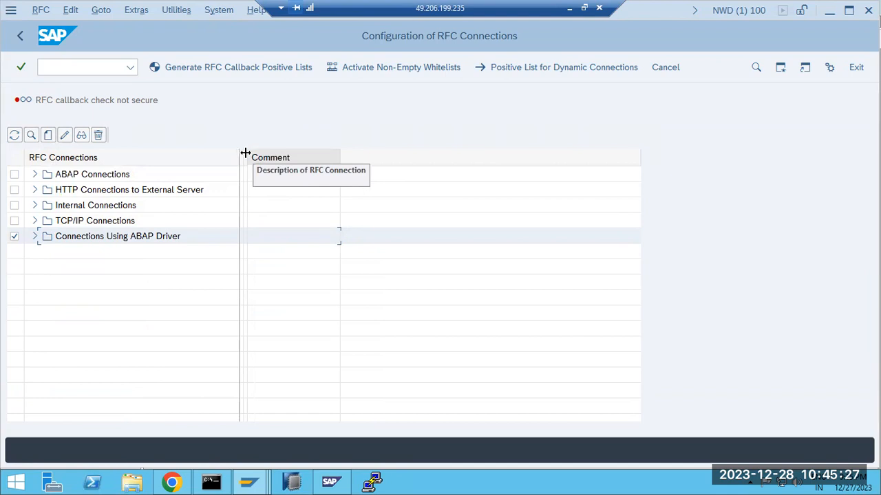
left_click_drag(242, 152, 280, 152)
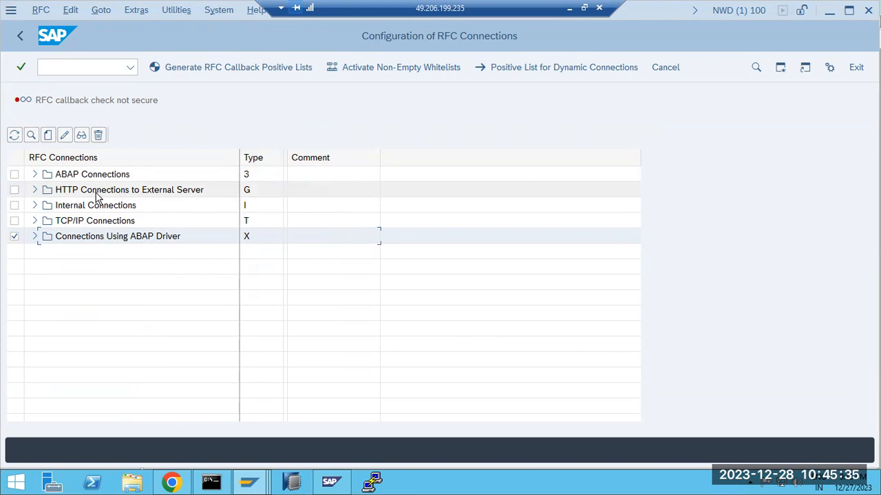
left_click(20, 40)
left_click(569, 8)
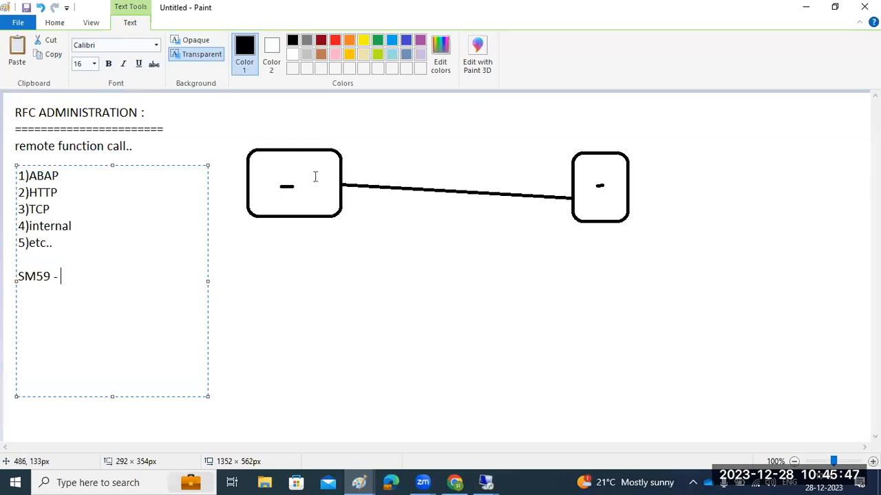
Type ECD inside the left diagram box and NWD inside the right box
left_click(276, 173)
left_click(276, 172)
type("ECD")
left_click(589, 178)
left_click(588, 177)
type("NWD")
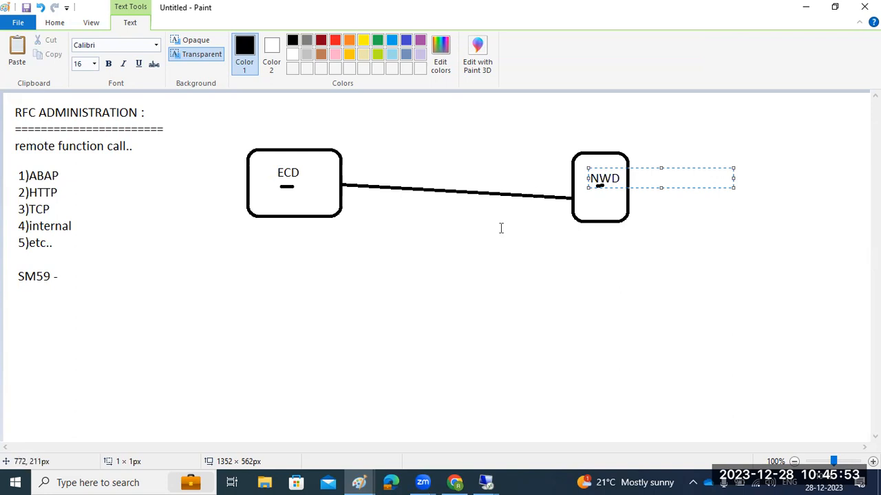
left_click(501, 229)
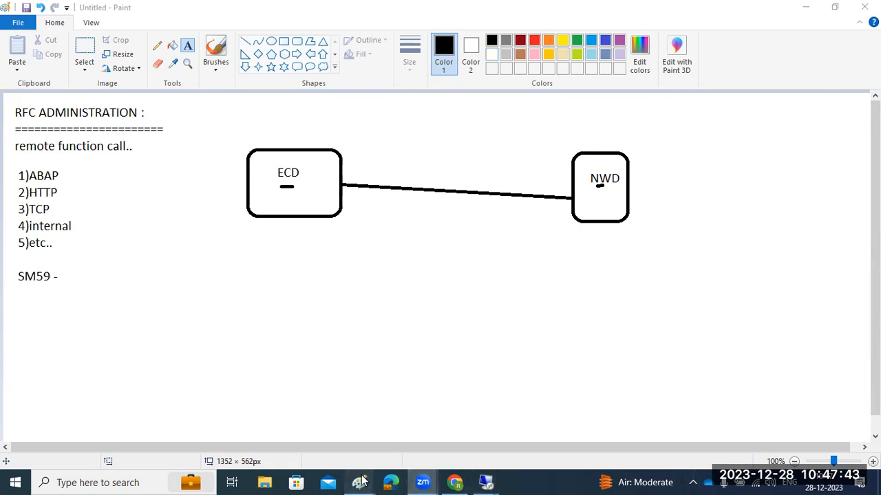
In the Client Administration notes window, commit the scc3 note
mouse_move(359, 481)
left_click(325, 437)
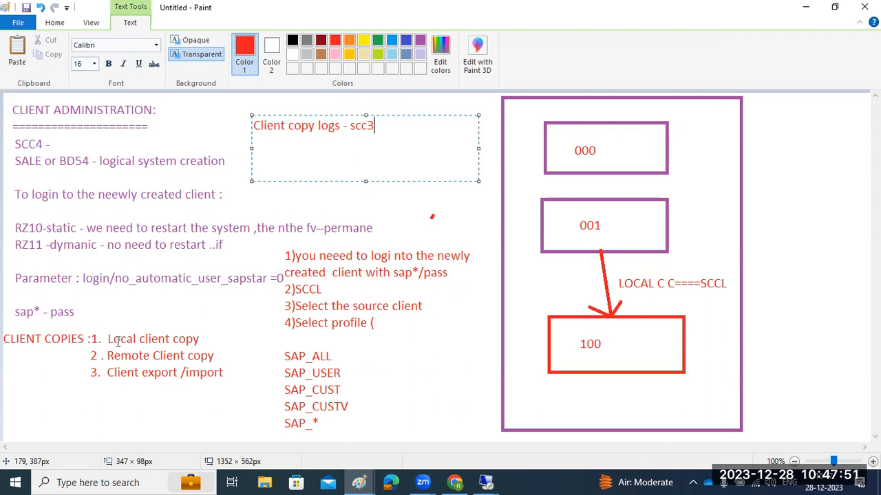
left_click_drag(115, 356, 164, 357)
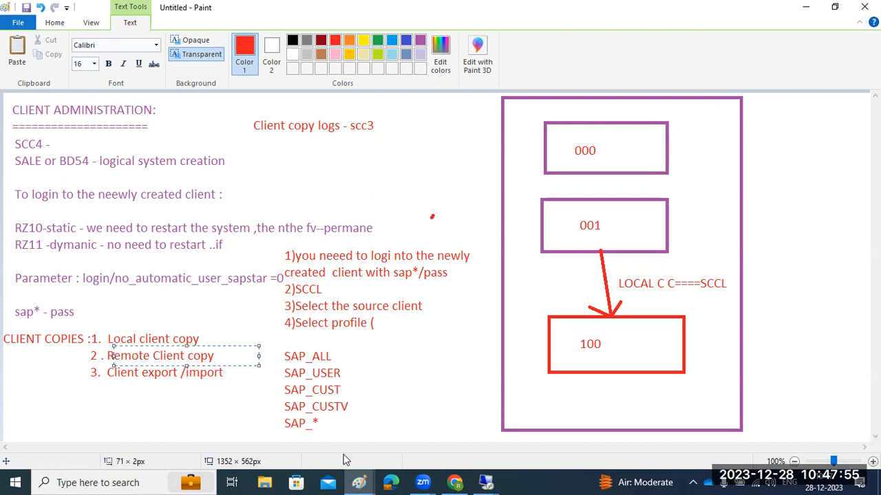
Back in the RFC diagram, undo the empty text box and the NWD label
left_click(370, 480)
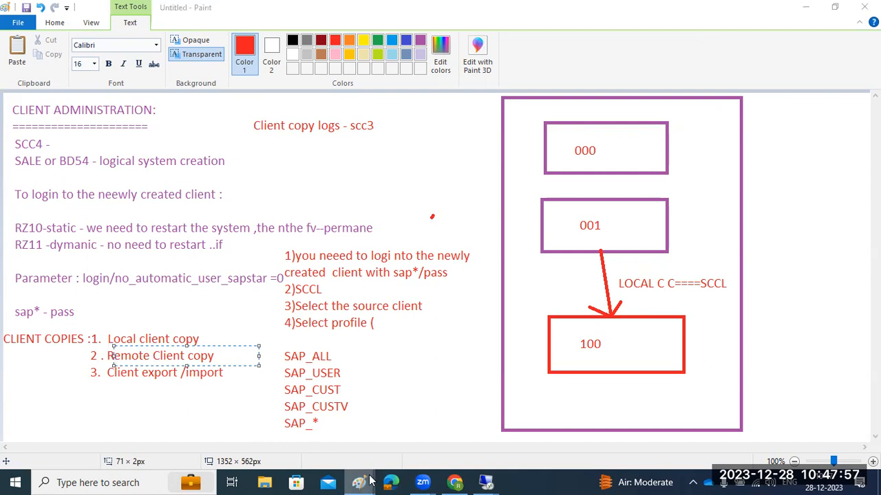
left_click(417, 413)
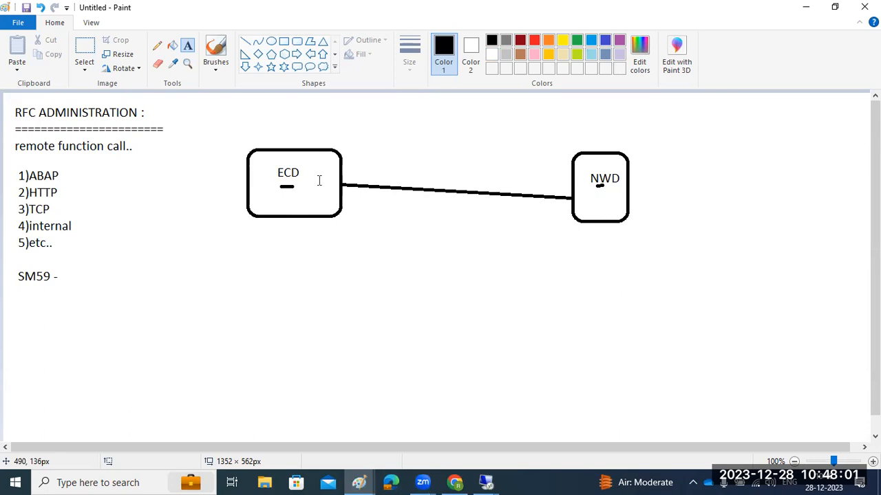
left_click(295, 262)
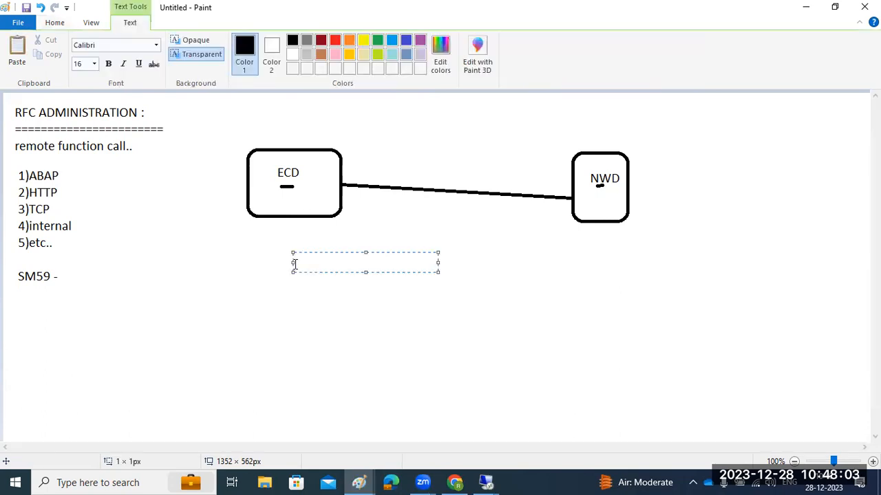
key("ctrl+z")
key("ctrl+z")
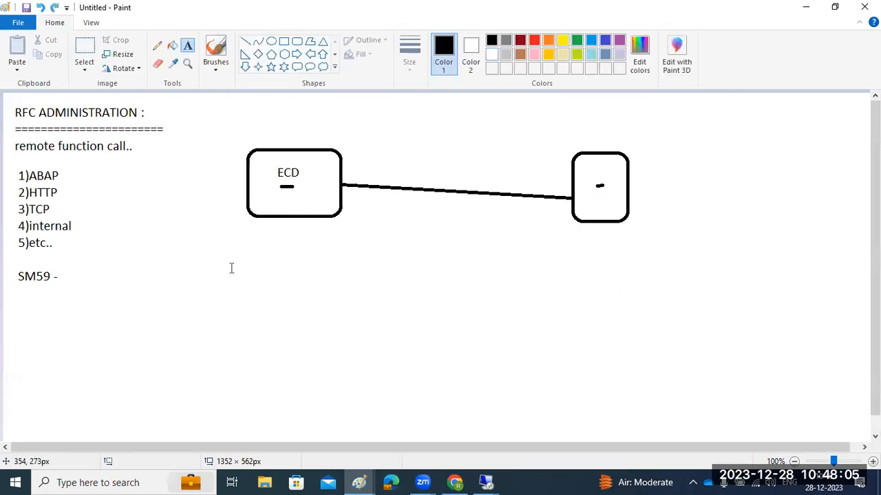
key("ctrl+z")
key("ctrl+z")
key("ctrl+z")
key("ctrl+z")
key("ctrl+z")
key("ctrl+z")
key("ctrl+z")
key("ctrl+z")
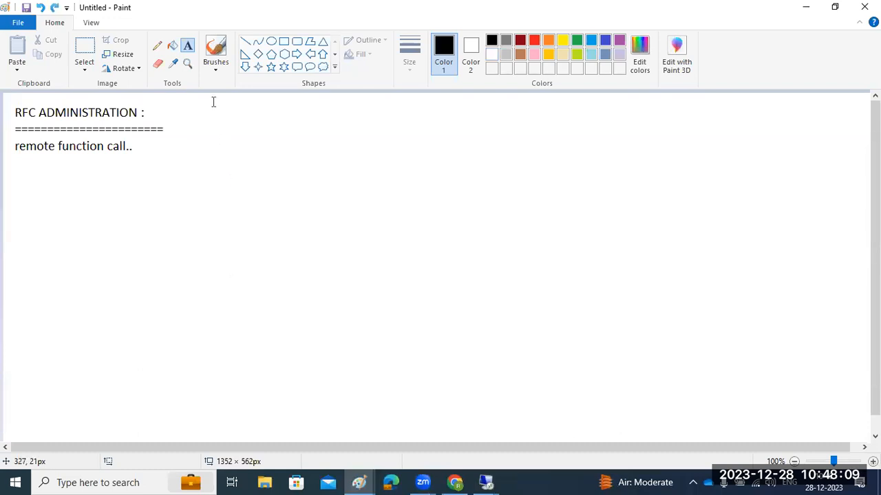
Draw two matching rectangles side by side below the heading, with a small bar in the right one
left_click(284, 42)
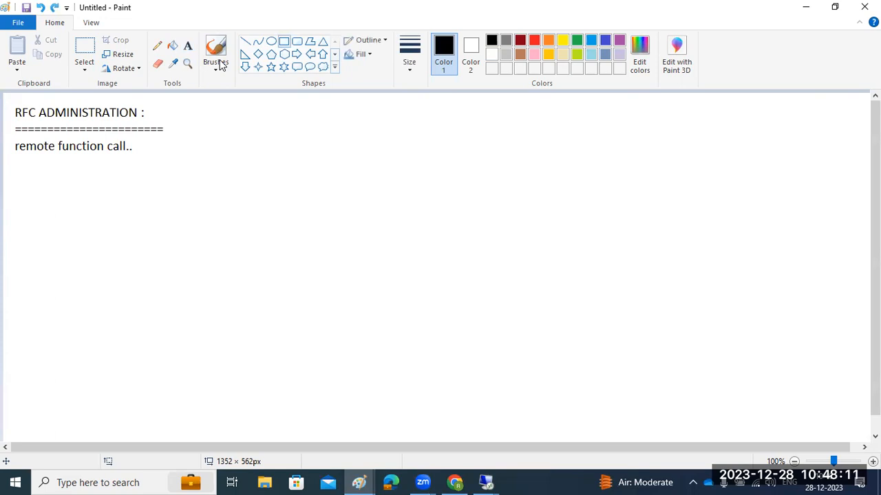
left_click_drag(214, 174, 322, 264)
left_click_drag(580, 170, 686, 260)
left_click_drag(244, 216, 265, 216)
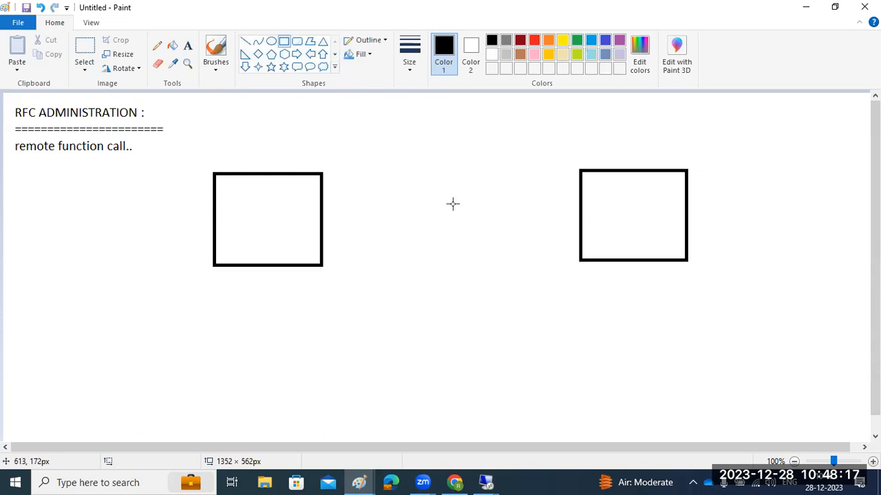
left_click_drag(616, 215, 638, 218)
left_click(243, 204)
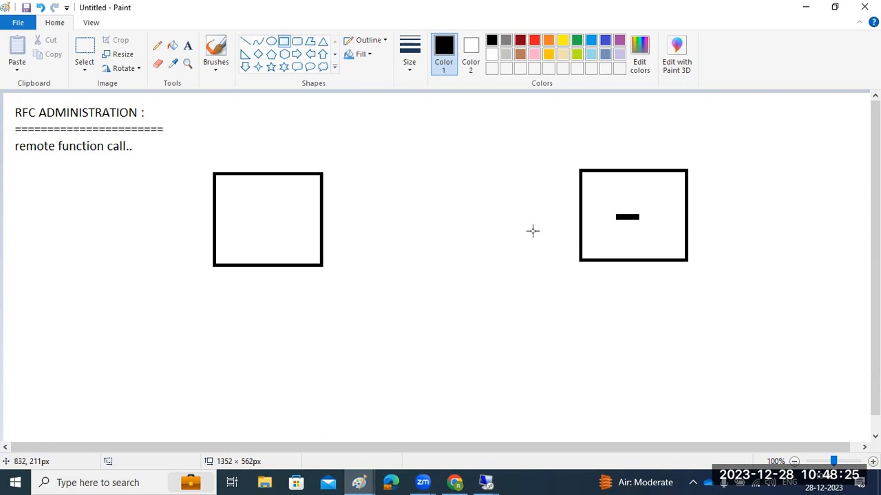
Add a small rounded rectangle inside each box
left_click(297, 41)
left_click_drag(236, 210, 272, 225)
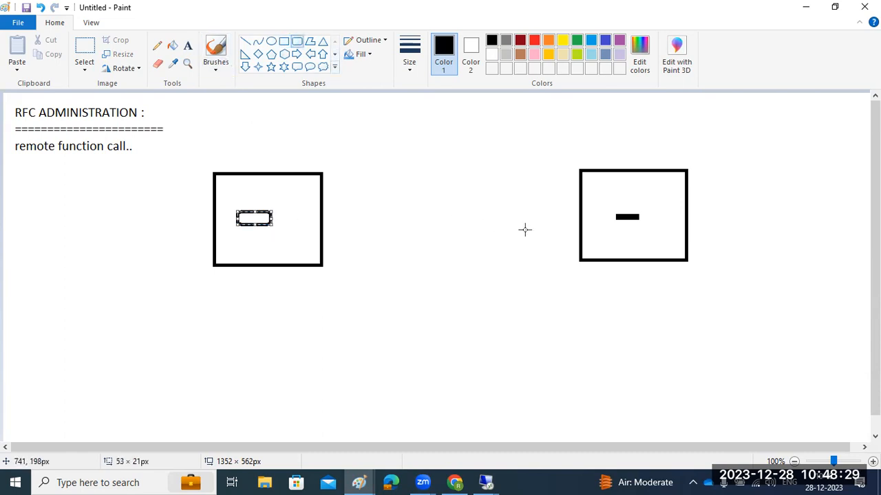
left_click_drag(609, 216, 654, 238)
left_click(515, 277)
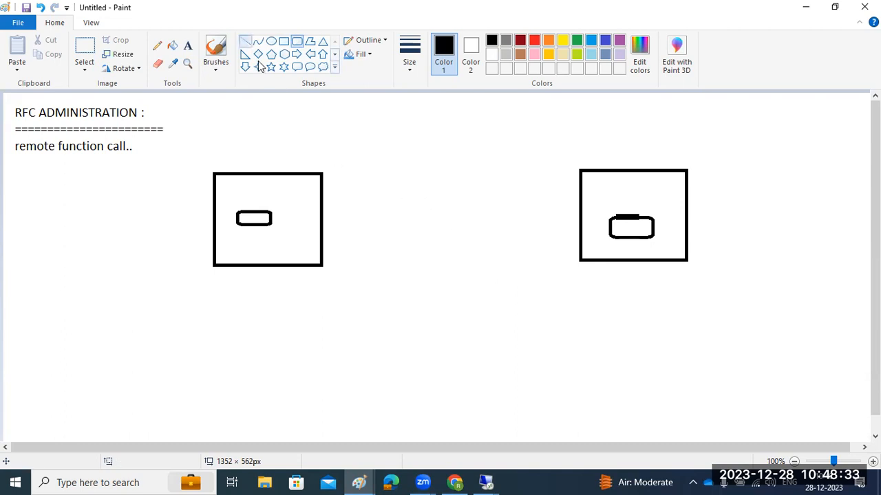
Draw a line joining the left box to the right box, plus a short stroke by the heading
left_click(245, 41)
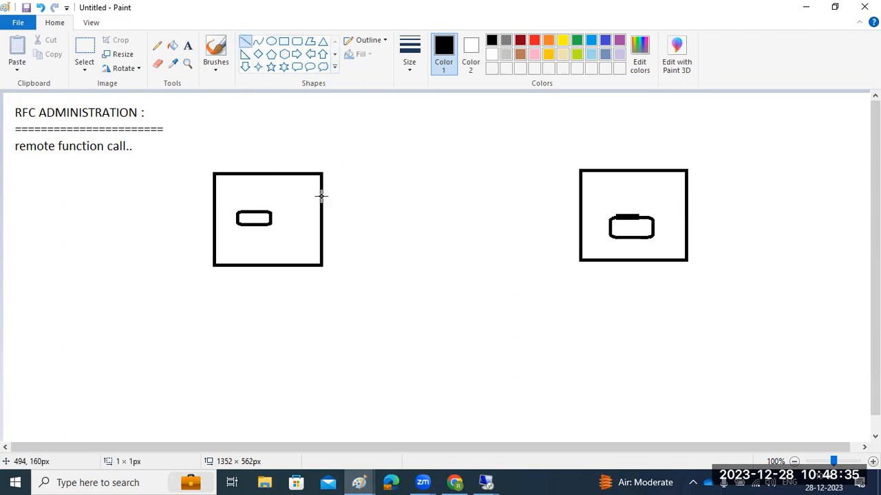
mouse_move(321, 196)
left_mouse_down()
mouse_move(583, 240)
mouse_move(564, 248)
mouse_move(584, 240)
left_mouse_up()
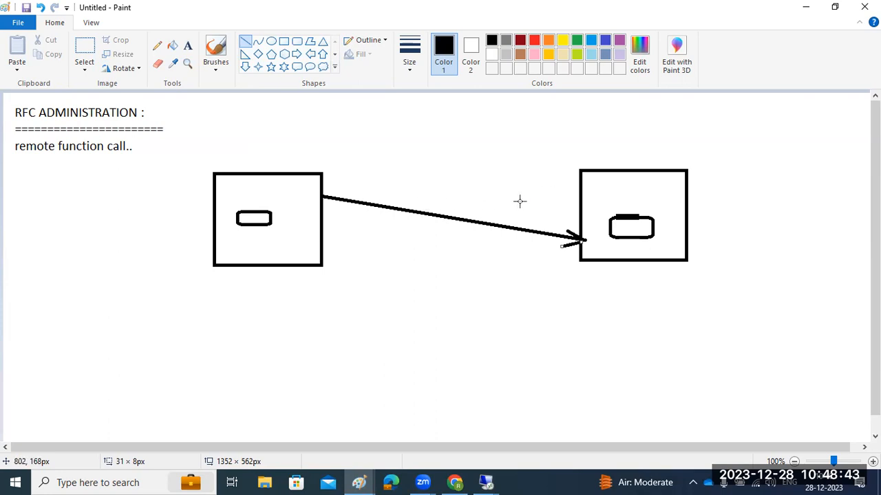
left_click_drag(152, 115, 163, 111)
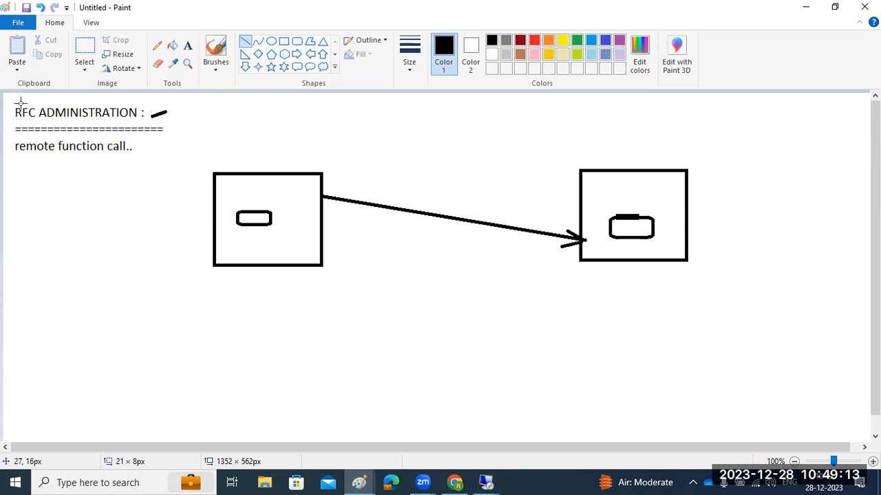
Mark the RFC ADMINISTRATION heading with short strokes and underline 'remote function'
left_click_drag(11, 101, 30, 101)
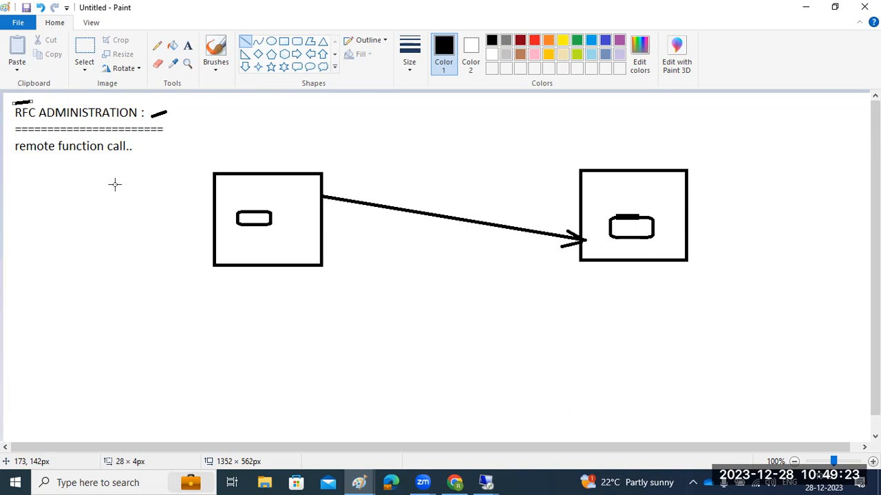
left_click_drag(30, 161, 80, 158)
left_click_drag(161, 120, 204, 110)
Label the heading 'SM59', then bring the Client Administration notes window forward
left_click(188, 45)
left_click(222, 107)
type("SM59")
left_click(118, 198)
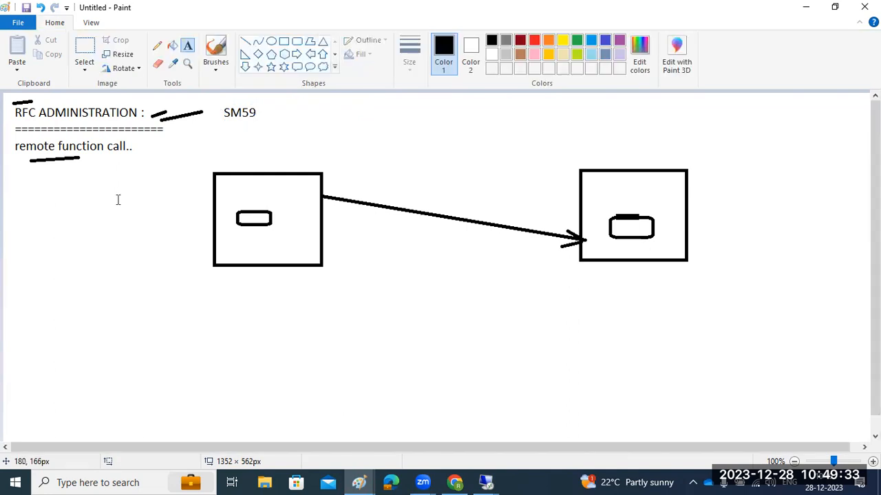
mouse_move(365, 481)
left_click(289, 423)
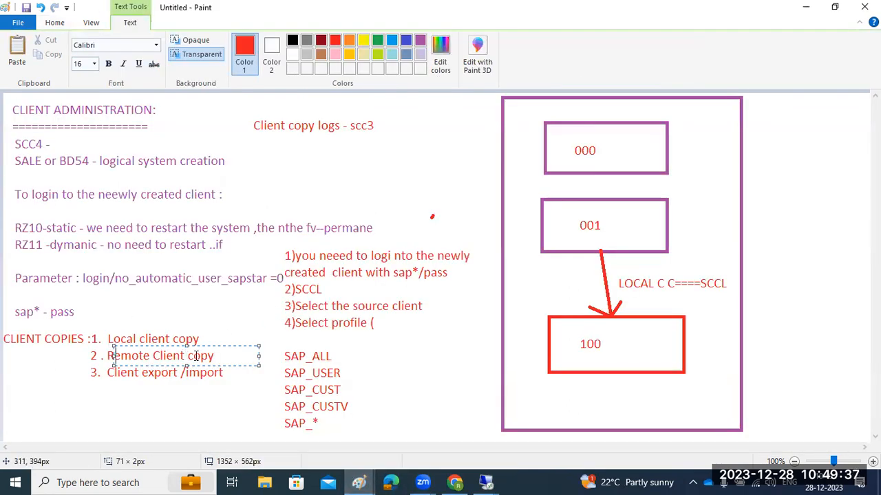
Return to the RFC ADMINISTRATION diagram in Paint, then switch back to the SAP session
mouse_move(358, 481)
left_click(401, 441)
left_click(249, 356)
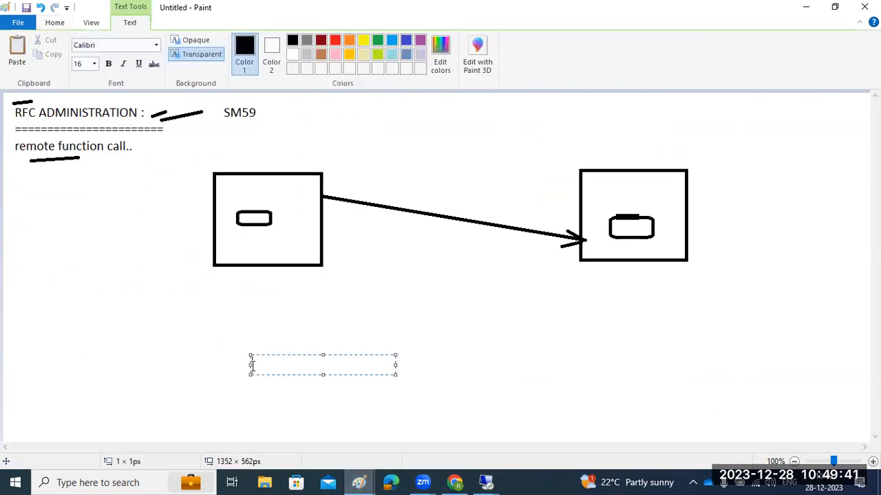
left_click(179, 318)
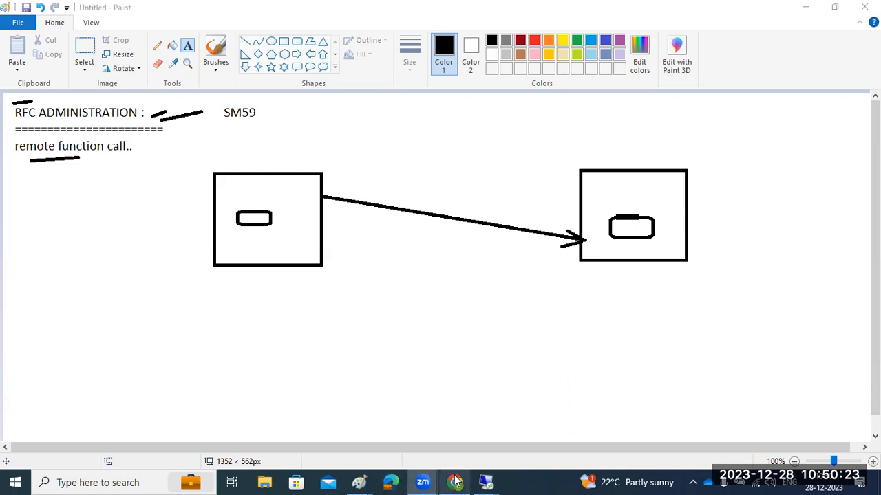
mouse_move(491, 482)
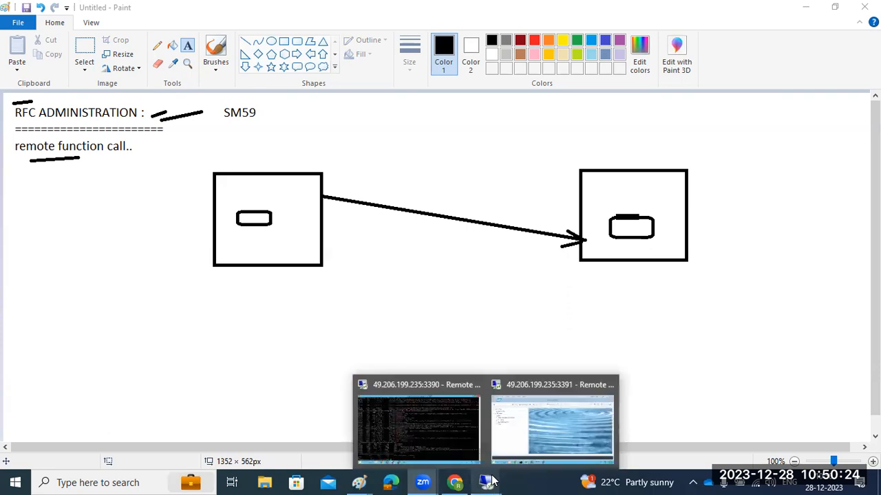
left_click(541, 419)
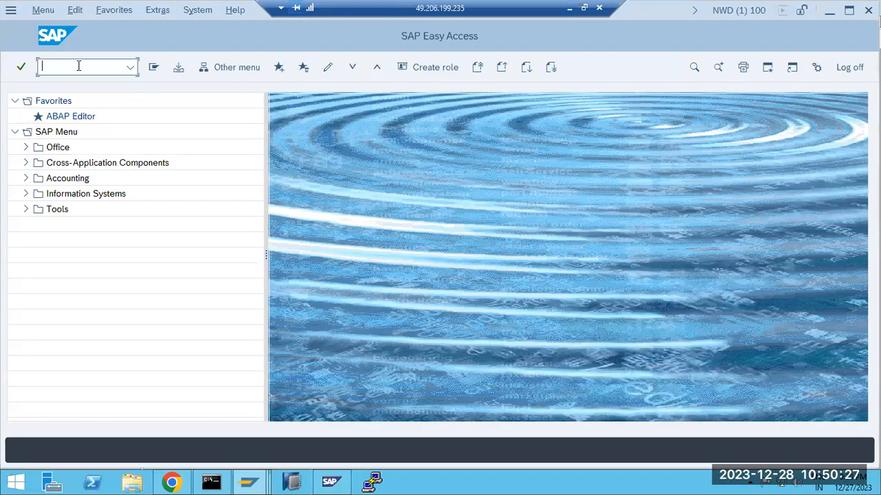
In SM59, expand TCP/IP Connections and inspect IGS_RFC_DEST's program ID IGS.NWD
type("sm59")
key("Return")
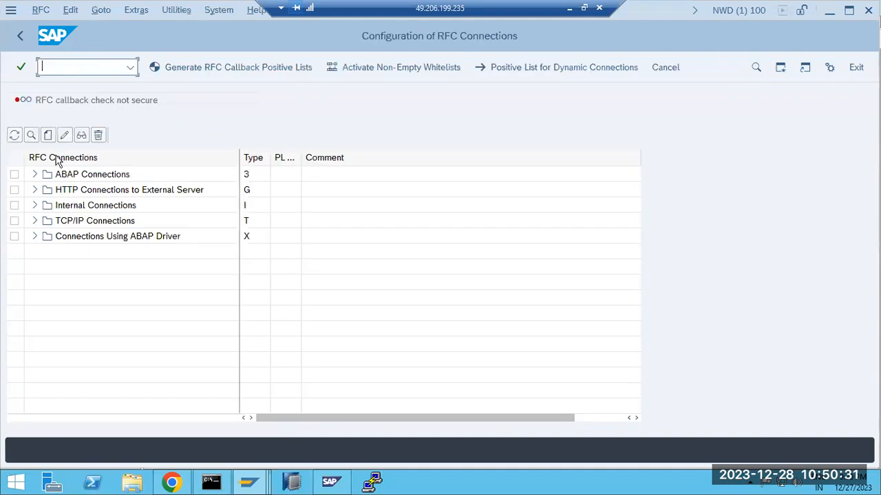
left_click(35, 221)
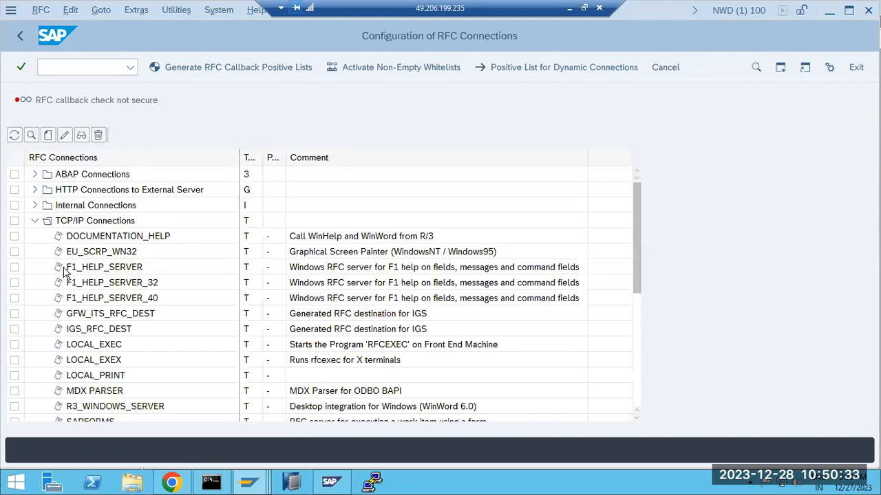
double_click(97, 329)
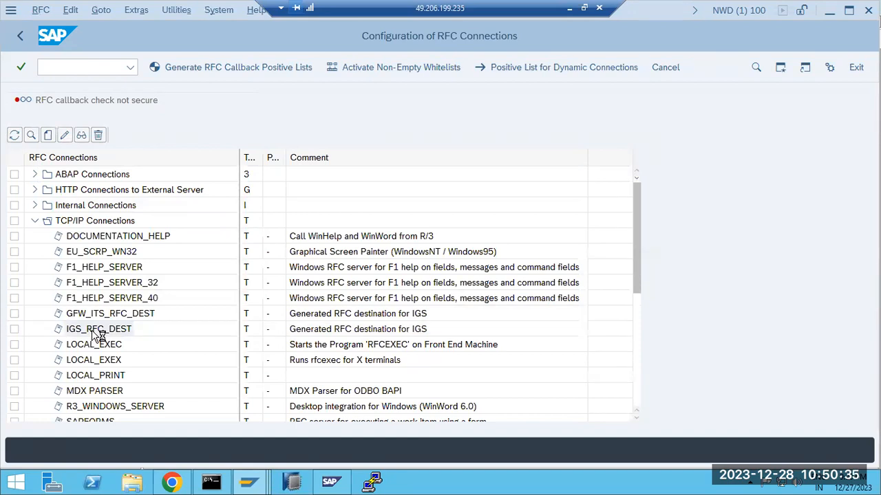
left_click_drag(193, 344, 142, 344)
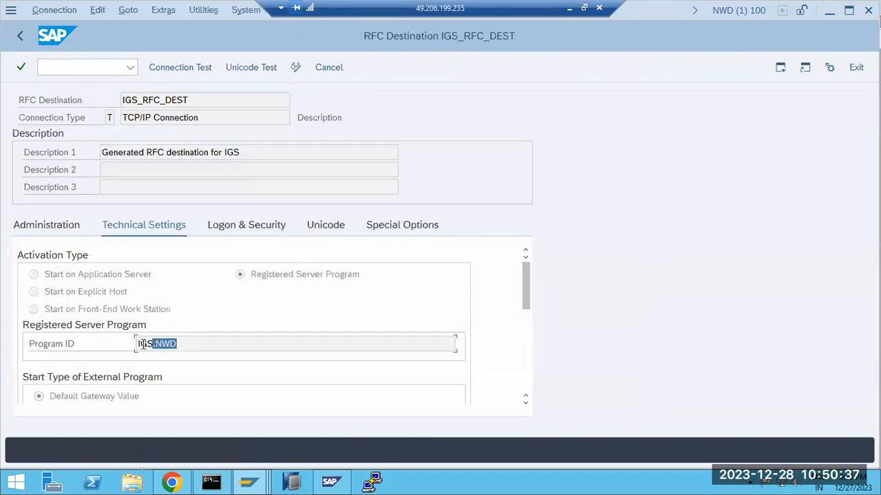
left_click(22, 31)
Run a connection test on the SAPGUI destination (logon 9 msec) and return to the list
scroll(75, 358, "down", 4)
scroll(75, 346, "down", 1)
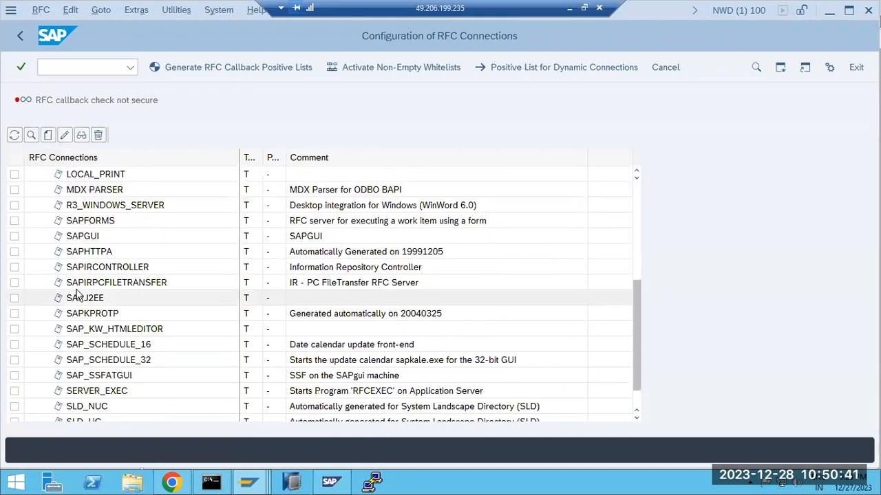
double_click(77, 237)
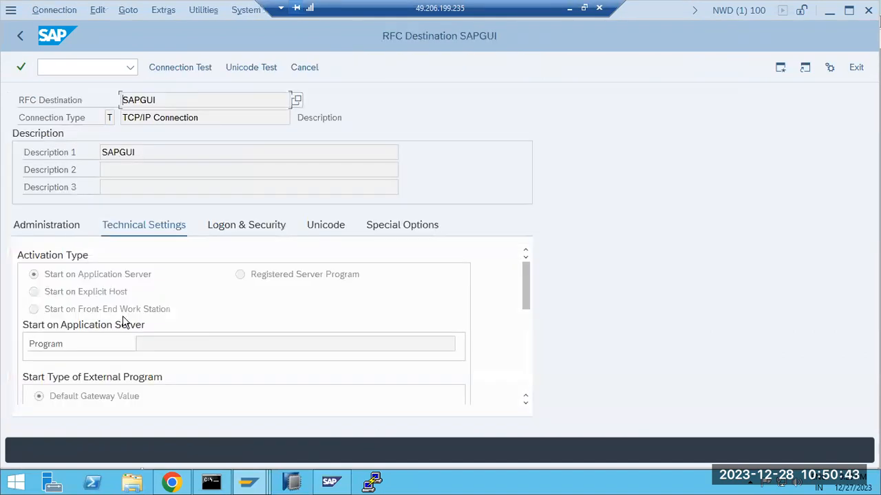
left_click(225, 228)
left_click(170, 69)
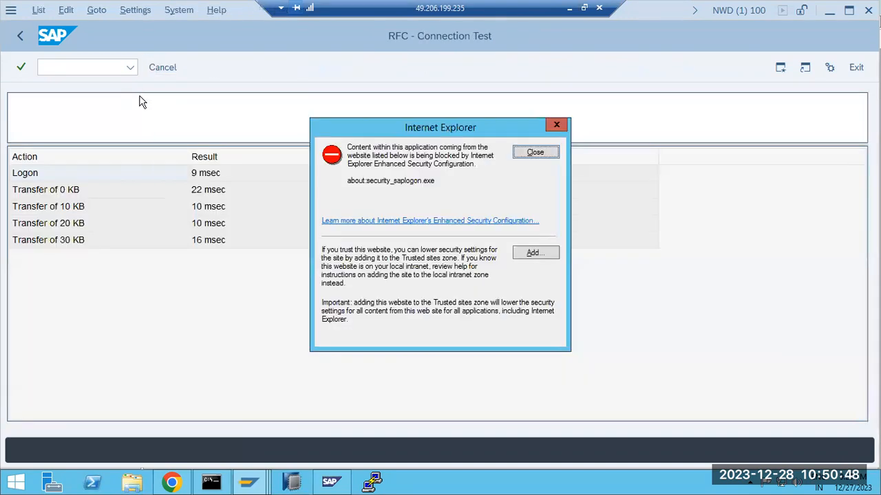
left_click(535, 152)
left_click(22, 35)
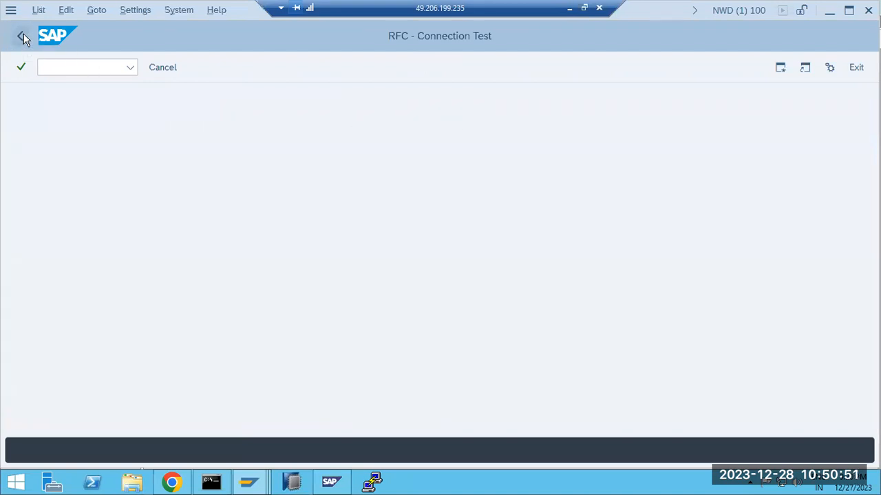
left_click(22, 36)
Minimize the remote SAP session to get back to Paint's RFC diagram
scroll(129, 296, "down", 3)
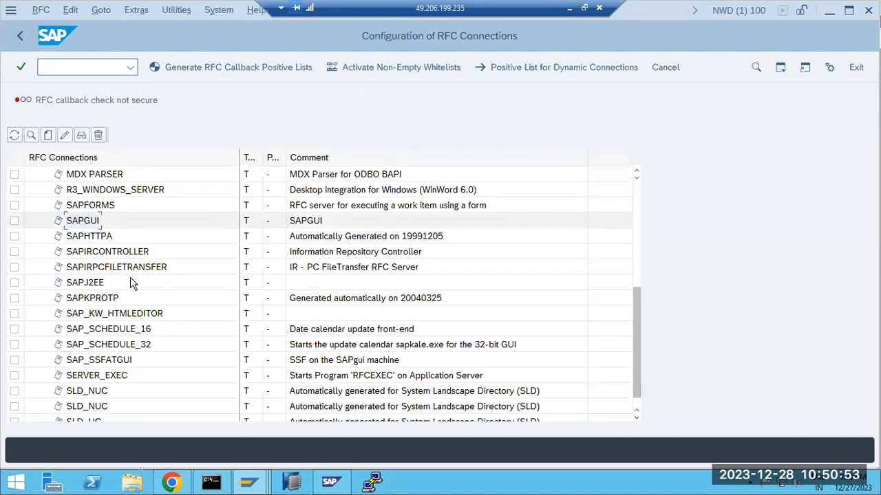
left_click(570, 7)
left_click(301, 282)
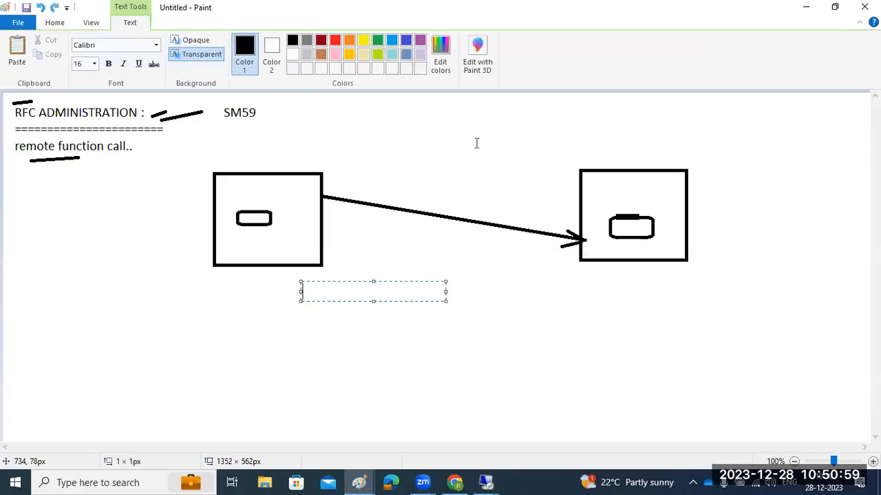
Undo the SM59 note and pen marks, then write '3rd party server', 'SAP-ABAP', 'HTTP - HTTP' under the right box
left_click(475, 238)
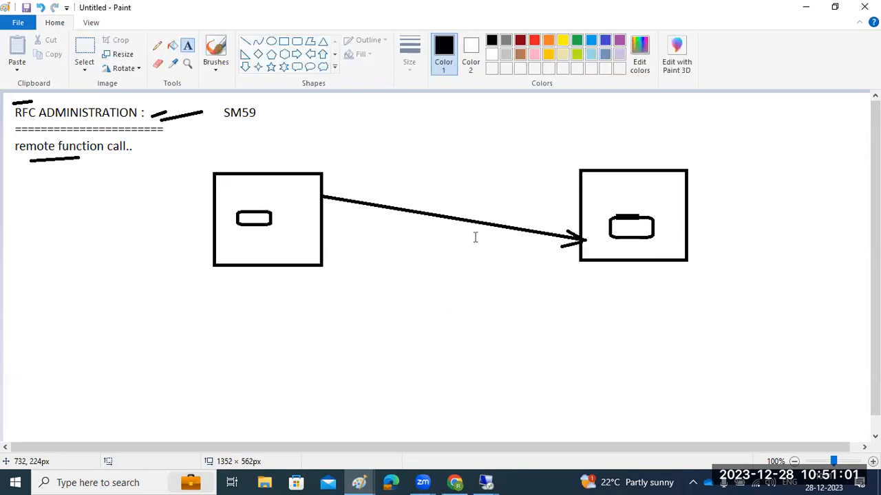
key("ctrl+z")
key("ctrl+z")
key("ctrl+z")
key("ctrl+z")
key("ctrl+z")
key("ctrl+z")
key("ctrl+z")
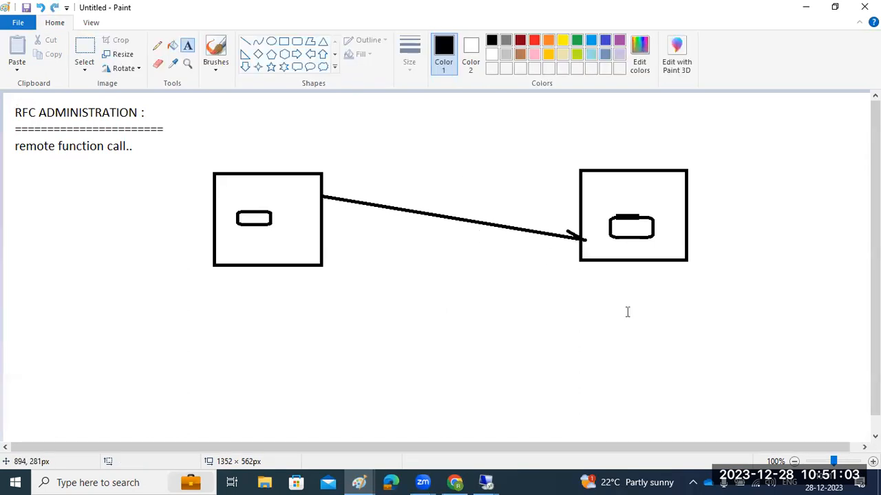
left_click_drag(576, 280, 807, 344)
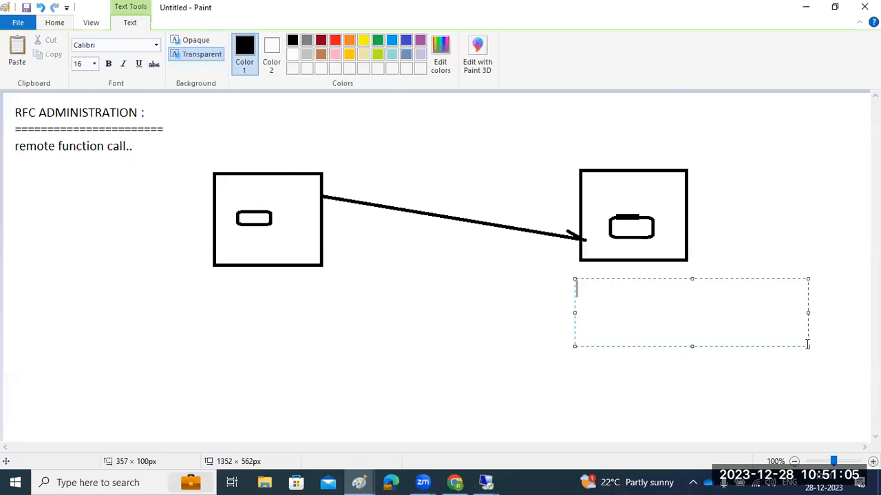
type("3rd party server")
key("Return")
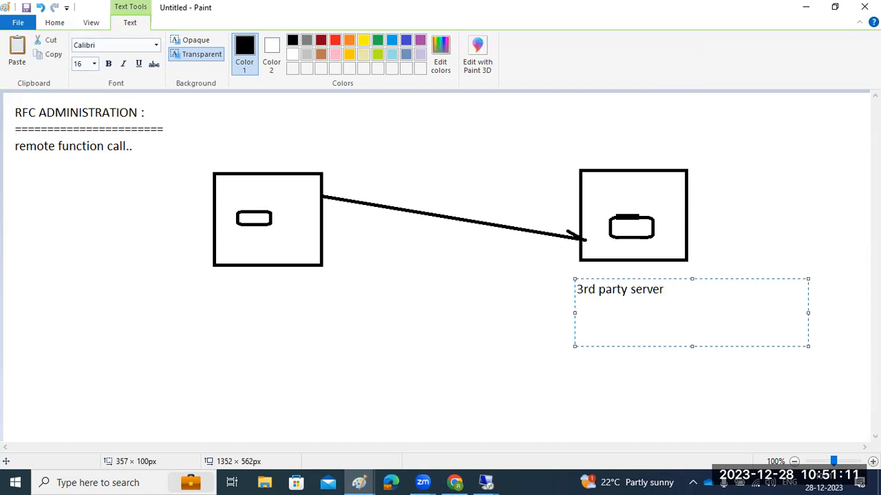
type("SAP-ABAP")
key("Return")
type("H")
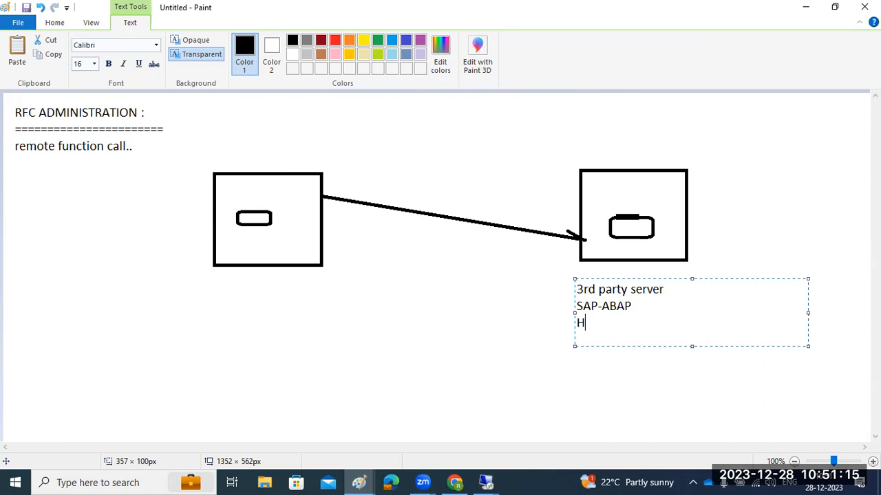
type("TTP - HTTP")
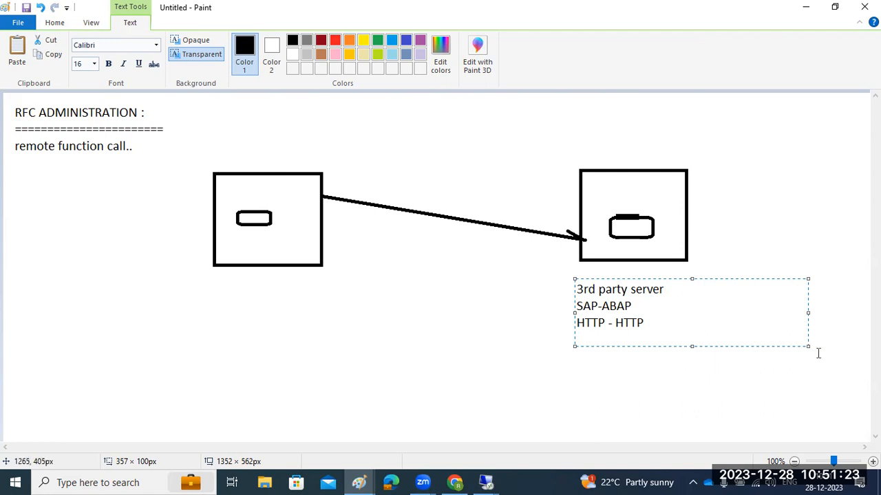
Extend the first line to read '3rd party server :DOCUM,TCP/IP'
left_click(671, 290)
type("DOCUM,")
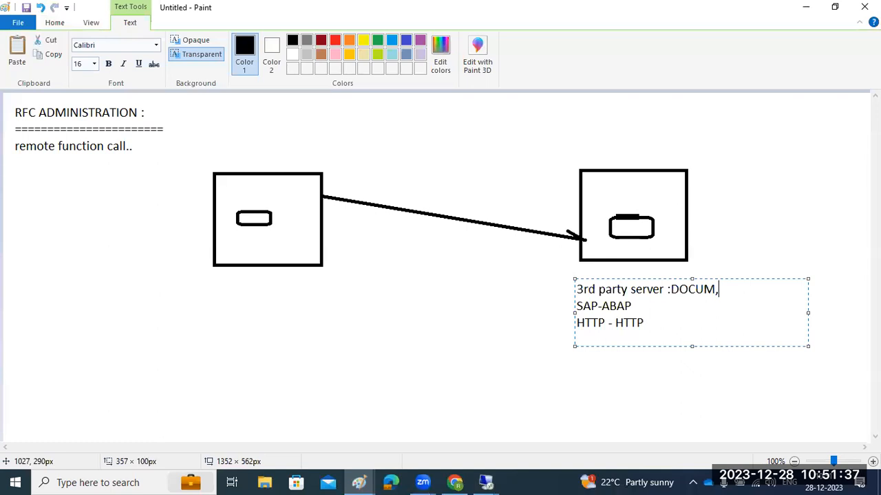
type("TCP/IP")
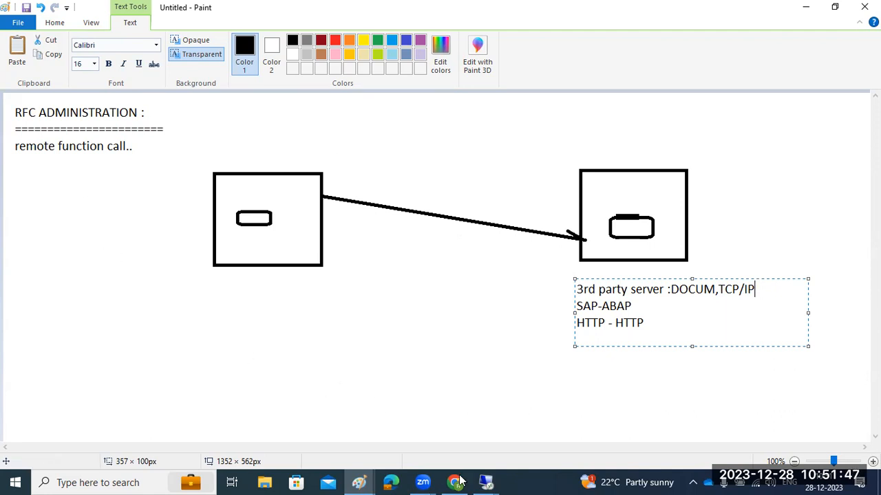
In the SAP RFC tree, expand ABAP Connections (ECD, NWD, SAPOSS) and the TCP/IP Connections folder
mouse_move(486, 481)
left_click(548, 395)
scroll(152, 235, "up", 4)
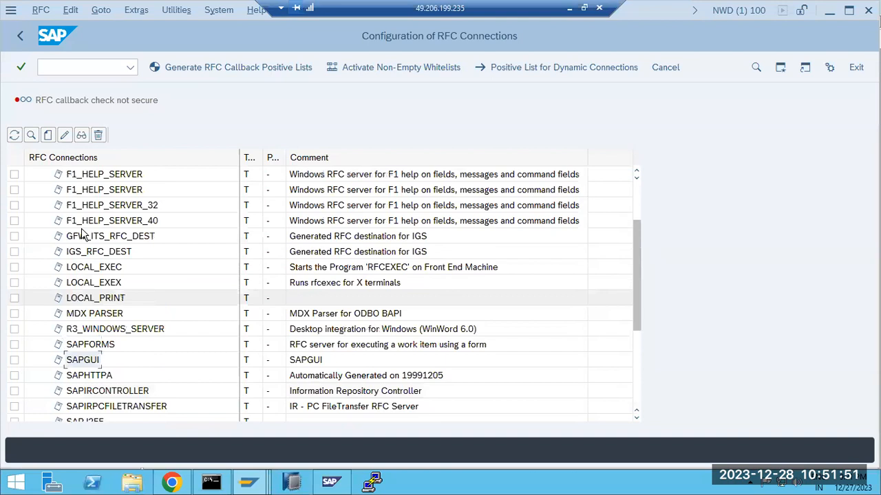
scroll(81, 234, "up", 3)
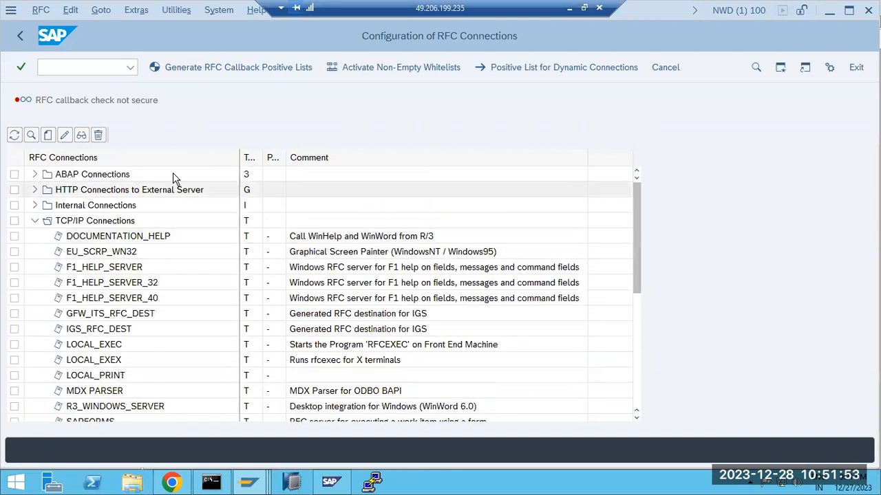
left_click(35, 221)
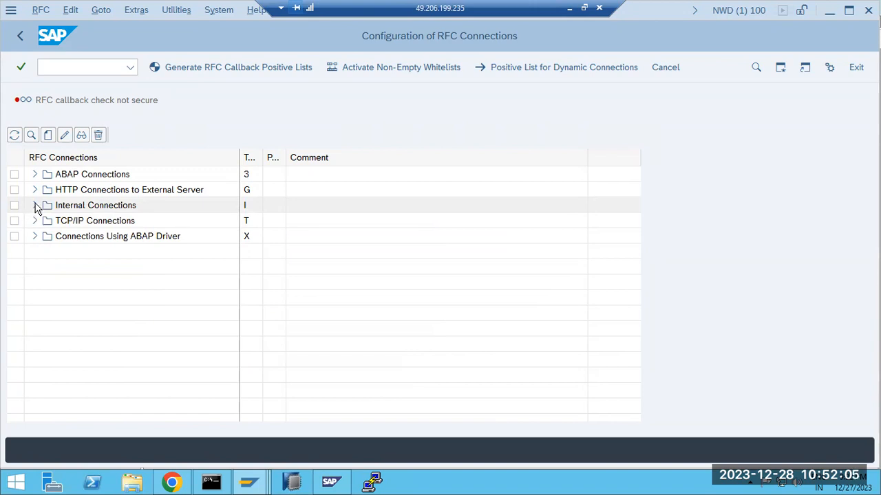
left_click(35, 205)
left_click(35, 205)
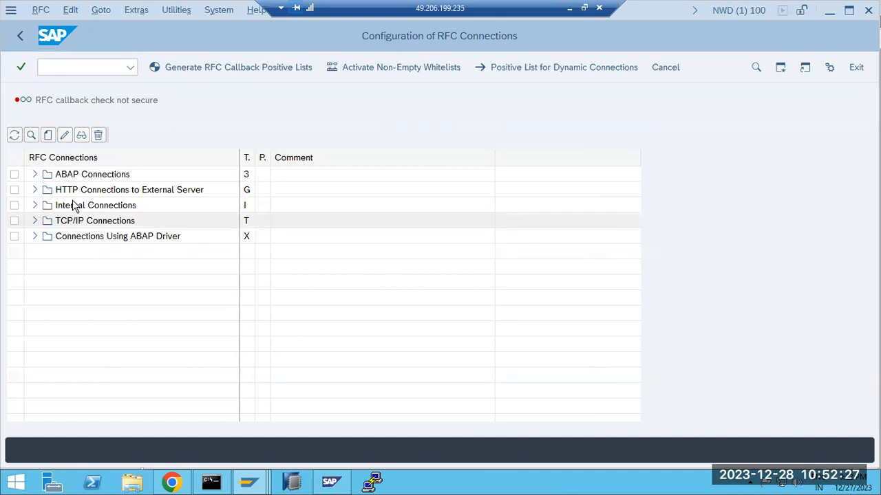
left_click(34, 174)
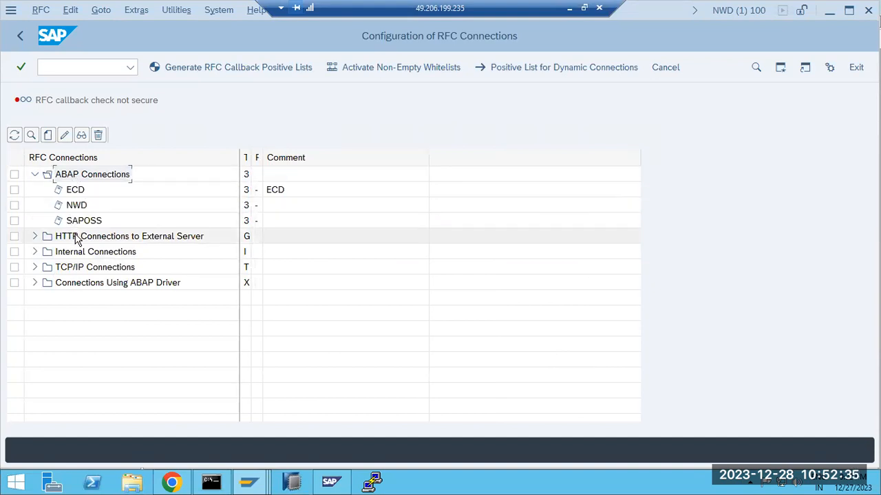
left_click(35, 268)
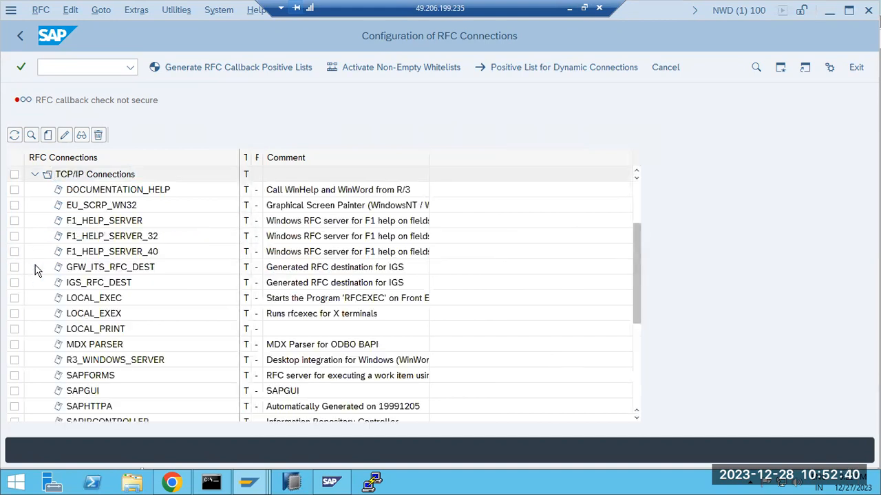
double_click(82, 176)
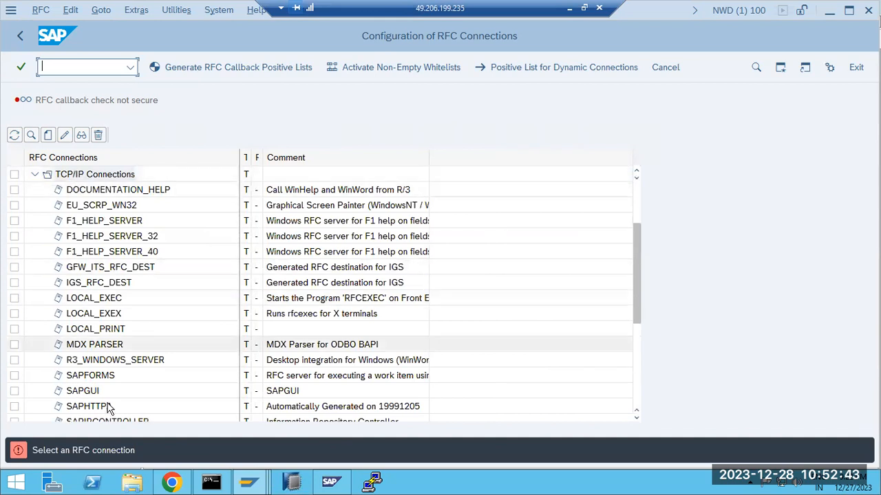
Test the MDX PARSER destination (program mdxsvr, logon 891 msec), review its Logon & Security tab, and go back
double_click(103, 344)
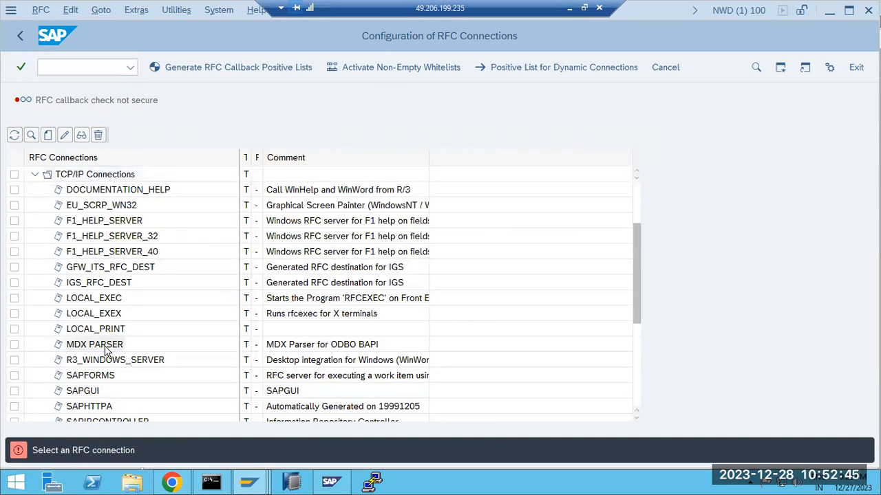
left_click_drag(177, 346, 118, 336)
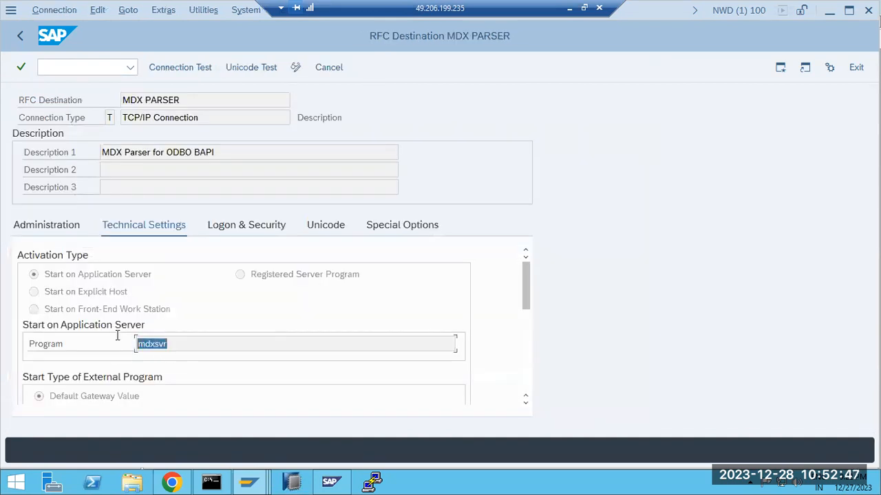
left_click(172, 67)
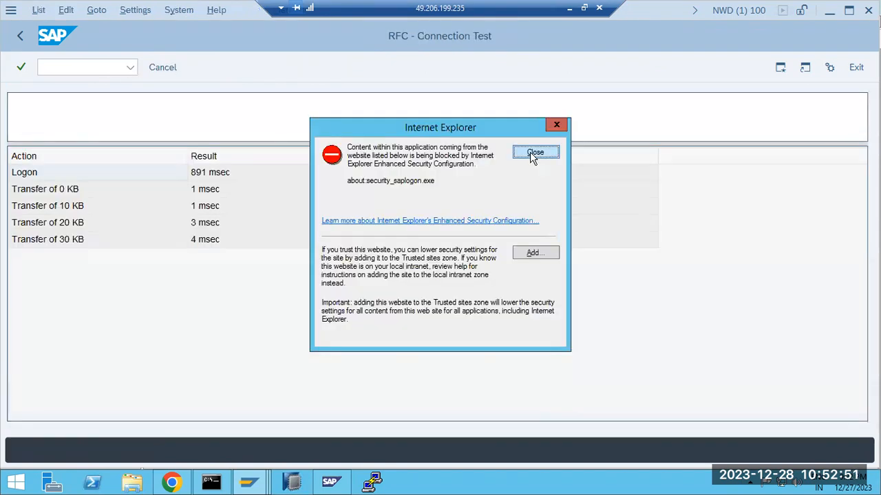
left_click(531, 151)
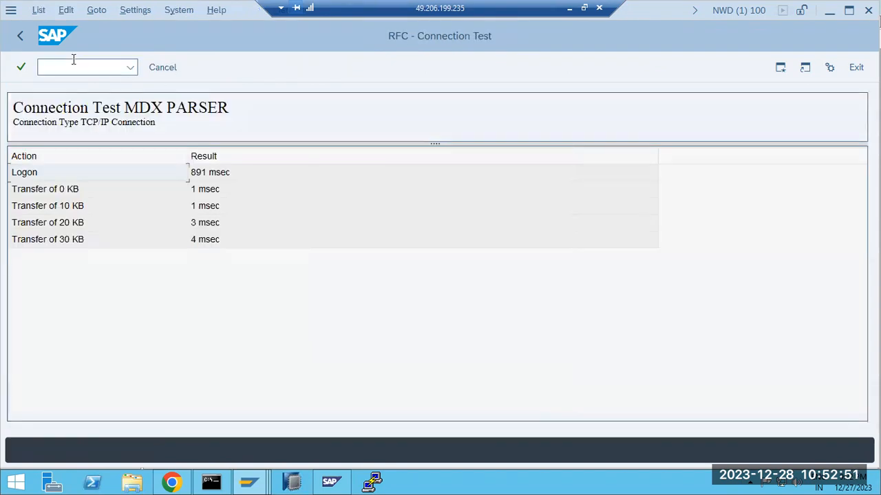
left_click(20, 36)
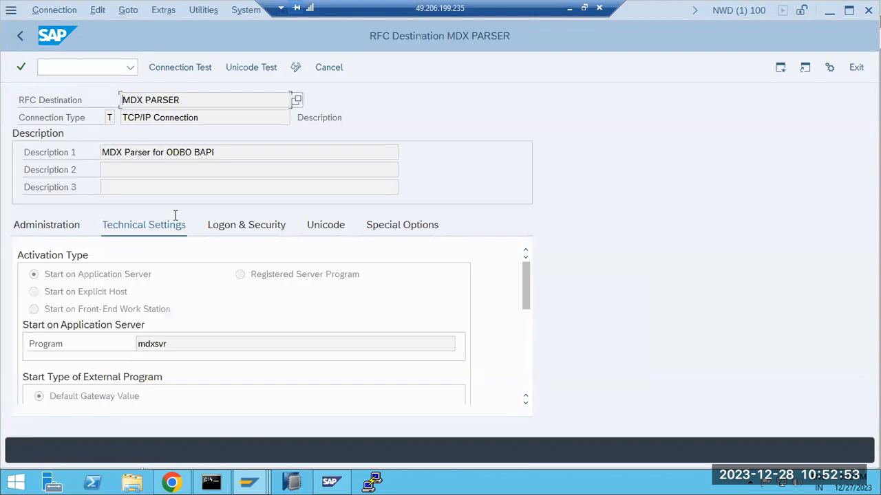
left_click(238, 226)
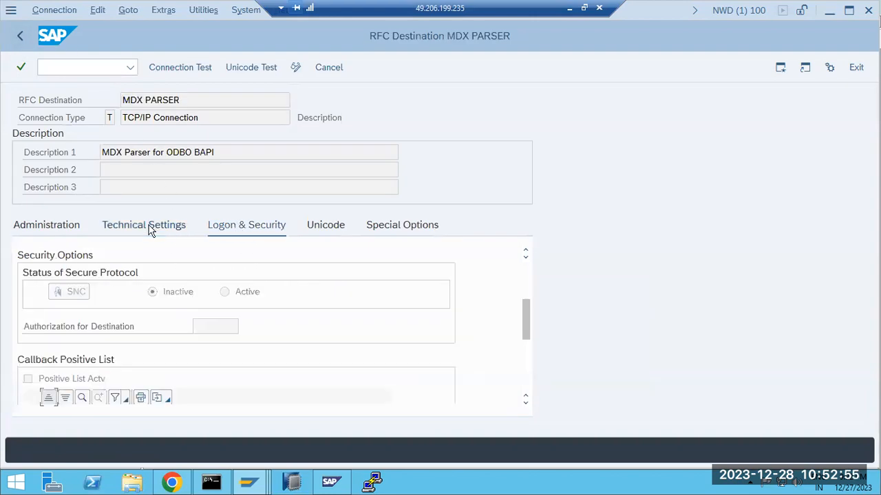
left_click(149, 228)
left_click_drag(186, 346, 116, 285)
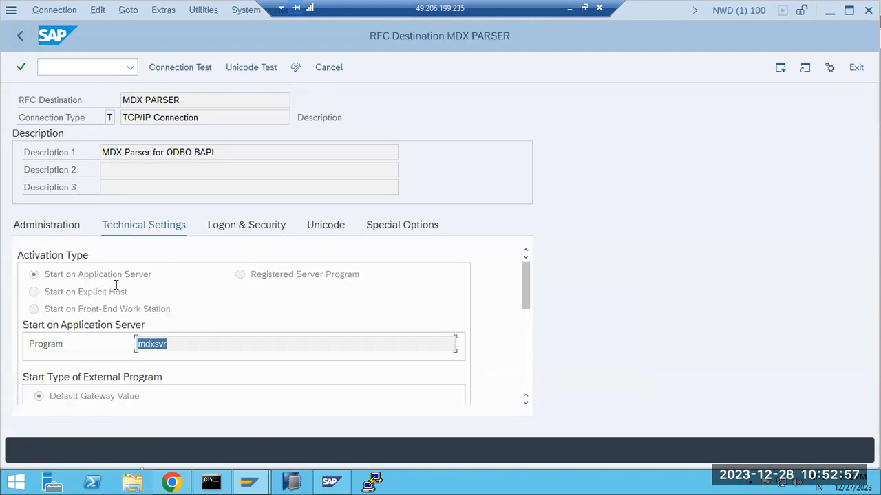
left_click(20, 35)
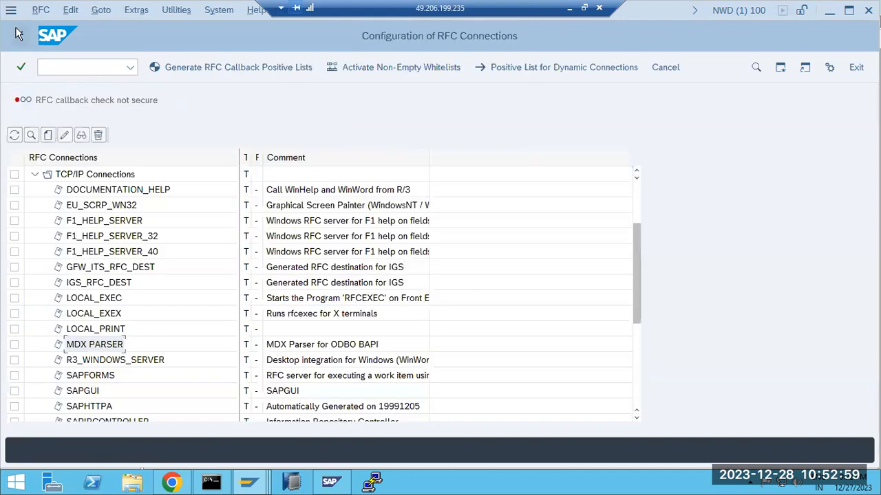